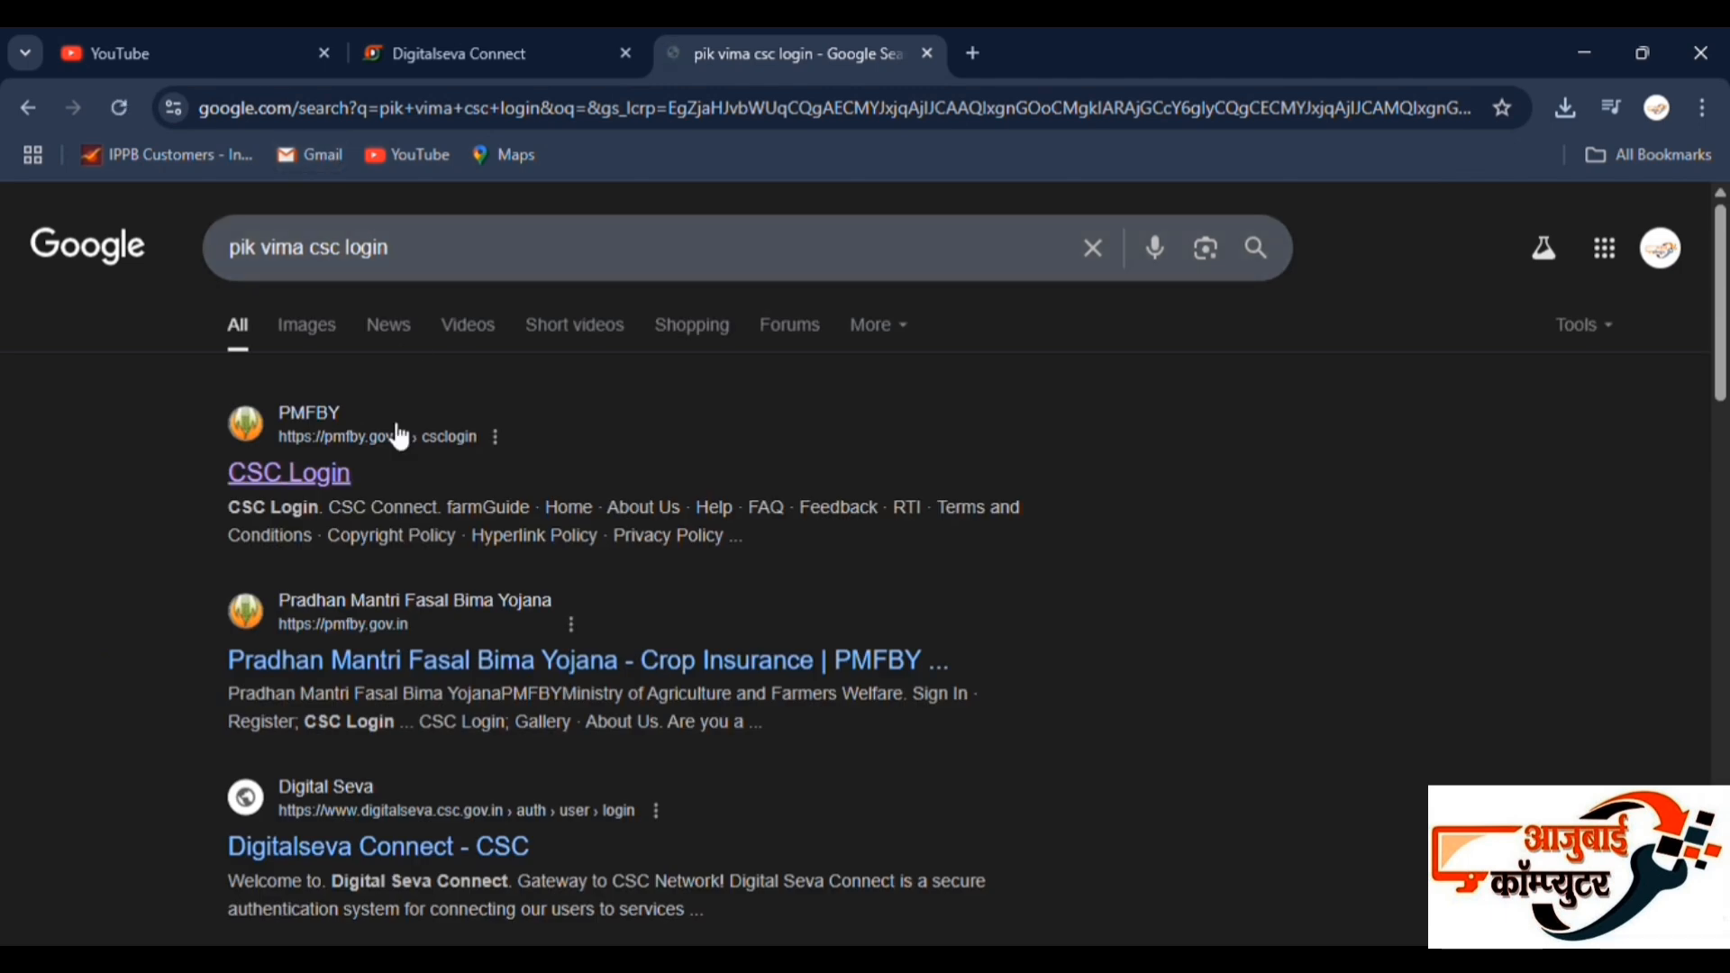
Open the PMFBY site's Insurance Premium Calculator and select season Kharif, year 2025 and the Pradhan Mantri Fasal Bima Yojana scheme.
left_click(342, 664)
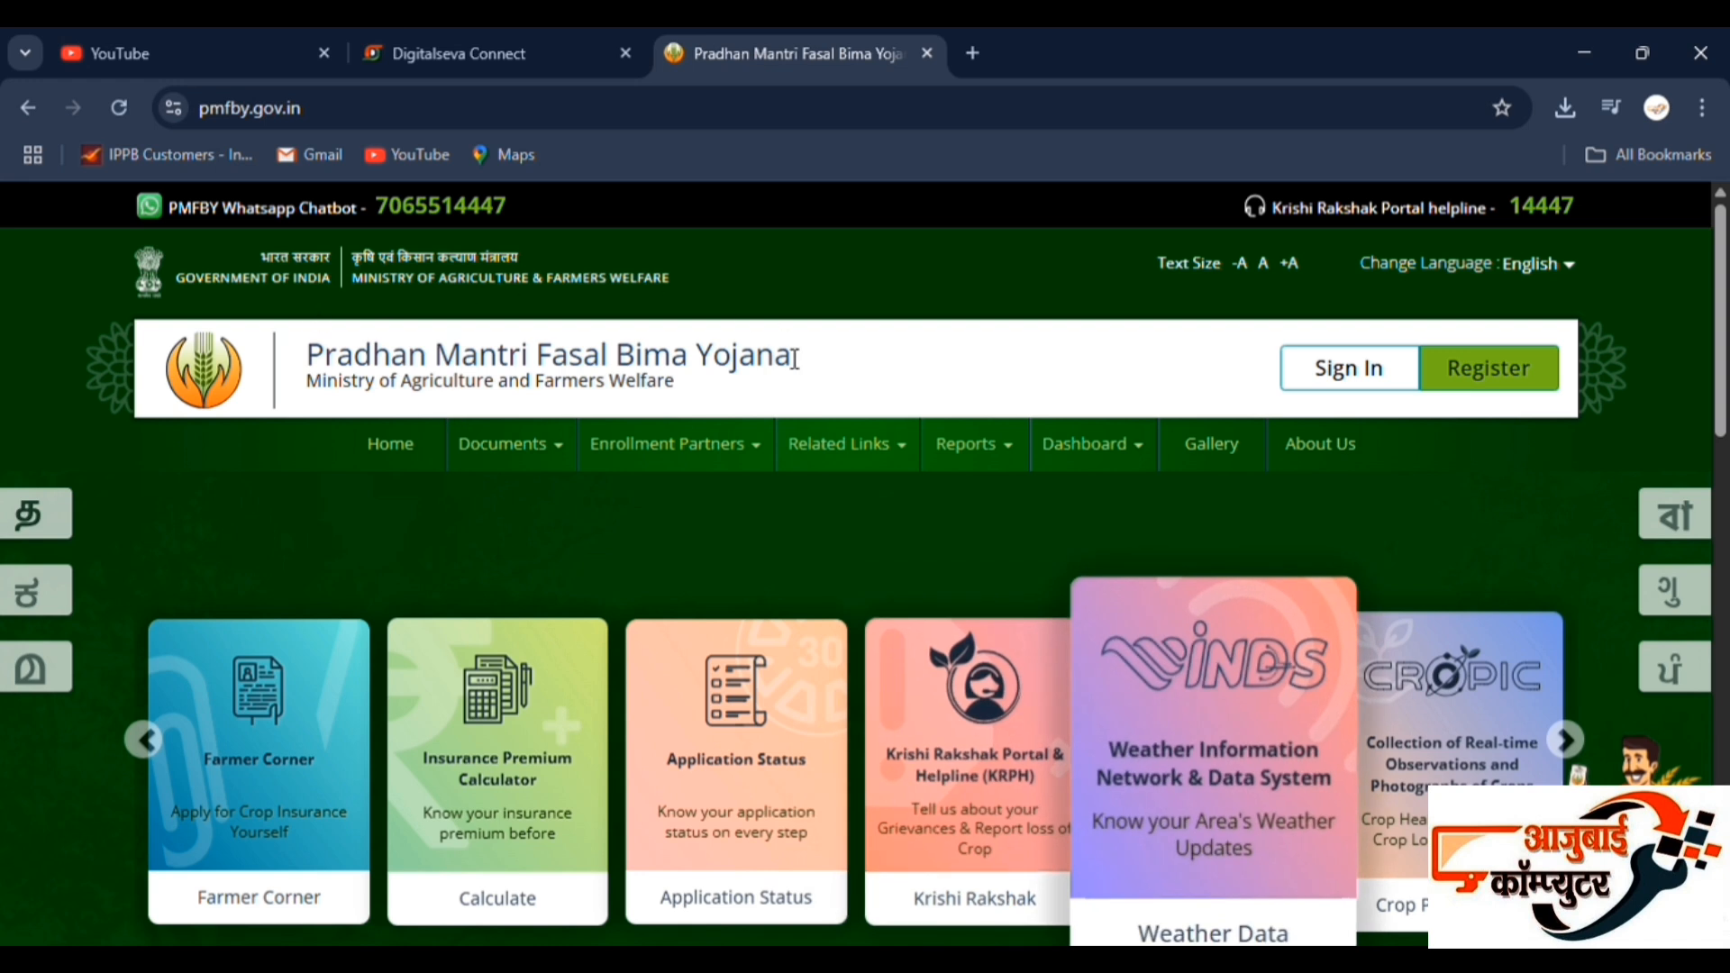
left_click(539, 773)
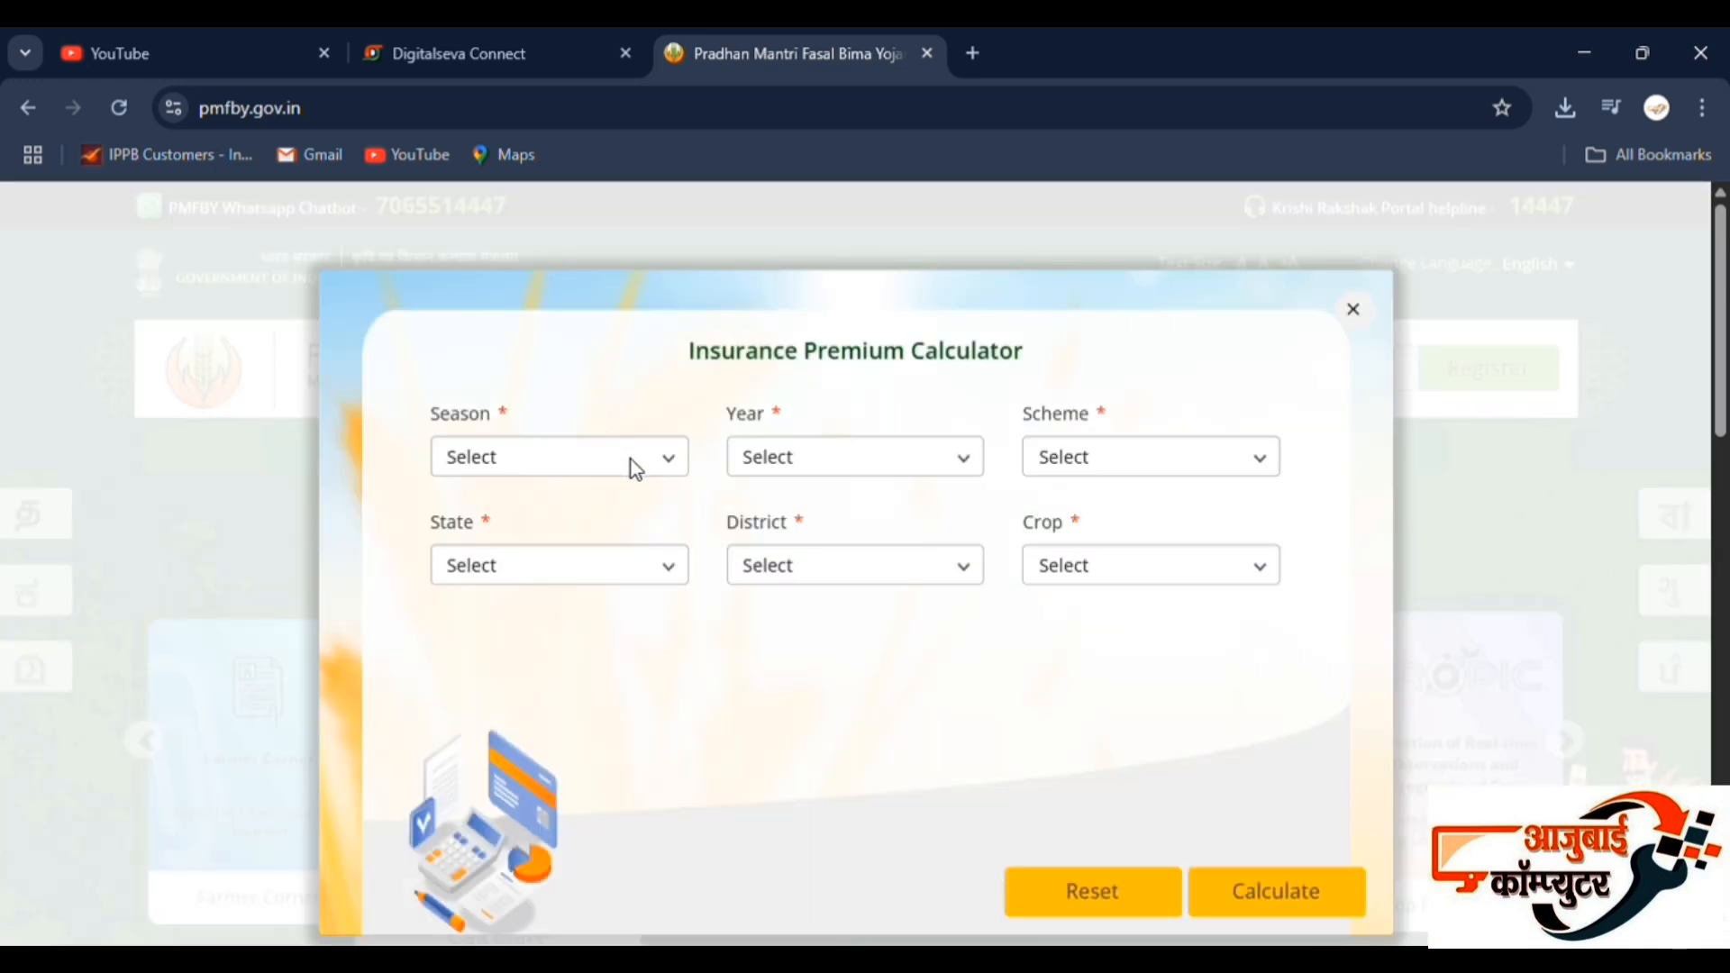
left_click(631, 460)
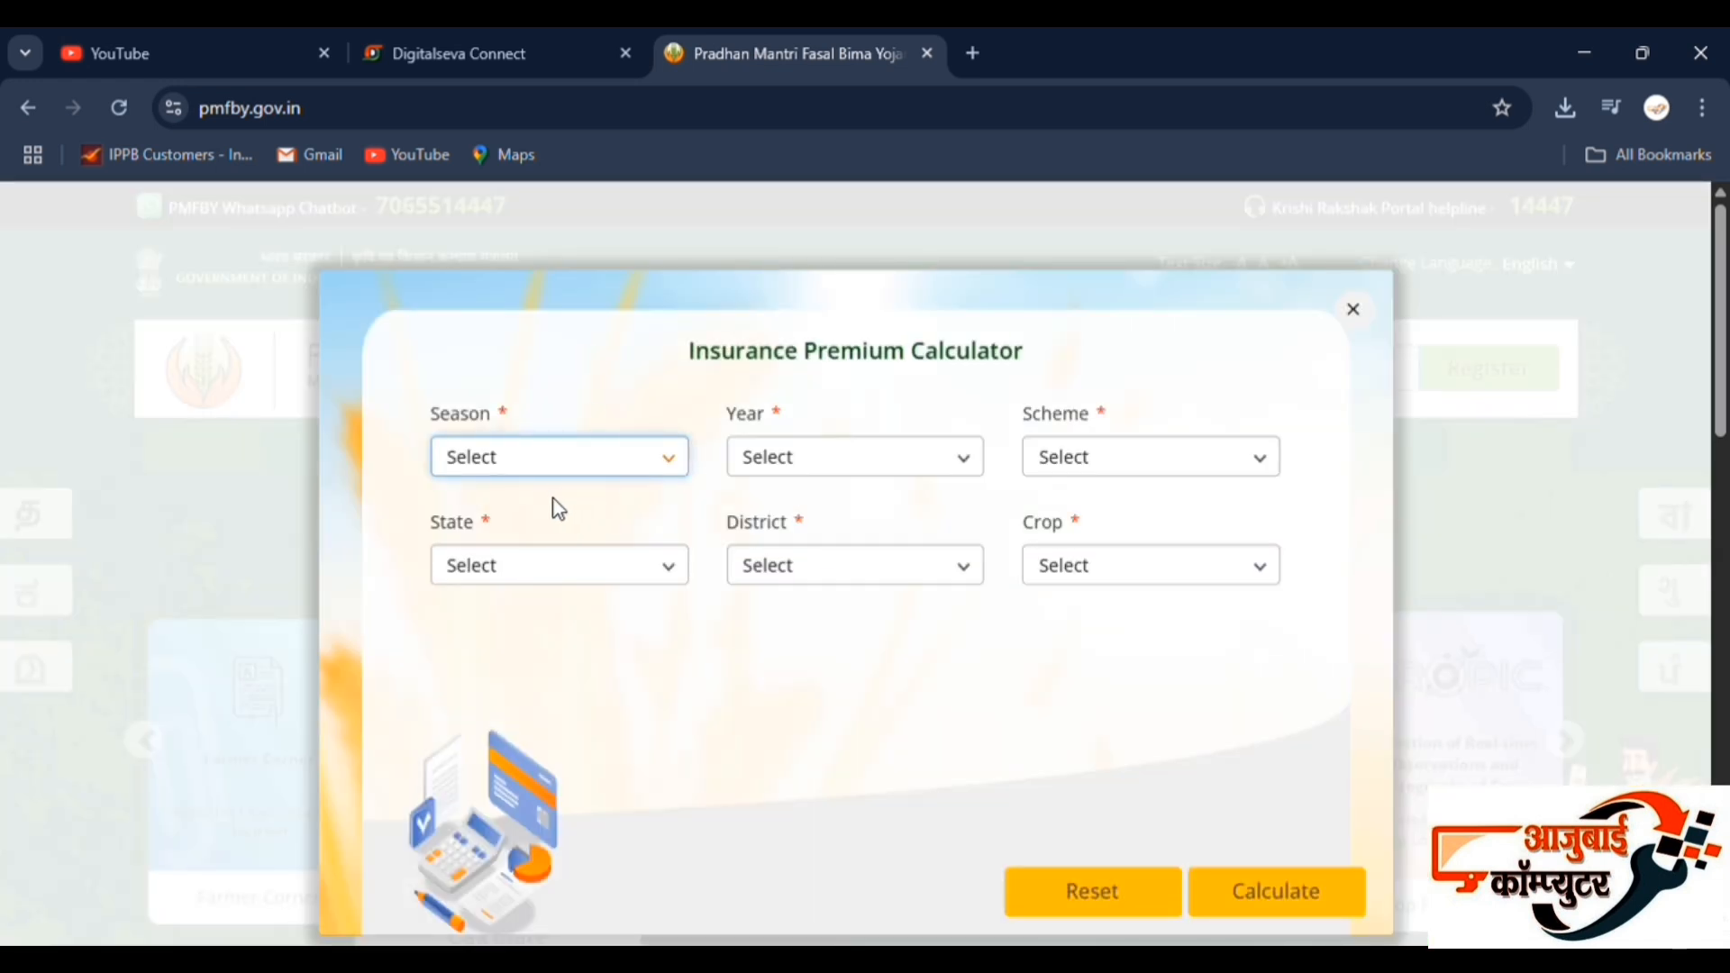
left_click(511, 563)
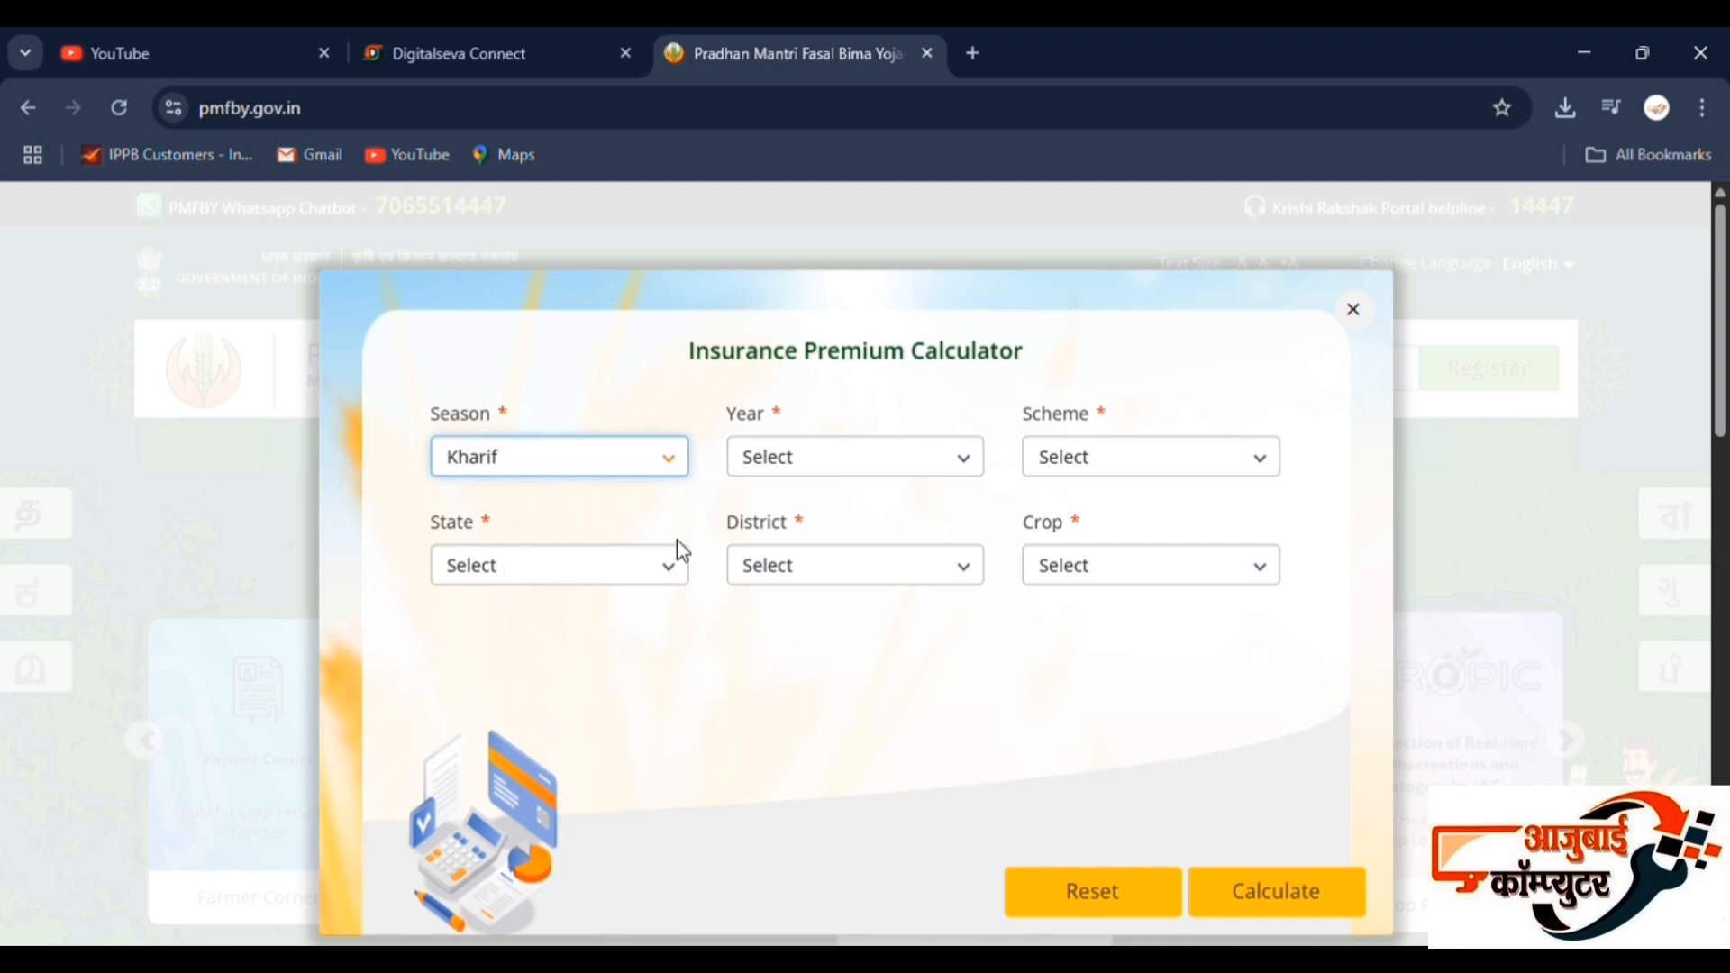
left_click(867, 467)
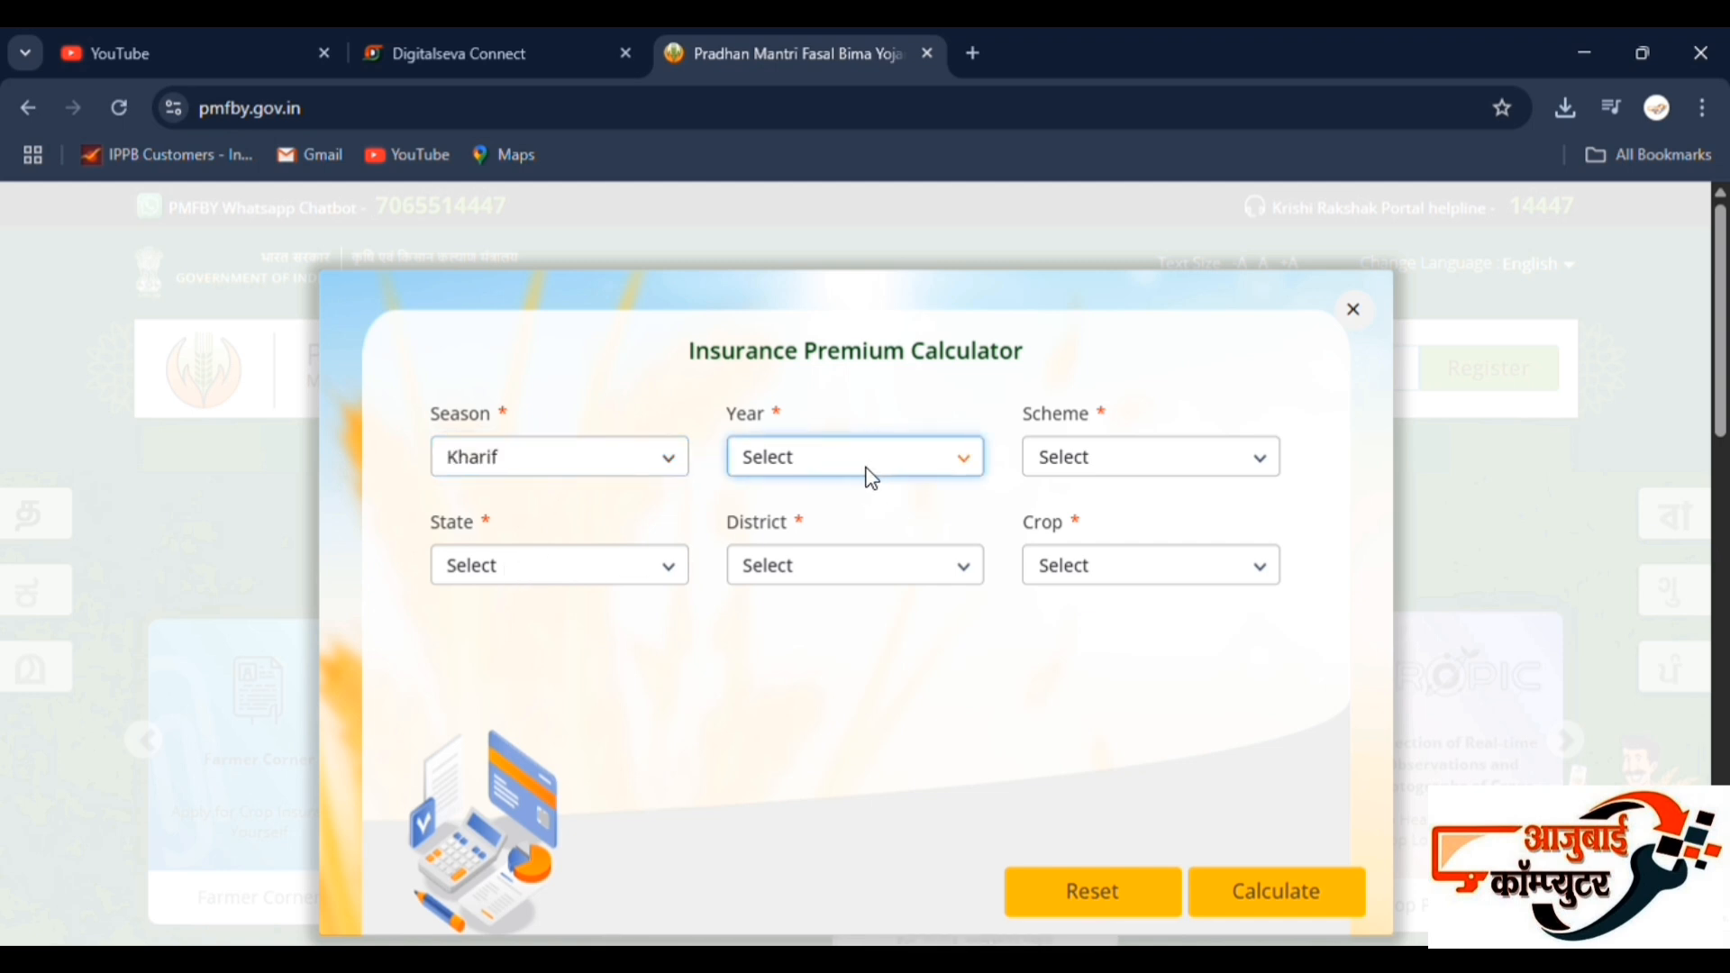
left_click(821, 548)
left_click(1229, 449)
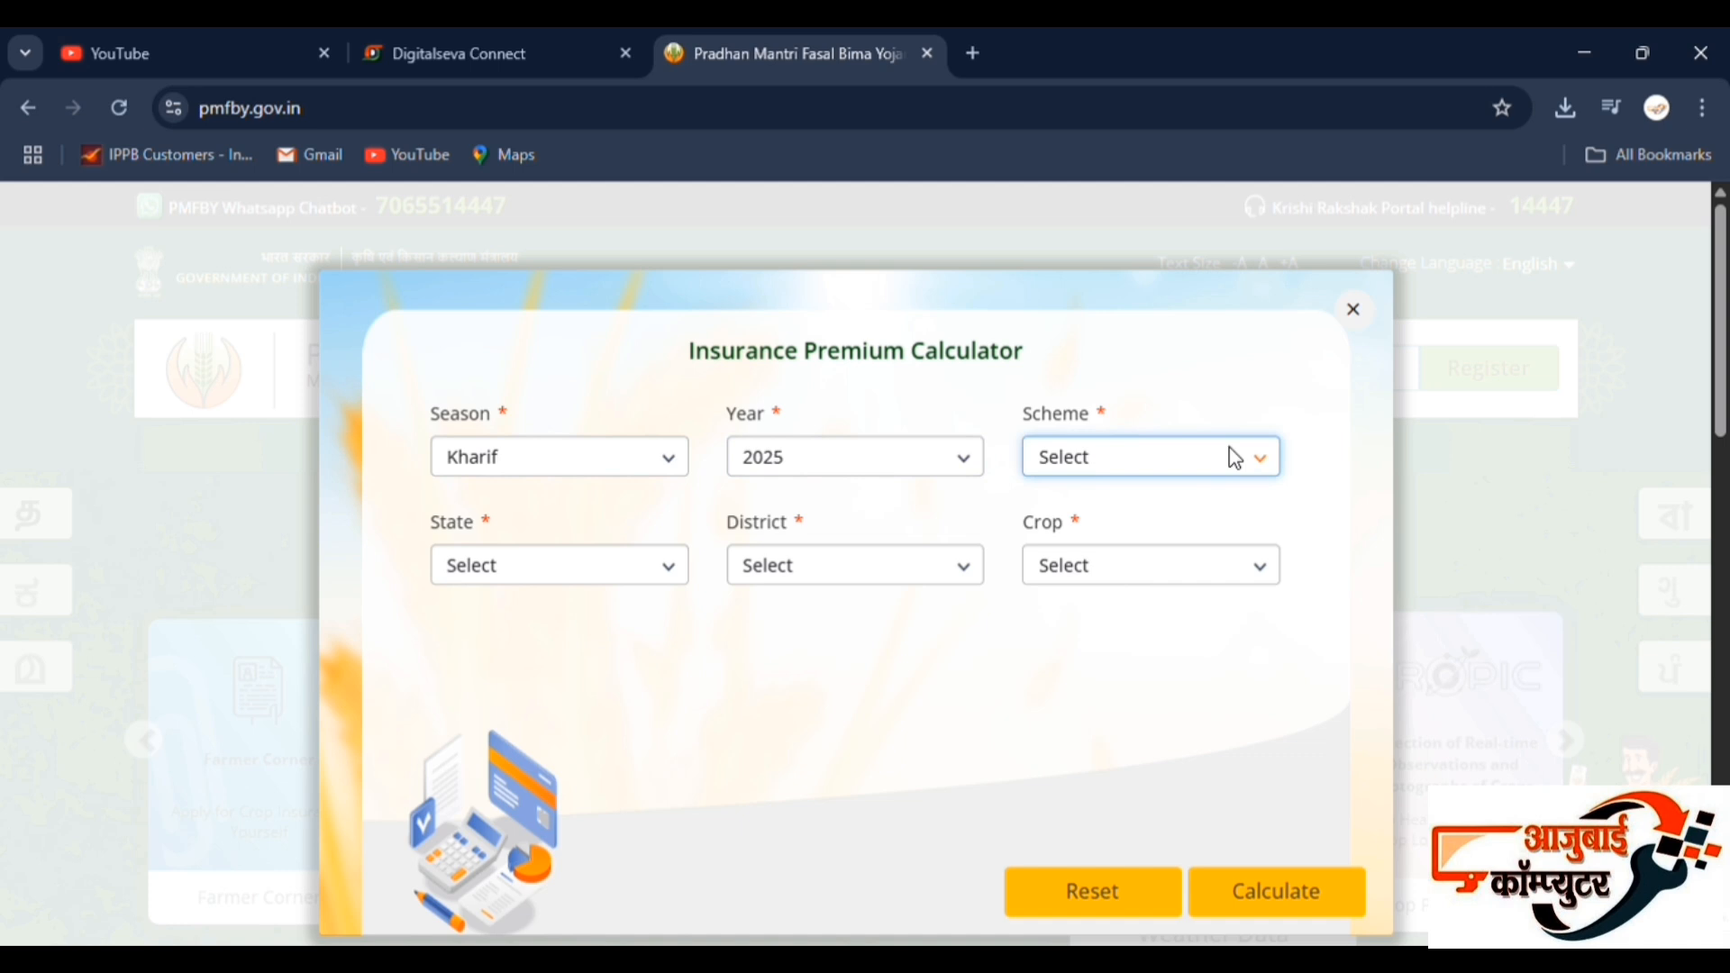
left_click(1165, 533)
Set the calculator's state to MAHARASHTRA, district to Buldhana and crop to Soybean (Bhat).
left_click(638, 552)
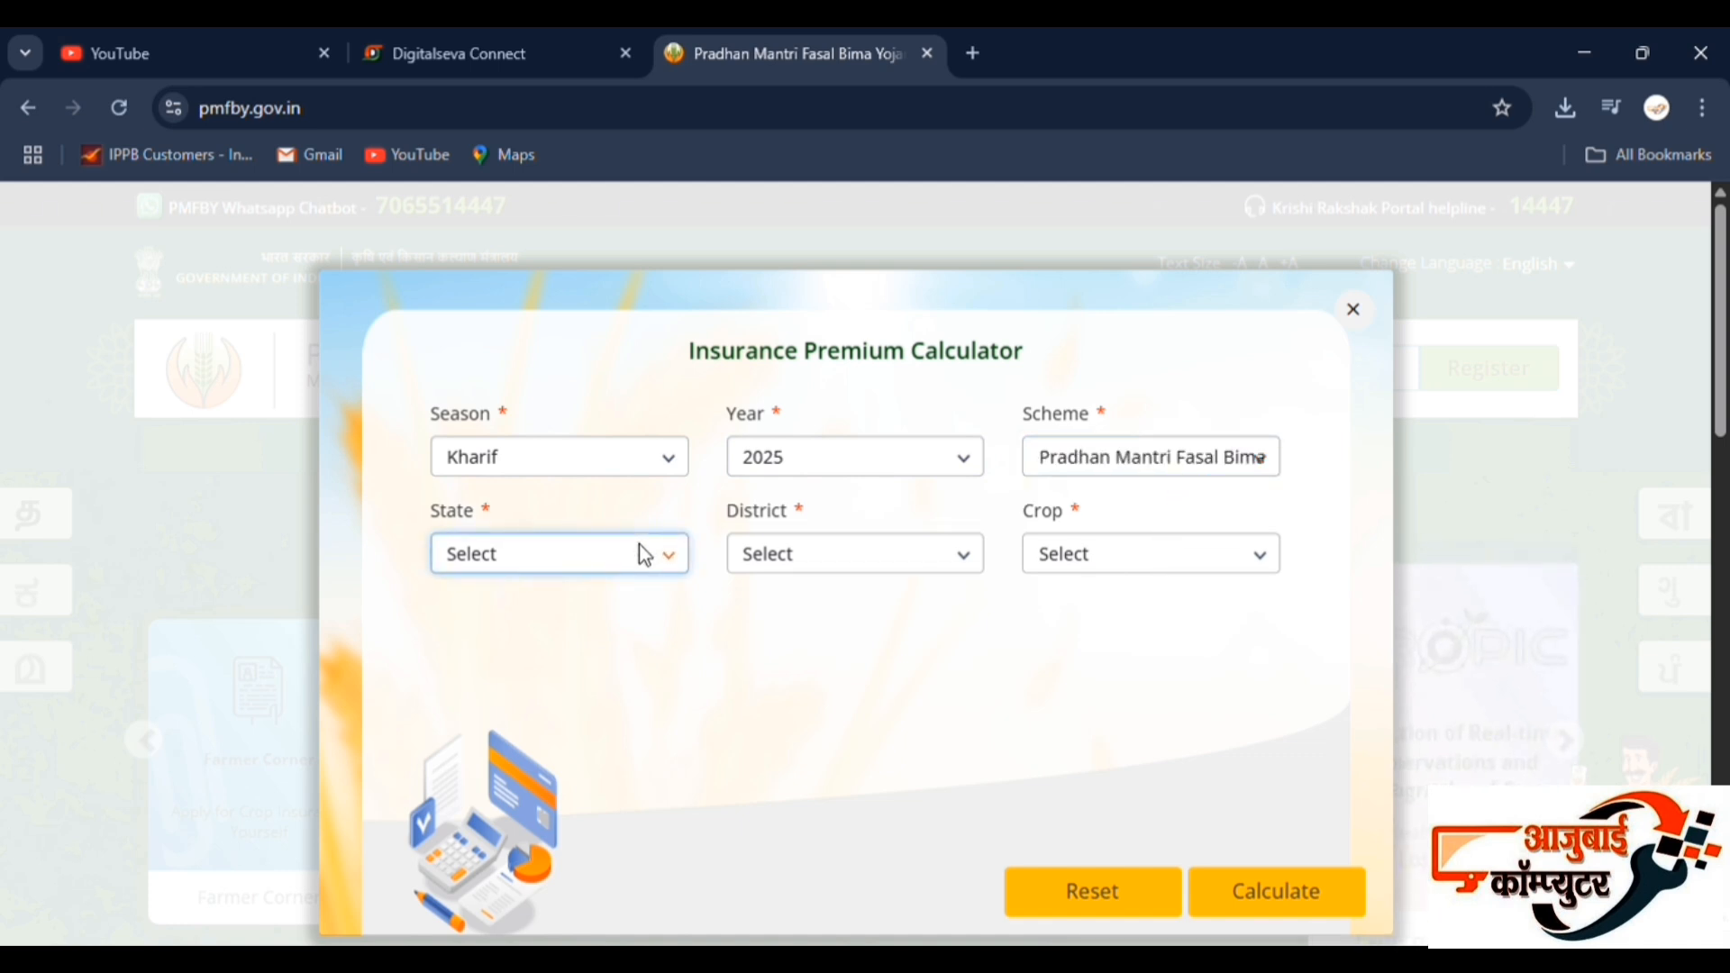
left_click(607, 275)
left_click(870, 558)
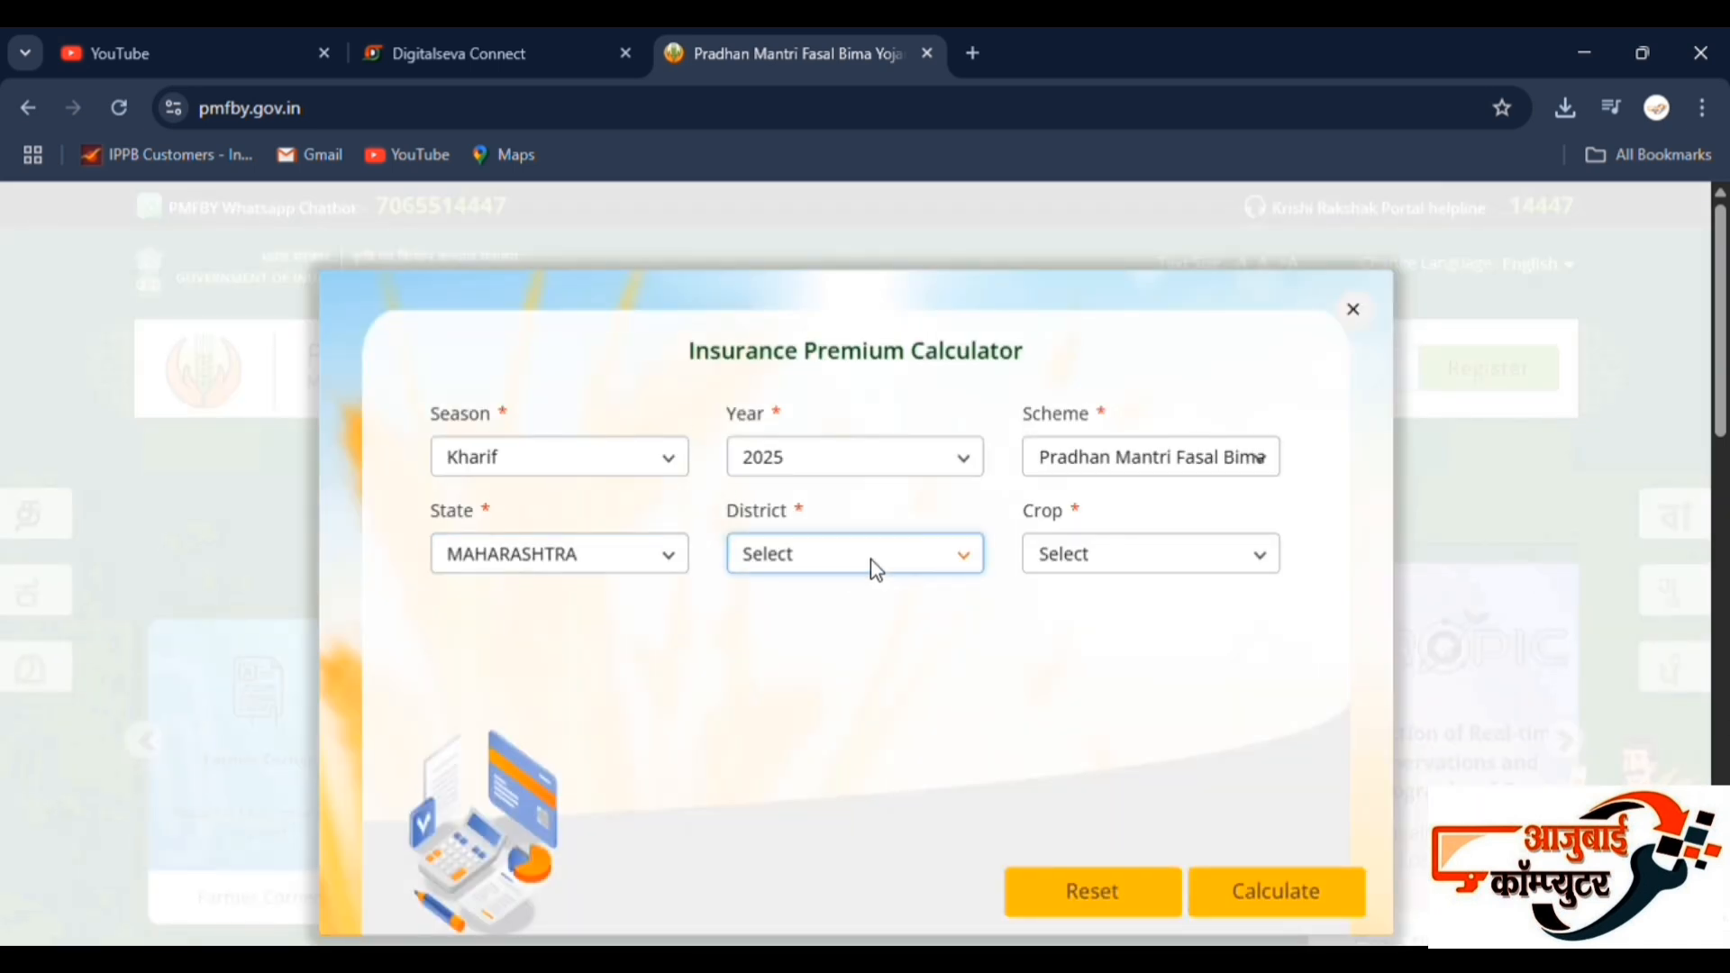
left_click(795, 238)
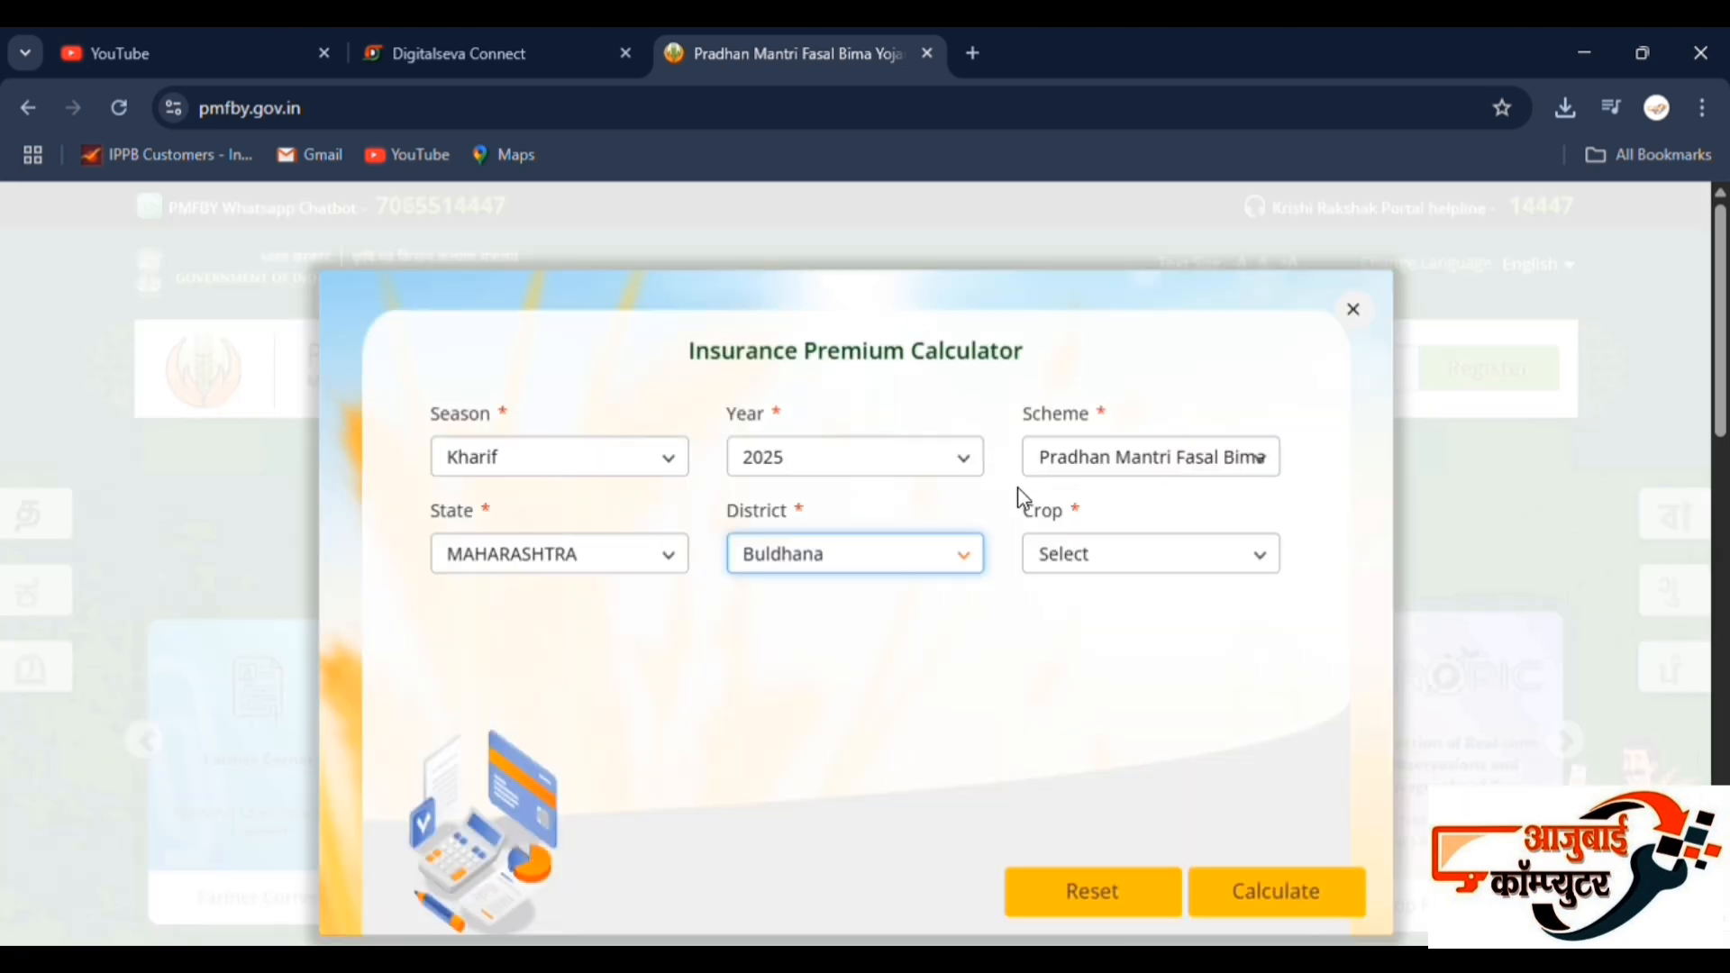
left_click(1120, 566)
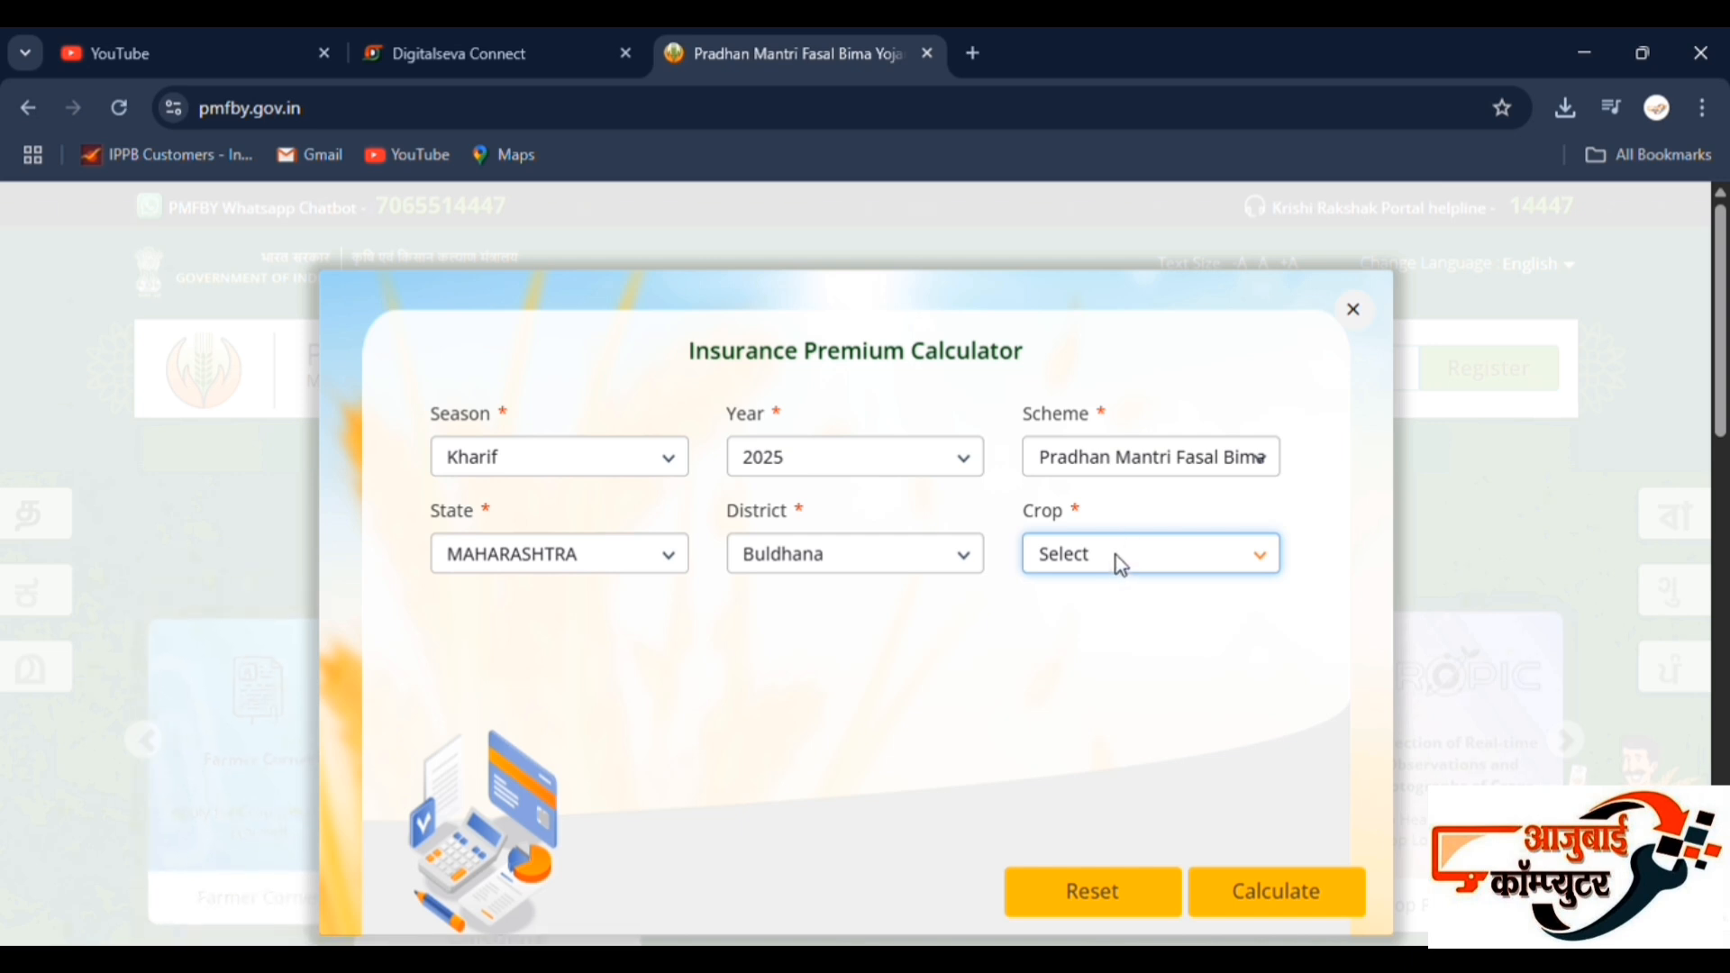
left_click(1106, 836)
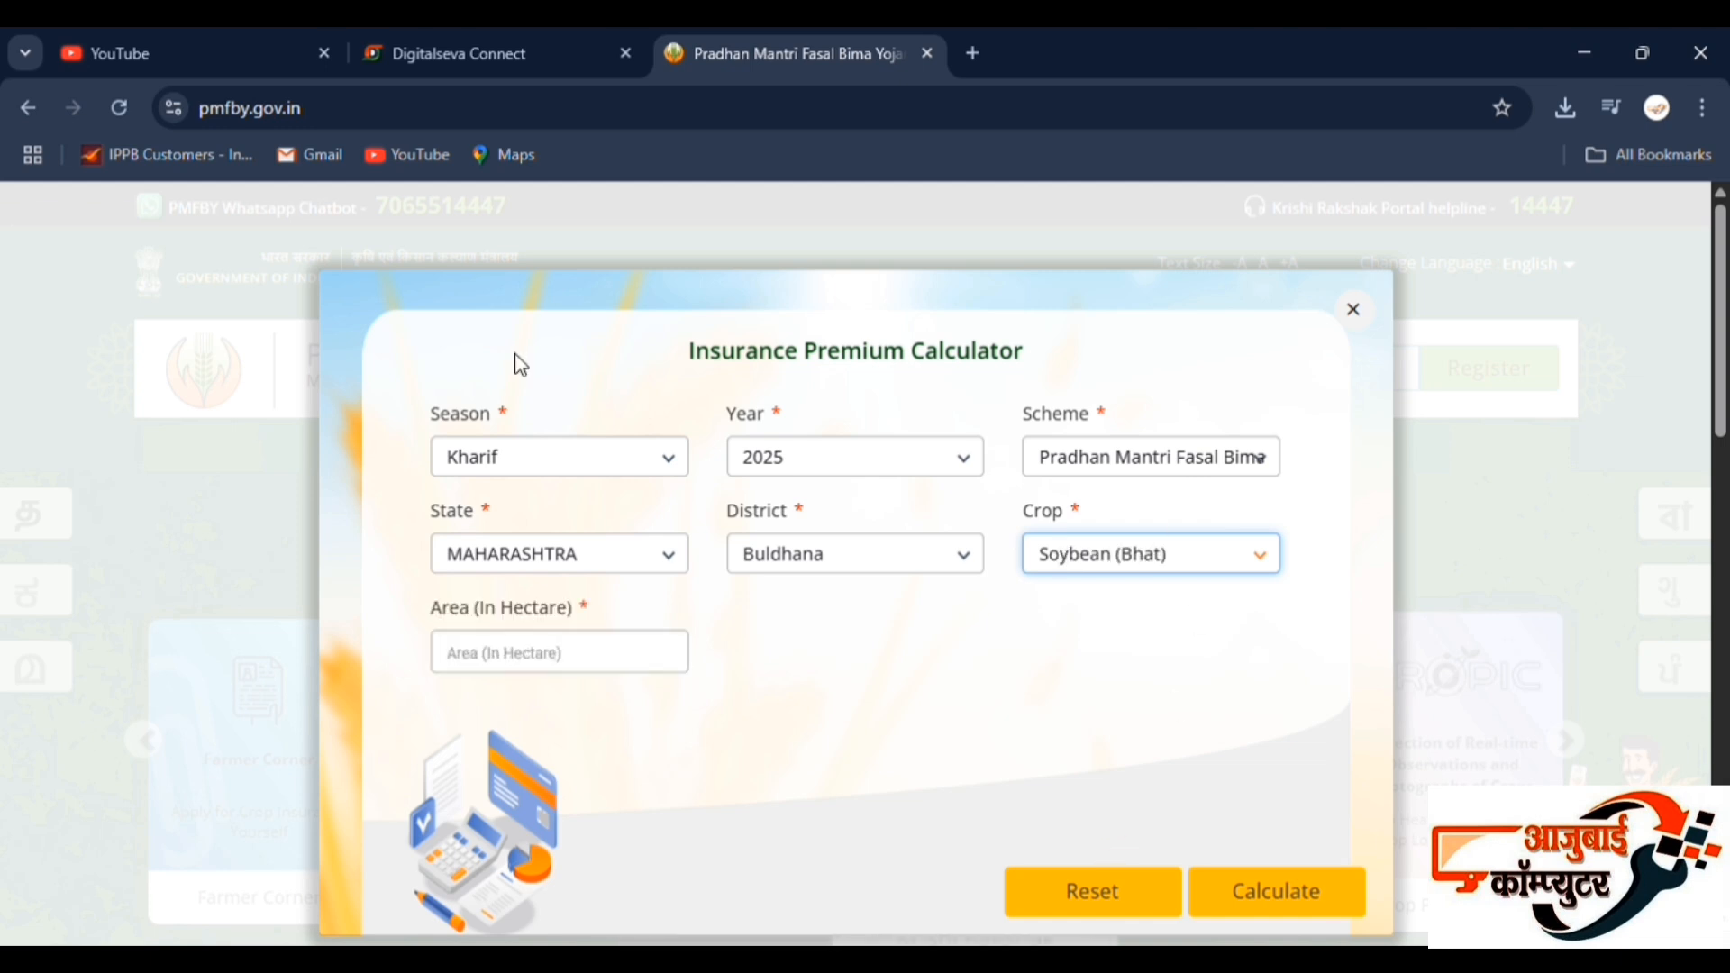
Enter an area of 1.62 hectares, calculate the soybean premium and review the resulting figures.
left_click(583, 669)
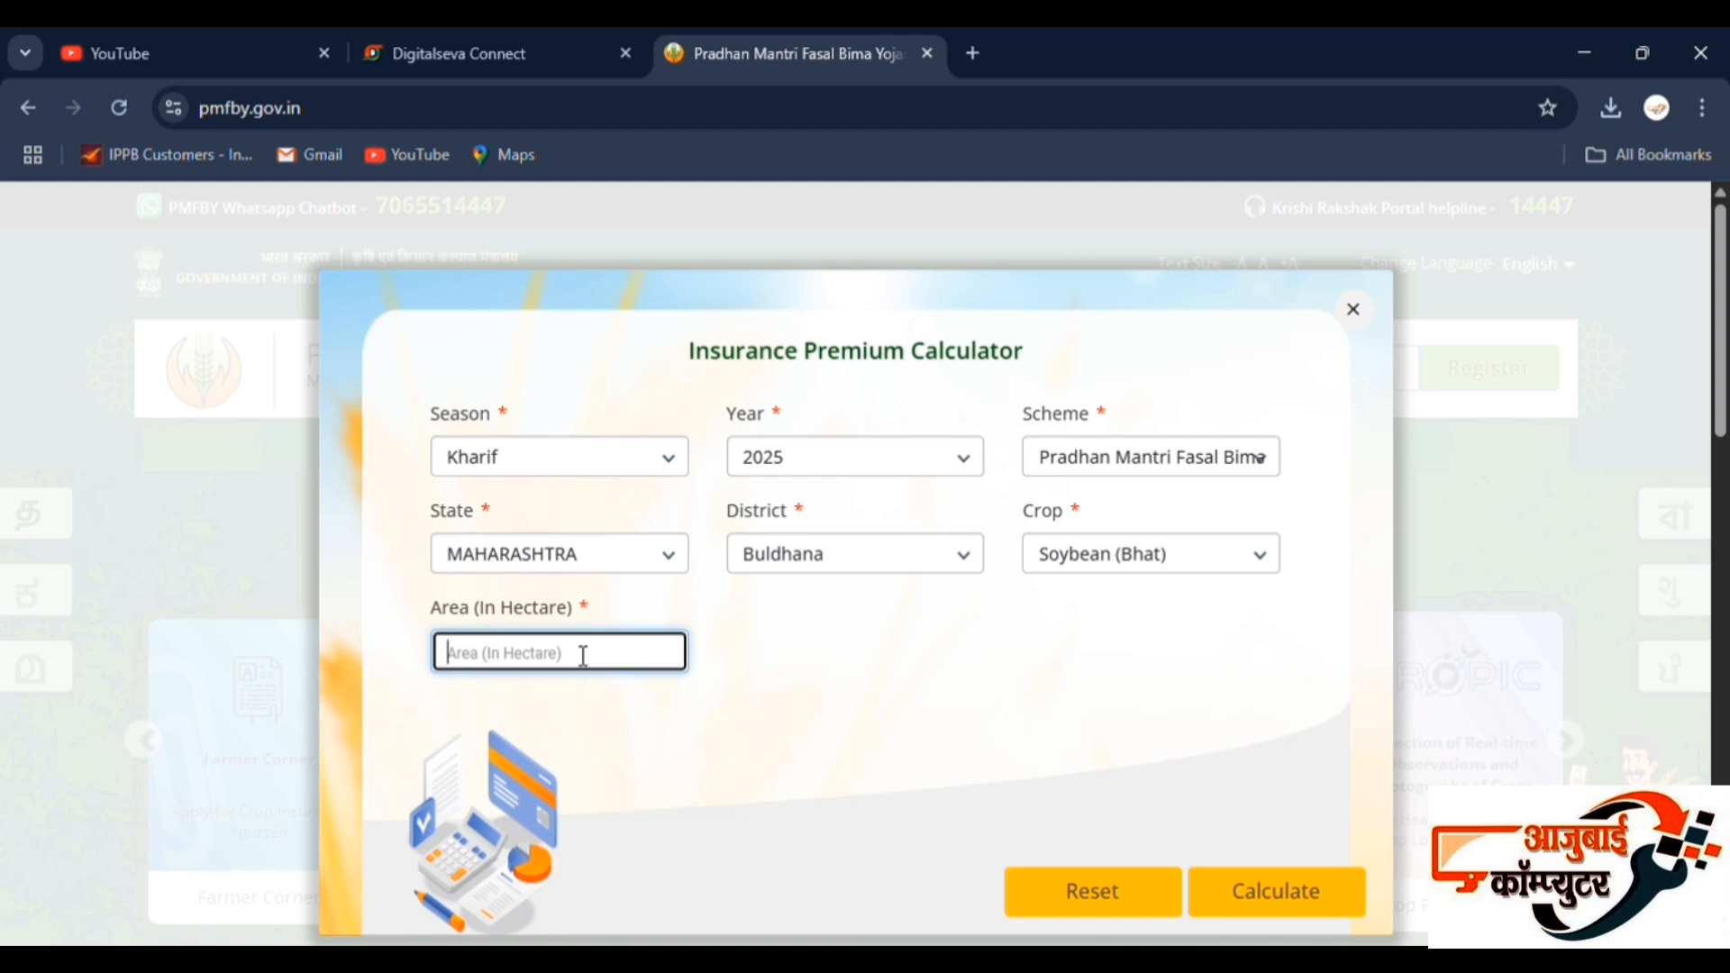
type("1.6")
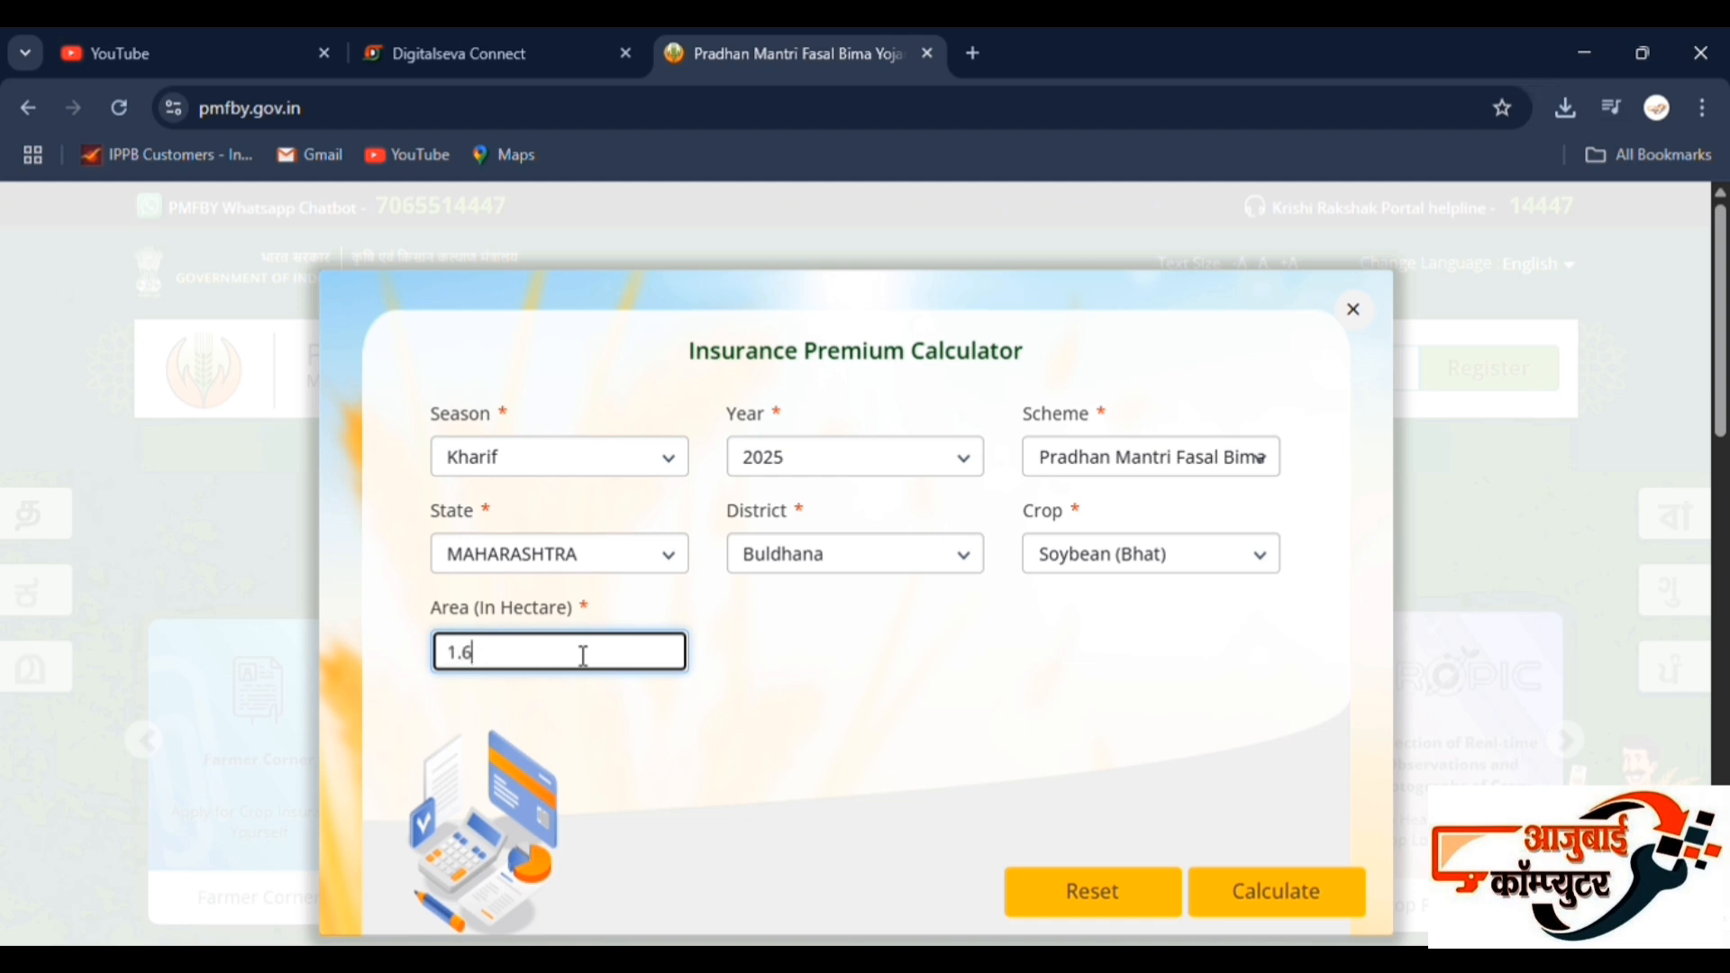
type("2")
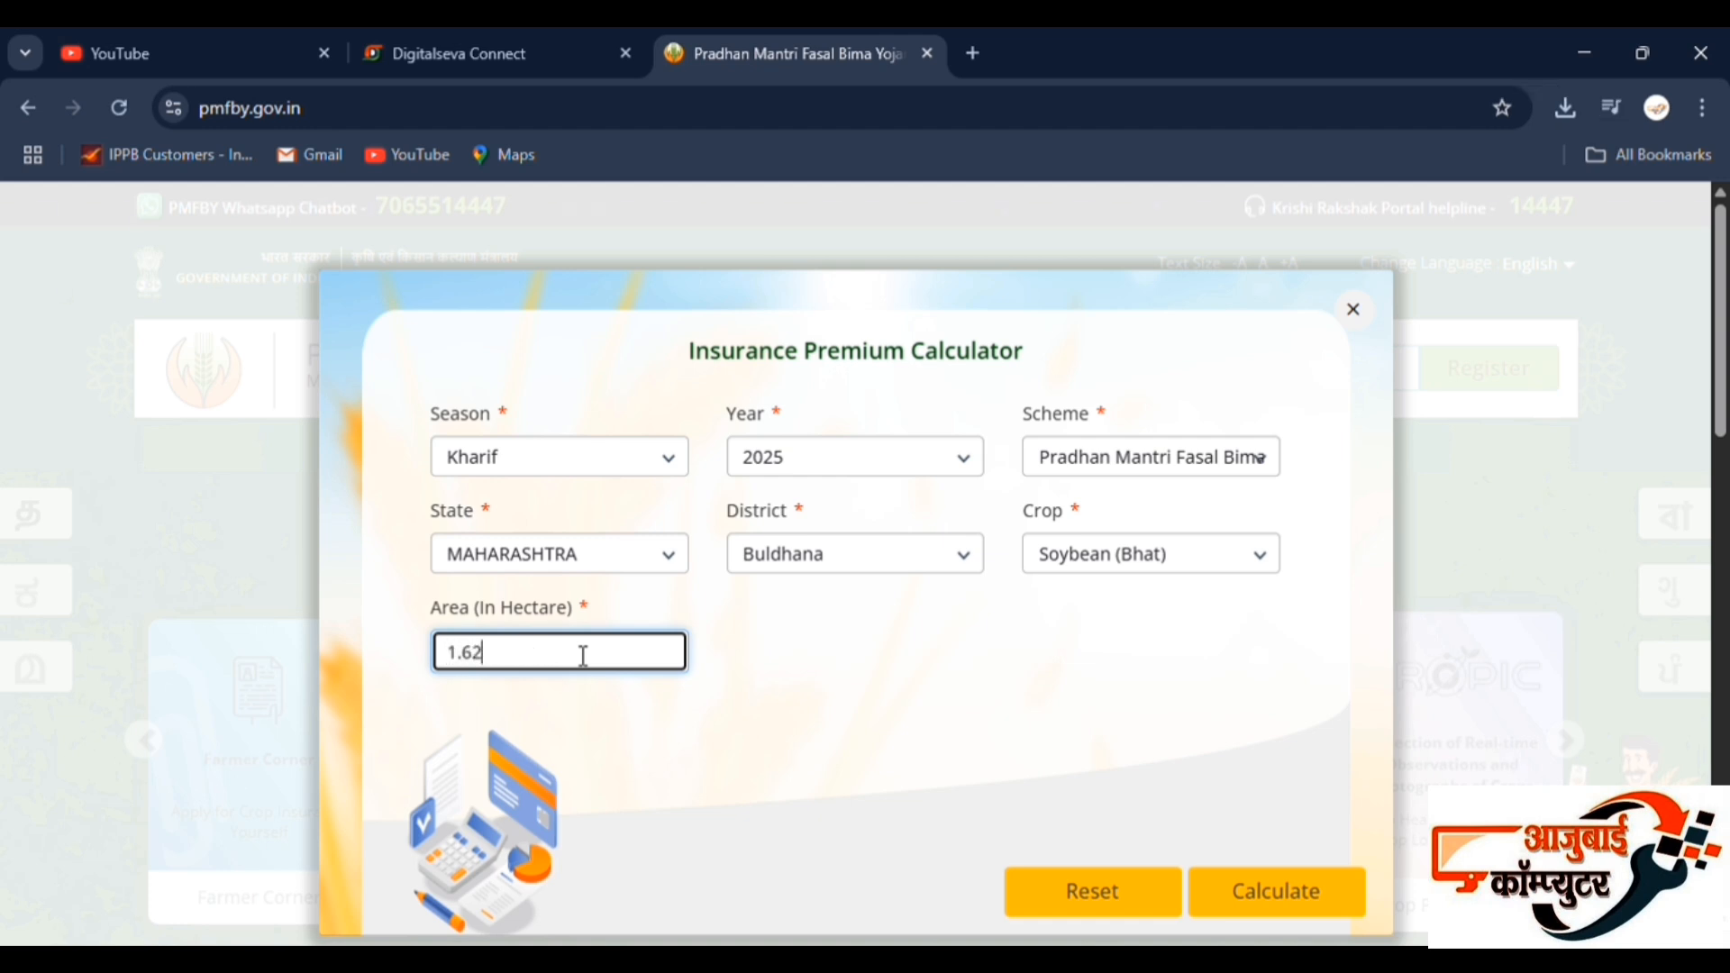
left_click(1280, 892)
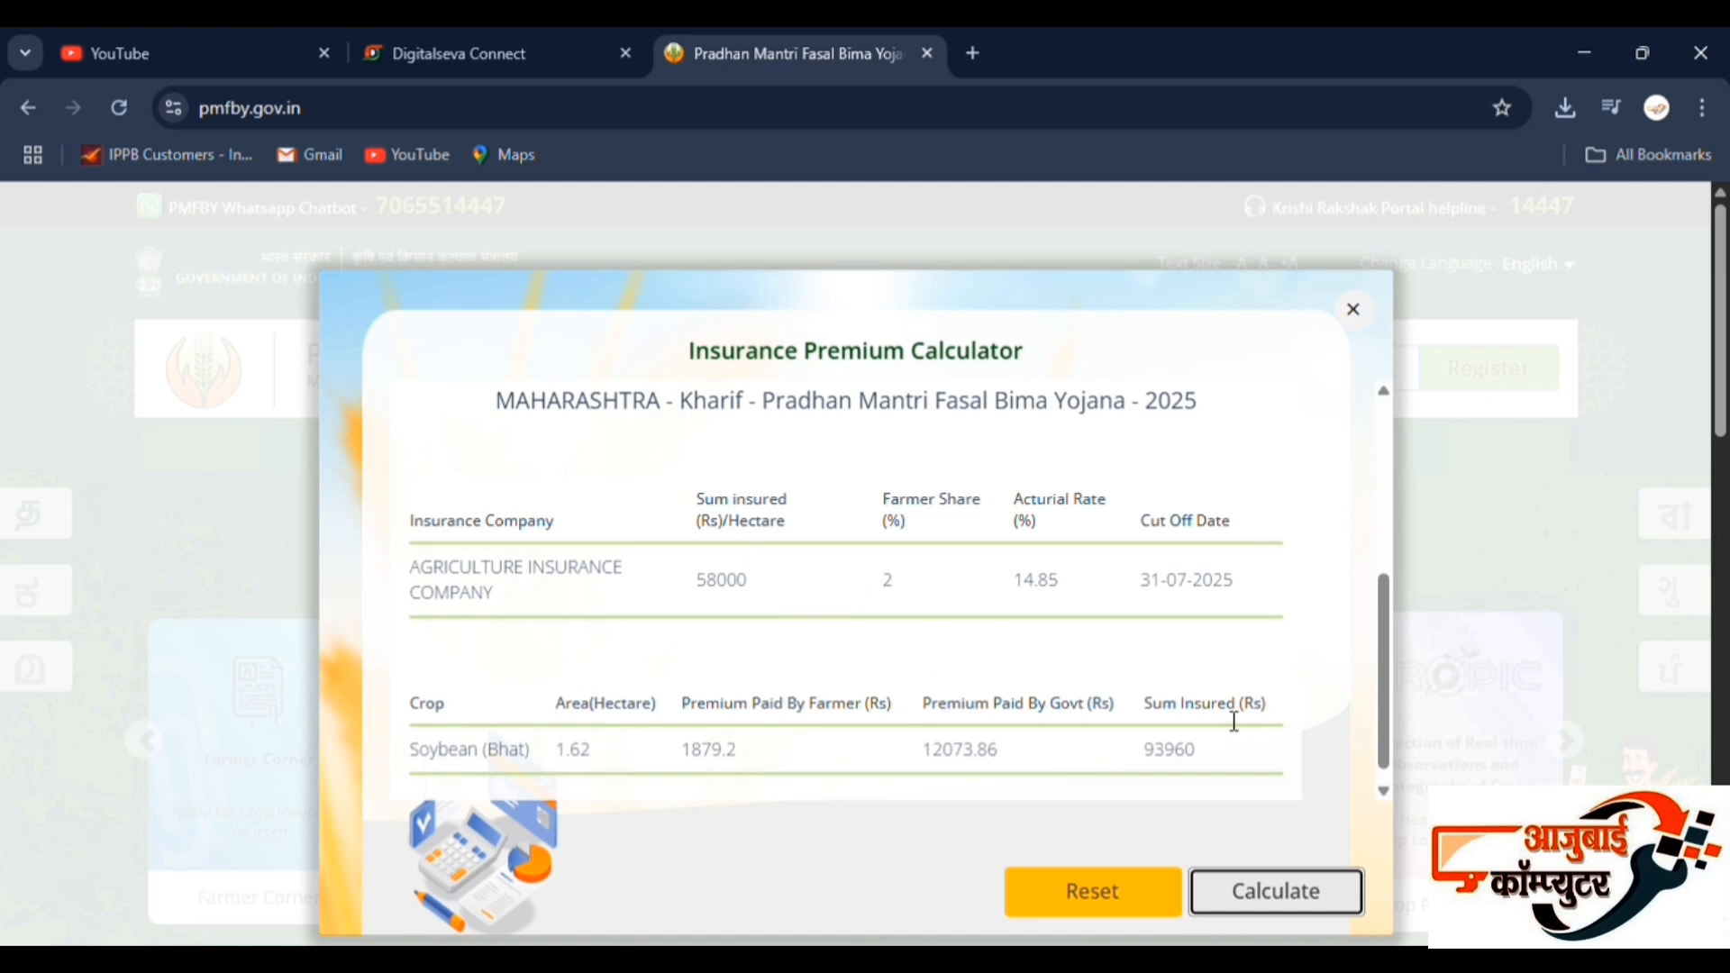
scroll(1154, 653, "down", 1)
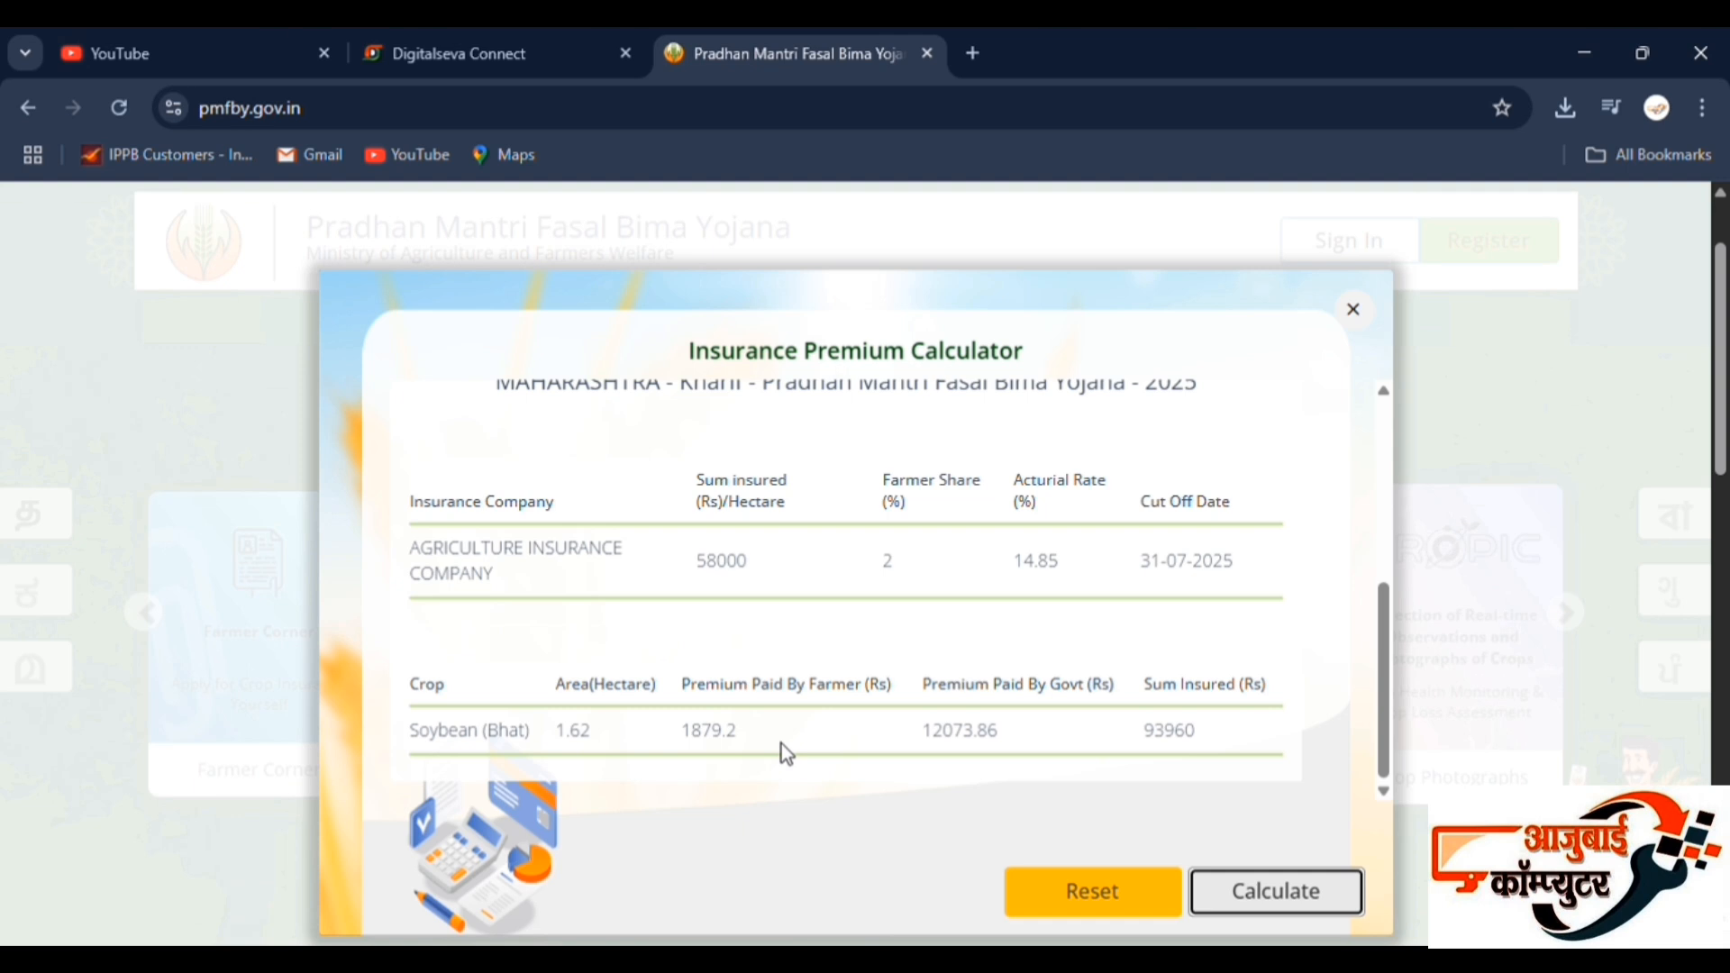
scroll(782, 744, "up", 1)
scroll(781, 744, "down", 1)
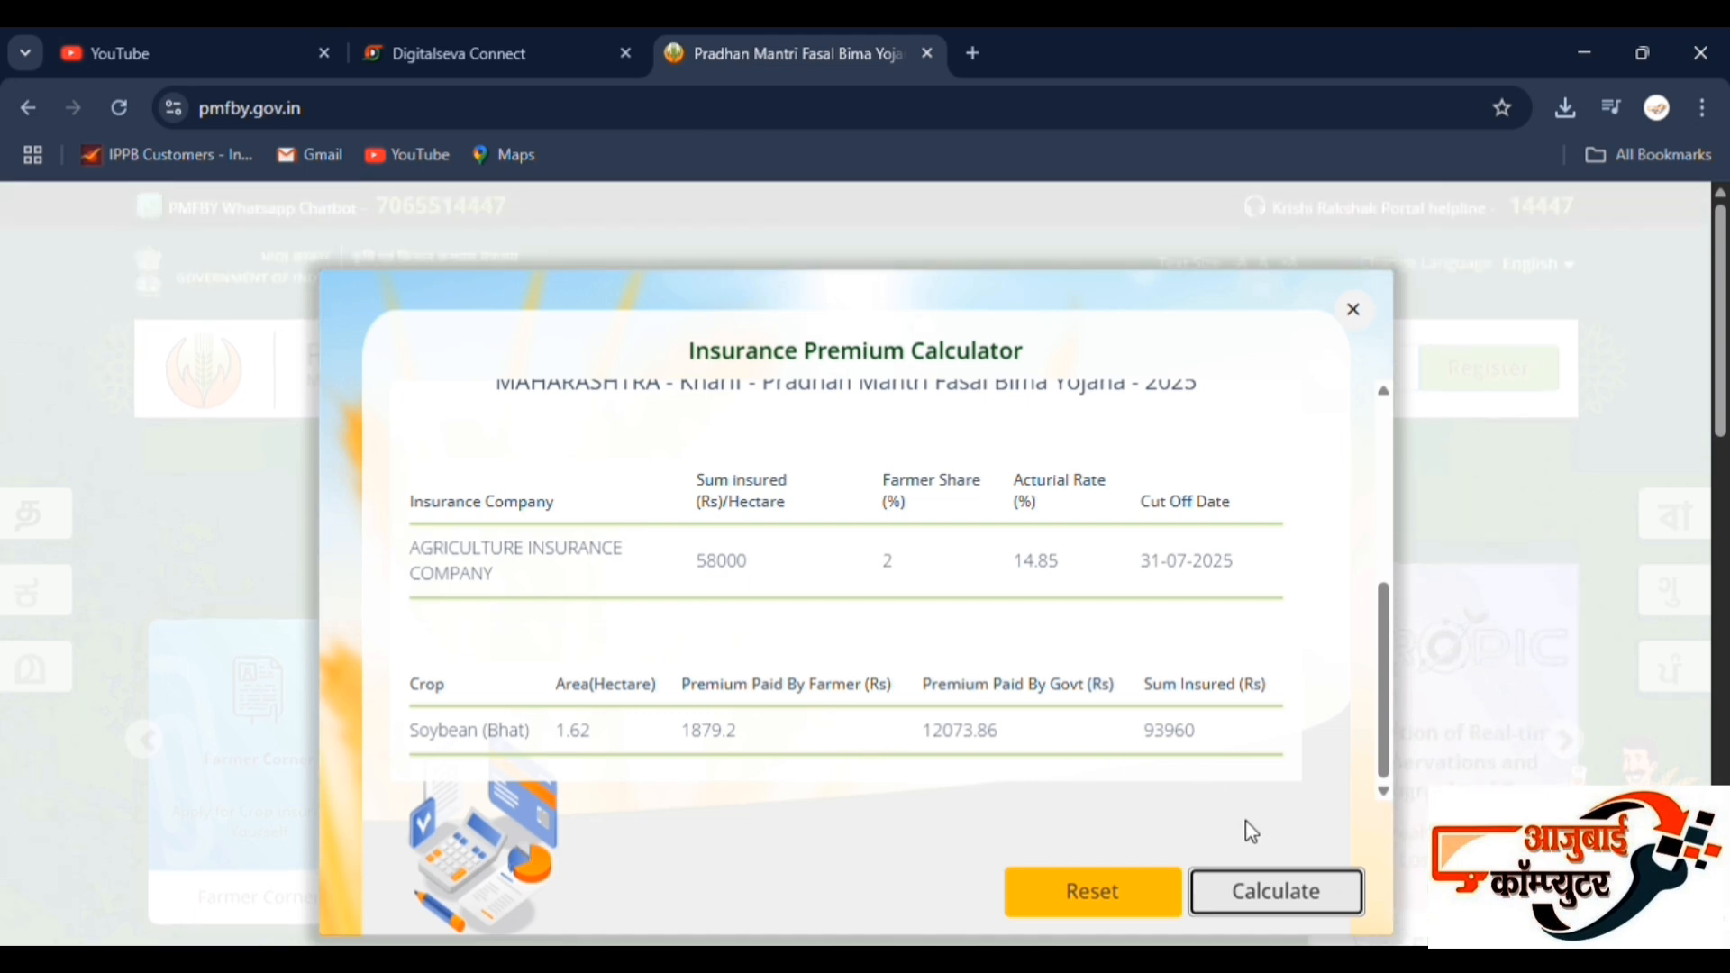
Reset the premium calculator and select season Kharif, year 2025 and the Pradhan Mantri Fasal Bima Yojana scheme again.
left_click(1117, 892)
left_click(615, 465)
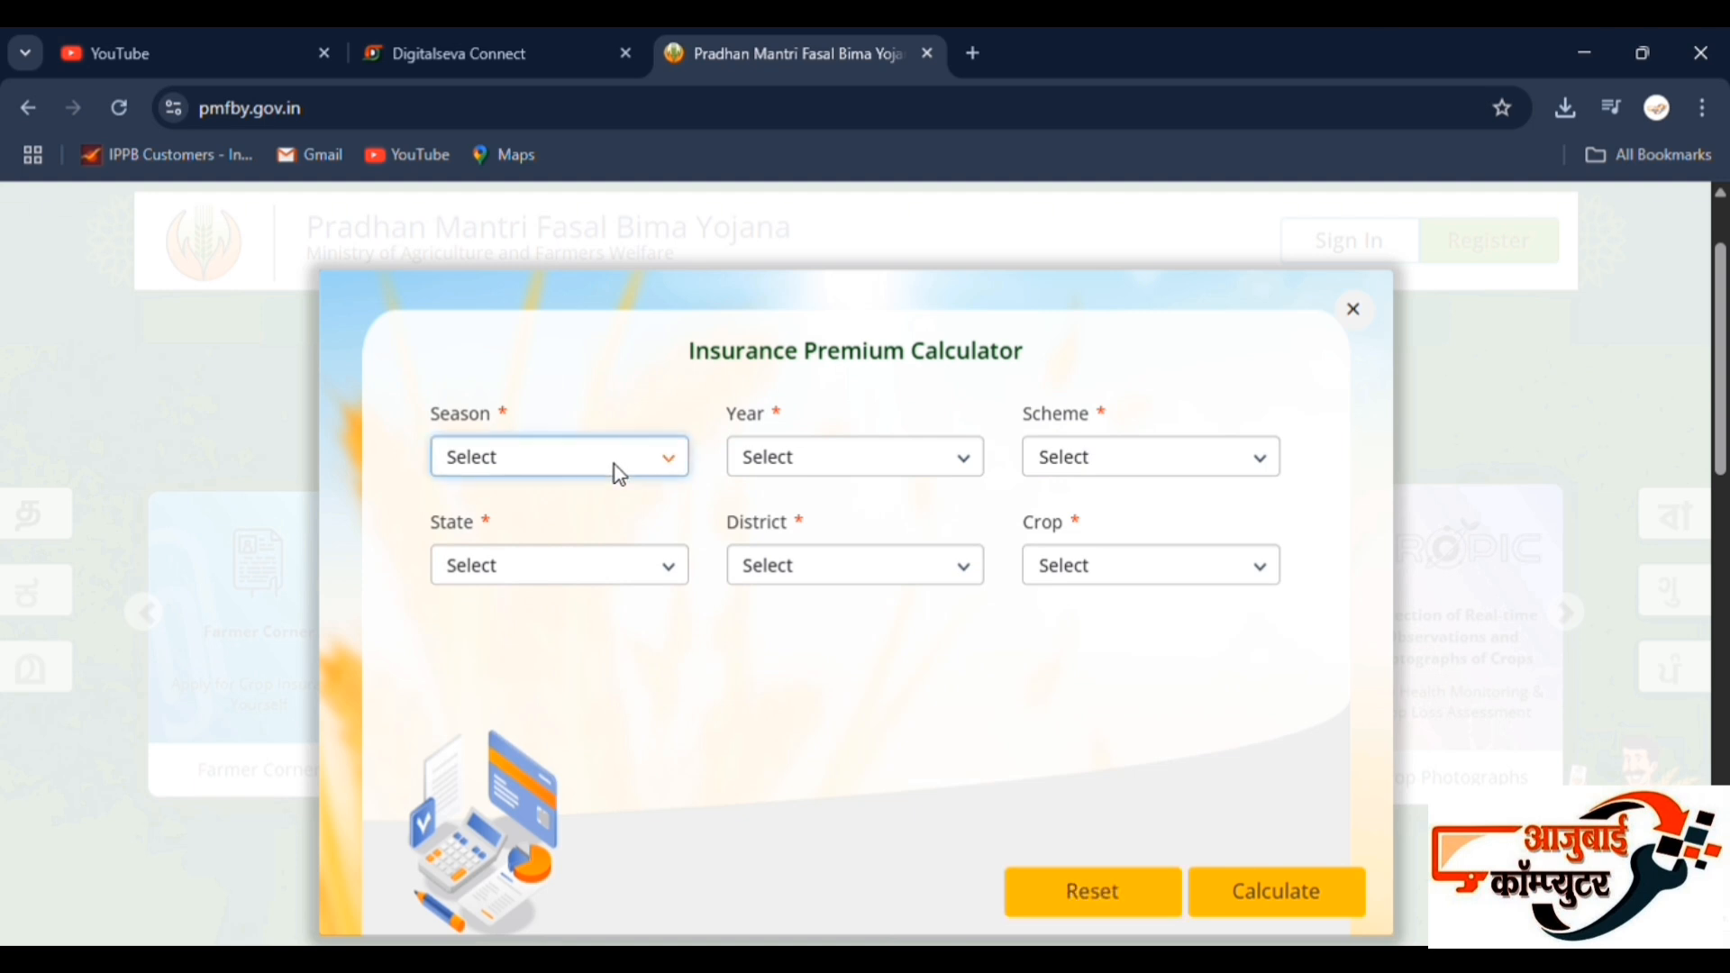
left_click(531, 563)
left_click(822, 446)
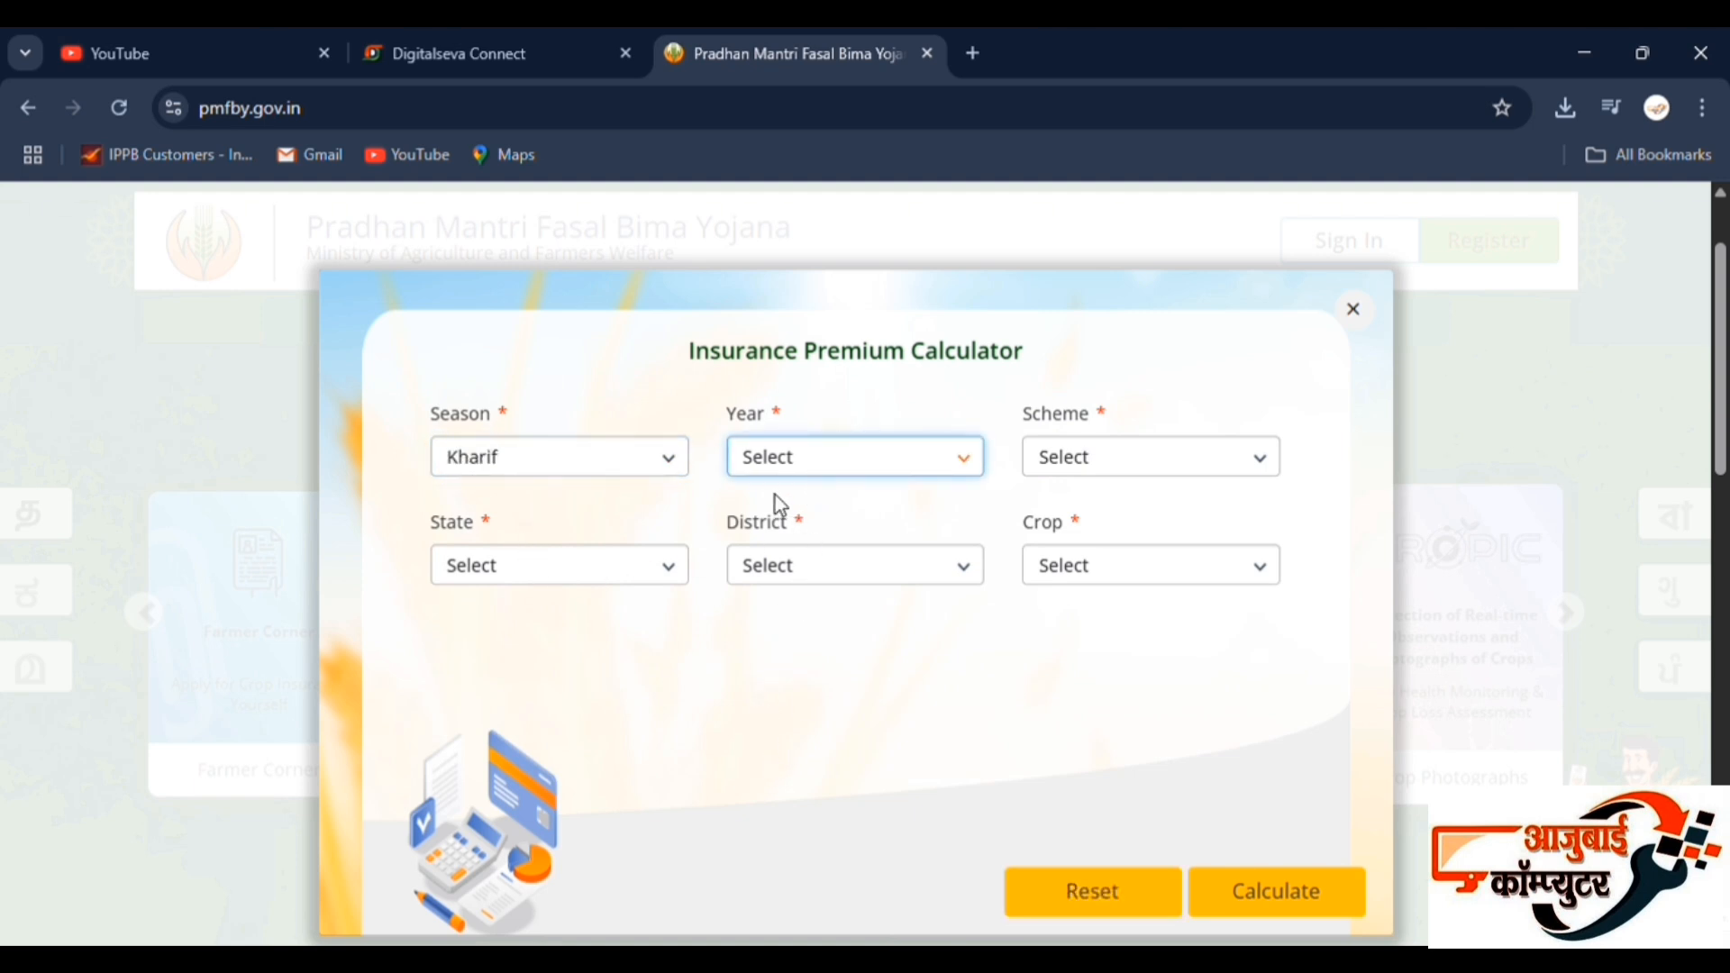
left_click(780, 543)
left_click(1159, 469)
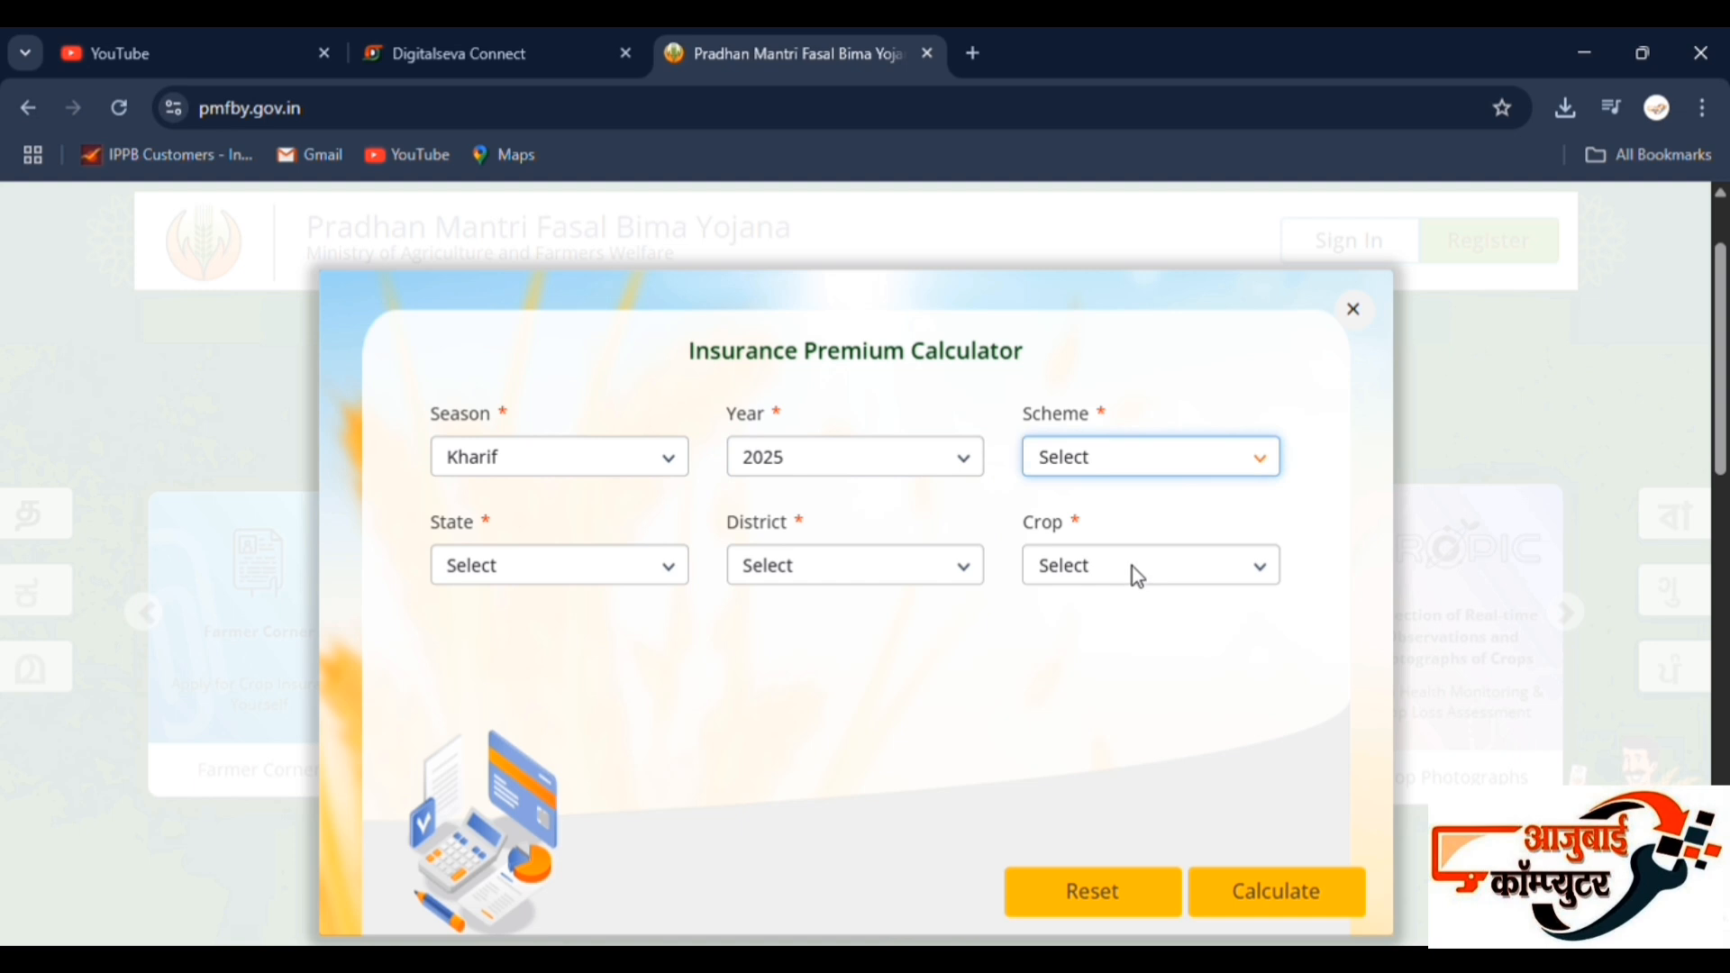
left_click(1132, 566)
left_click(1142, 518)
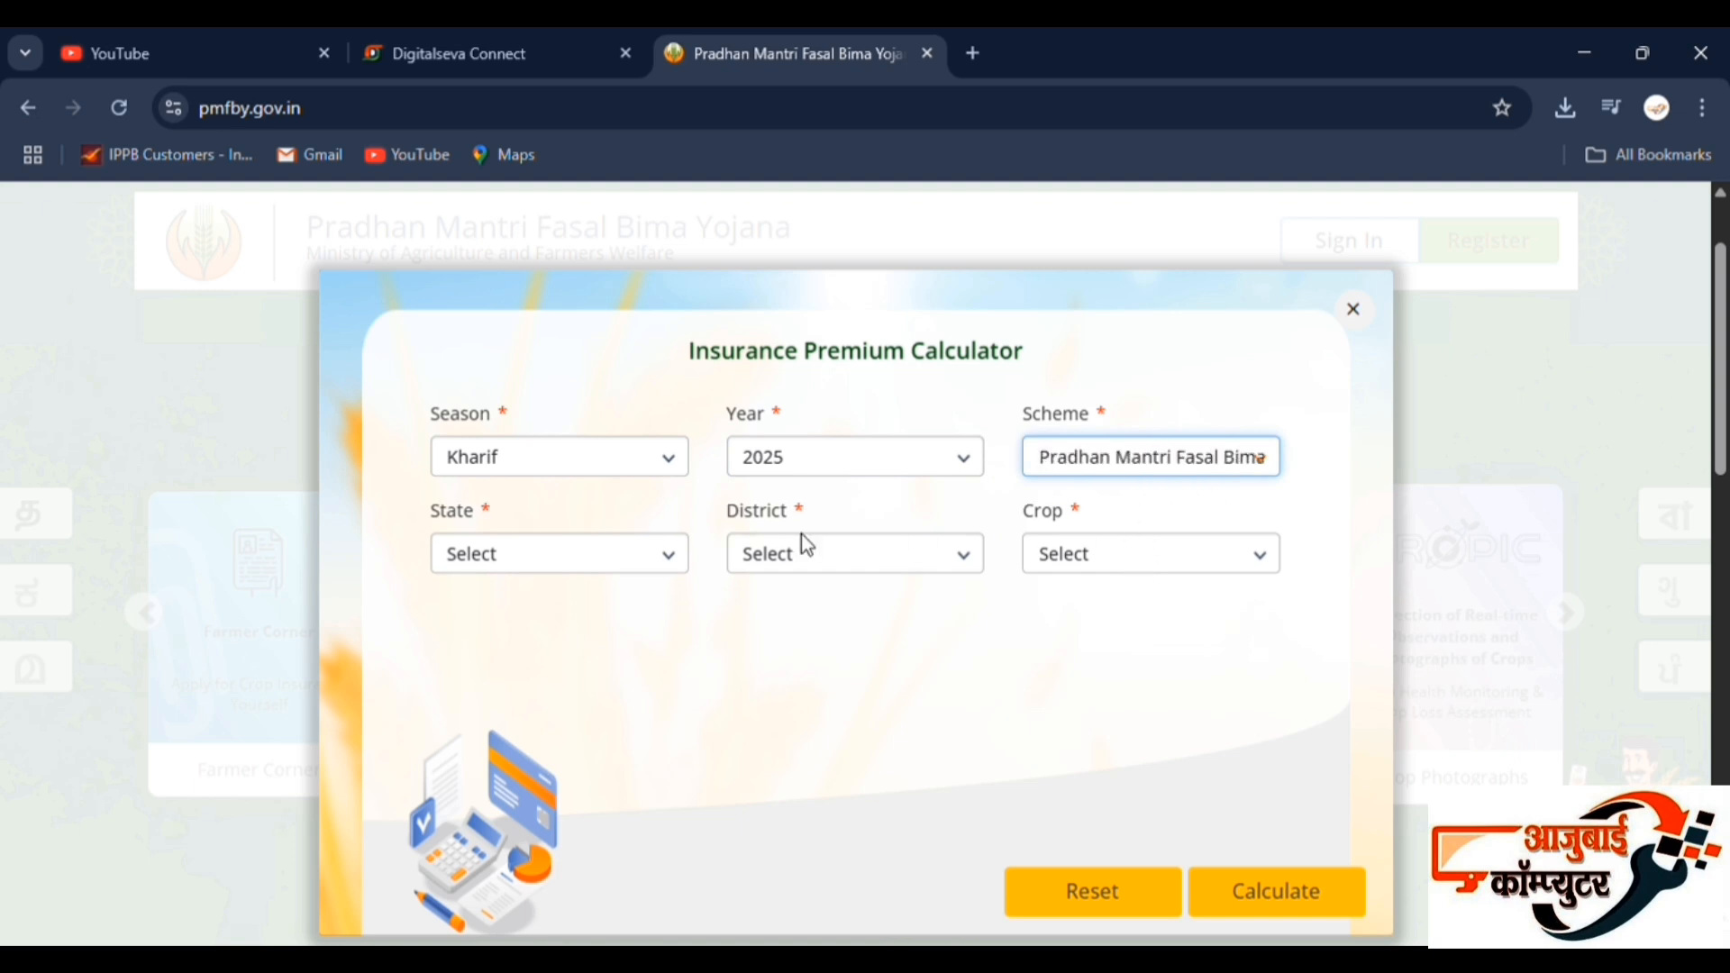
Choose MAHARASHTRA as the state, Buldhana as the district and Soybean (Bhat) as the crop for the new calculation.
left_click(610, 562)
left_click(581, 297)
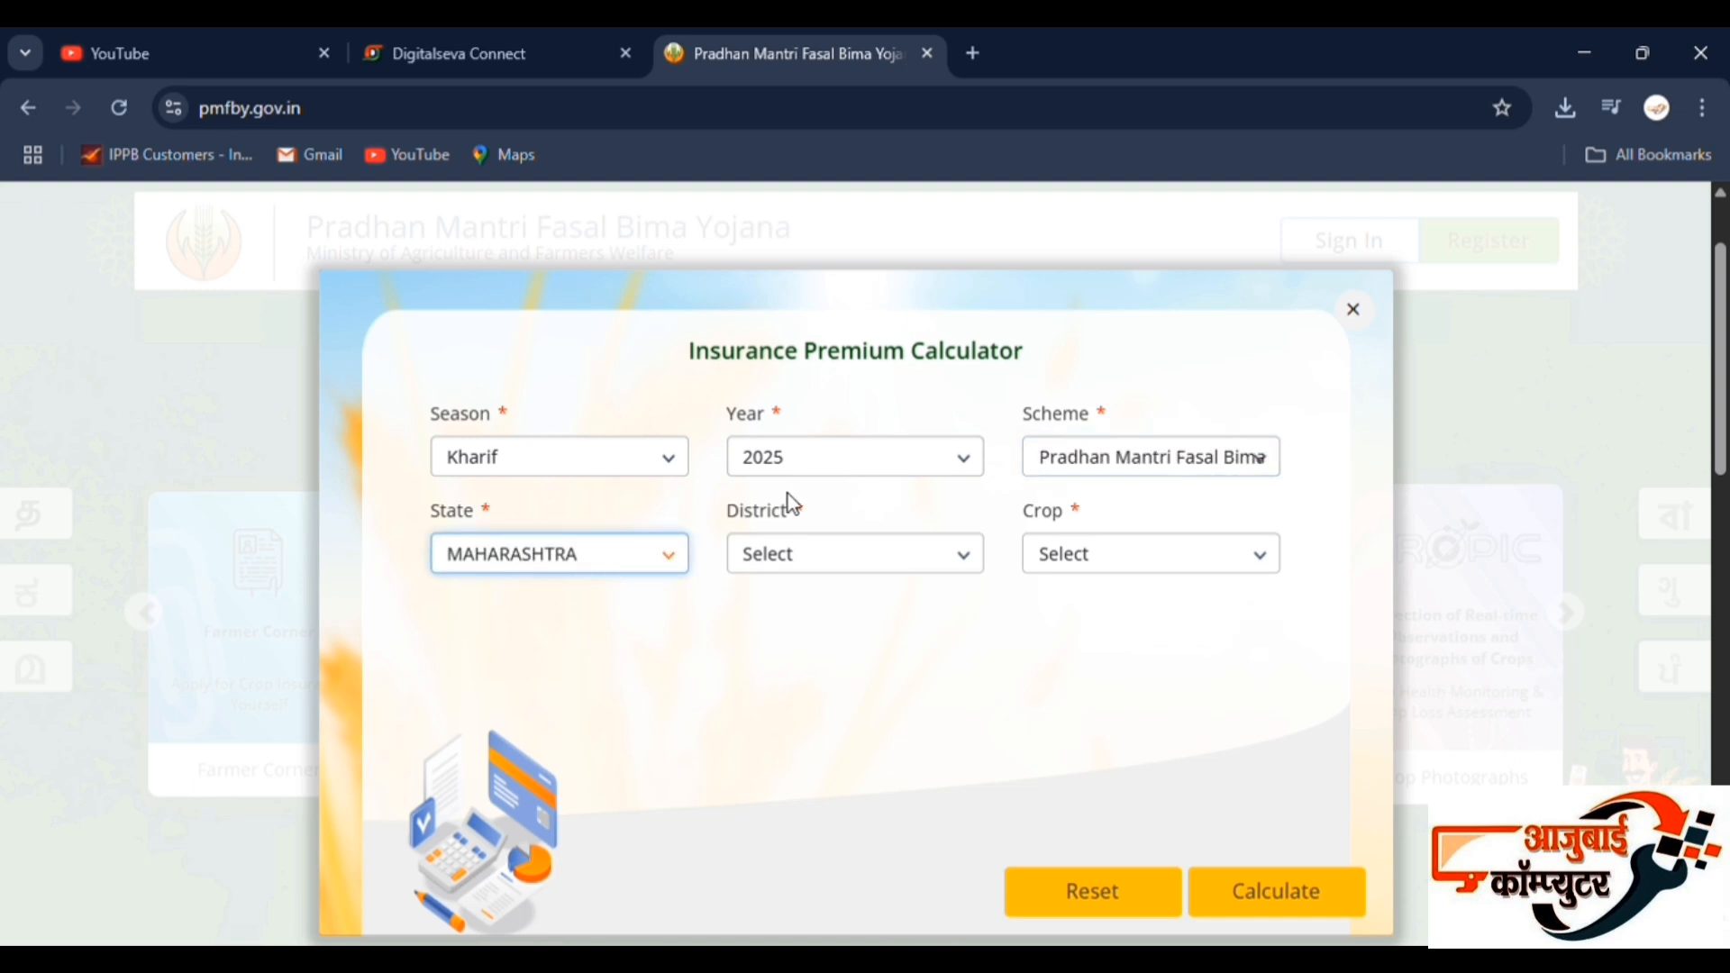
left_click(814, 542)
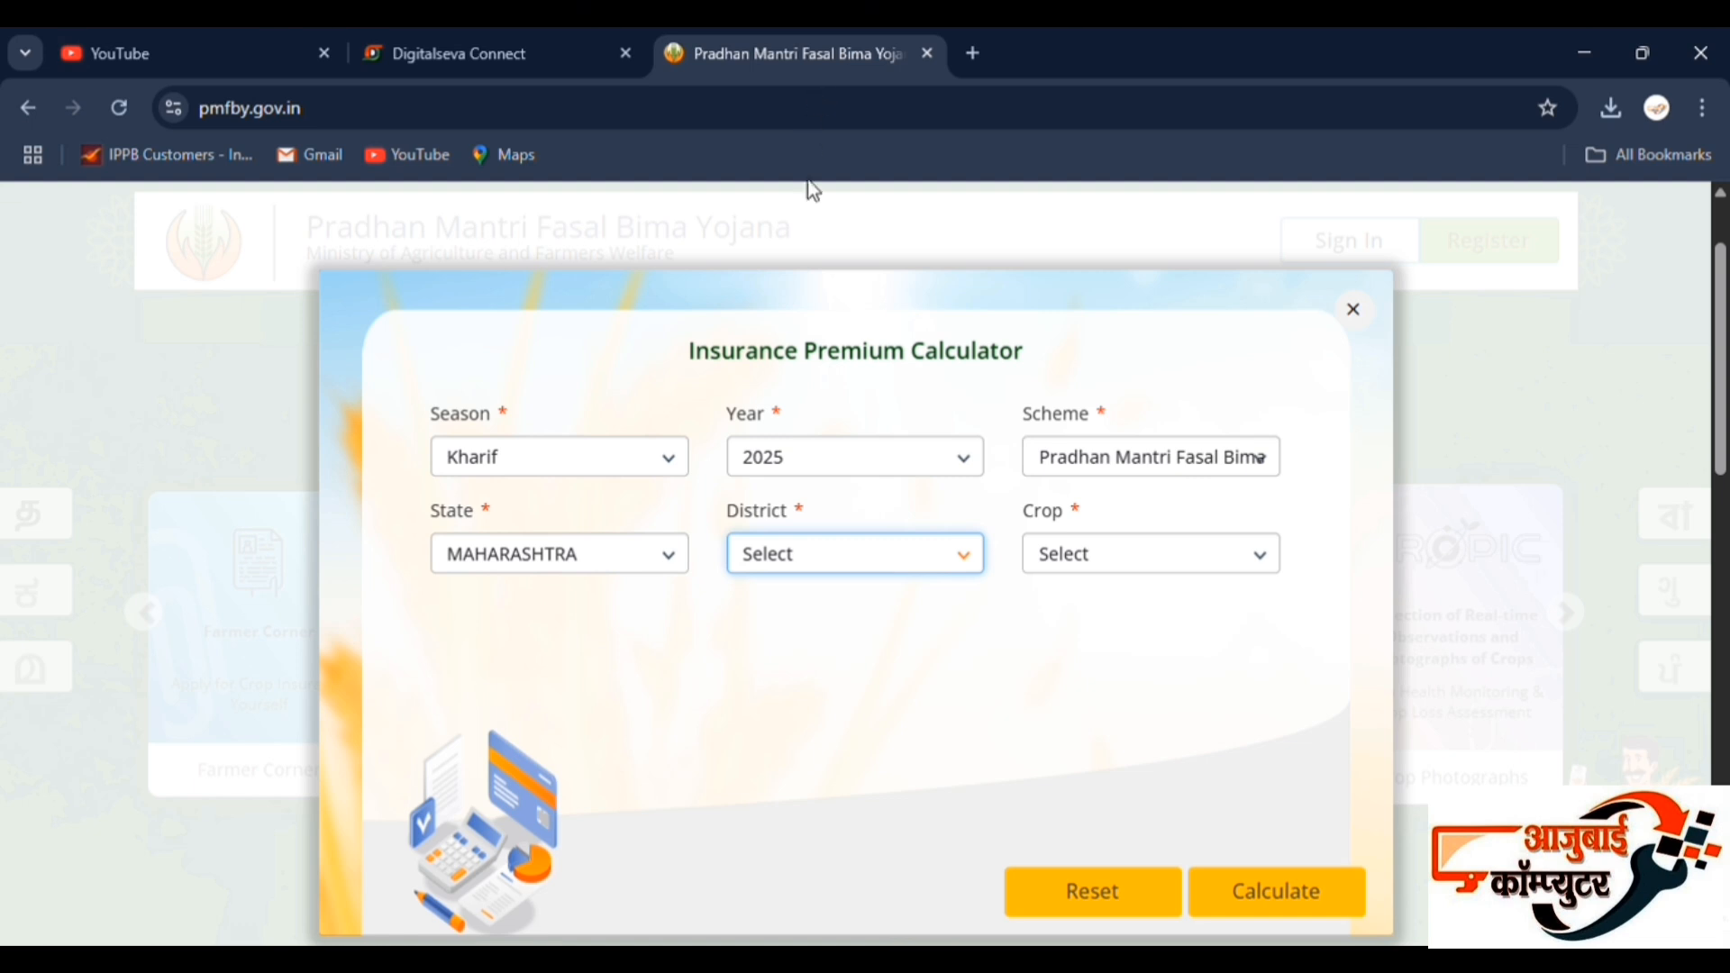
left_click(817, 245)
left_click(1170, 553)
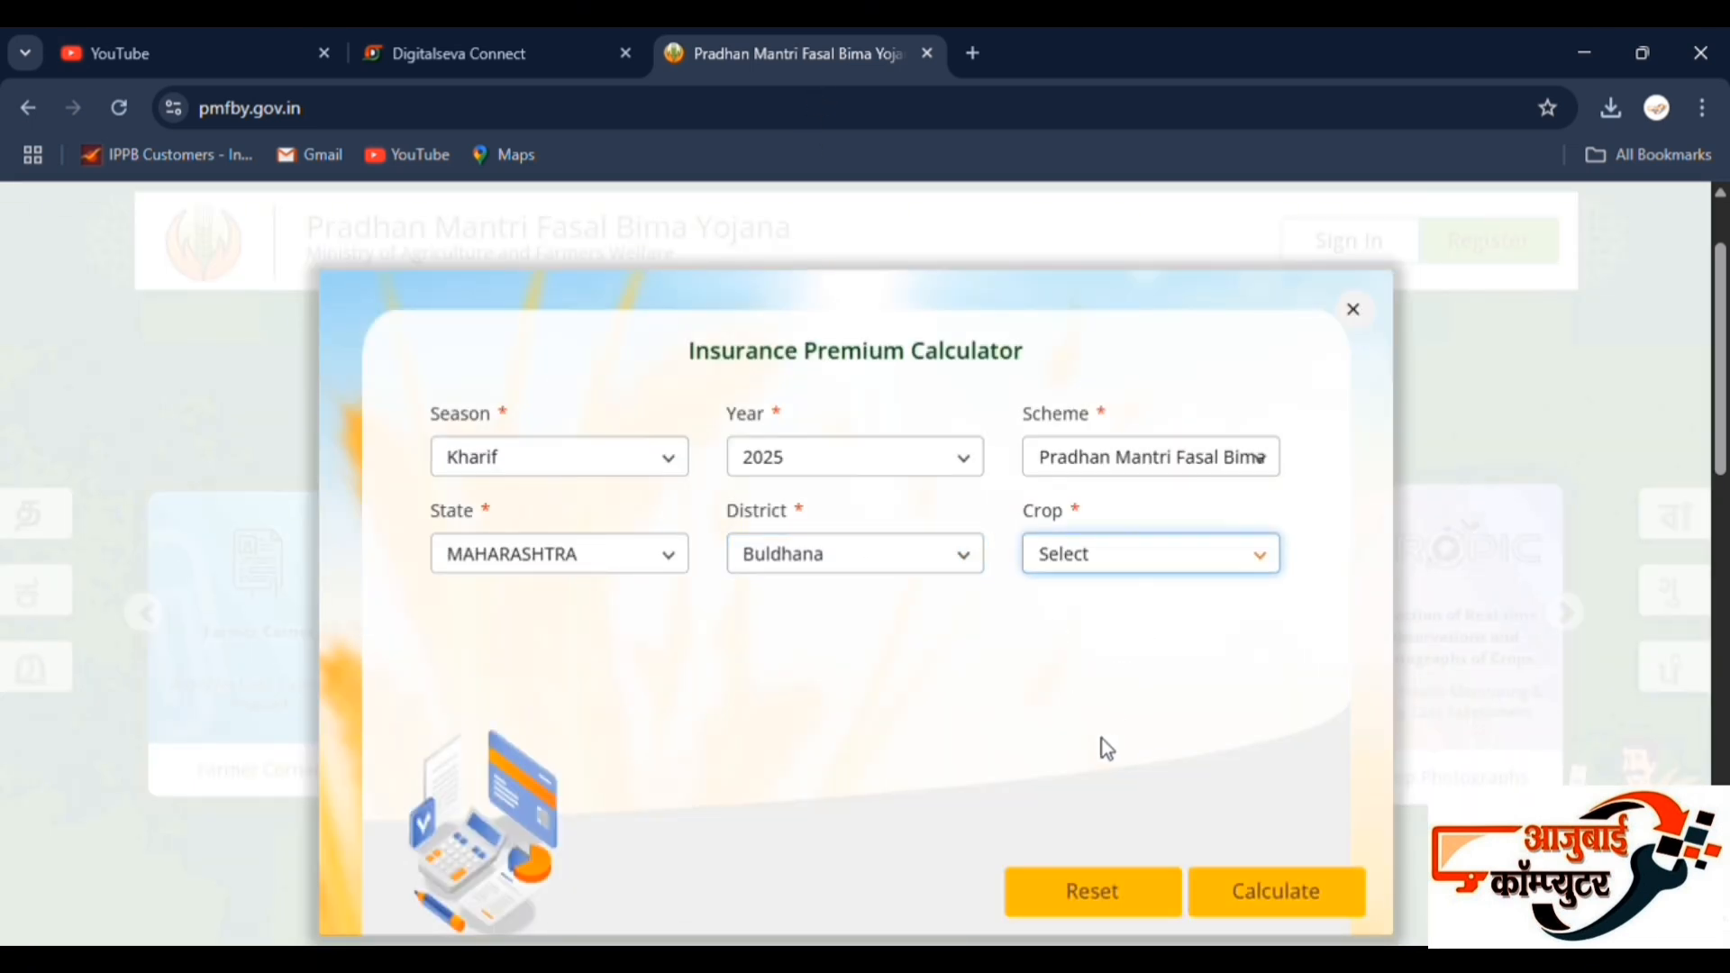
left_click(1099, 826)
Enter an area of 0.65 hectares, calculate the premium and review the insurance figures.
left_click(637, 658)
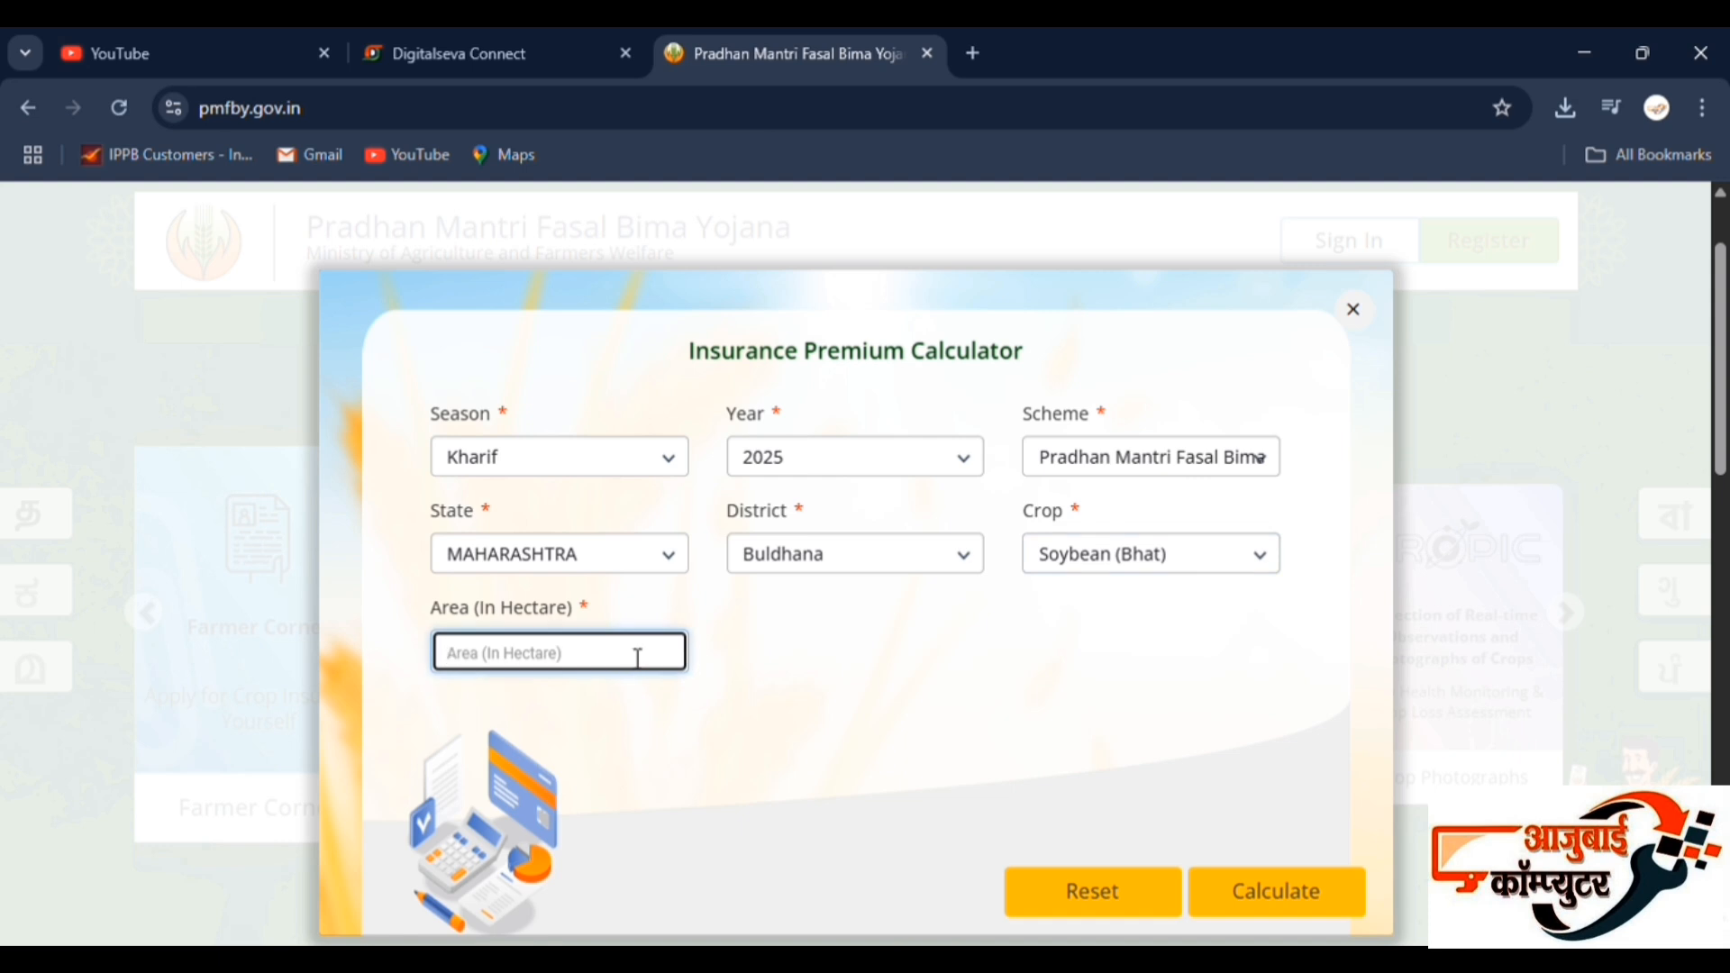
type("0.")
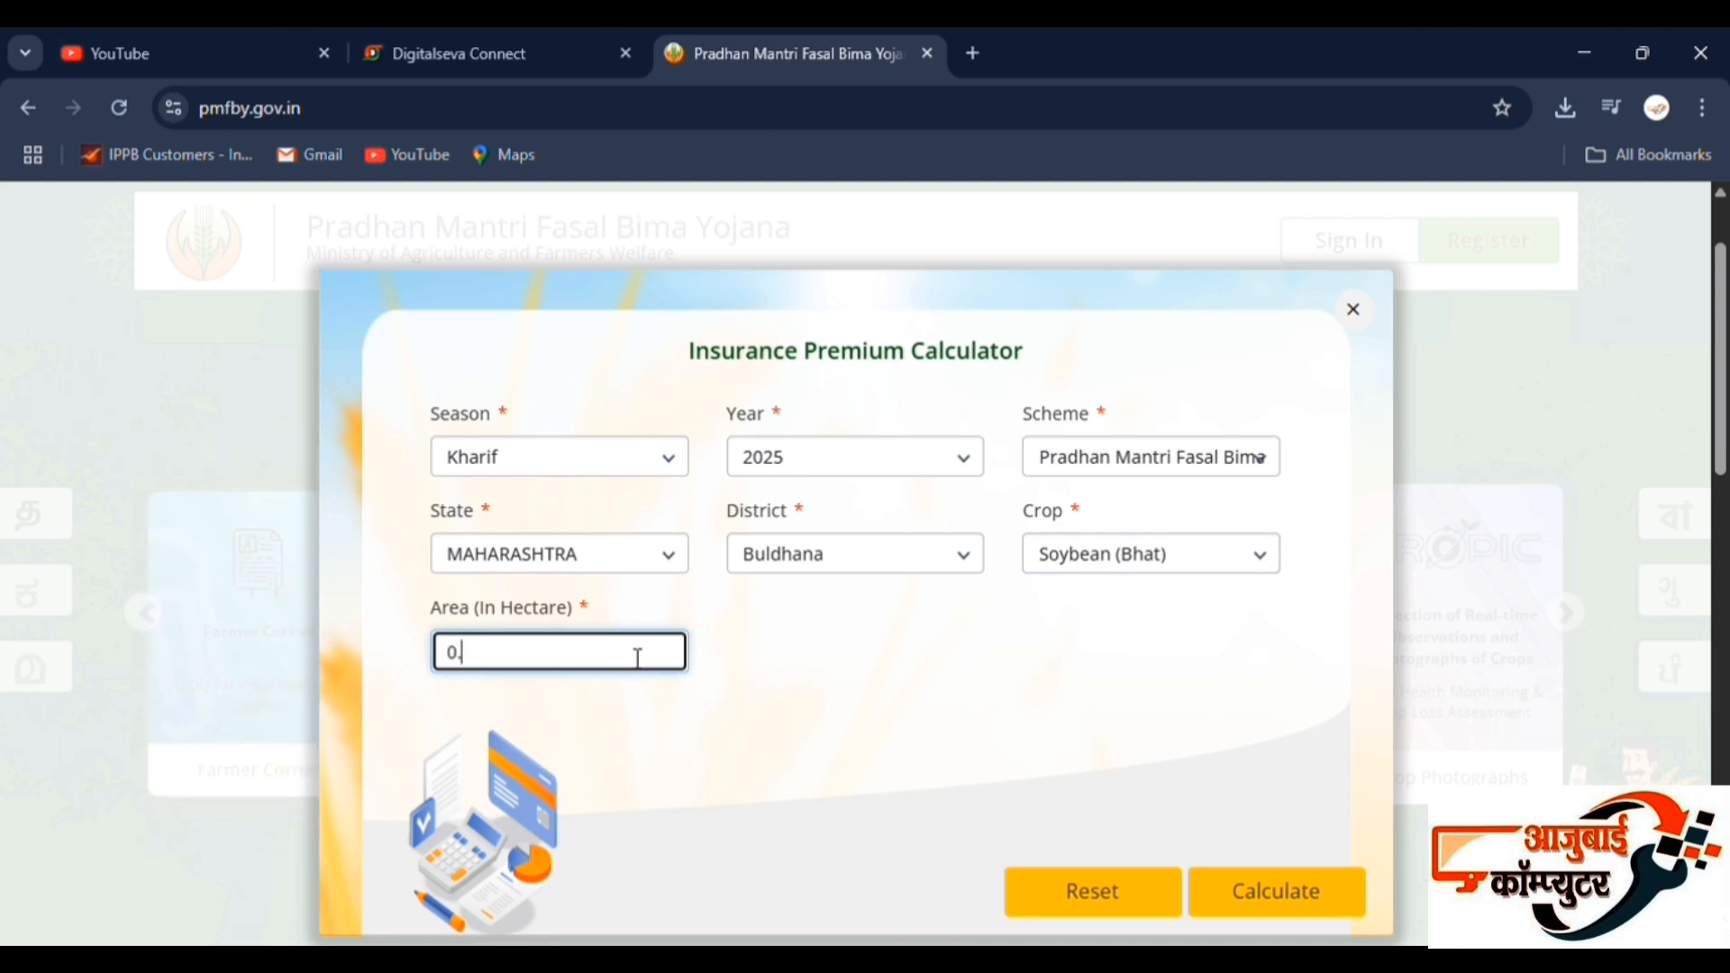
type("65")
left_click(1316, 908)
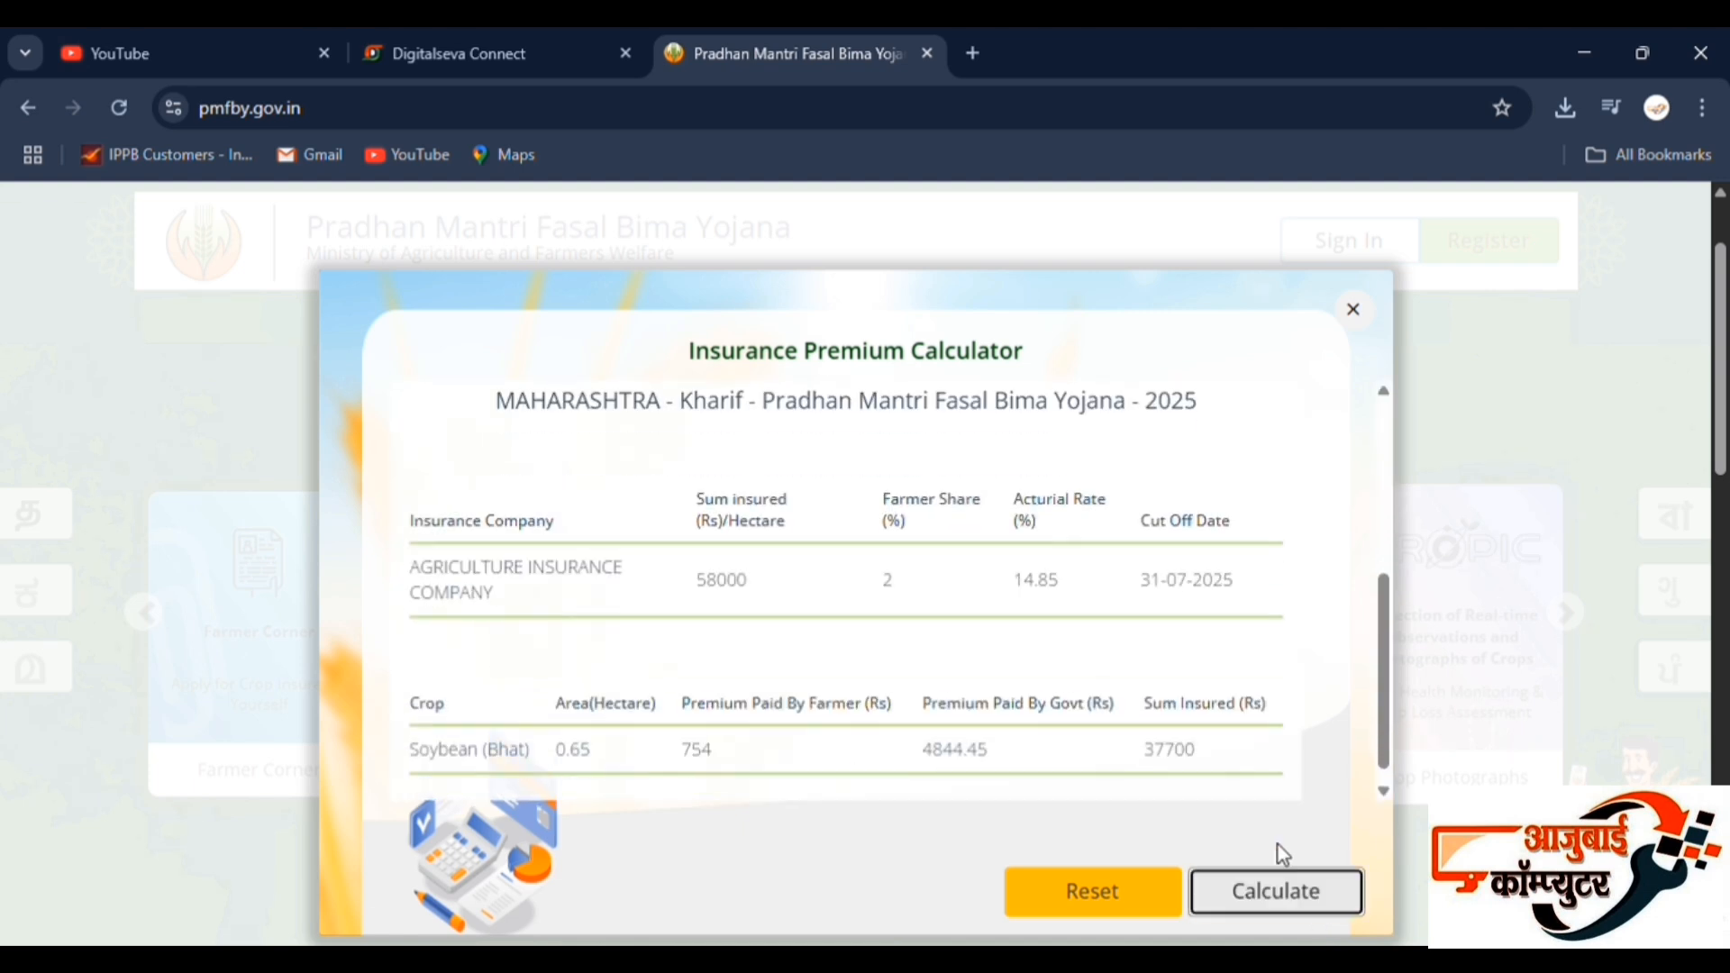
scroll(744, 551, "down", 5)
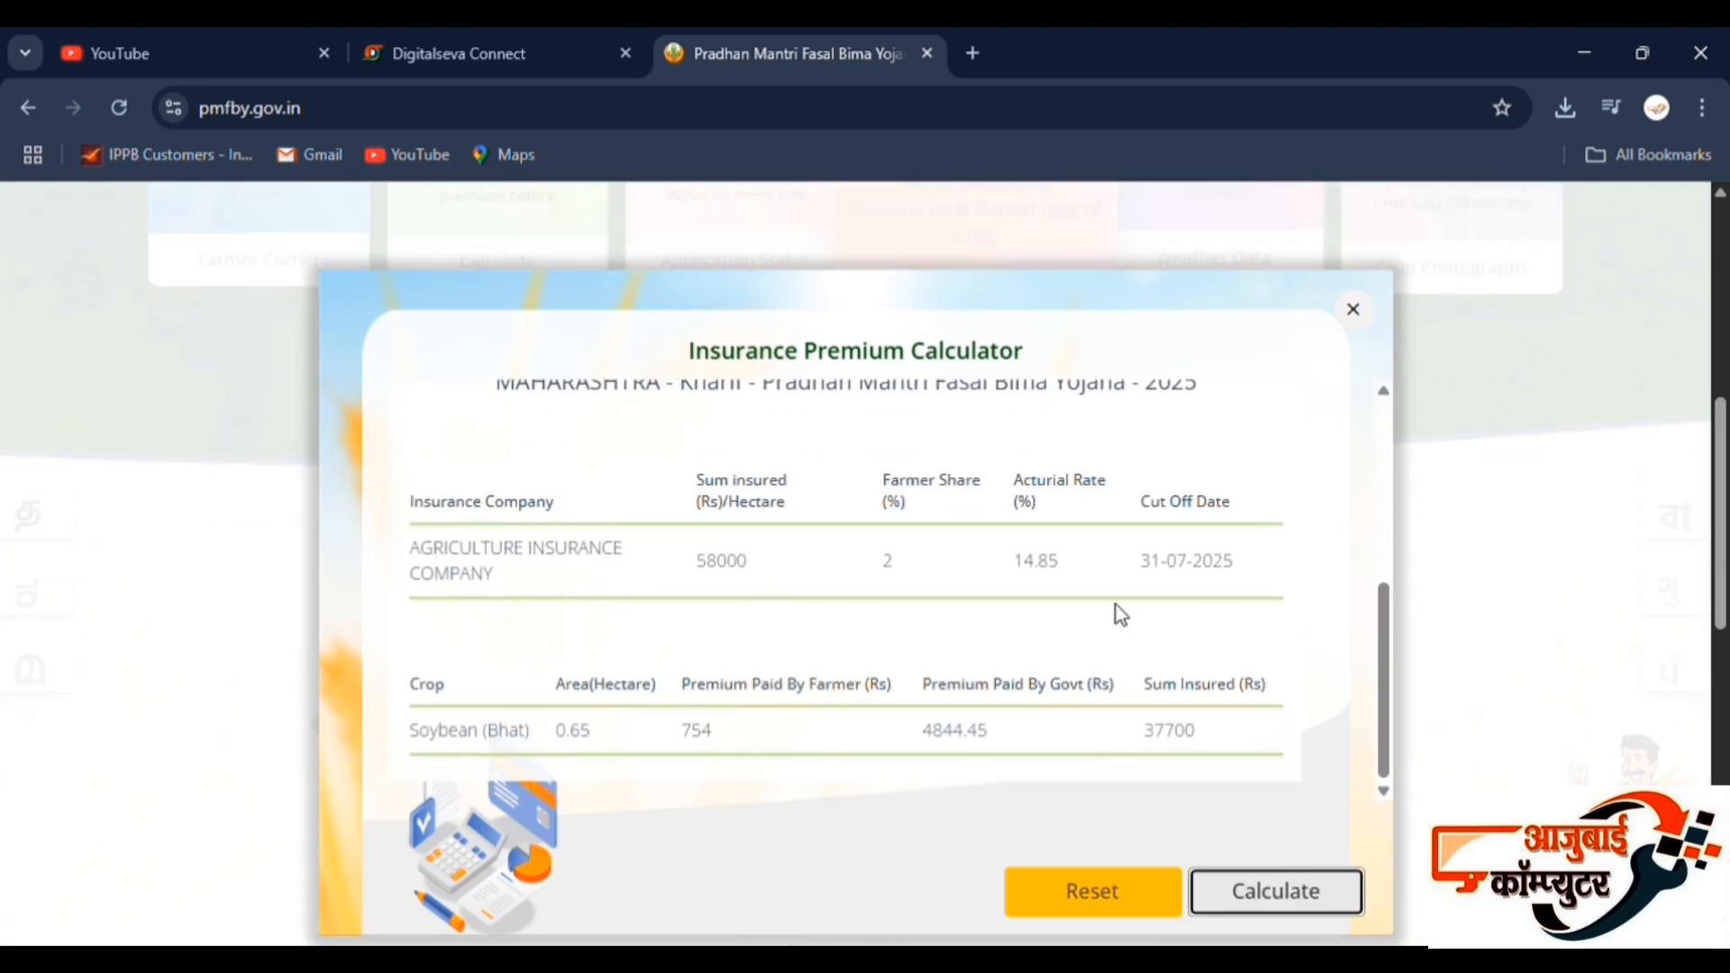
scroll(772, 564, "down", 3)
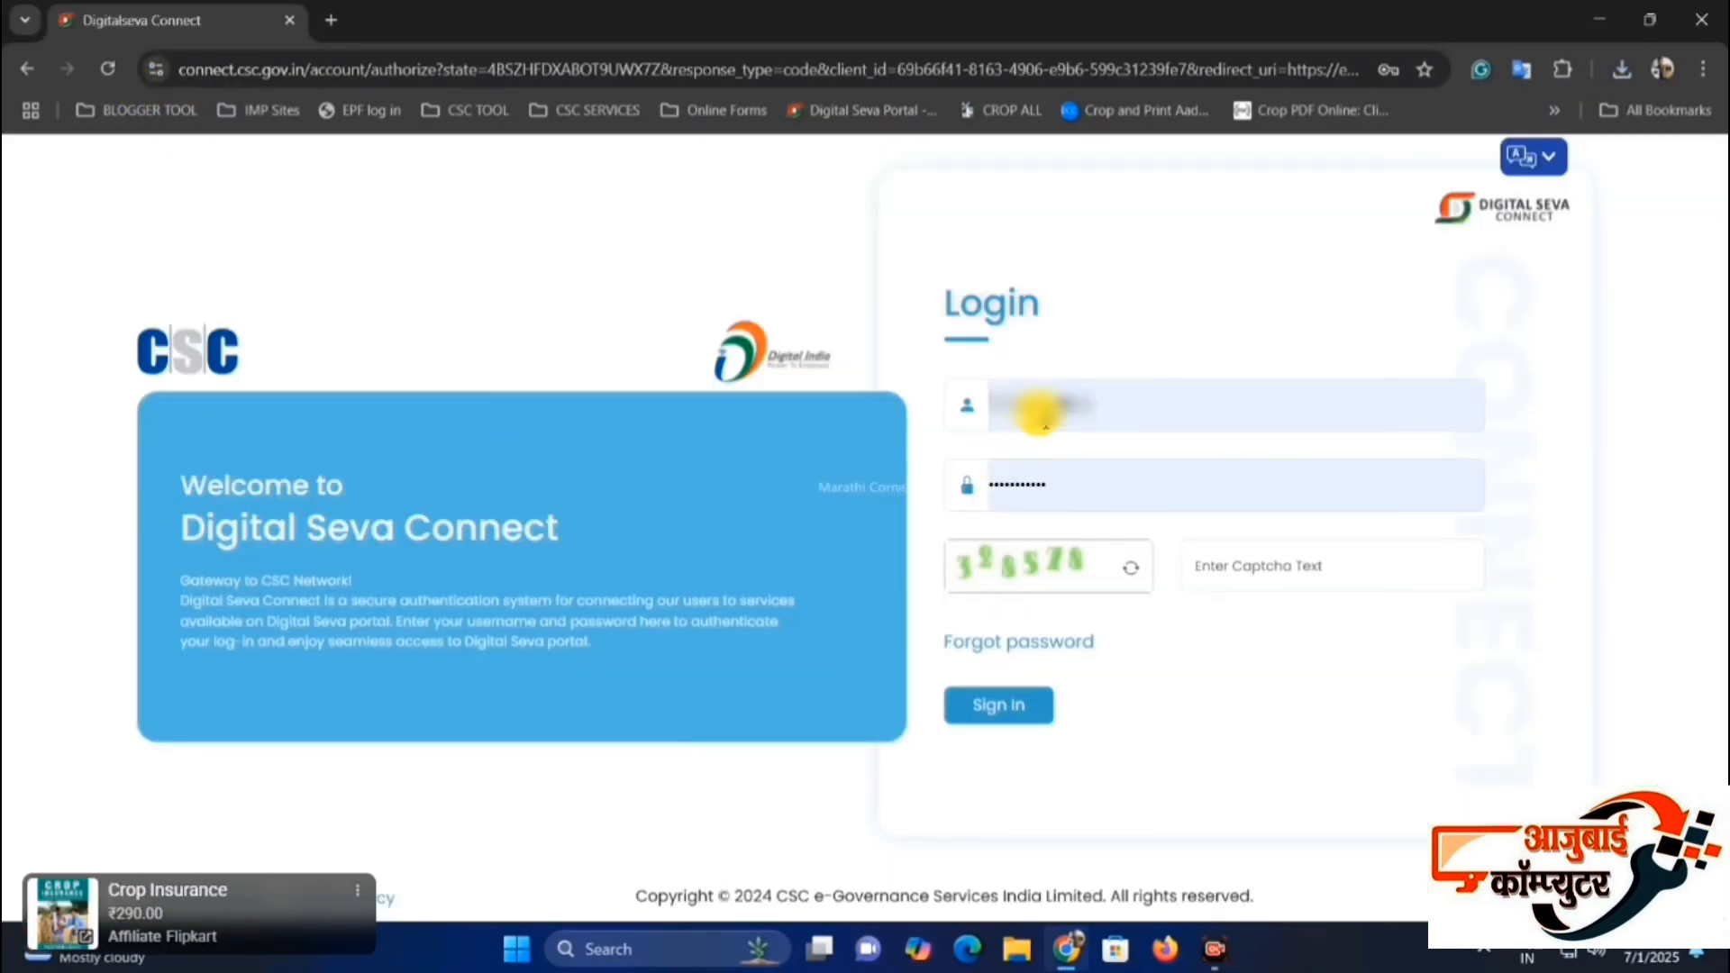
Enter the captcha text on the Digital Seva Connect login page and sign in with the prefilled credentials.
left_click(1248, 565)
type("3")
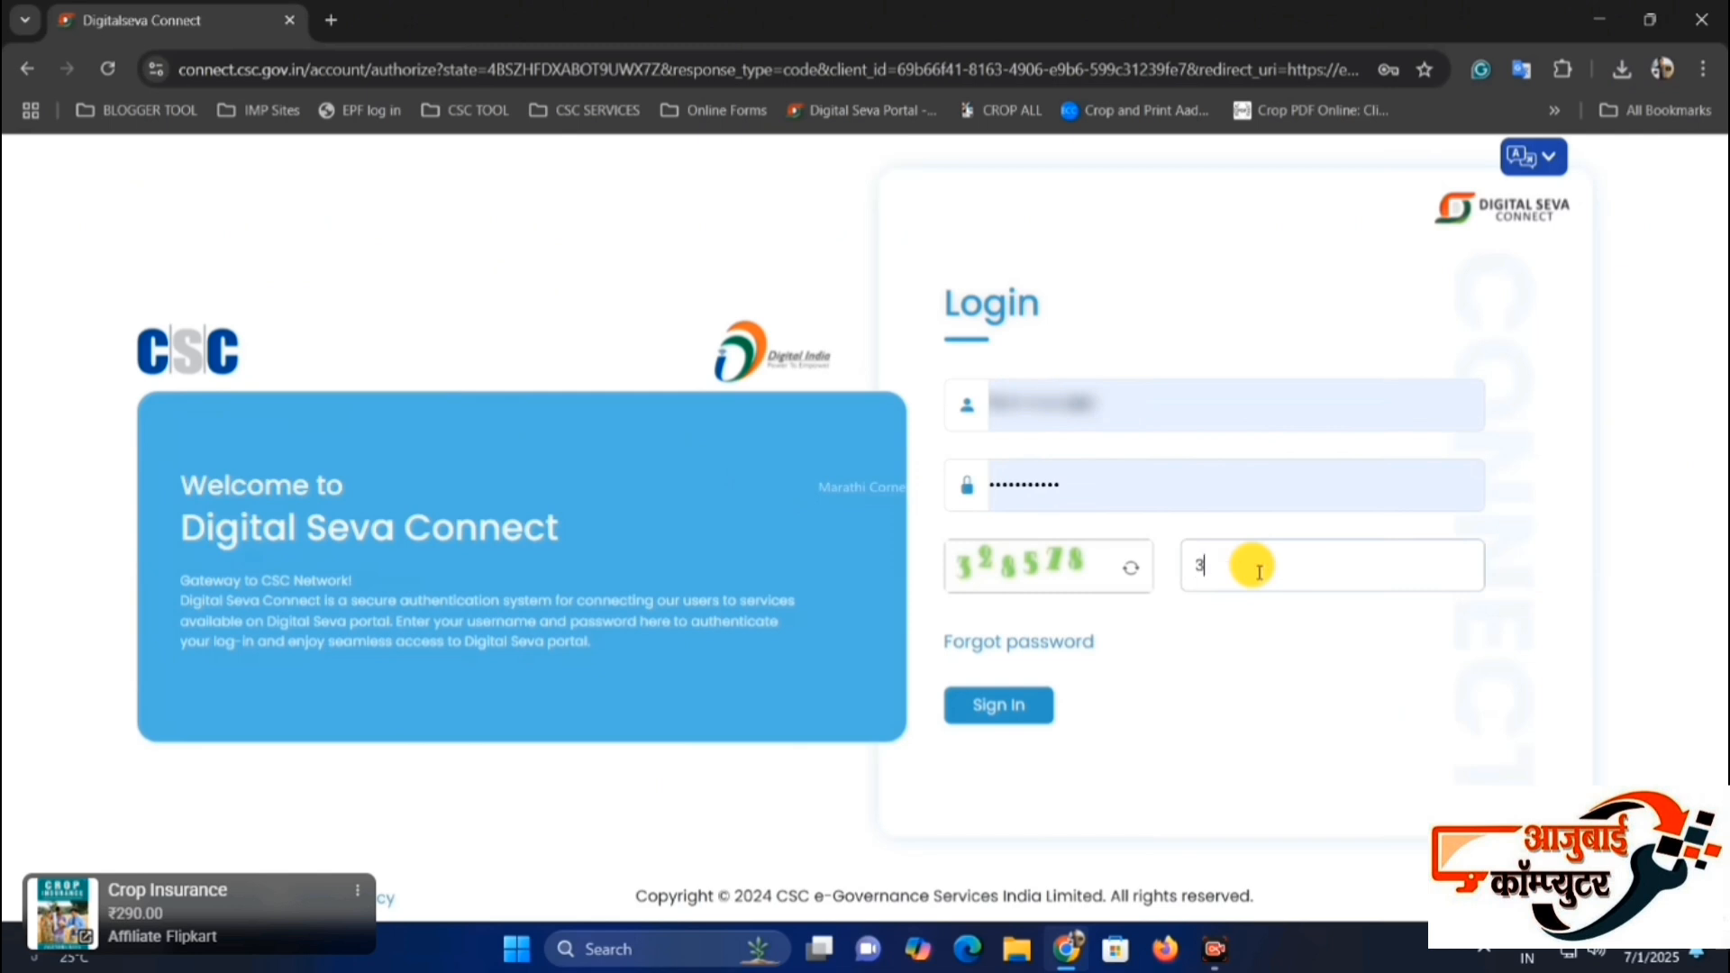
type("28578")
left_click(1002, 708)
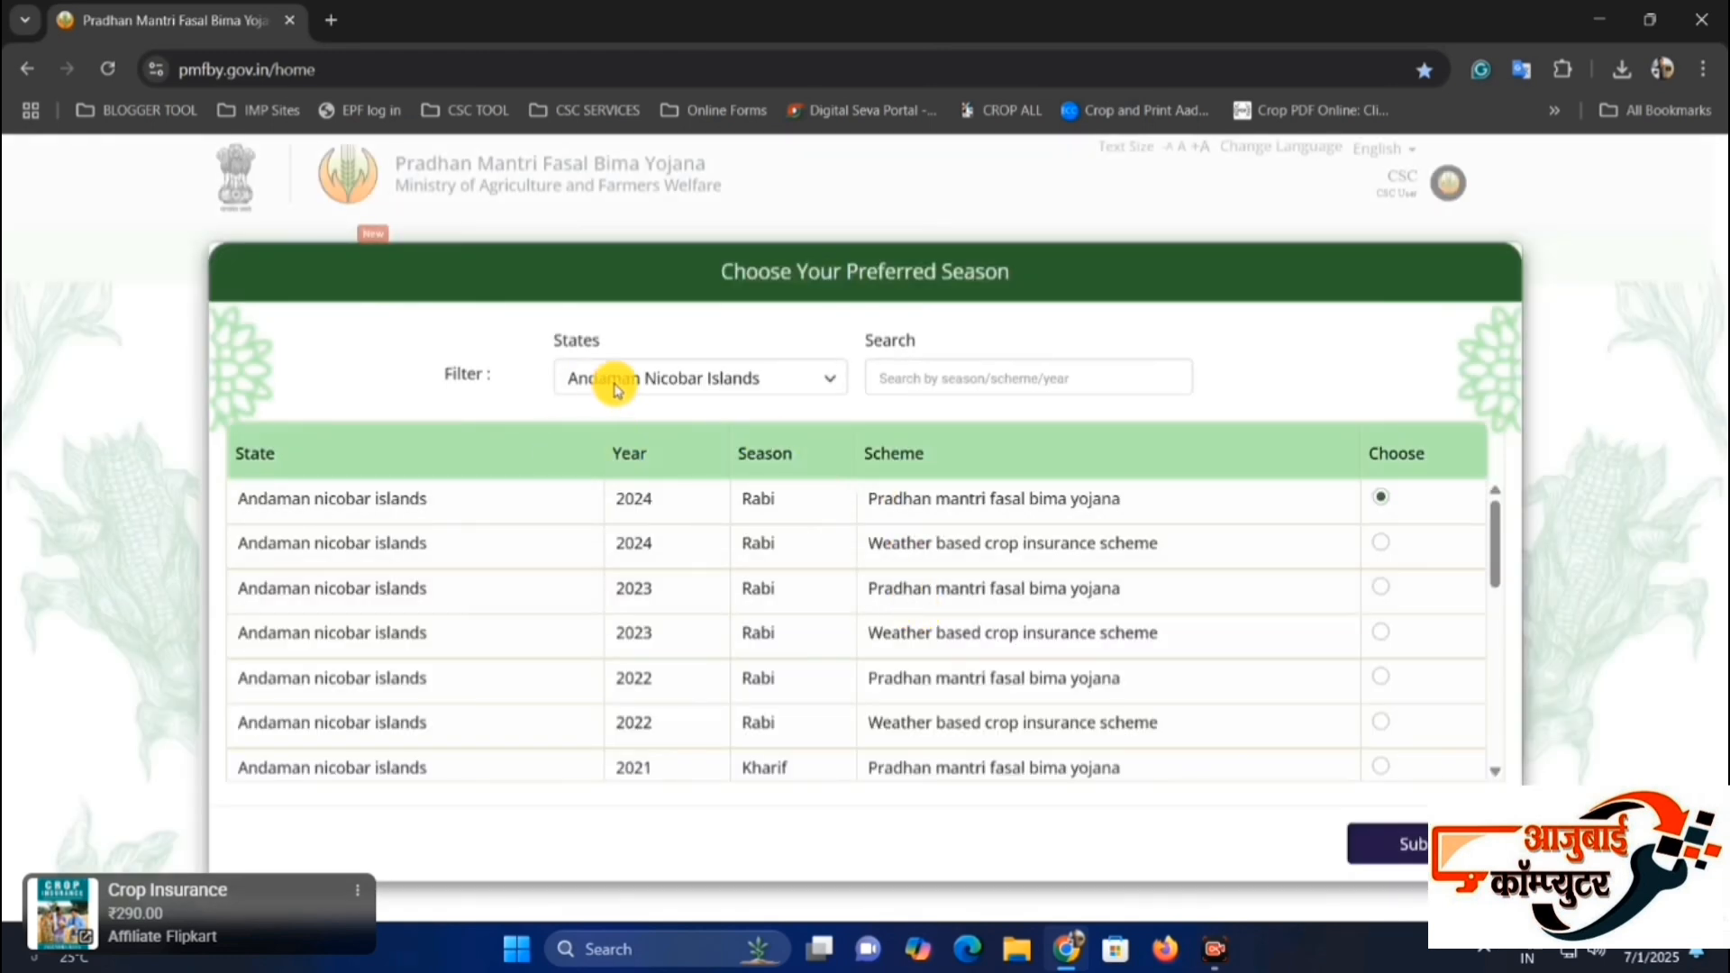
Filter the preferred season list by the state MAHARASHTRA.
left_click(665, 382)
key("m")
key("m")
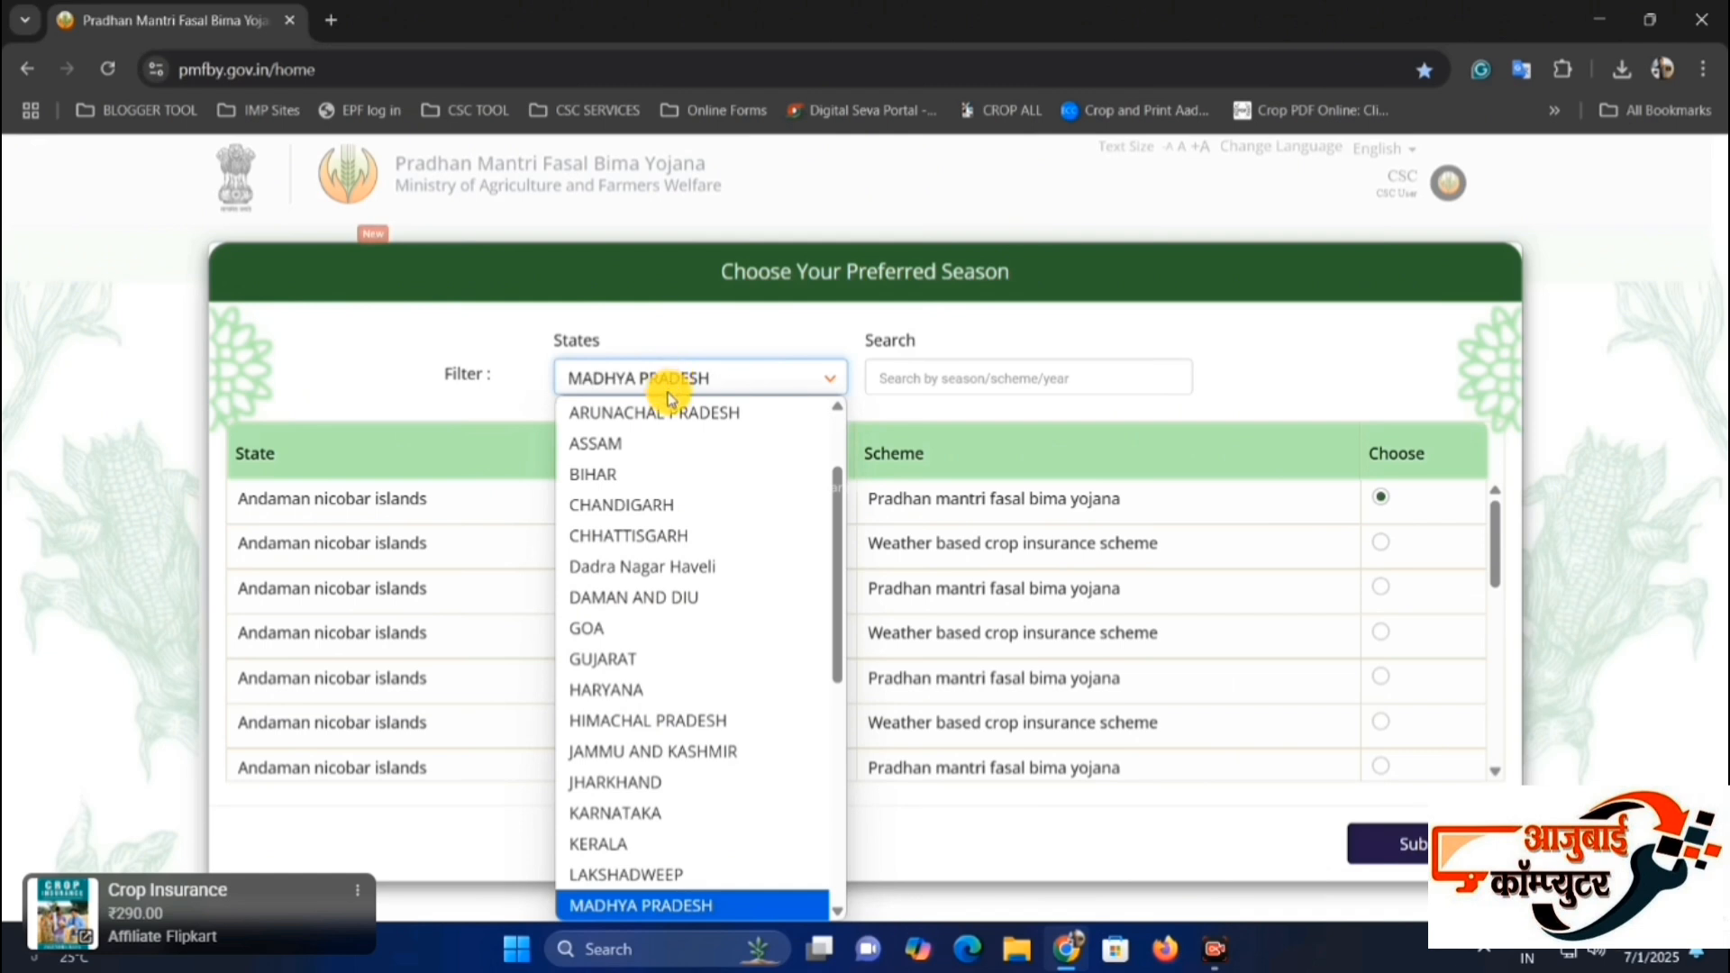
scroll(676, 789, "down", 2)
left_click(683, 680)
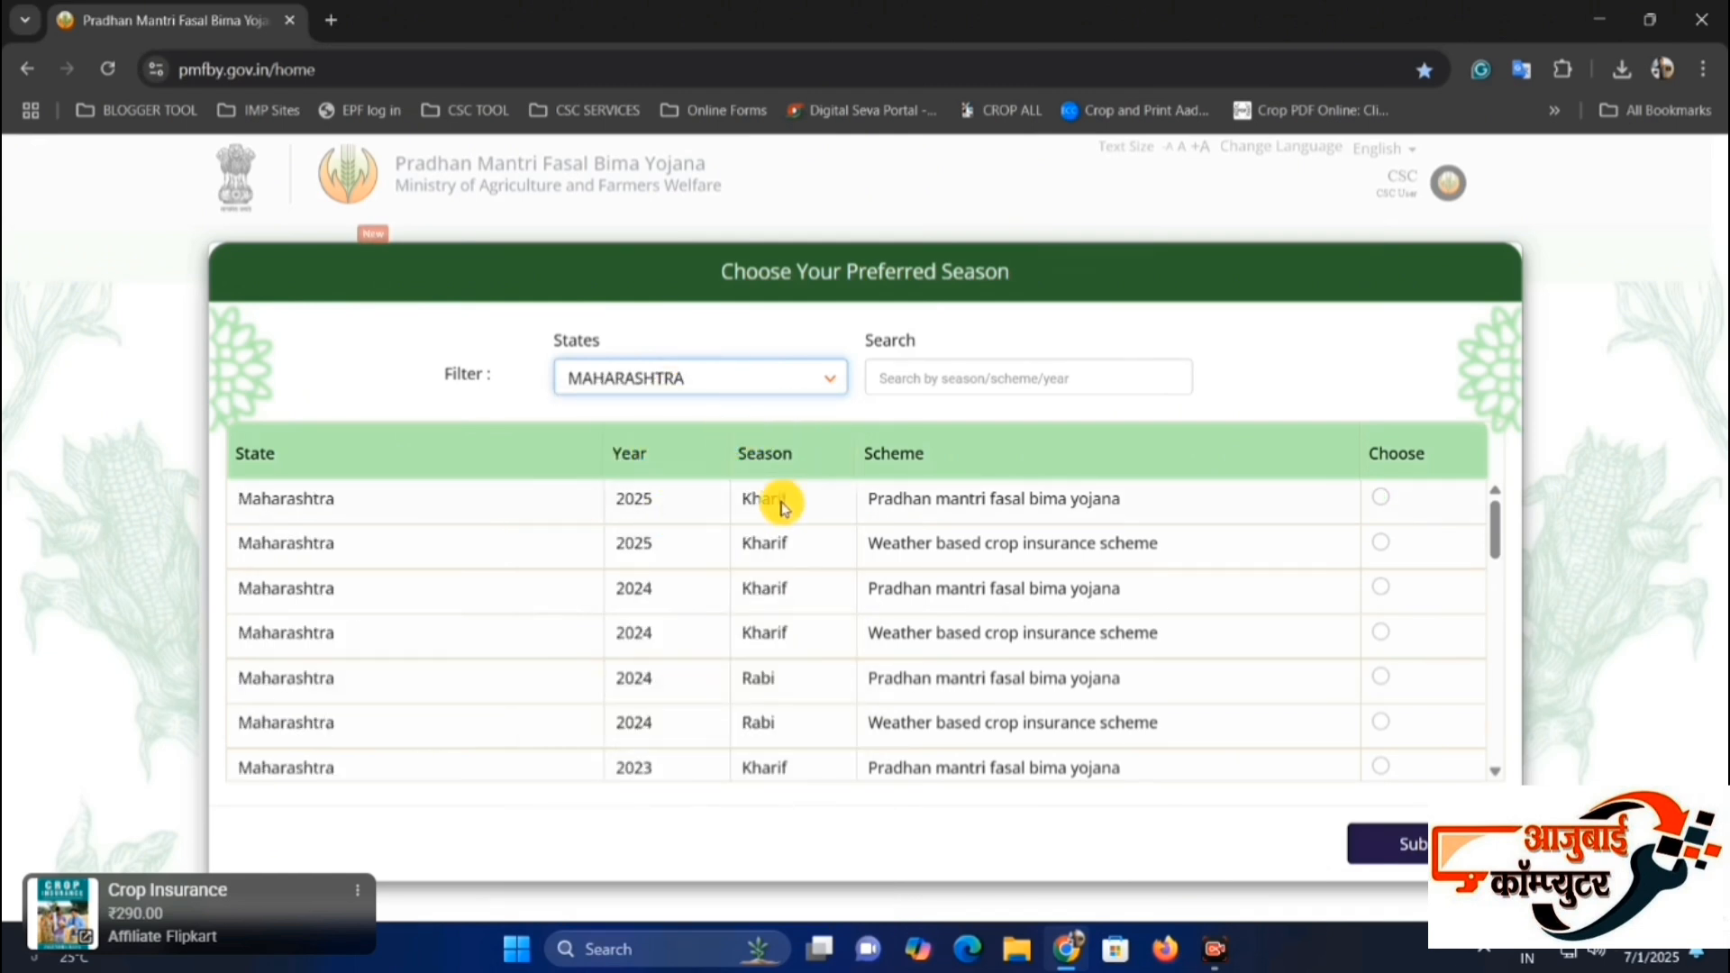
Examine the state, year, season and scheme of the Maharashtra 2025 Kharif Pradhan mantri fasal bima yojana entry.
left_click_drag(301, 495, 381, 505)
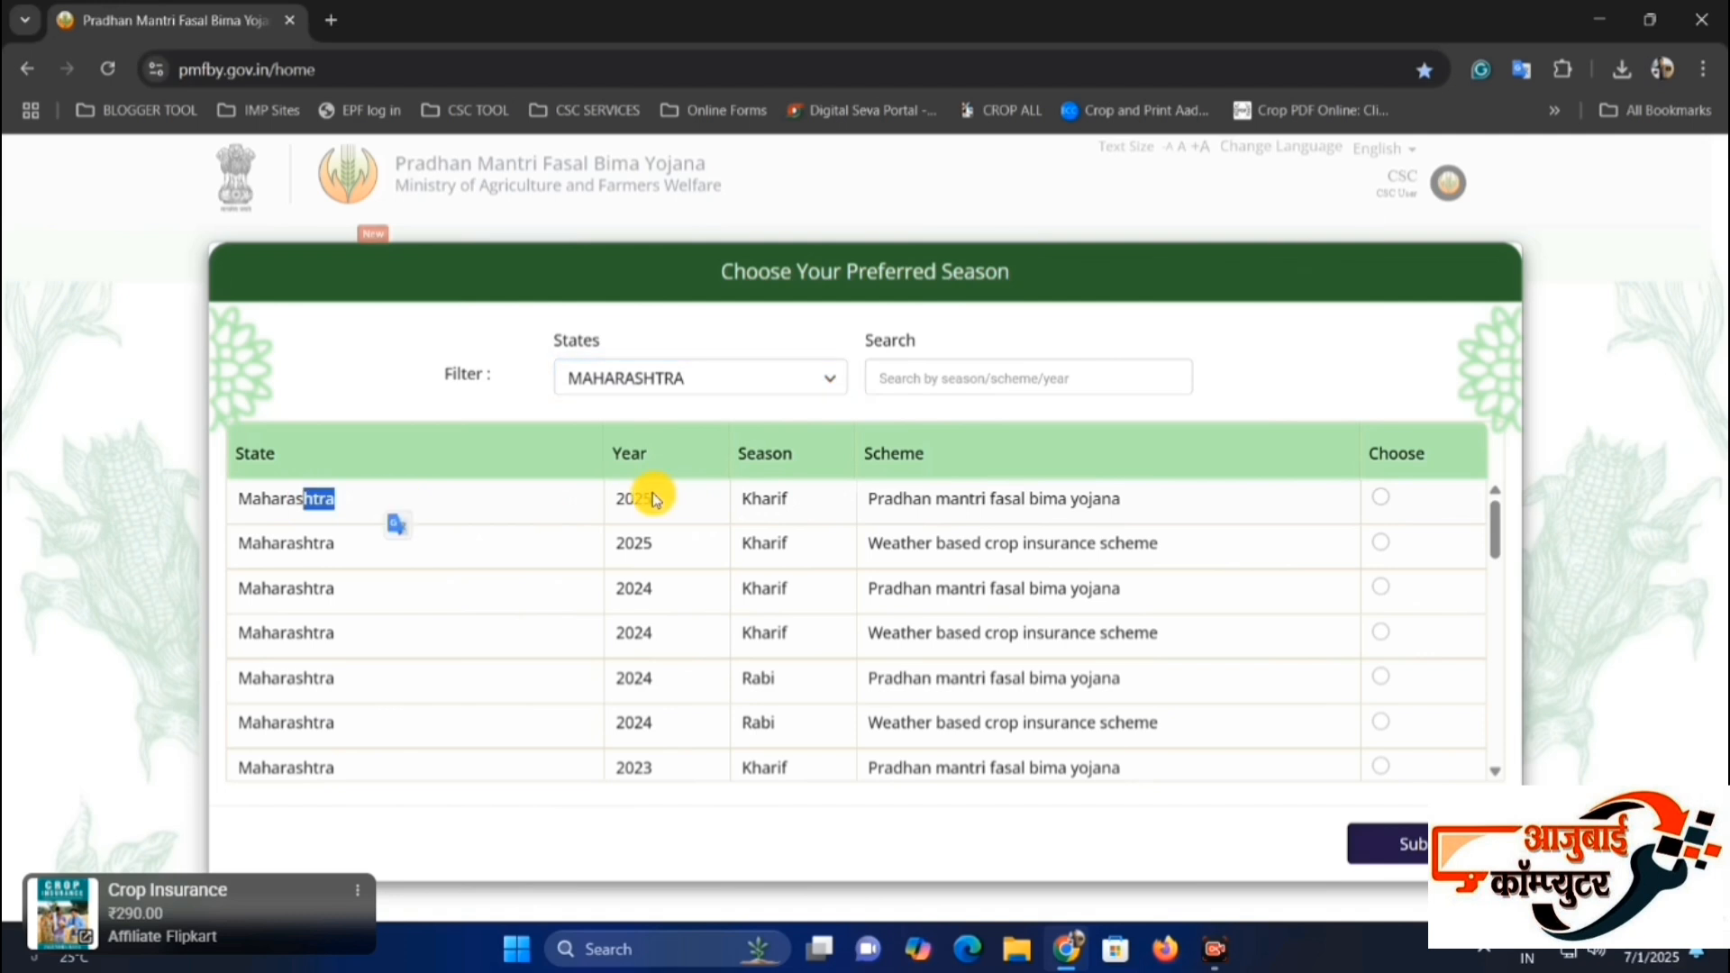
left_click_drag(656, 497, 617, 503)
left_click_drag(786, 497, 742, 510)
left_click_drag(911, 498, 1144, 502)
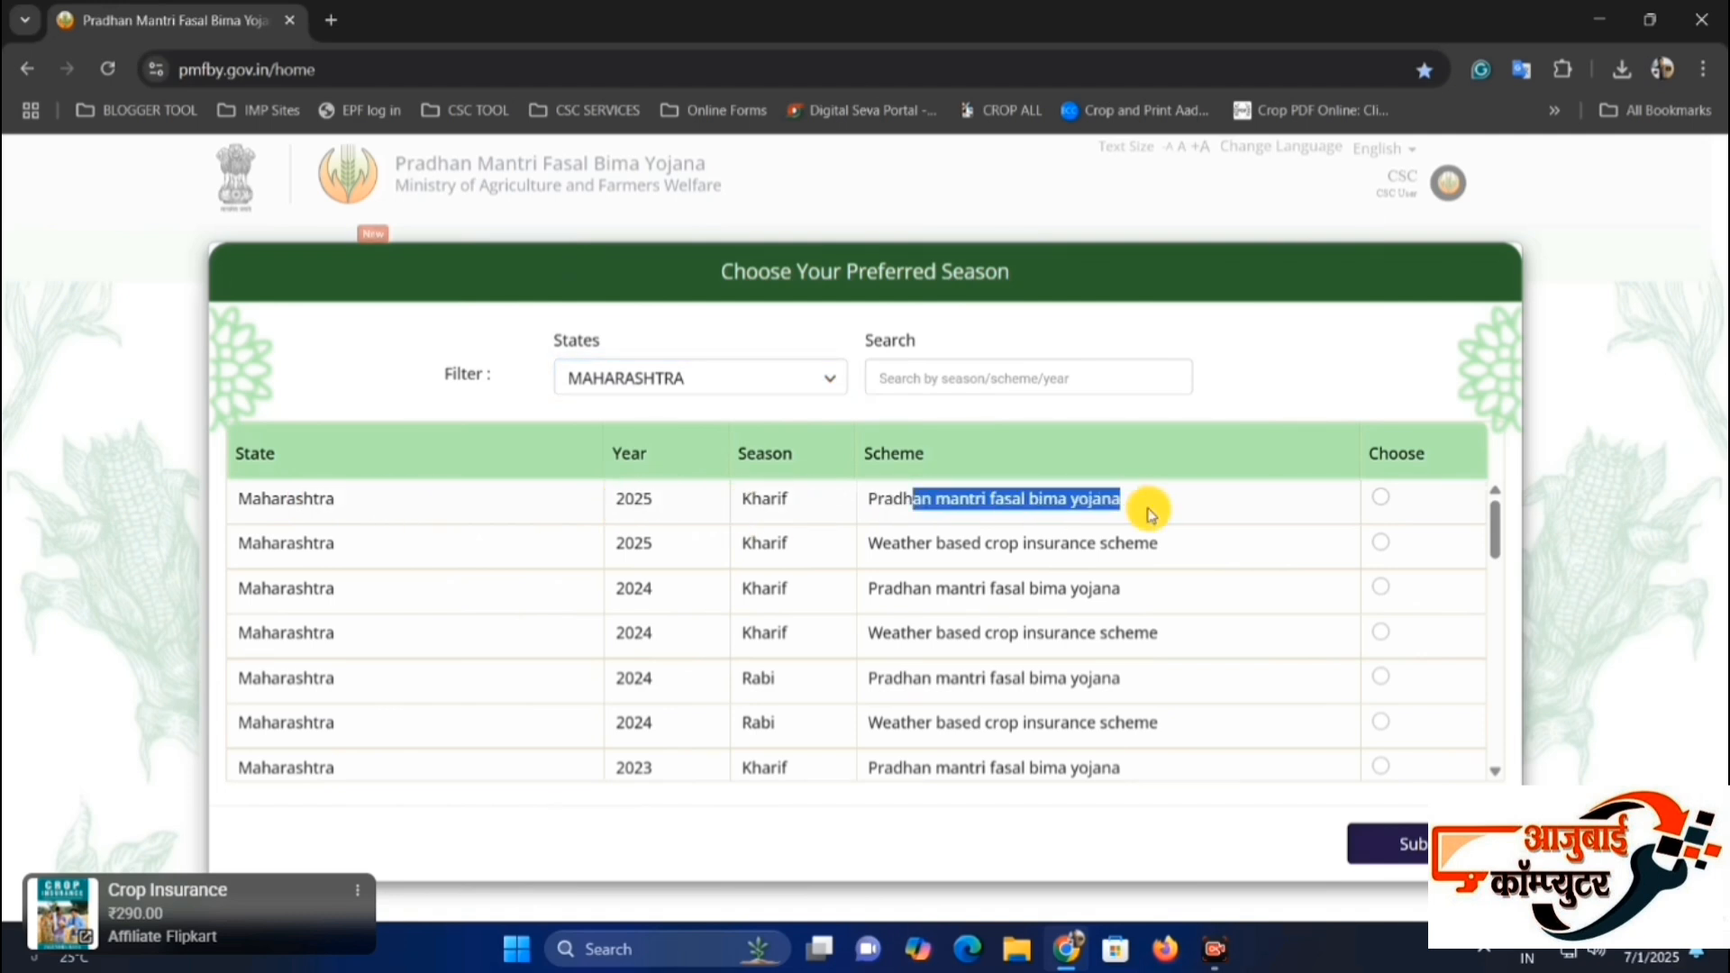
Choose the Maharashtra 2025 Kharif Pradhan mantri fasal bima yojana entry as the preferred season and submit it.
left_click(1189, 503)
left_click(1381, 497)
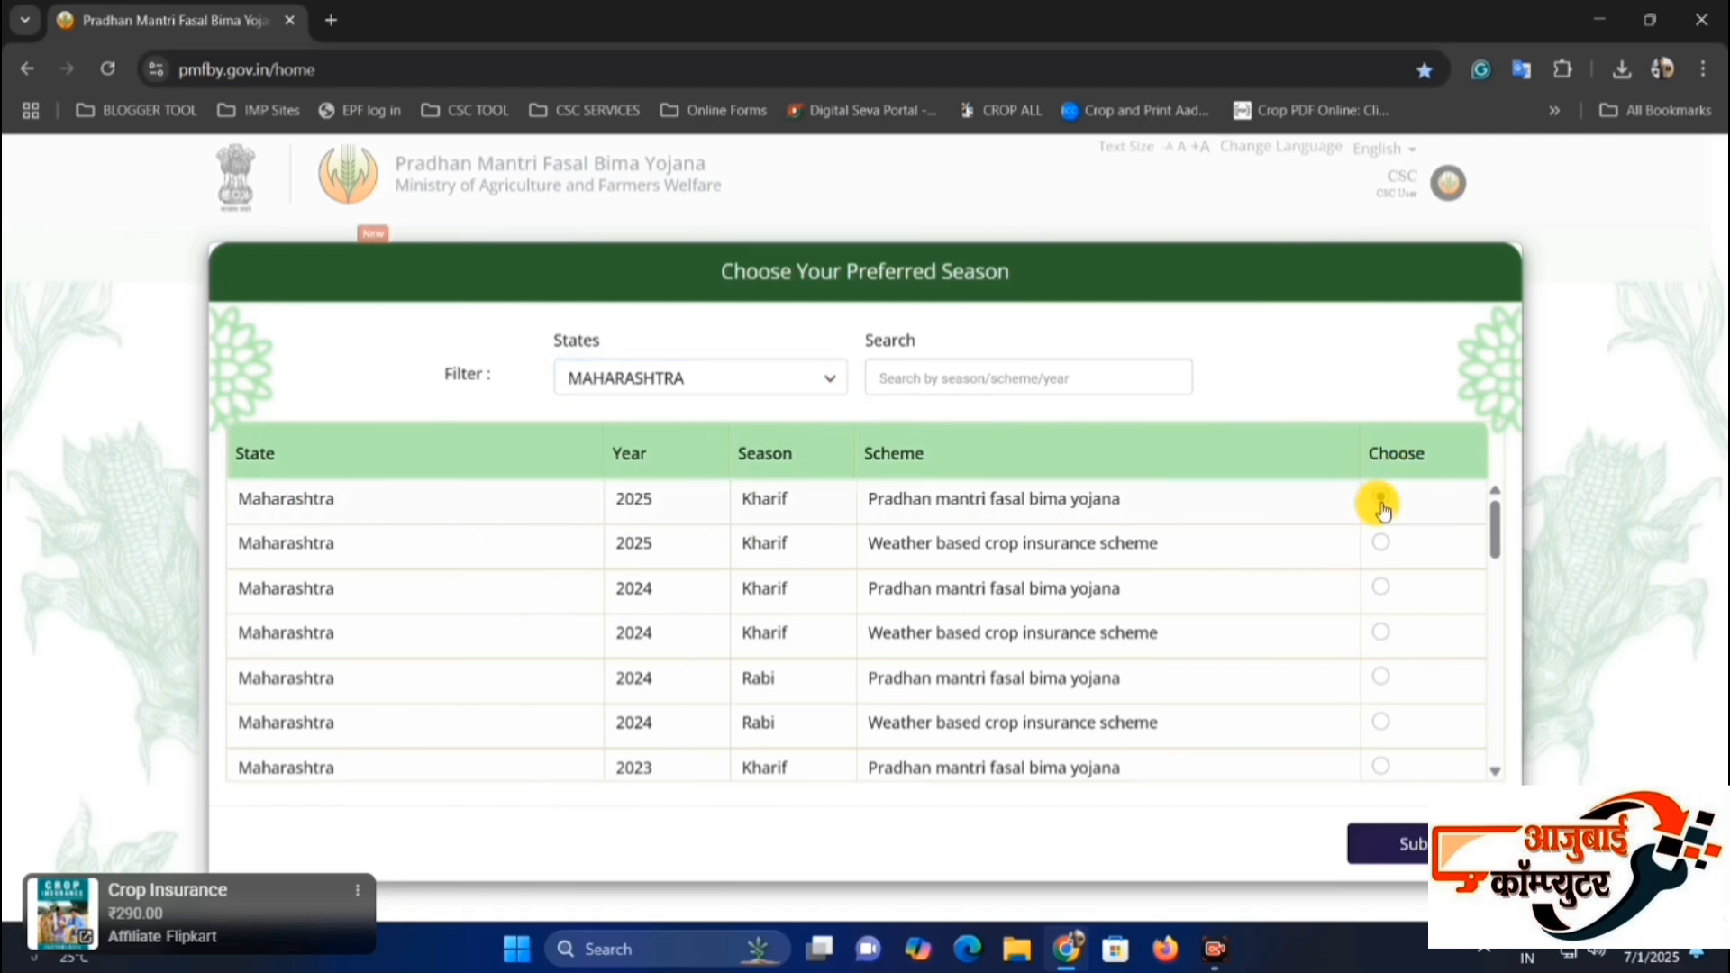
left_click(1408, 851)
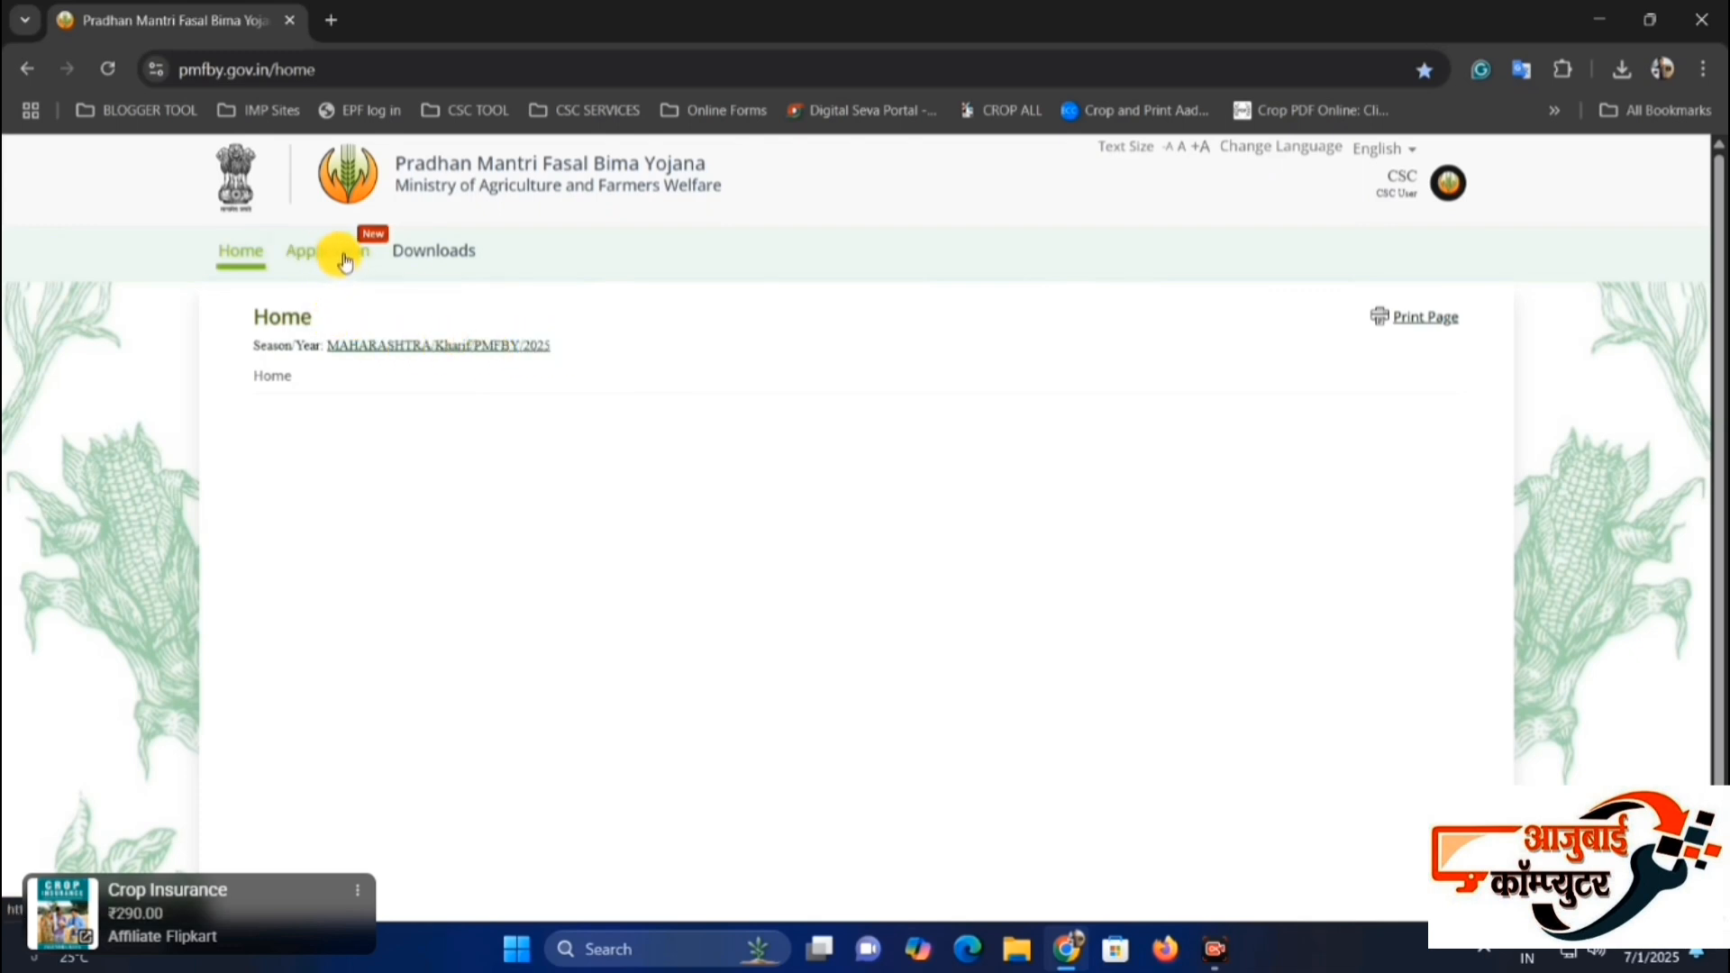
Open the Application Form from the CSC Application options.
left_click(345, 259)
scroll(378, 316, "down", 2)
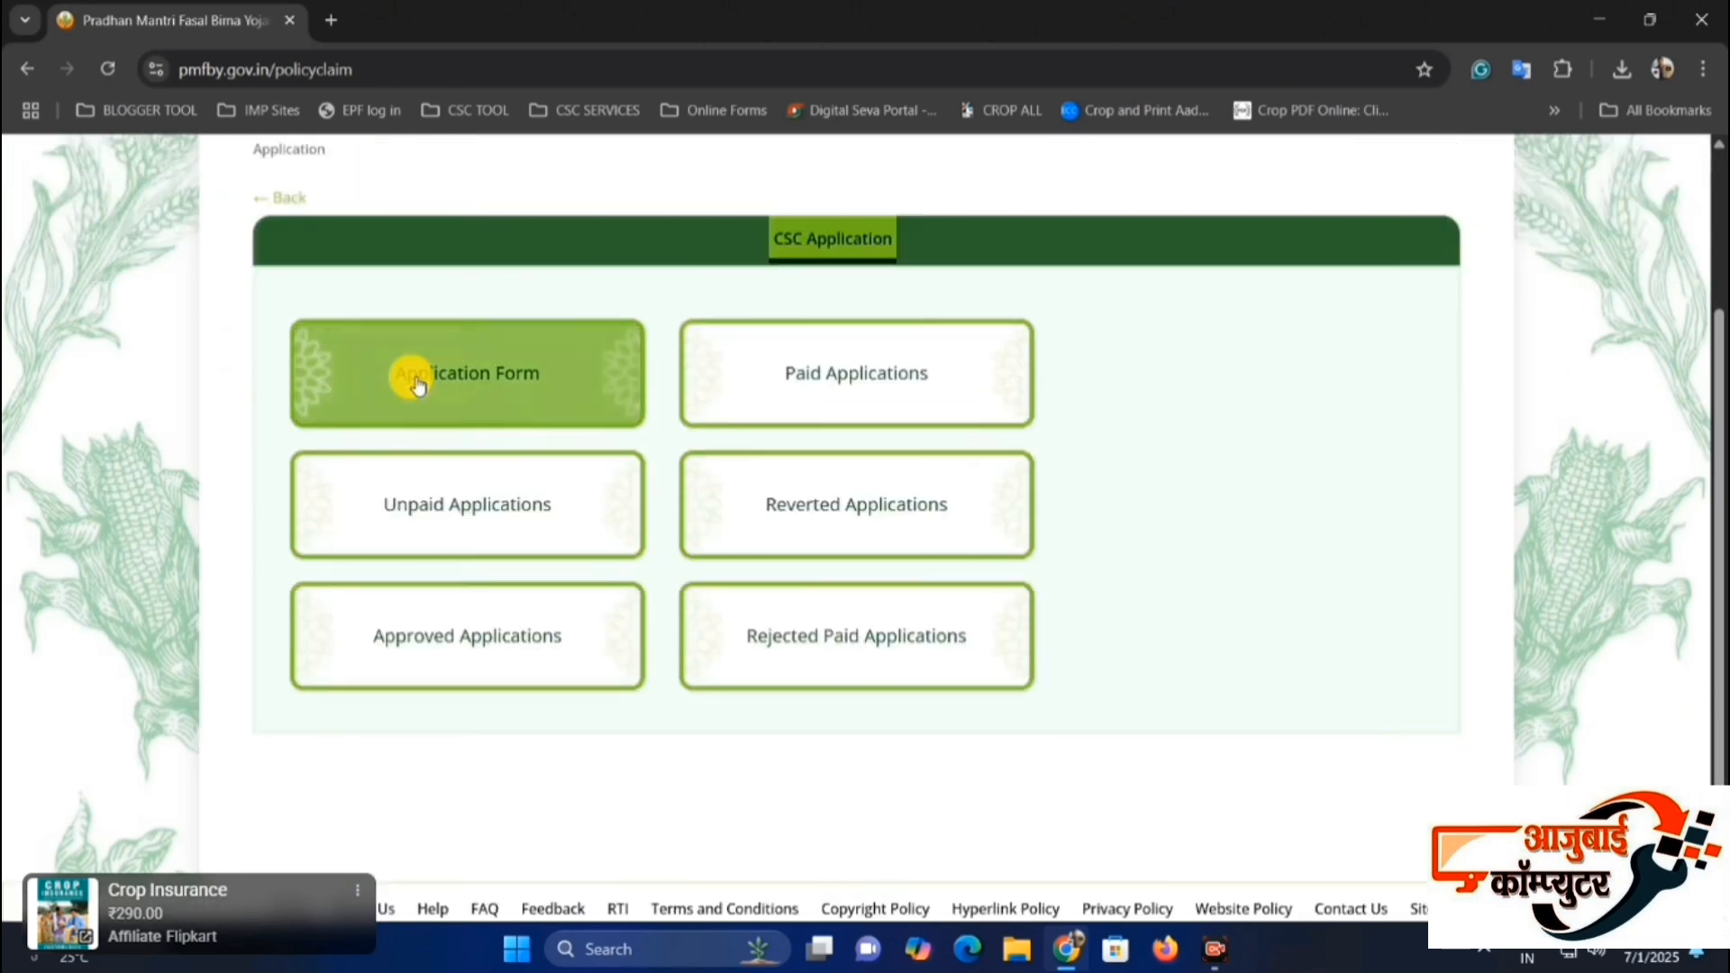
scroll(482, 396, "up", 3)
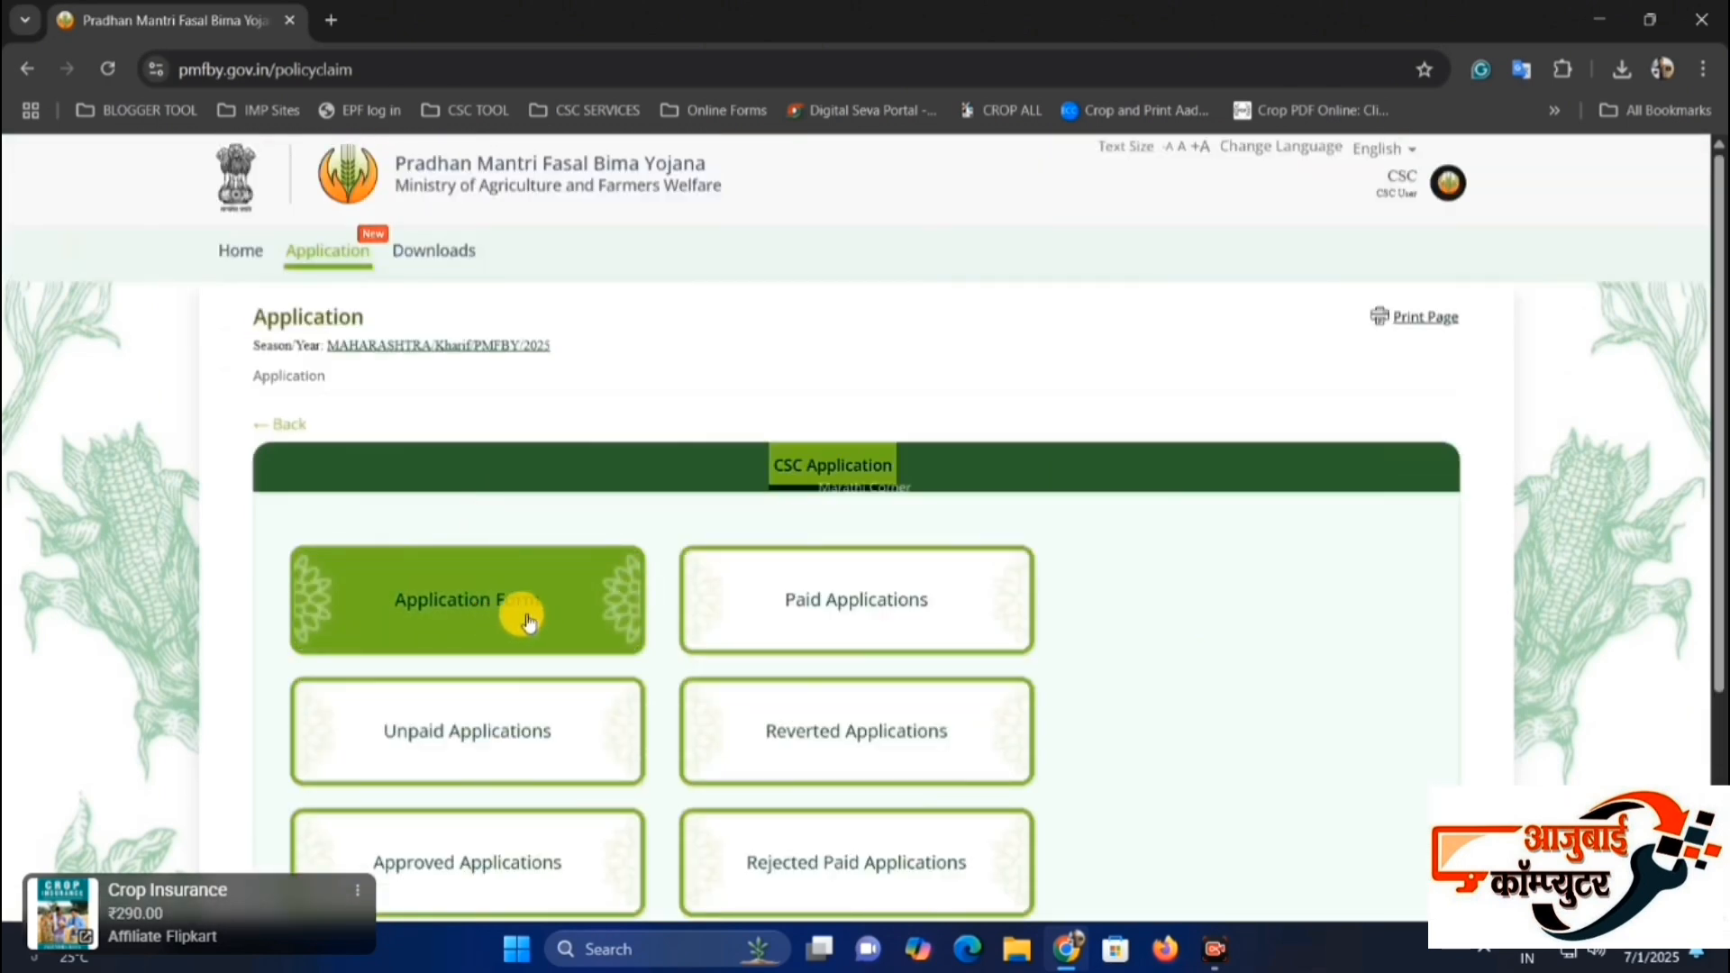
left_click(489, 610)
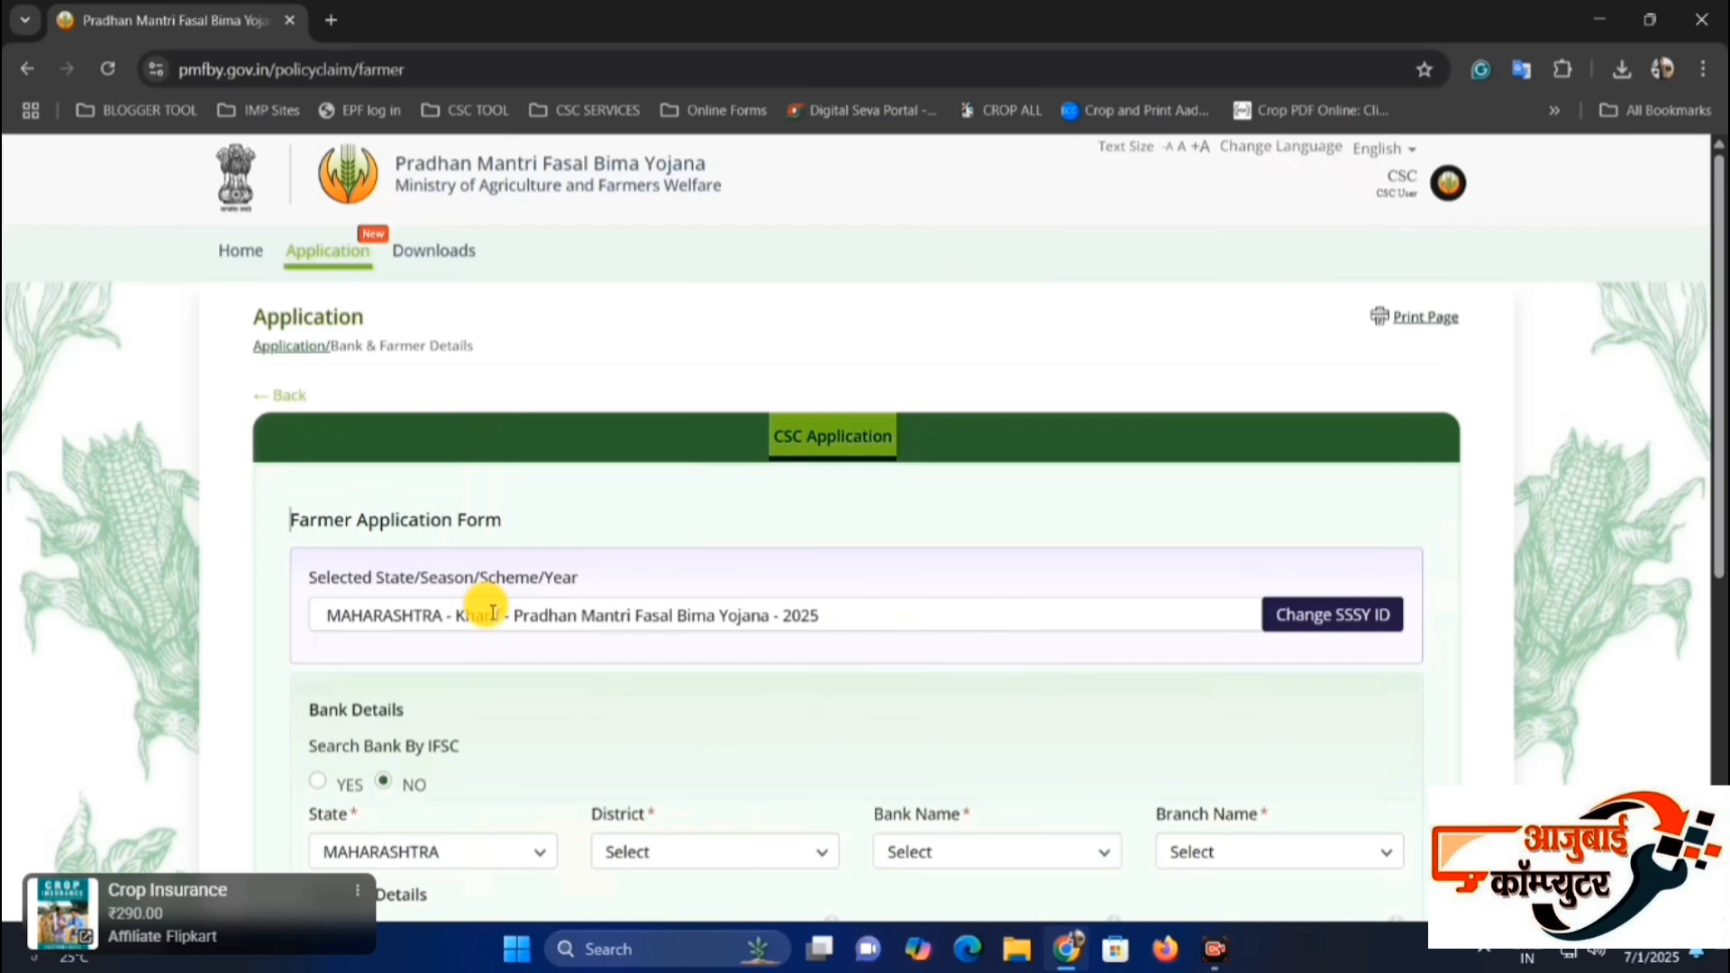
Set Search Bank By IFSC to YES in the Bank Details of the Farmer Application Form.
scroll(691, 560, "down", 2)
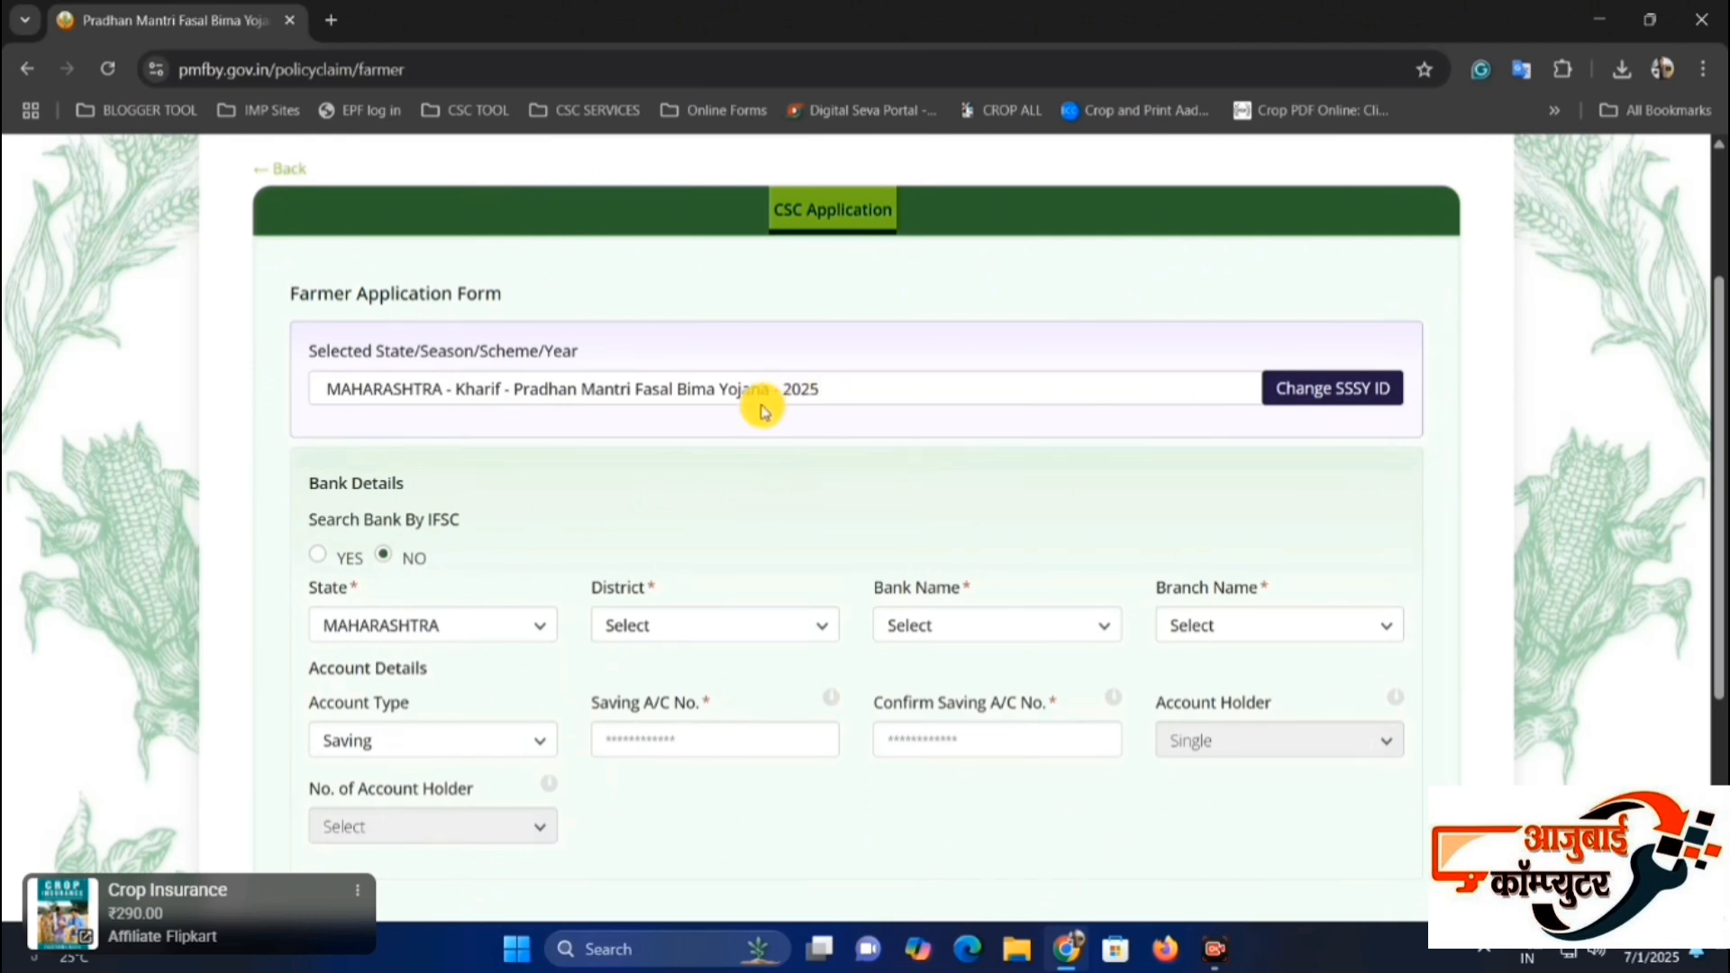
scroll(739, 433, "down", 1)
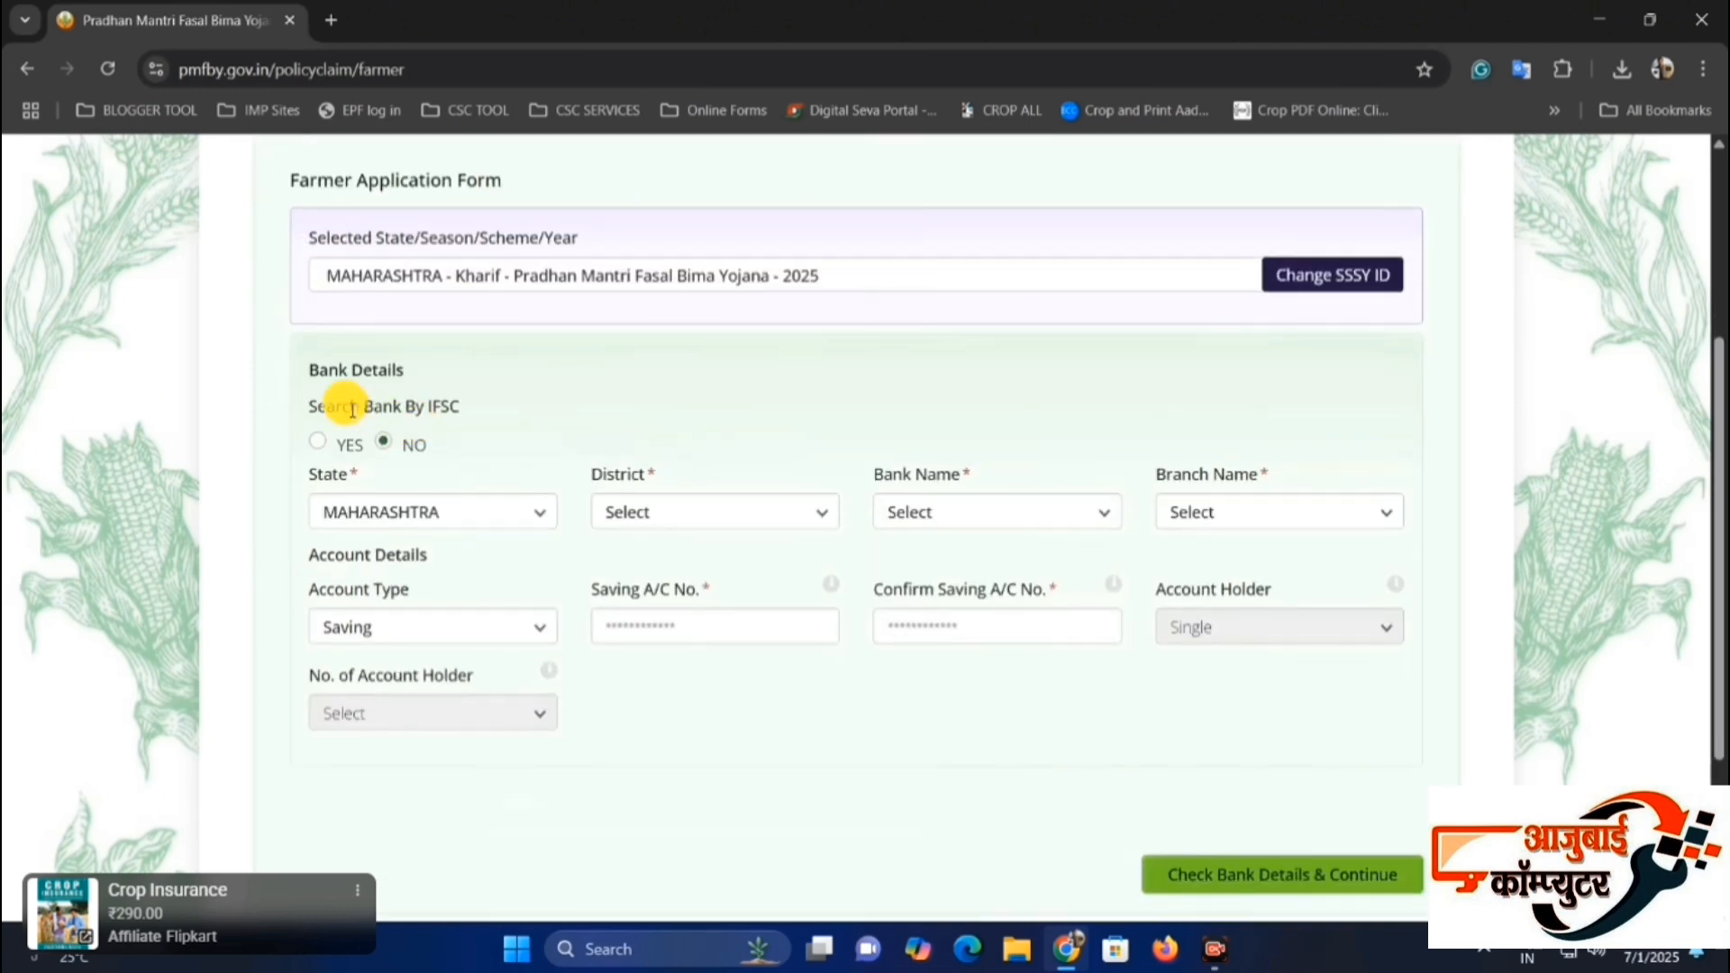
left_click_drag(319, 372, 392, 371)
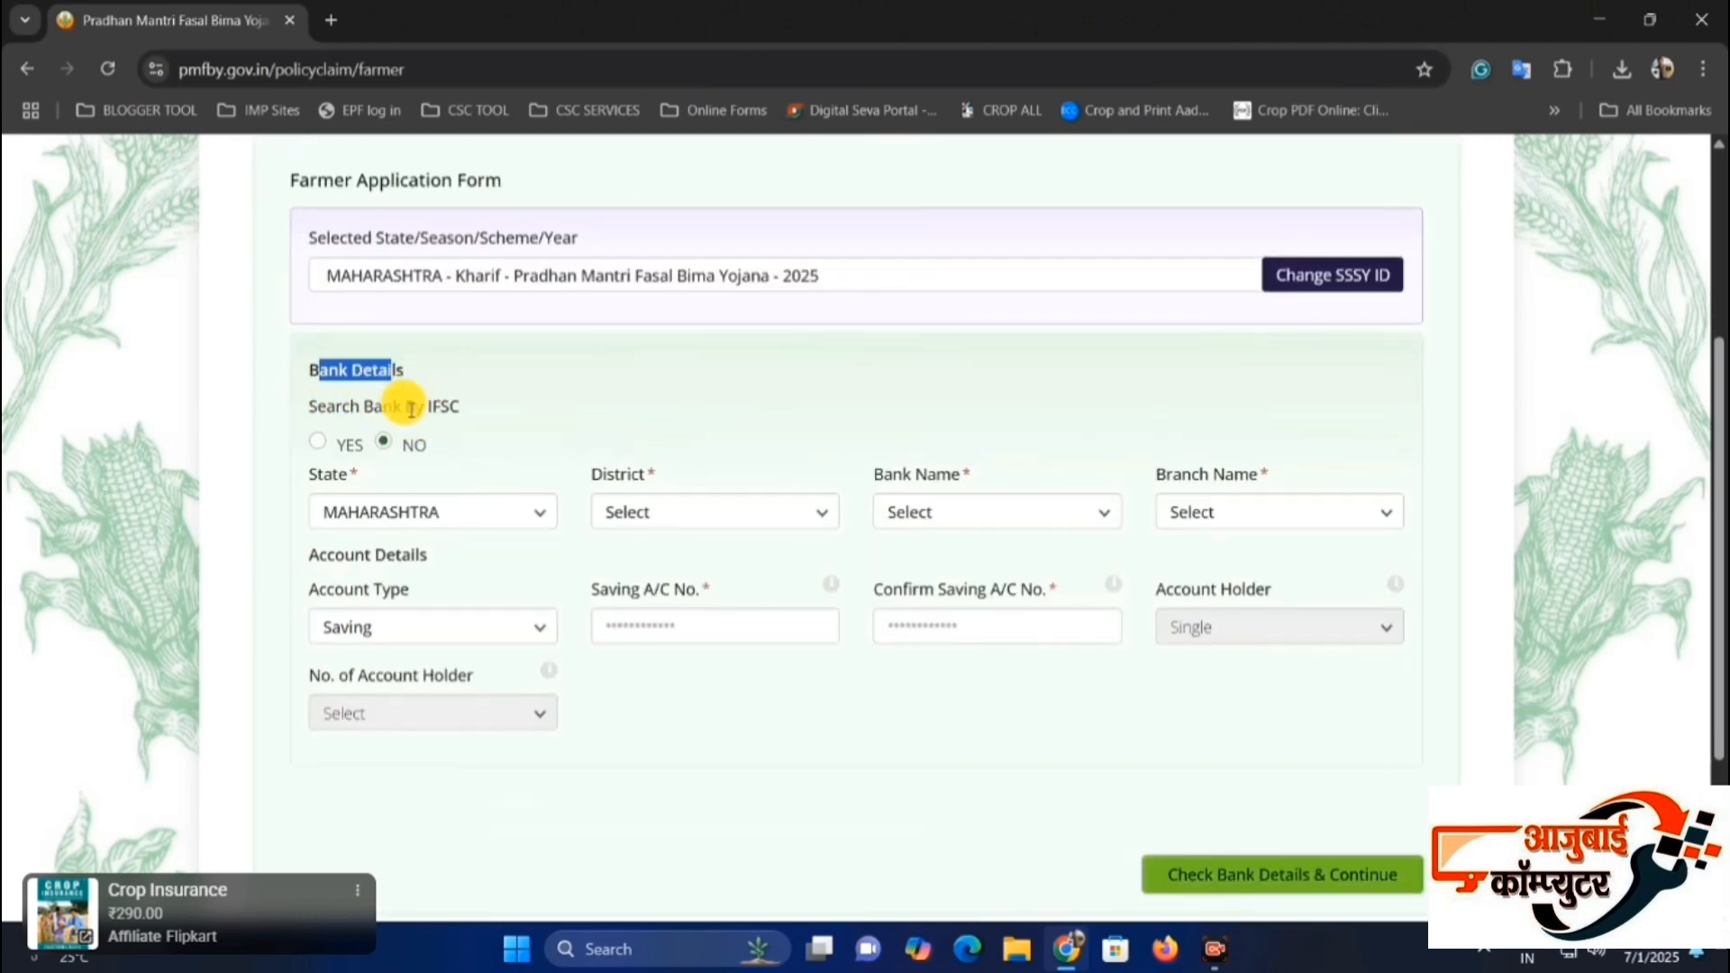
left_click(325, 413)
left_click(530, 396)
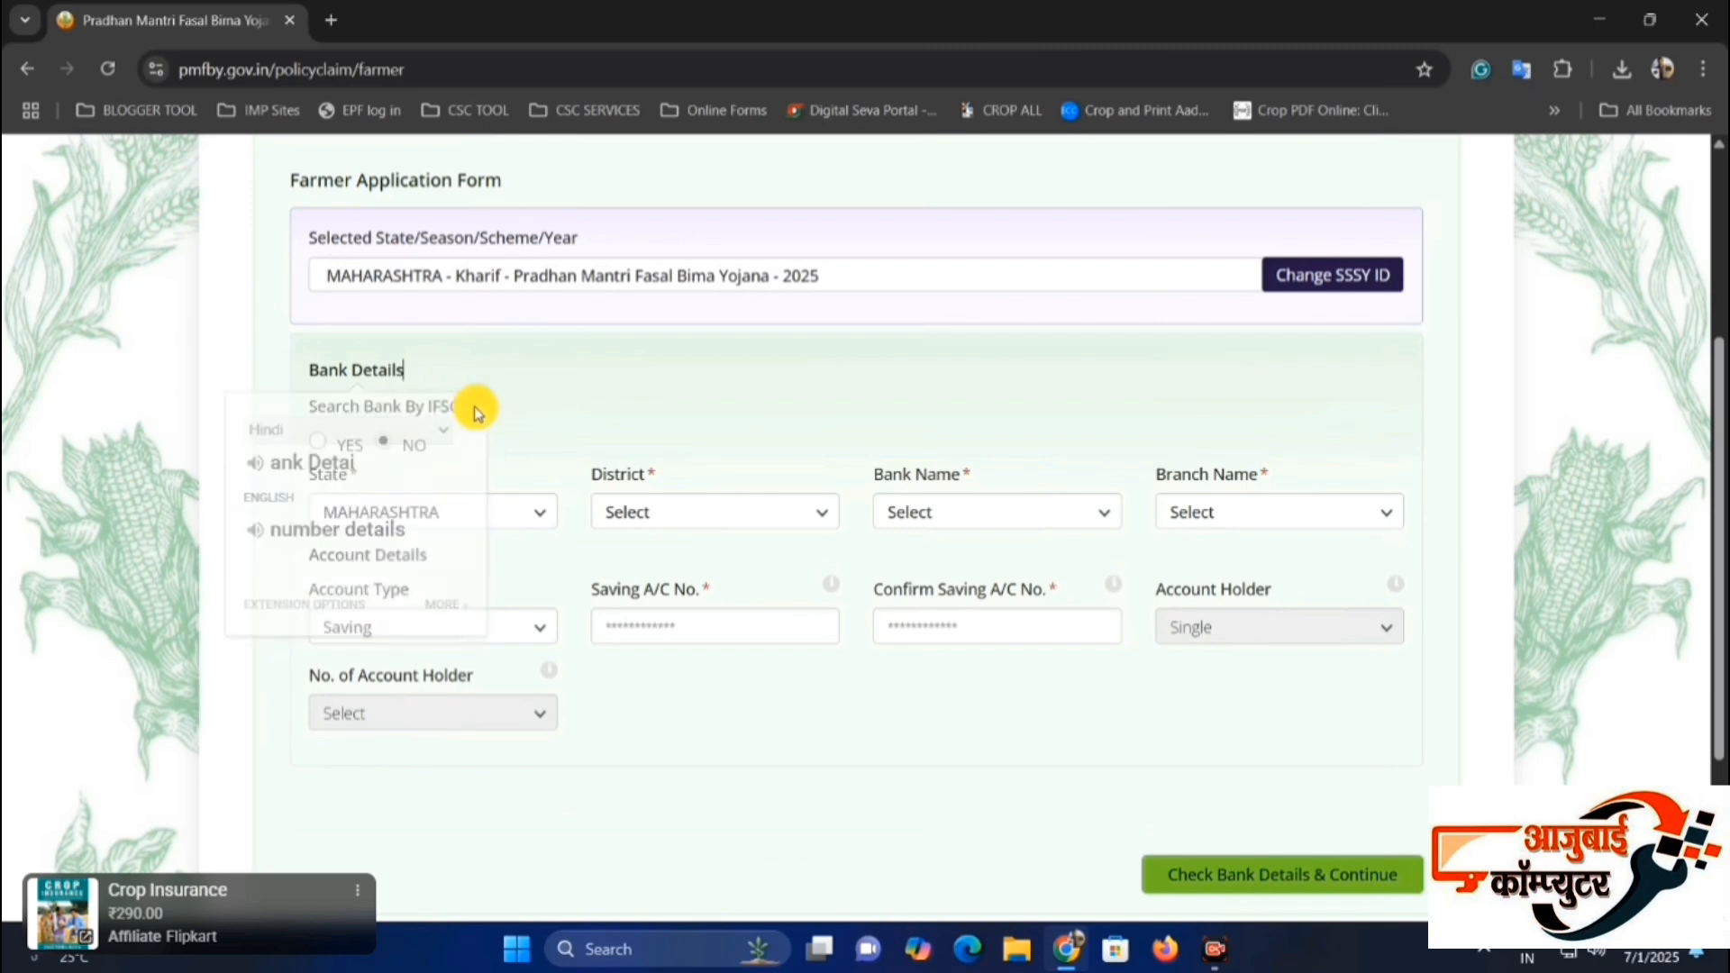
left_click_drag(410, 404, 471, 402)
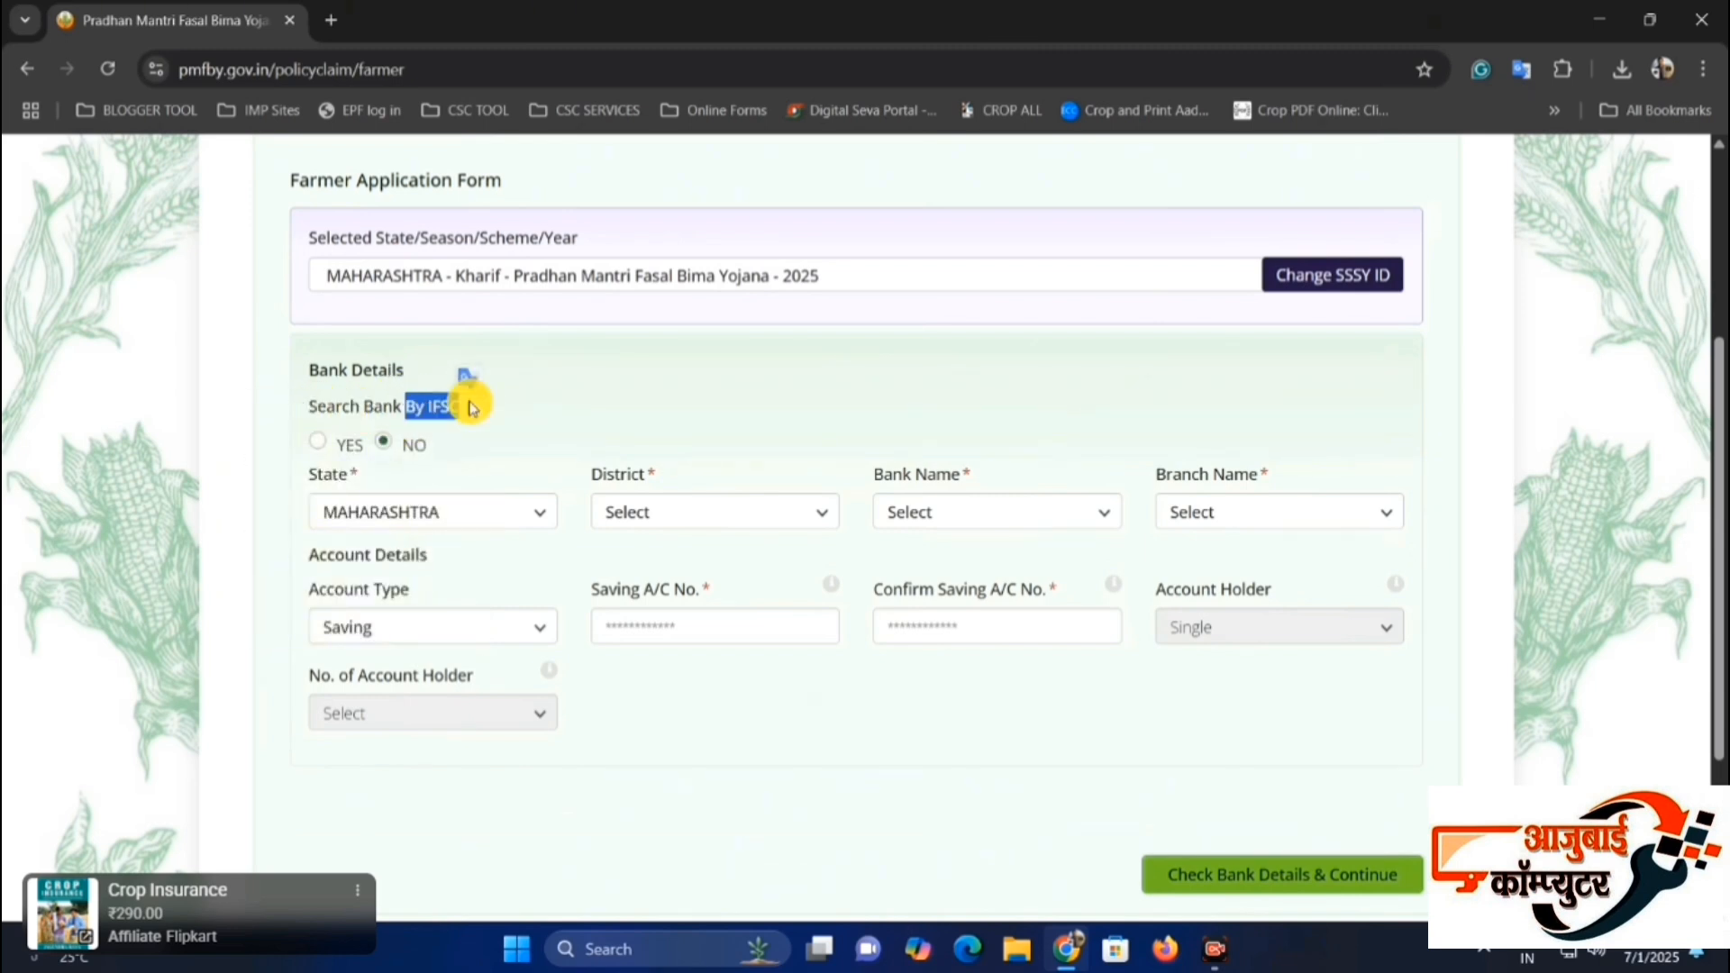
left_click(446, 409)
left_click(319, 446)
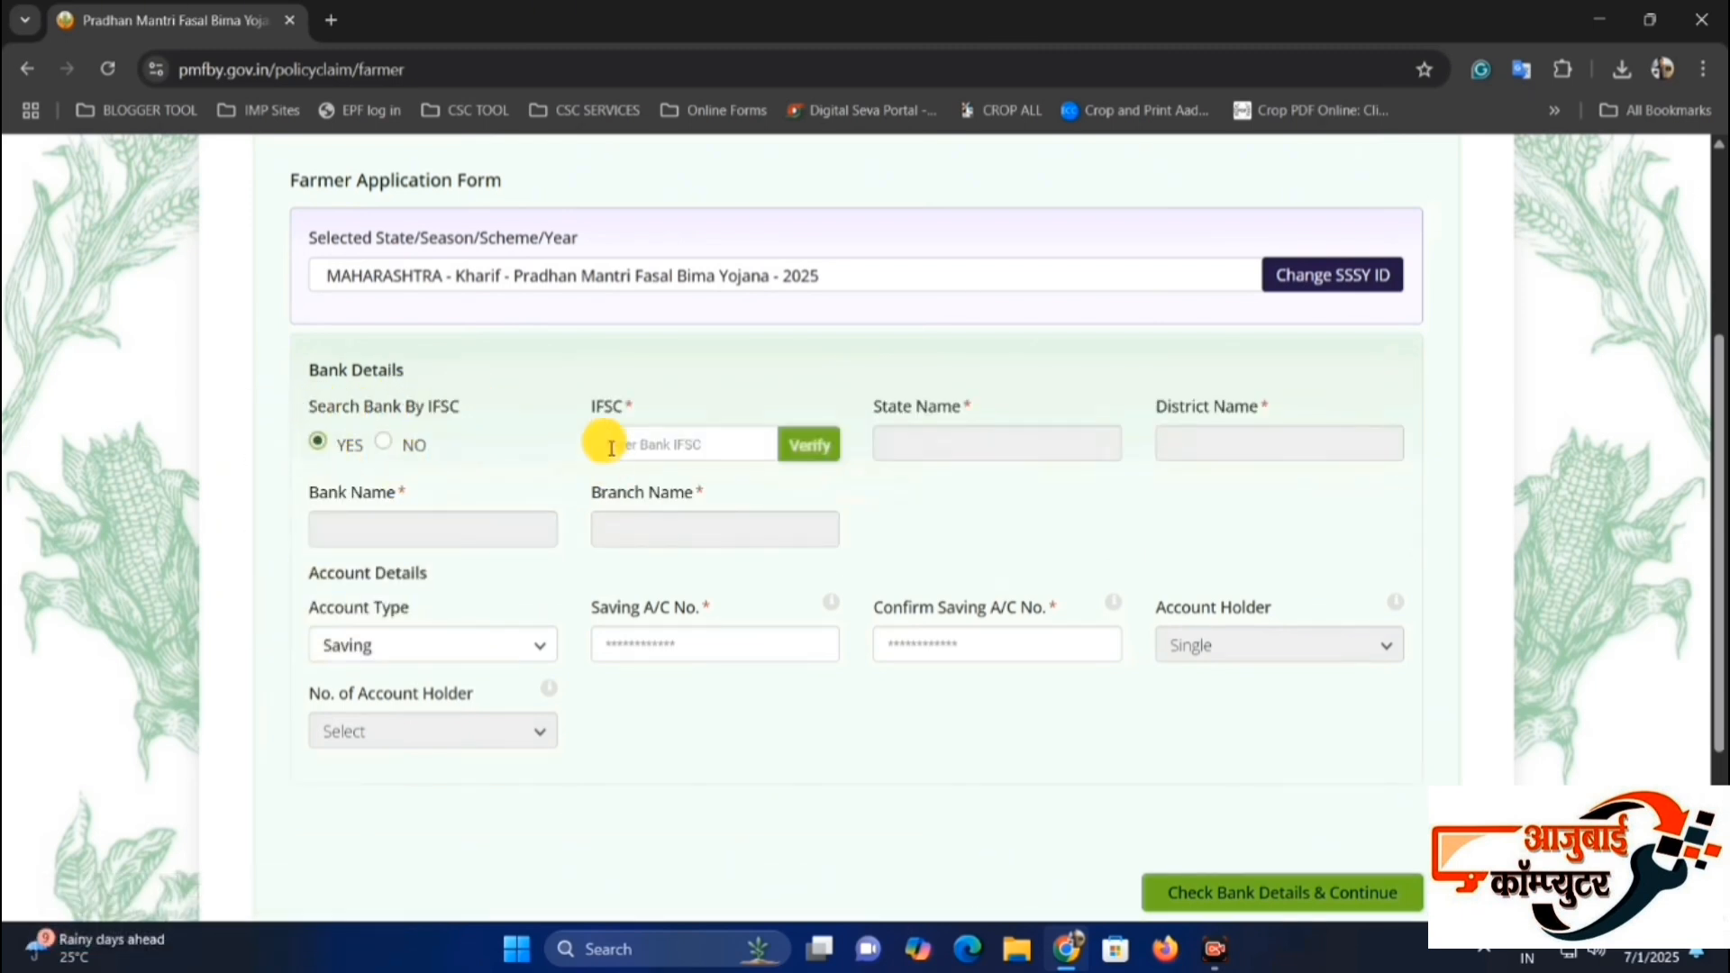
Examine the IFSC, savings account number and account number confirmation fields of the bank section.
left_click_drag(596, 407, 685, 433)
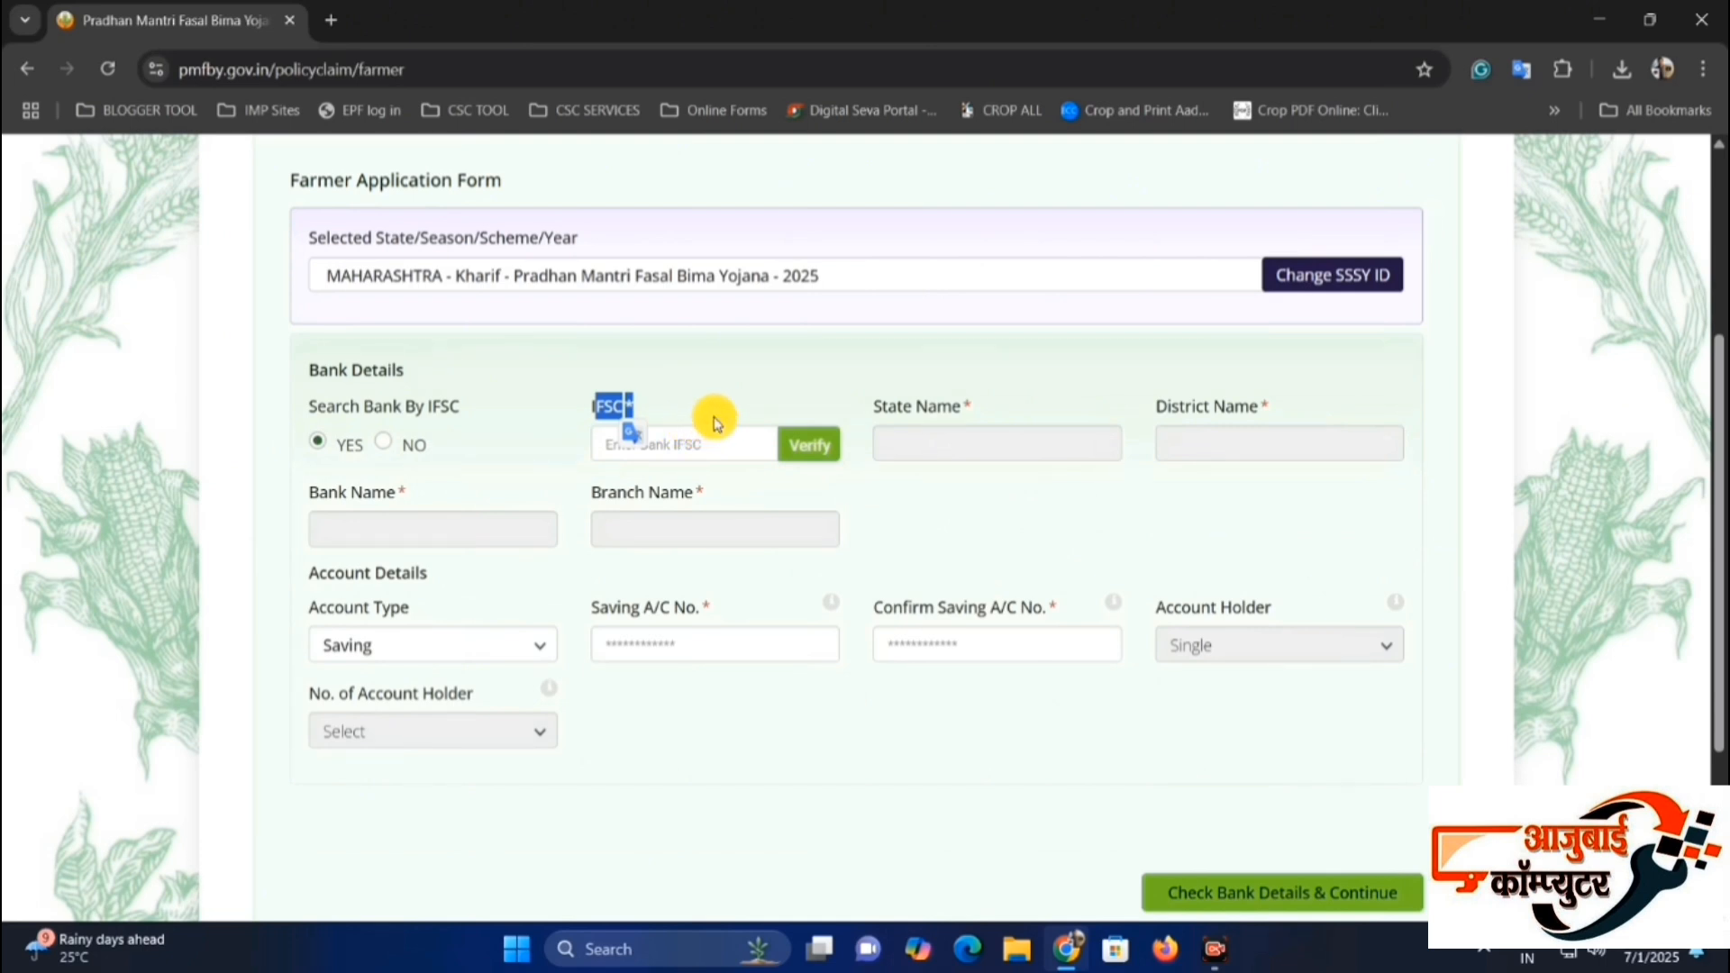
left_click(717, 440)
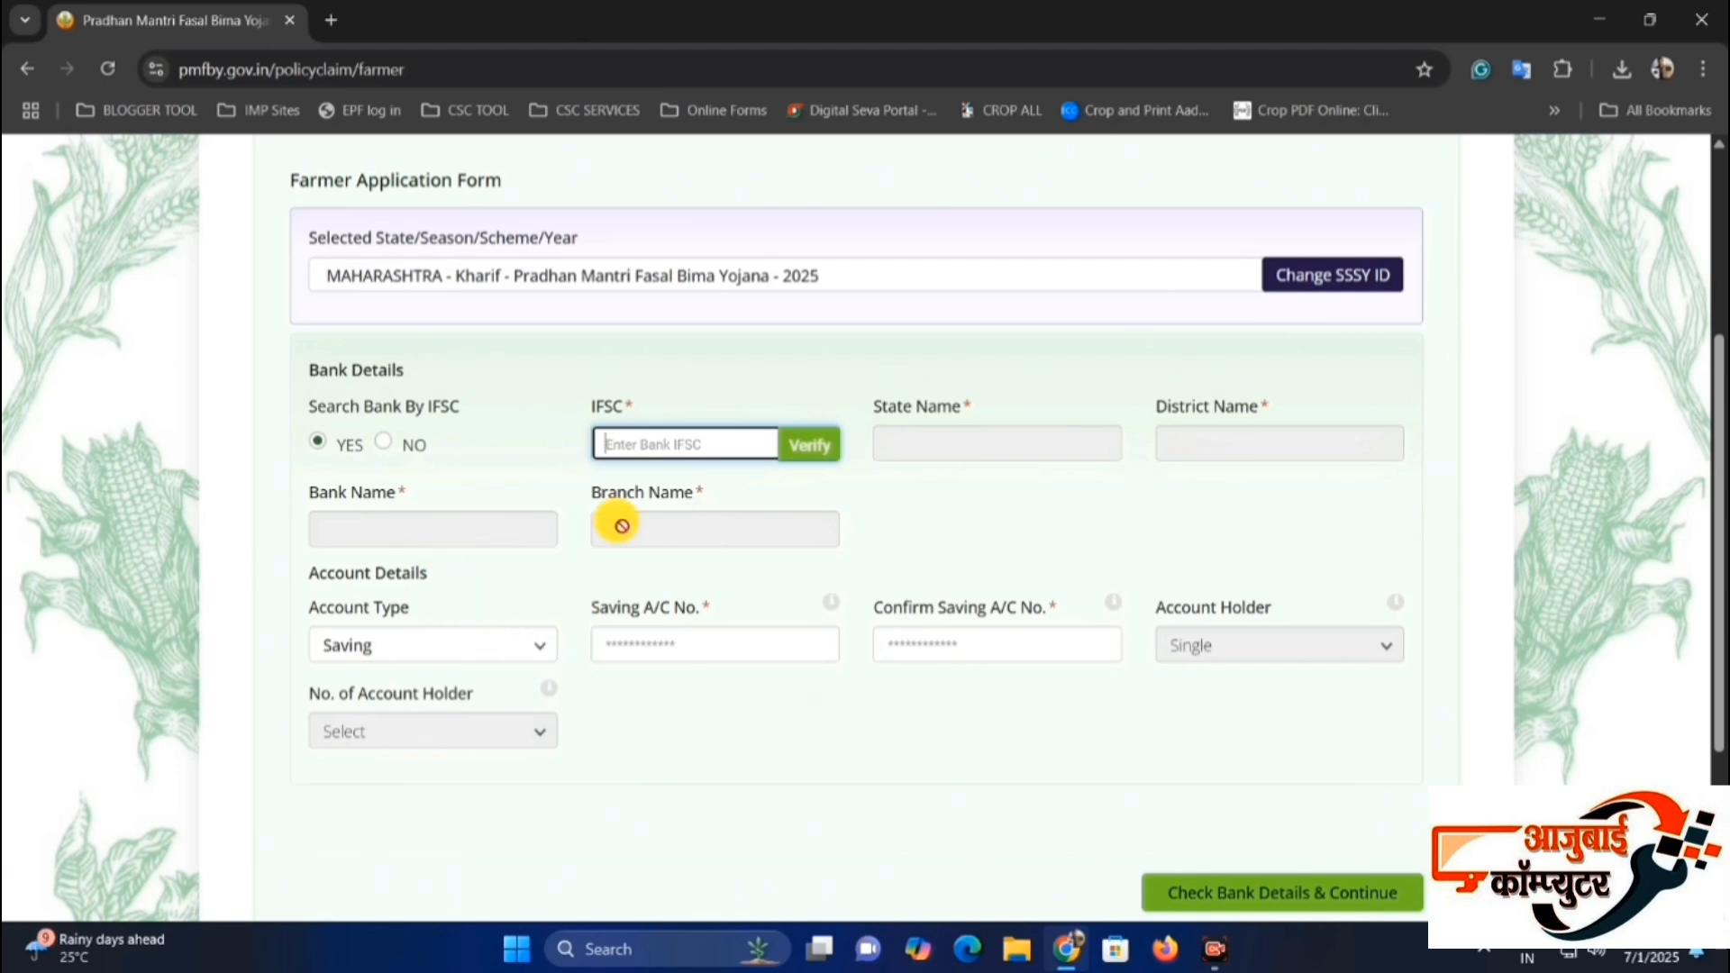
left_click_drag(592, 613, 688, 610)
left_click(688, 611)
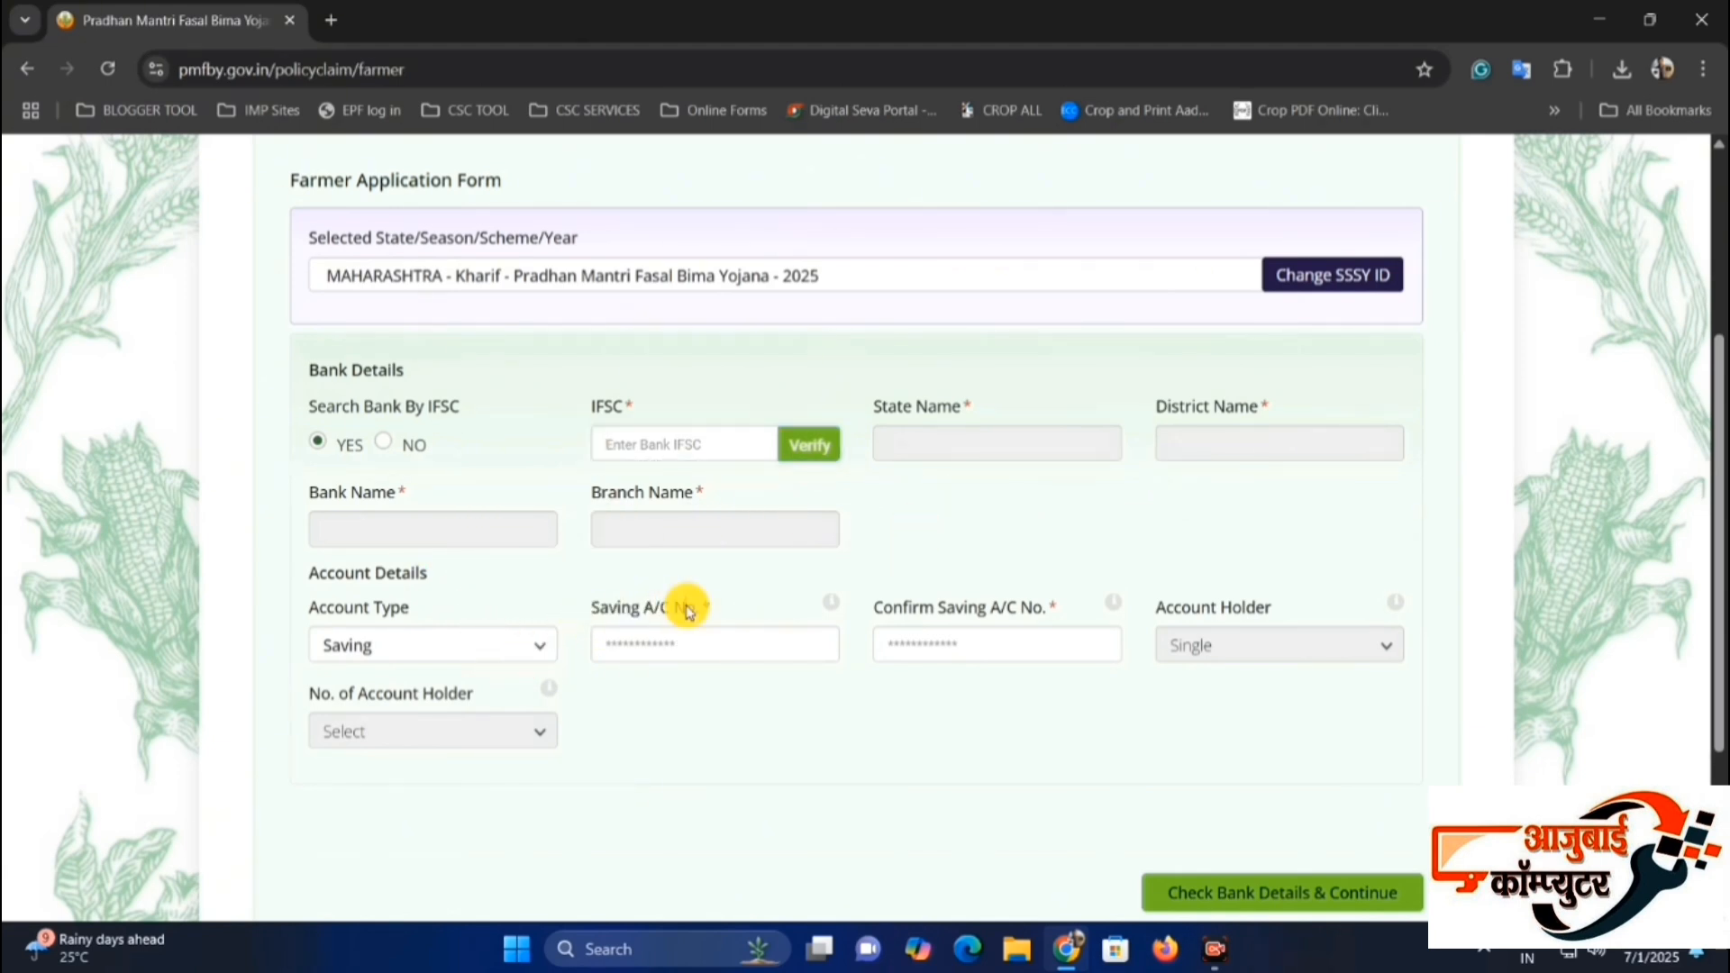
left_click(693, 643)
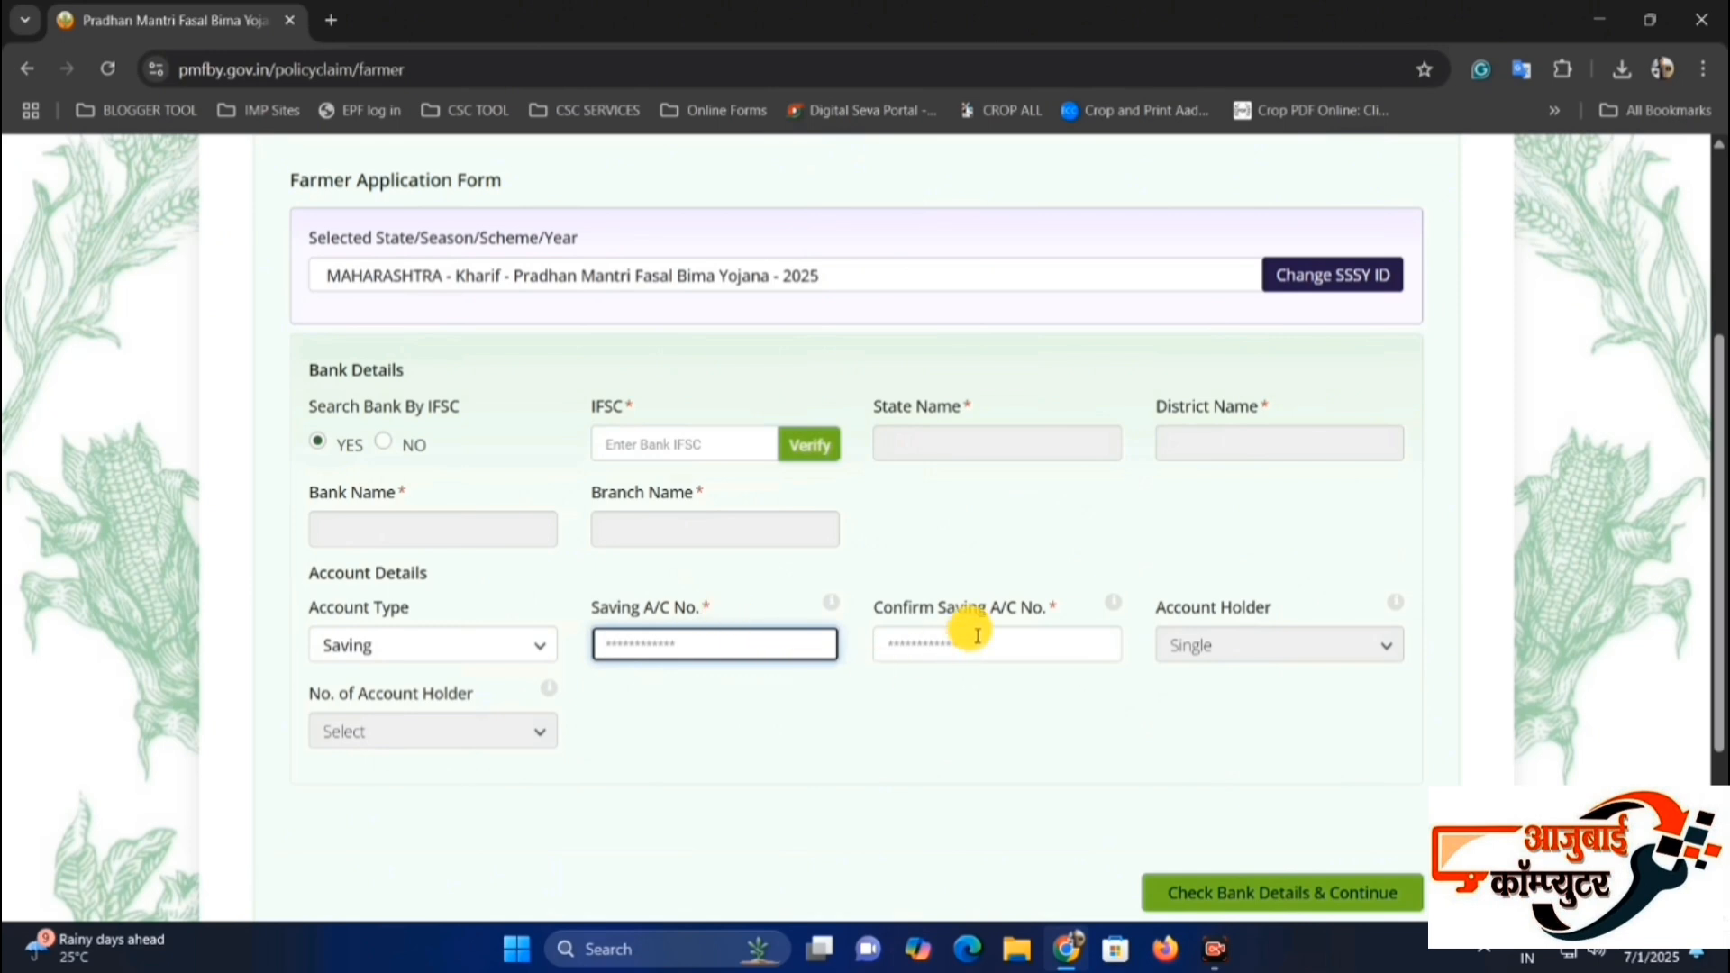
left_click_drag(908, 611, 940, 636)
left_click(928, 634)
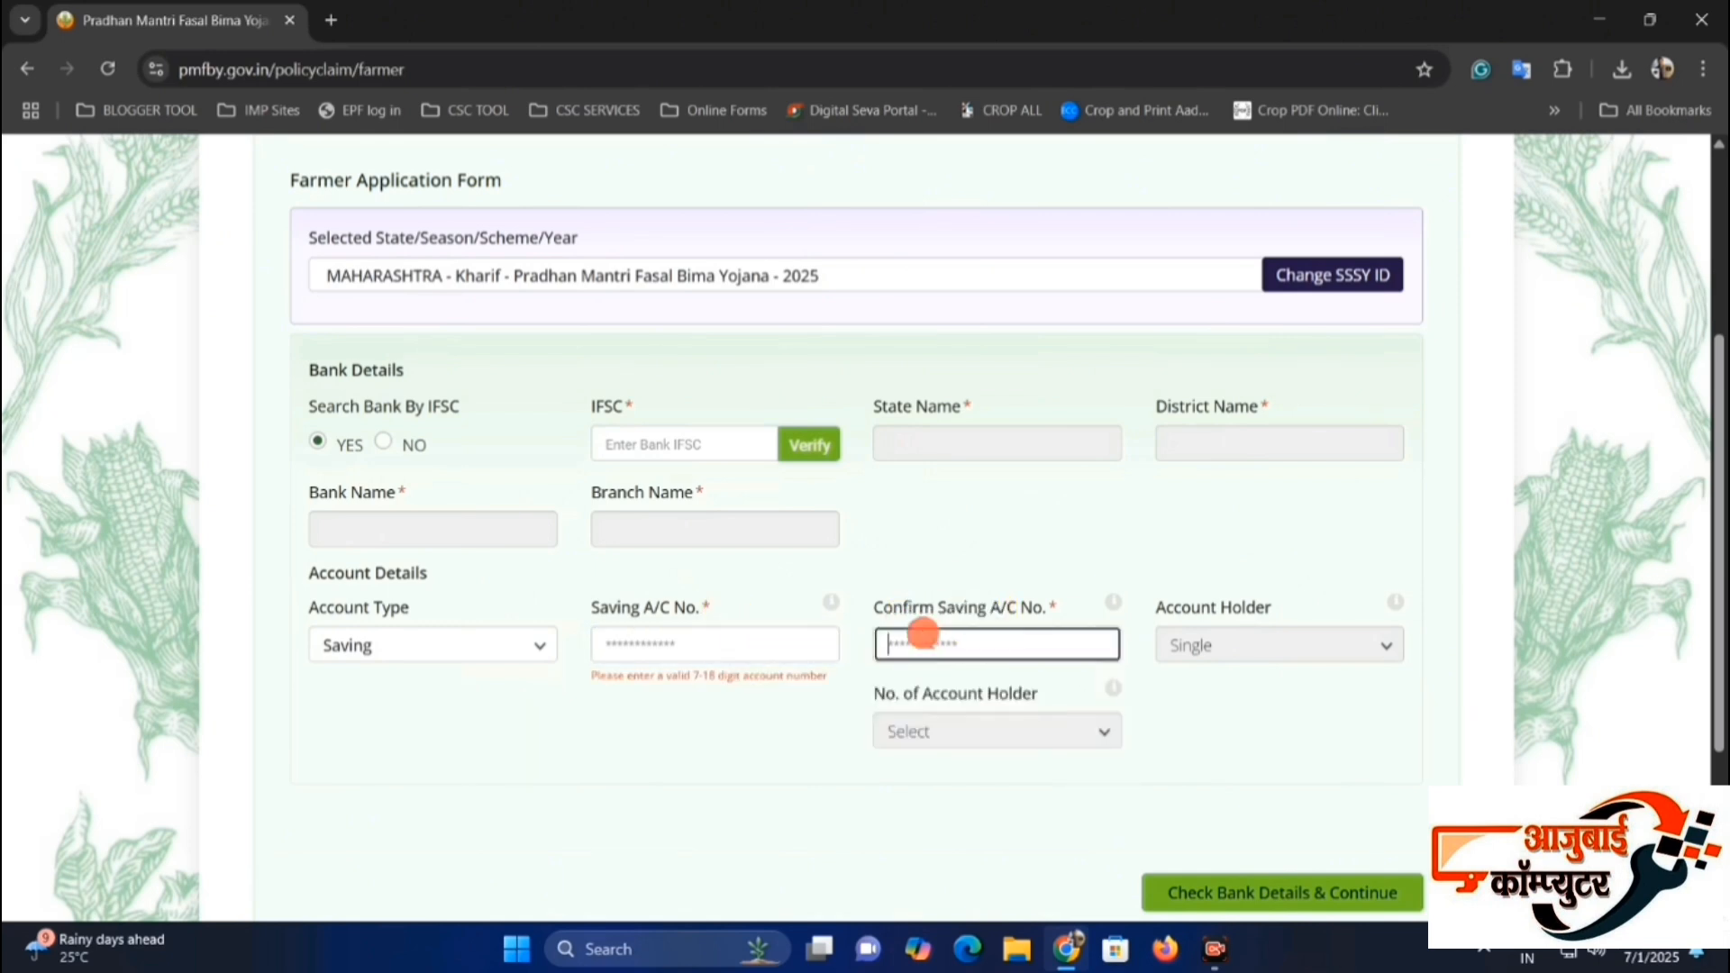
left_click(1025, 574)
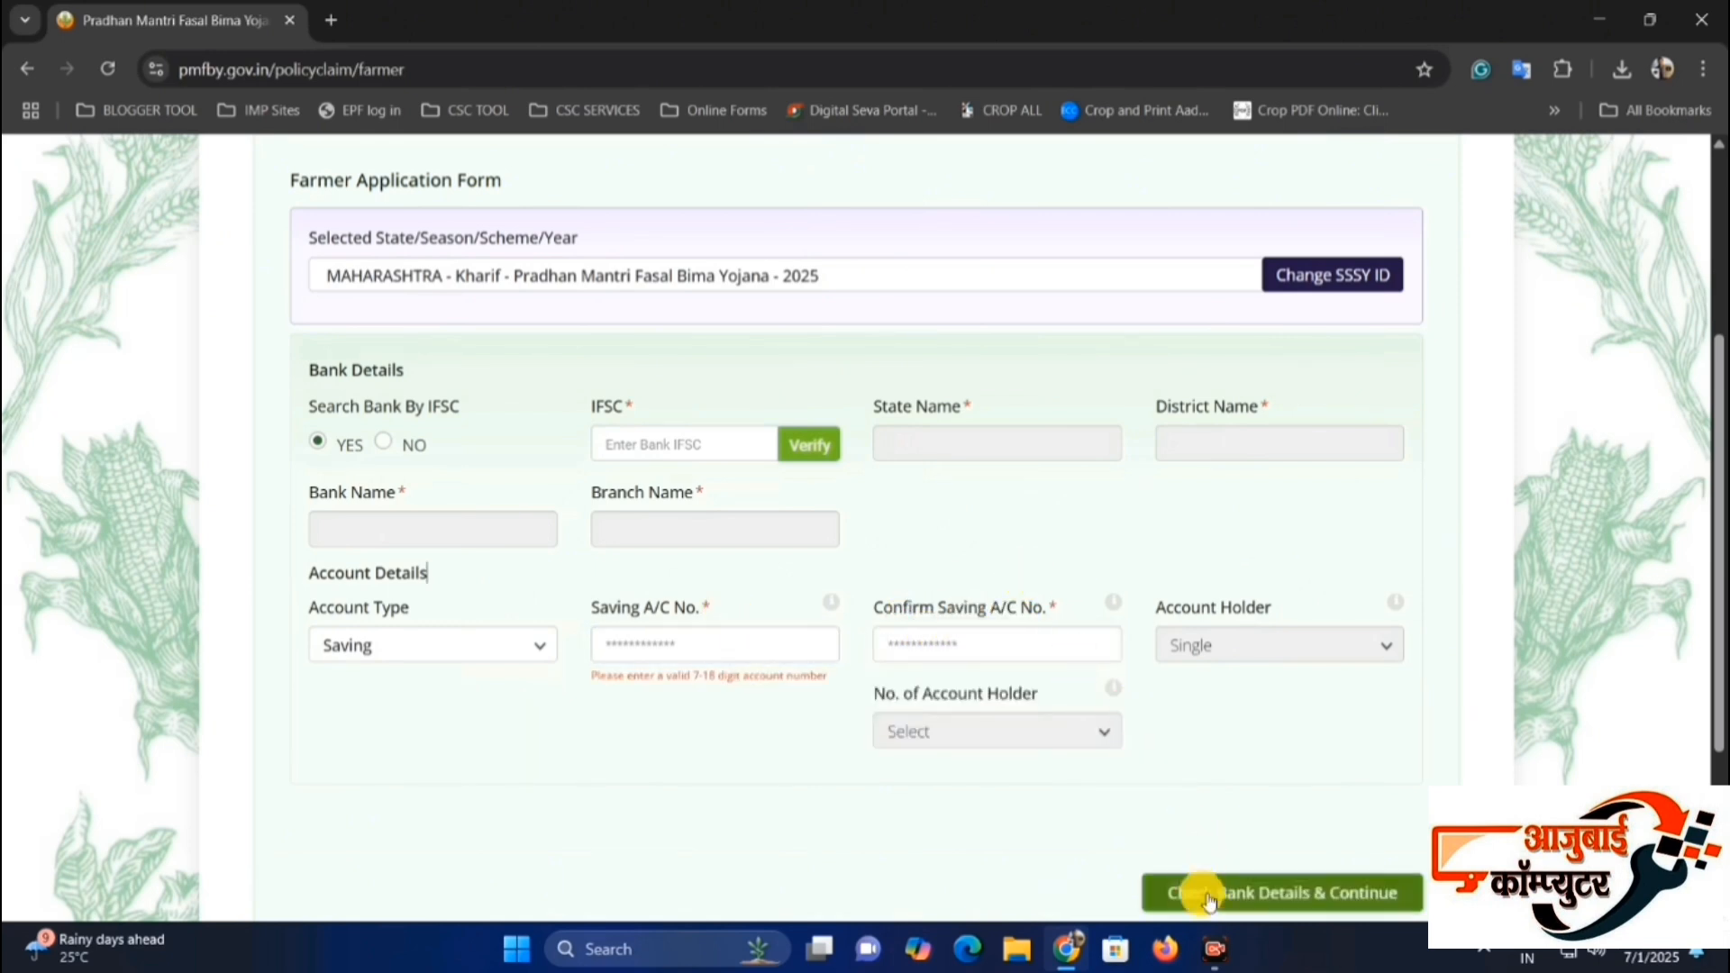
Examine the Farmer Details section, comparing the fields for the name as per passbook and the name as per Aadhar.
scroll(1266, 895, "down", 1)
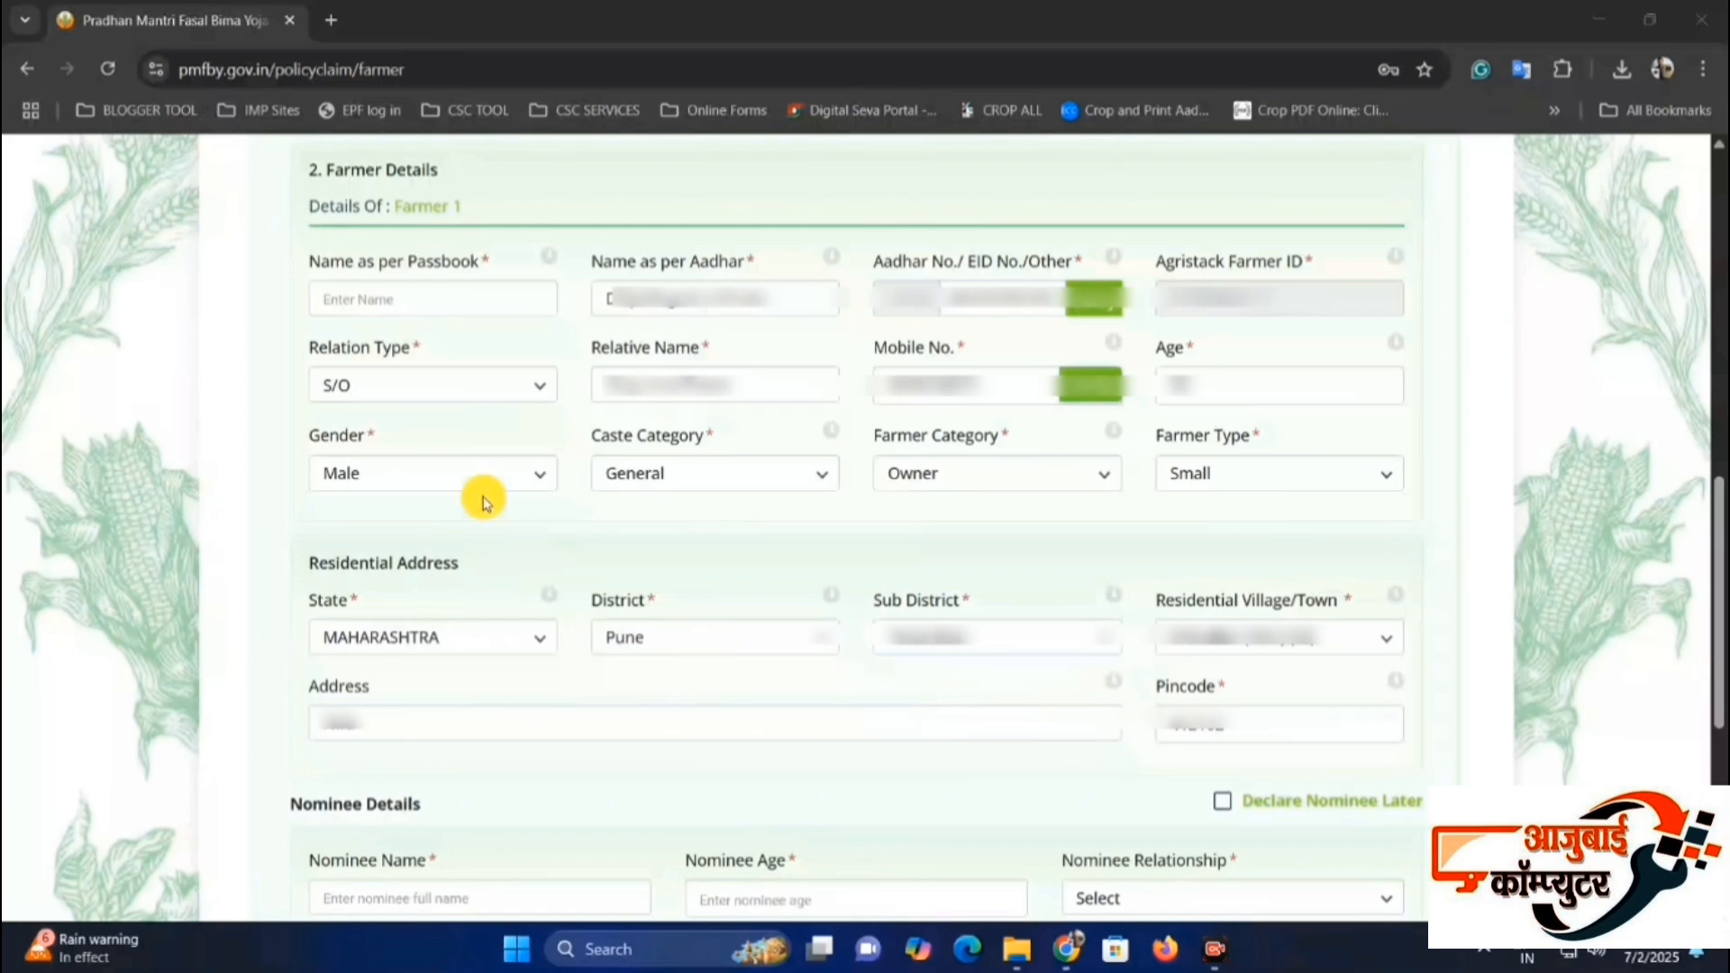
left_click(319, 161)
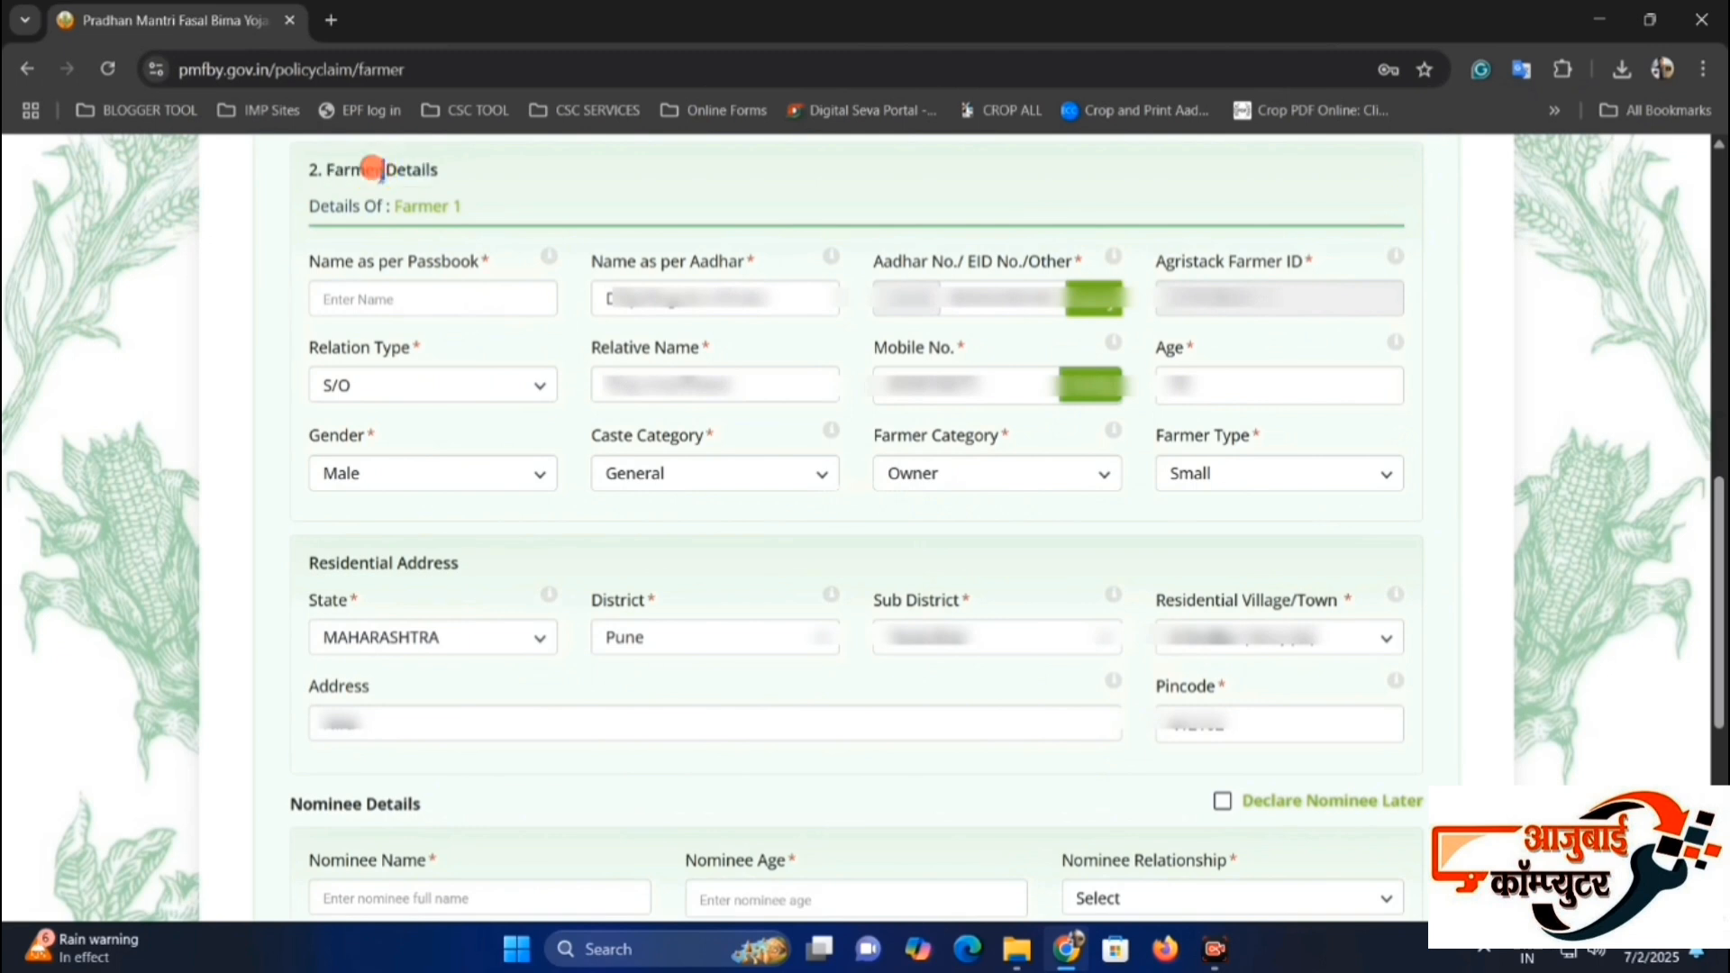
triple_click(380, 175)
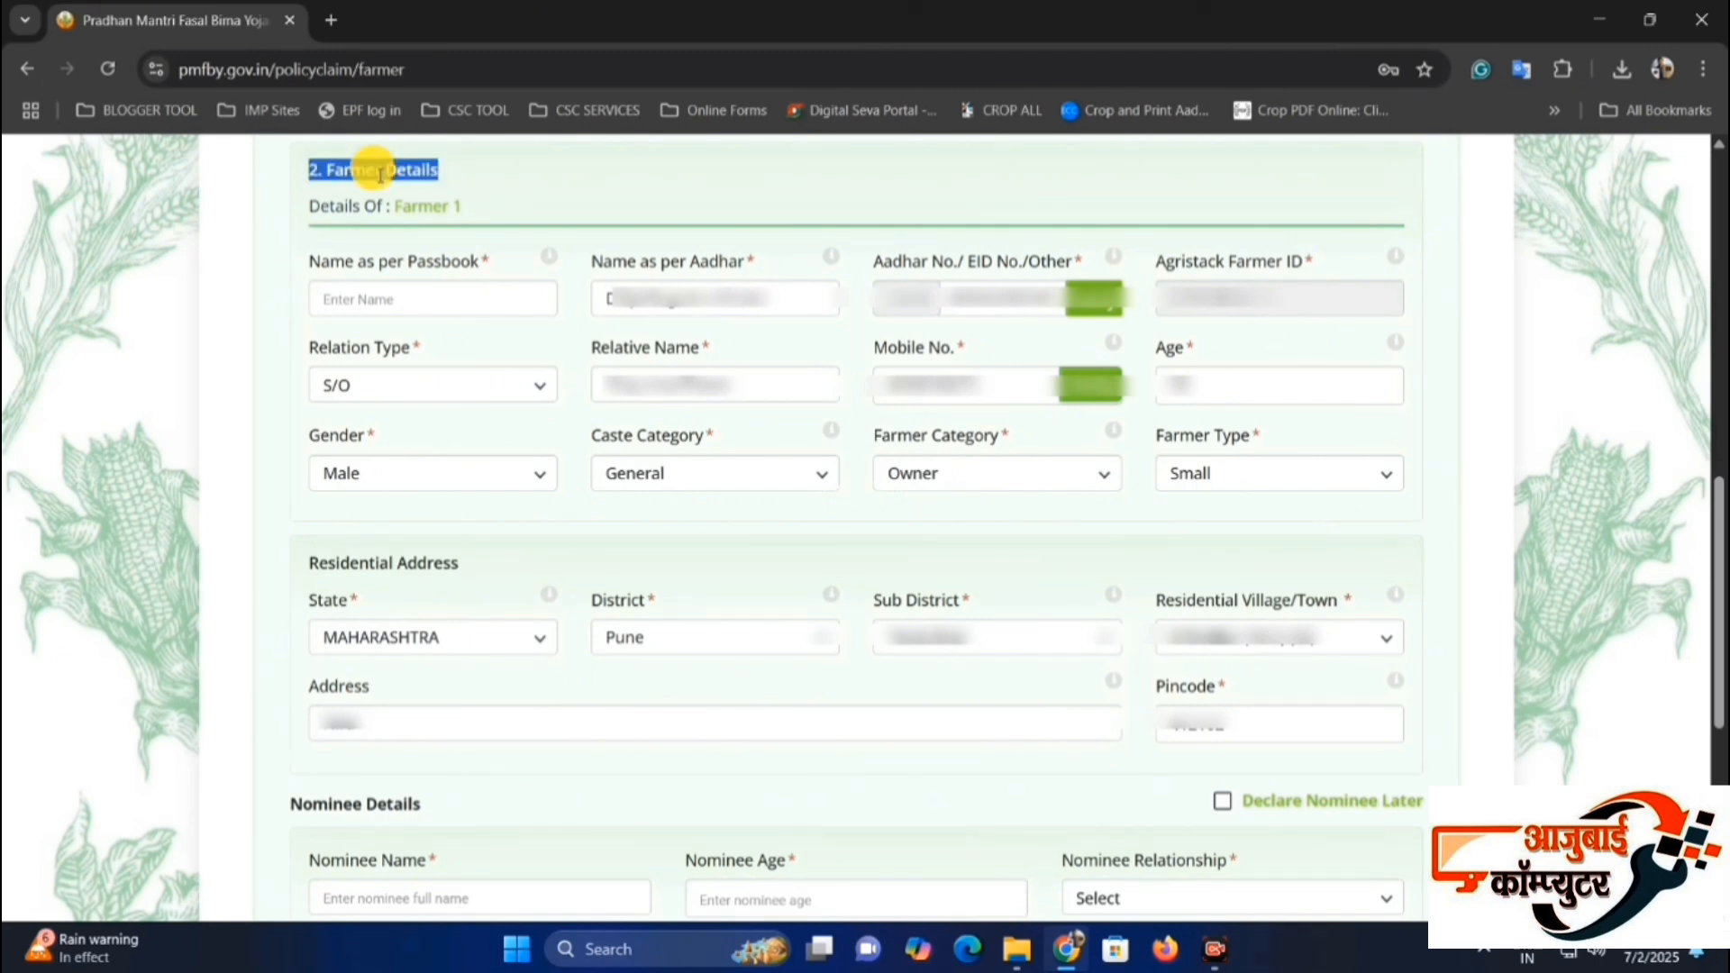
left_click(403, 203)
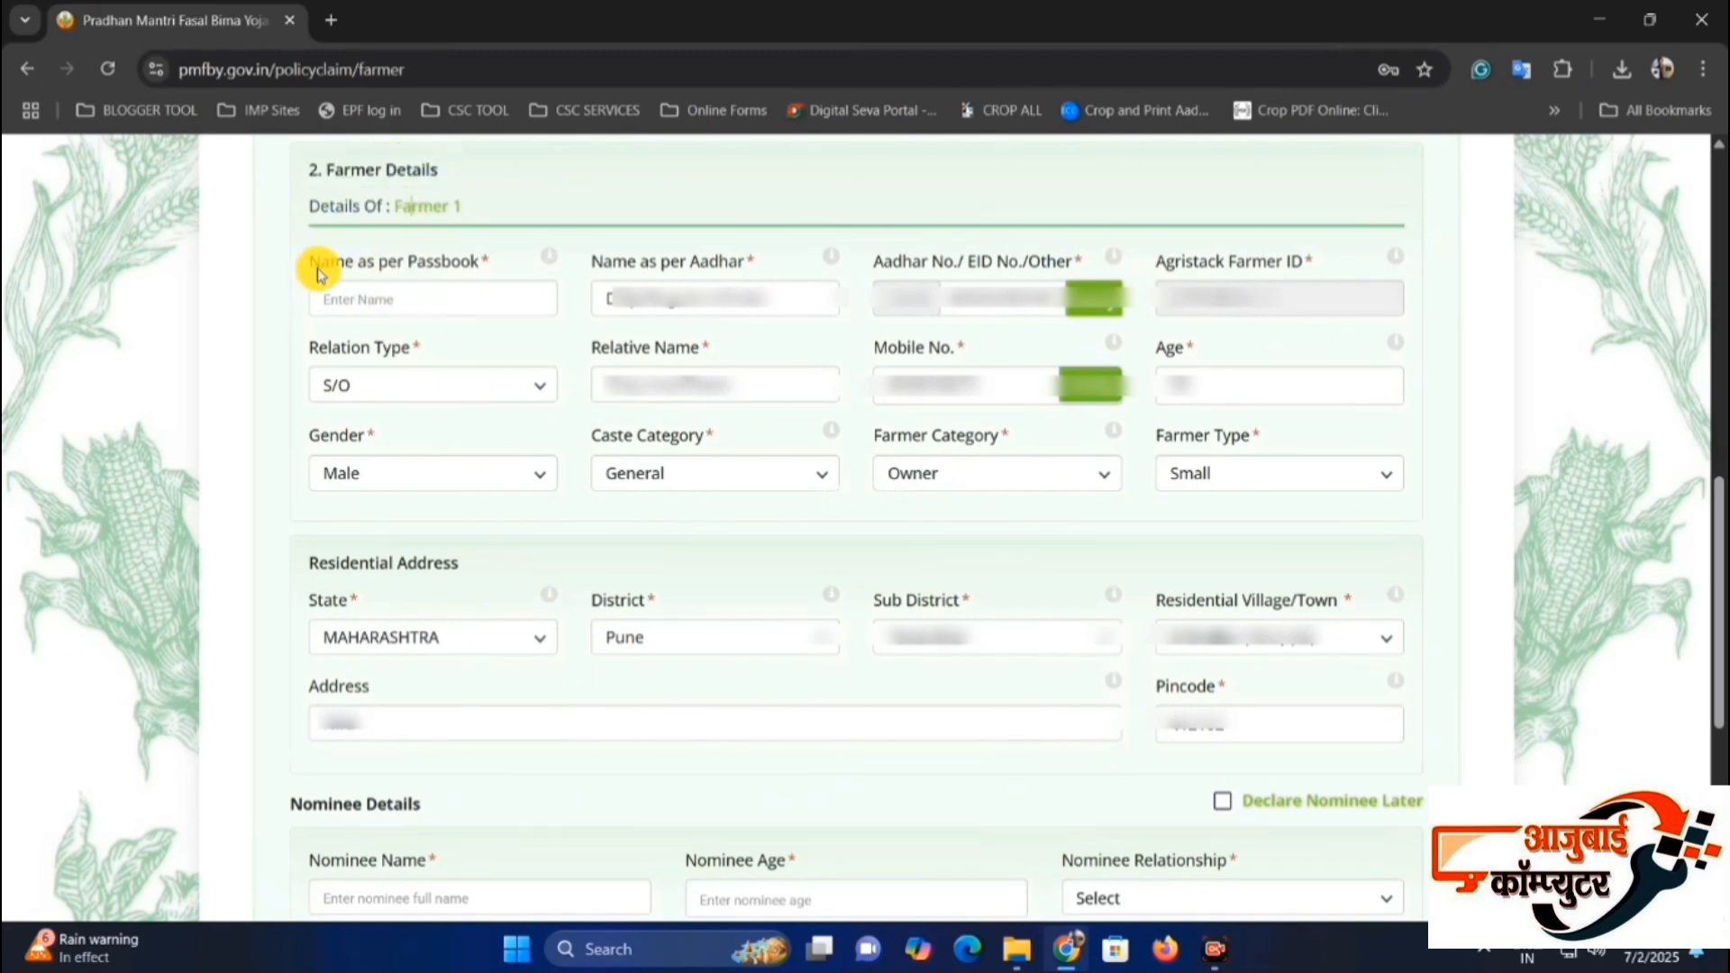
left_click_drag(317, 269, 455, 271)
left_click(451, 270)
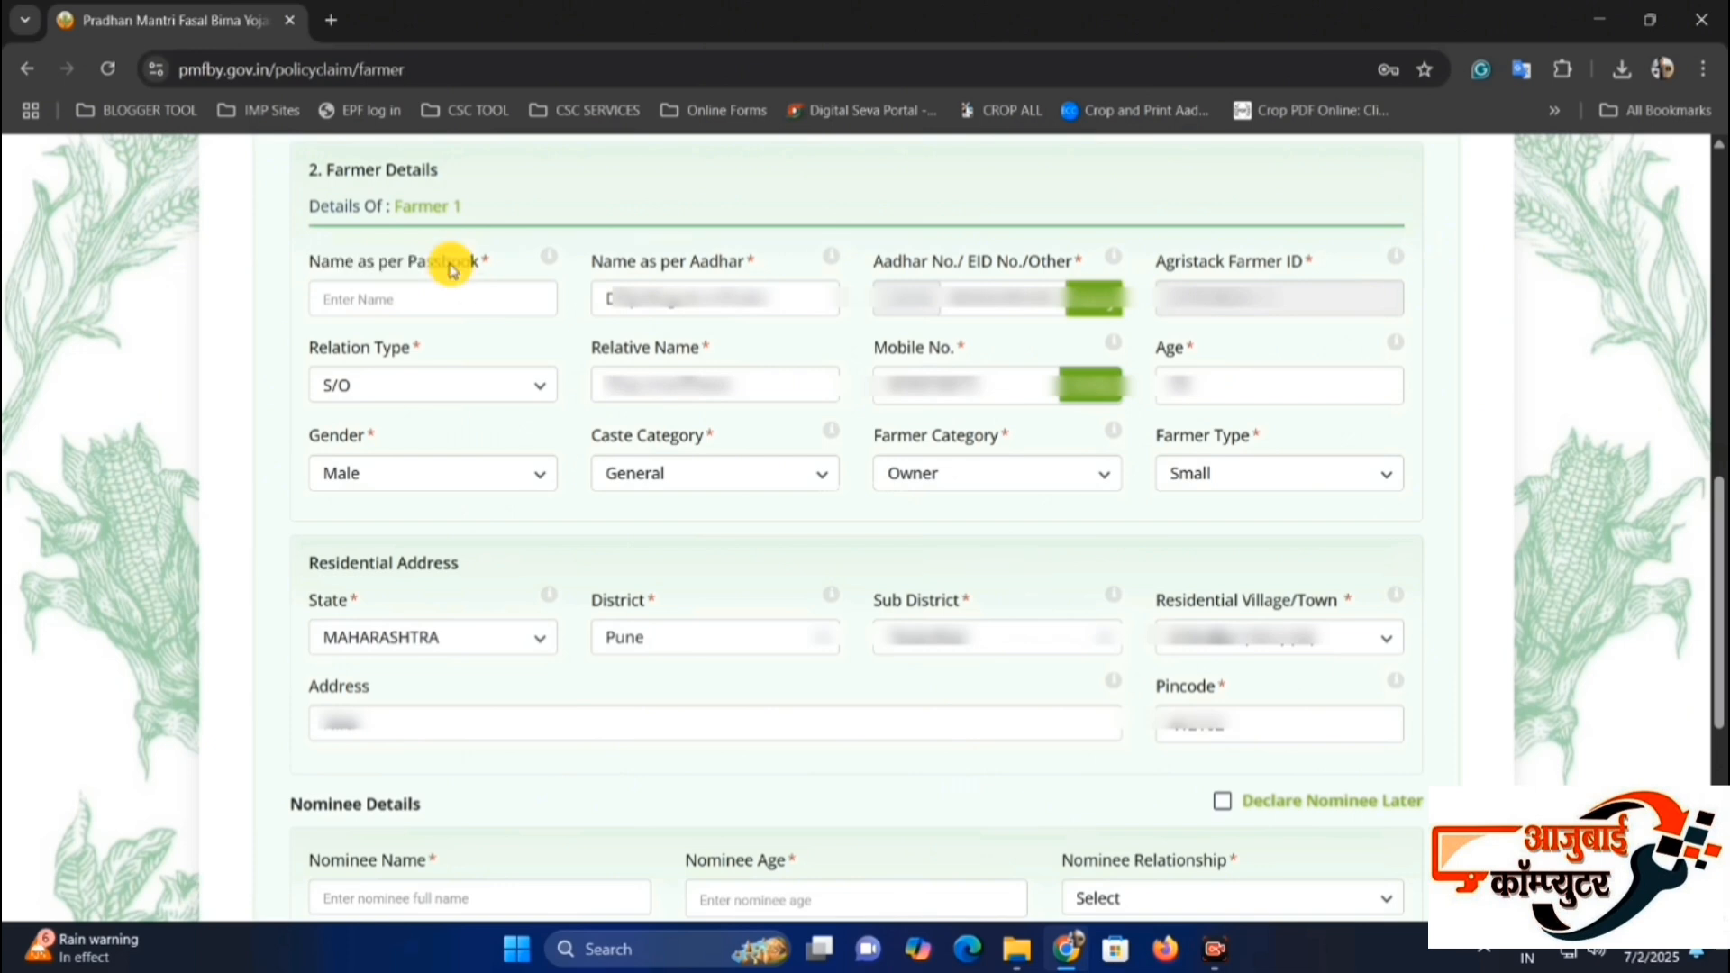
left_click(345, 262)
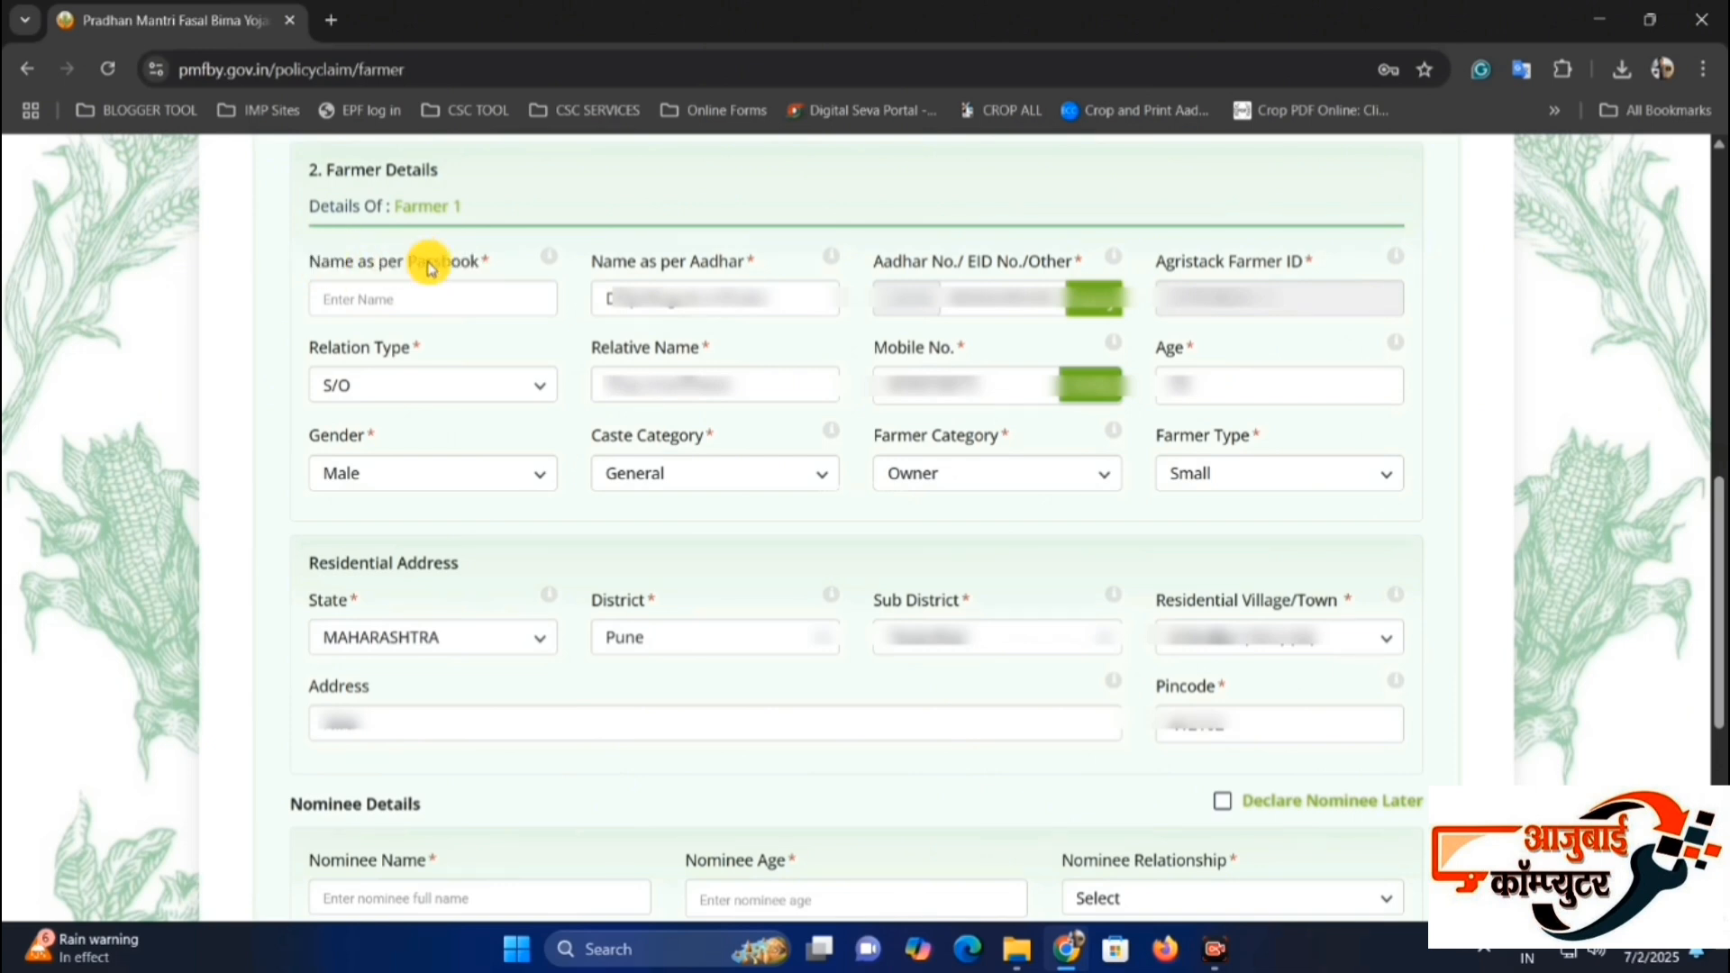
triple_click(671, 286)
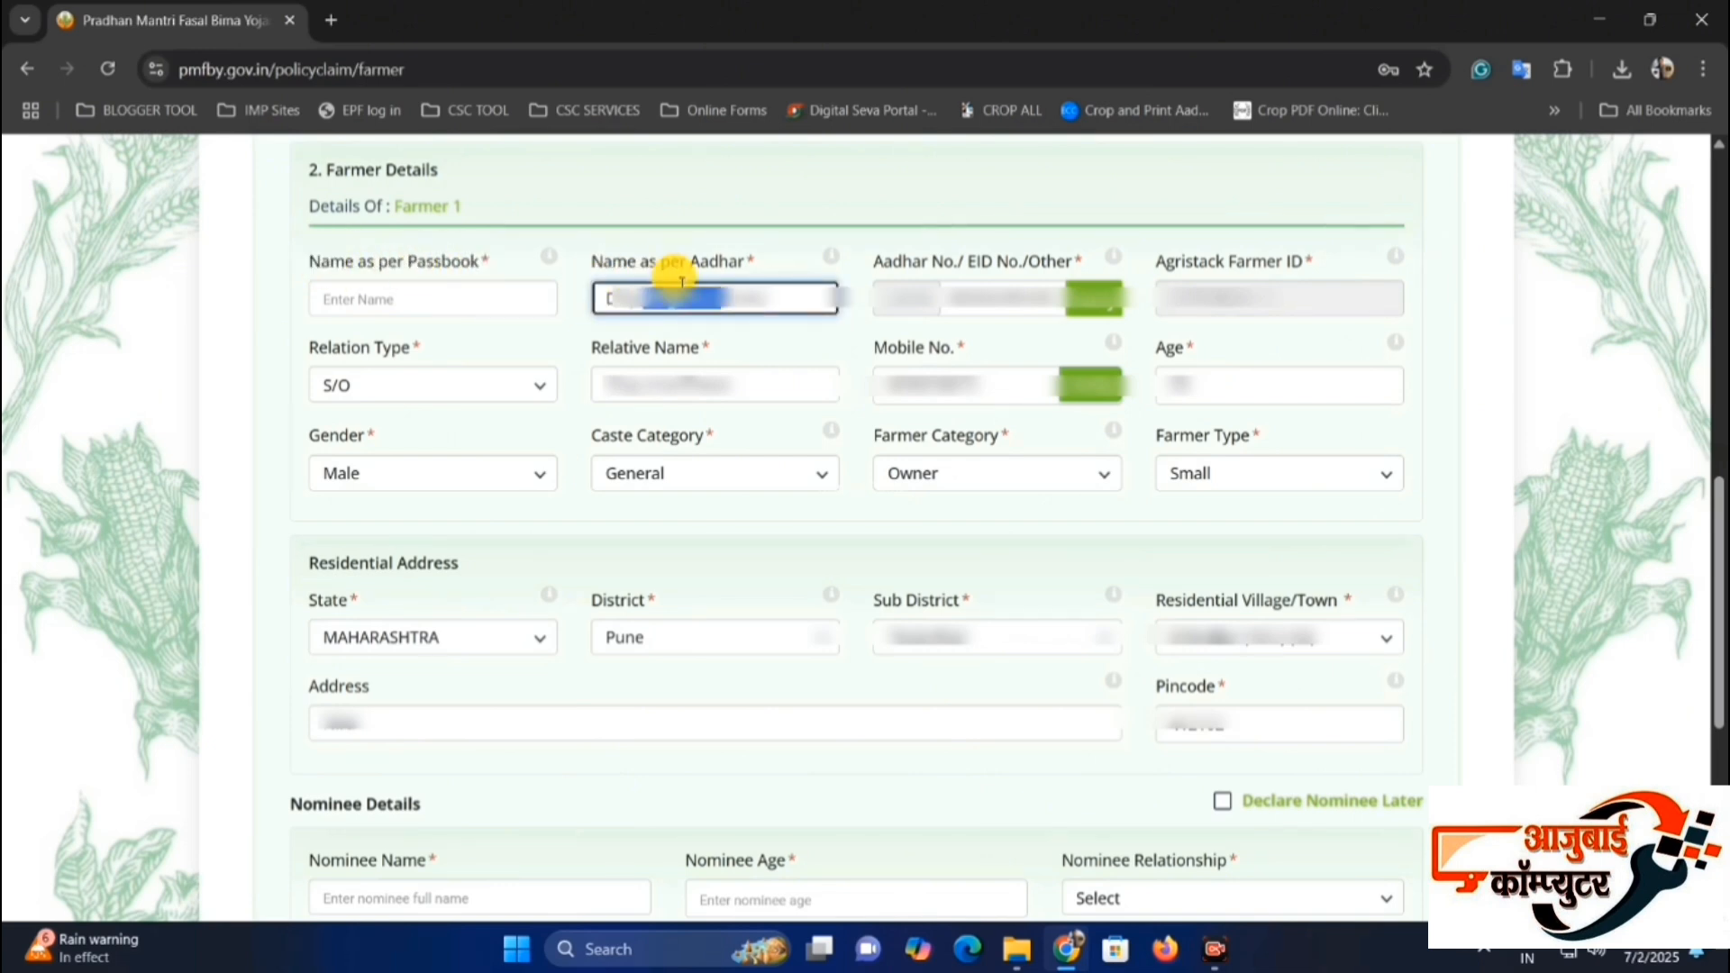
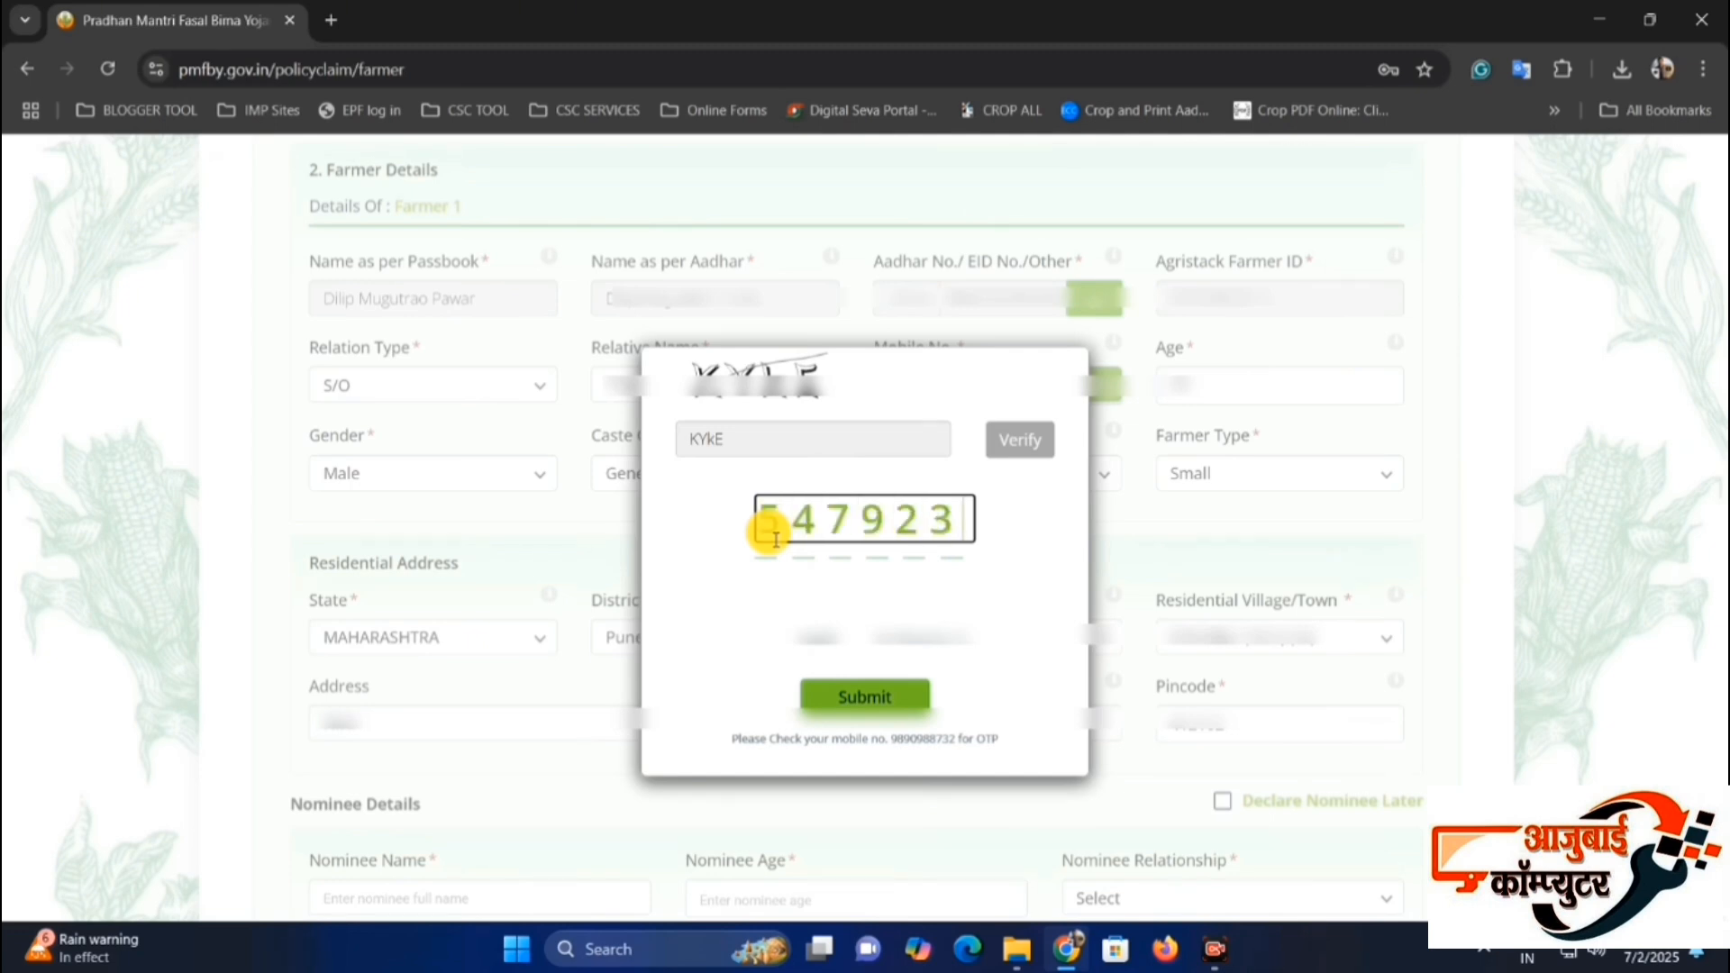
Submit the verification code sent to the farmer's mobile number in the OTP dialog.
left_click(859, 691)
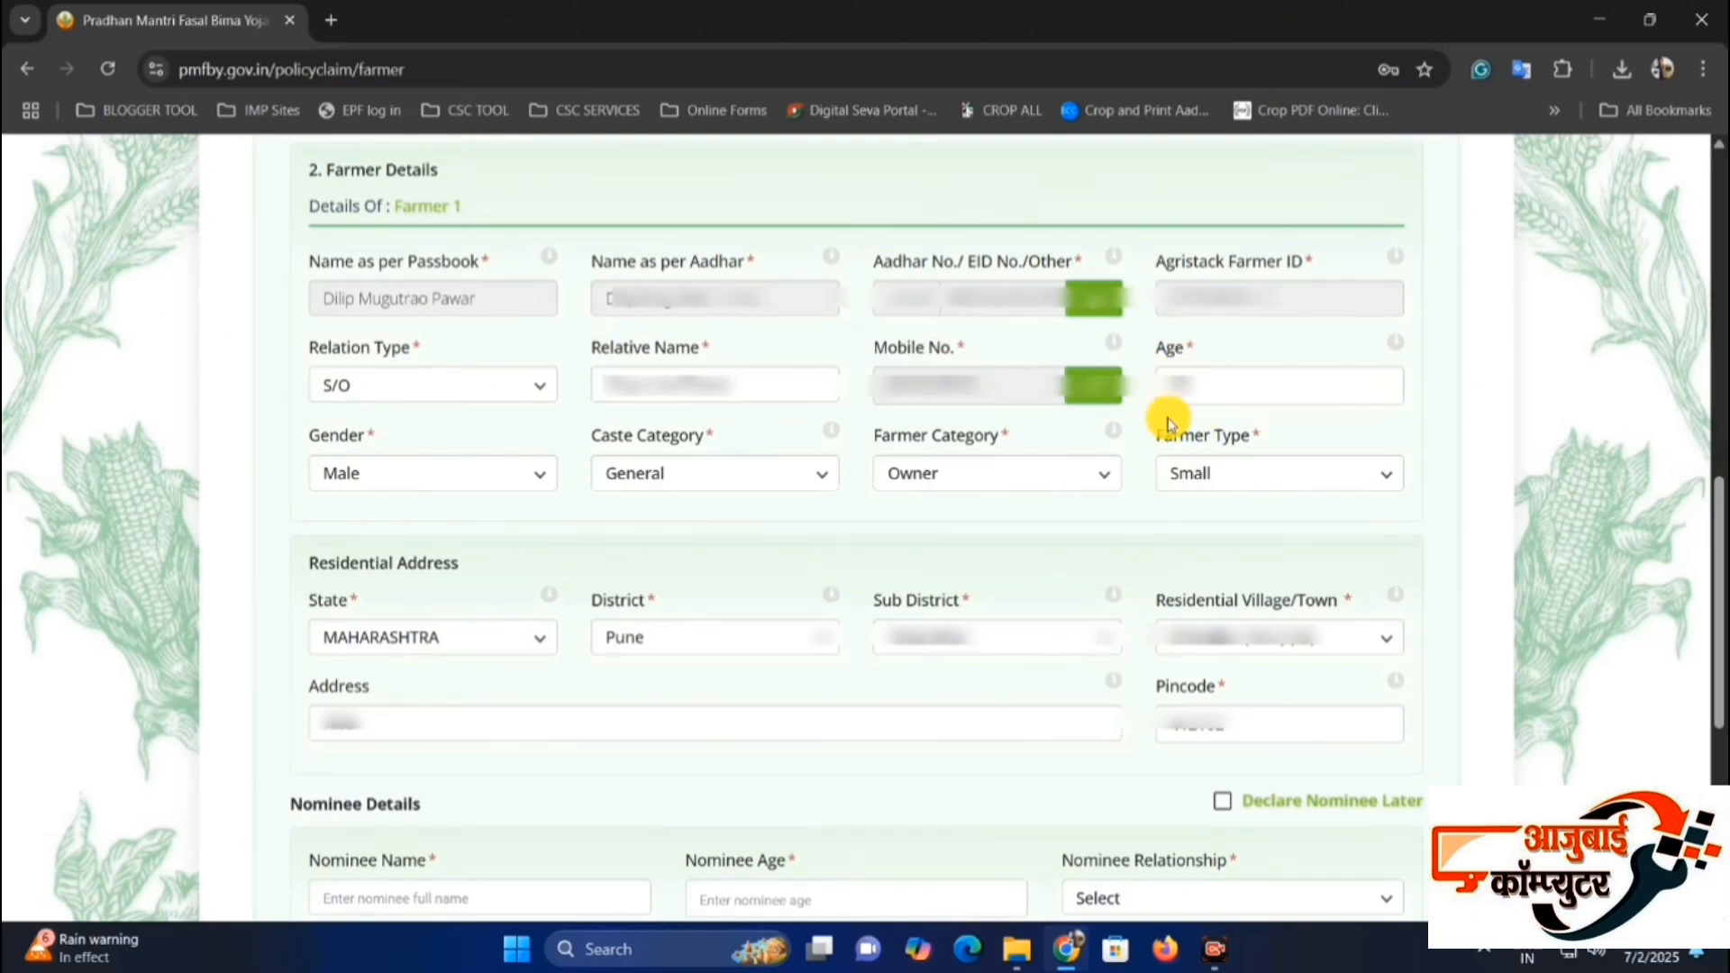
Examine the available options for Gender, Caste Category, Farmer Category and Farmer Type in the Farmer Details section.
left_click(364, 464)
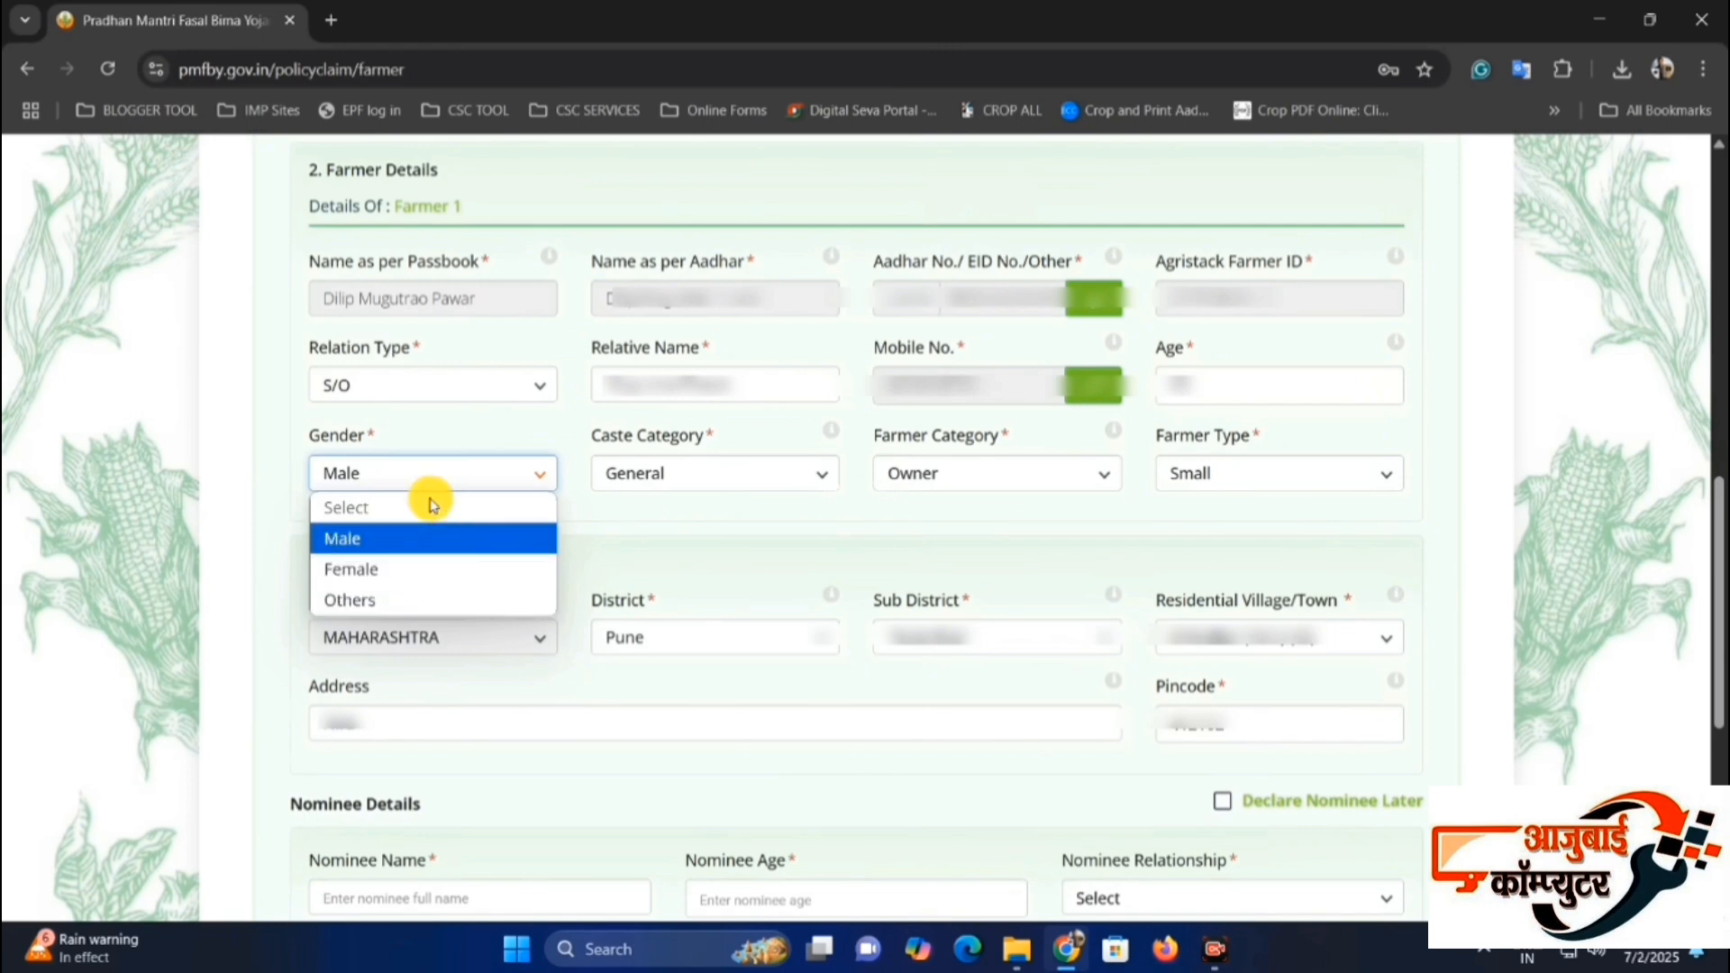
left_click(433, 461)
left_click_drag(608, 436, 730, 440)
left_click(657, 466)
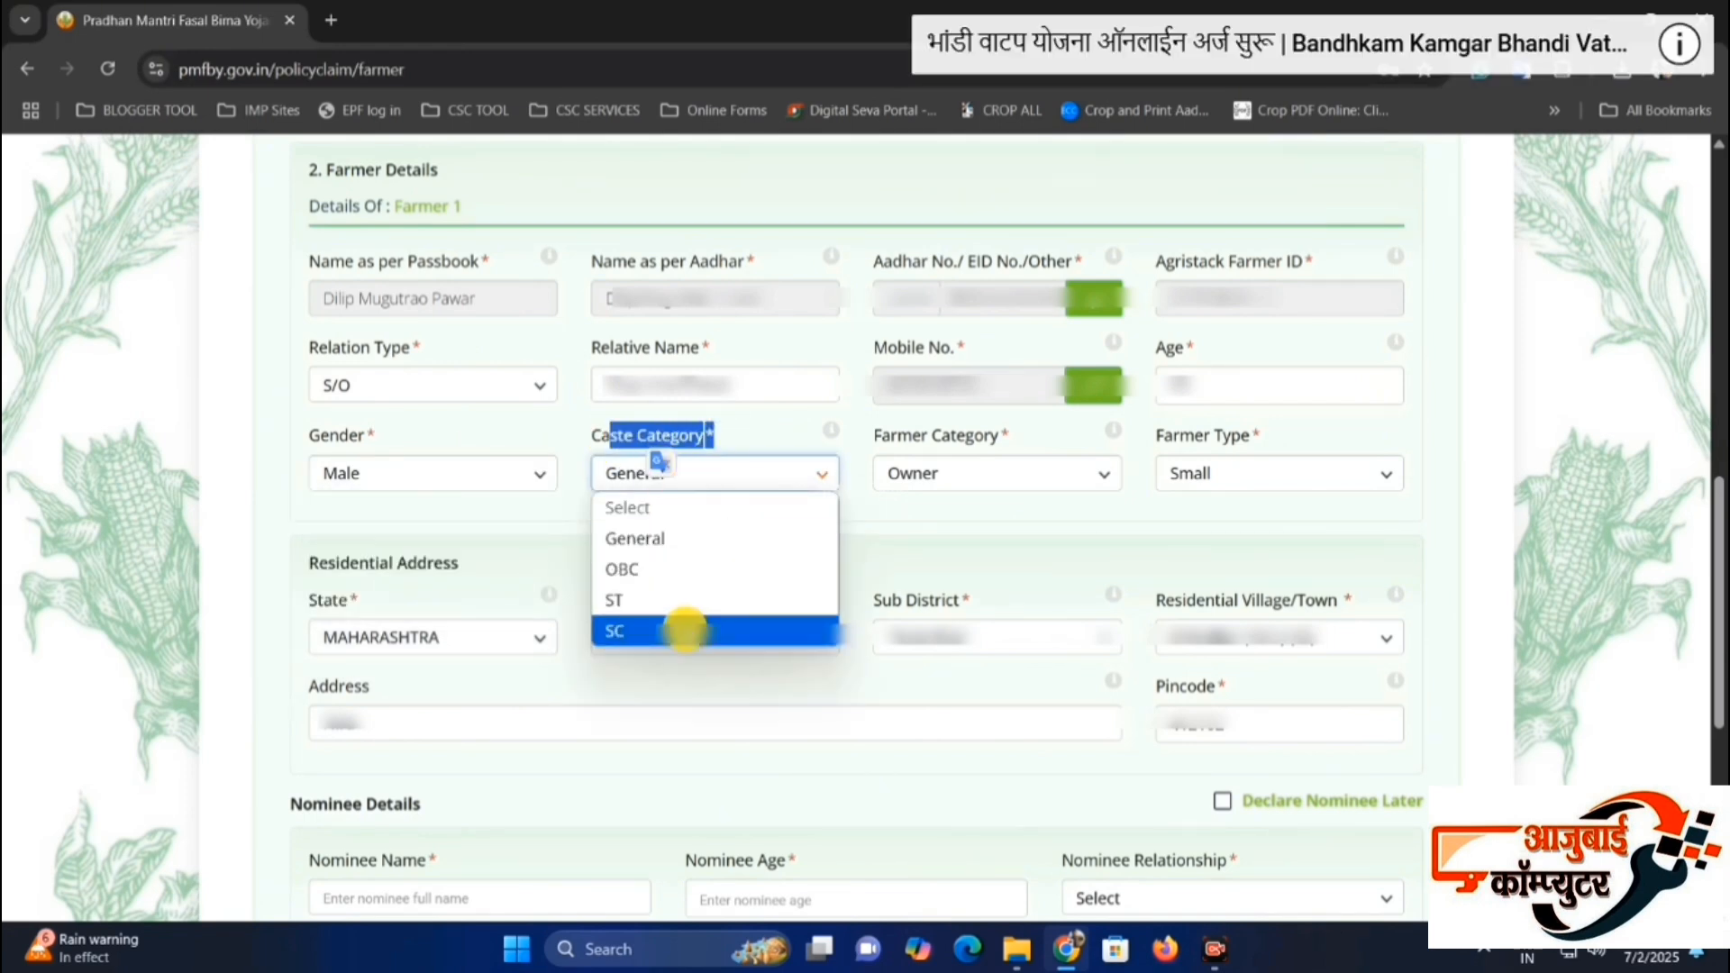
left_click(899, 510)
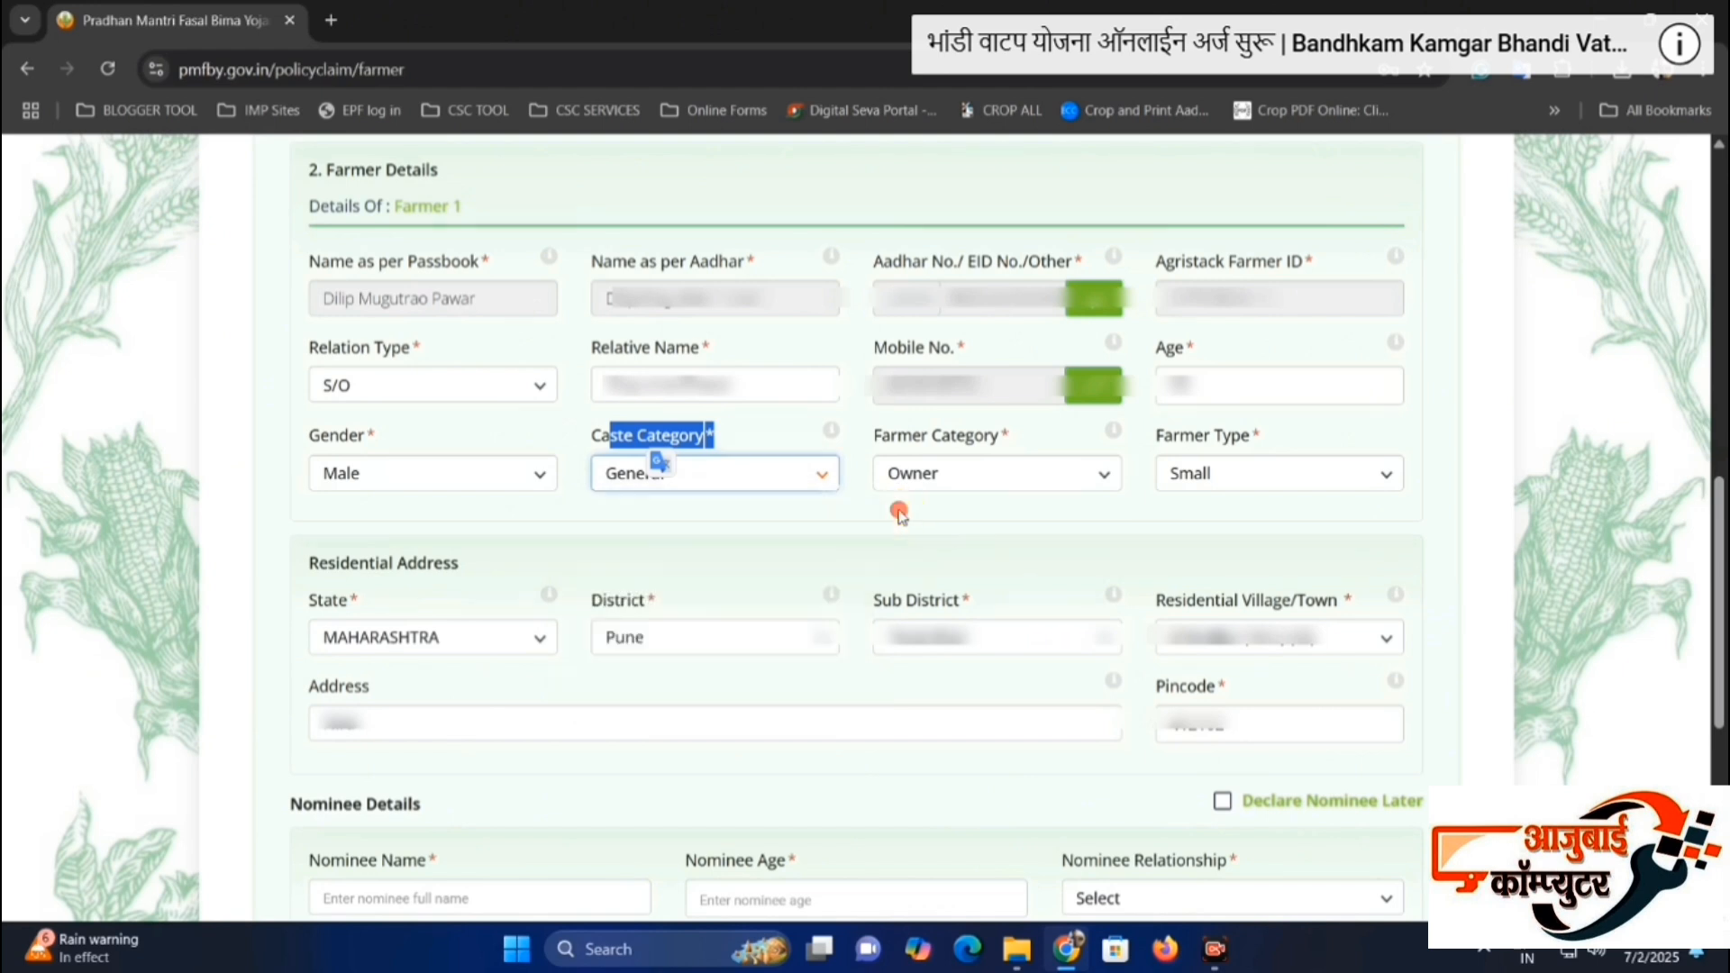
left_click_drag(880, 436, 975, 436)
left_click(988, 436)
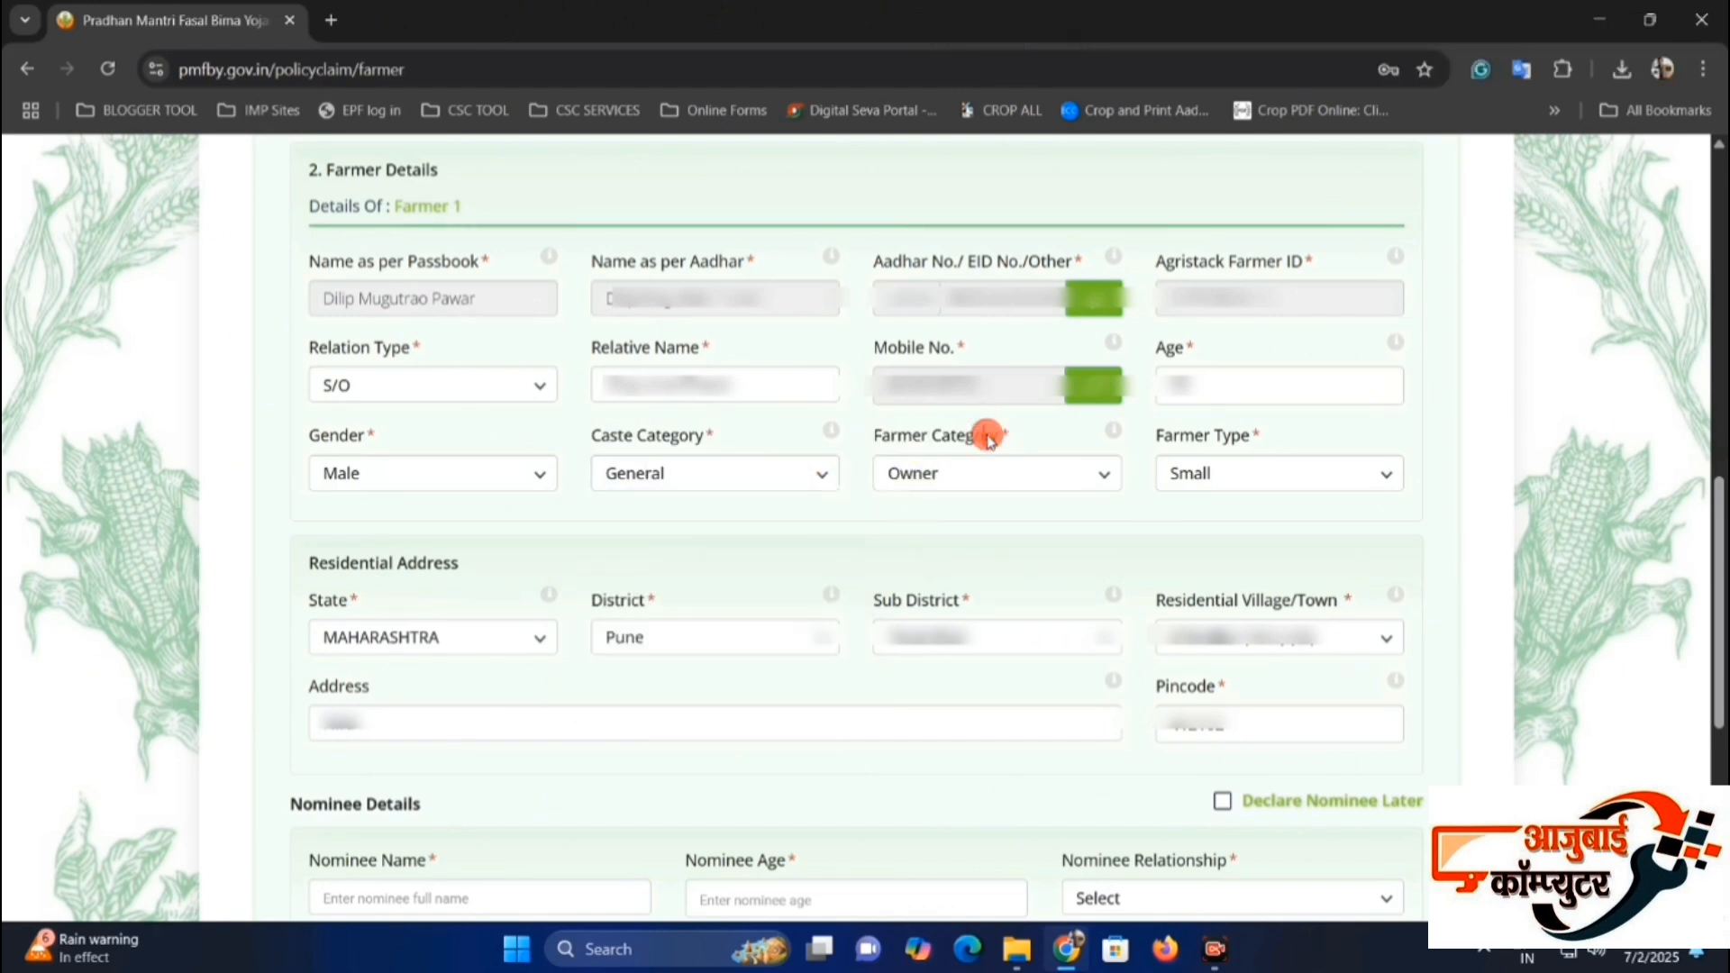
left_click(962, 482)
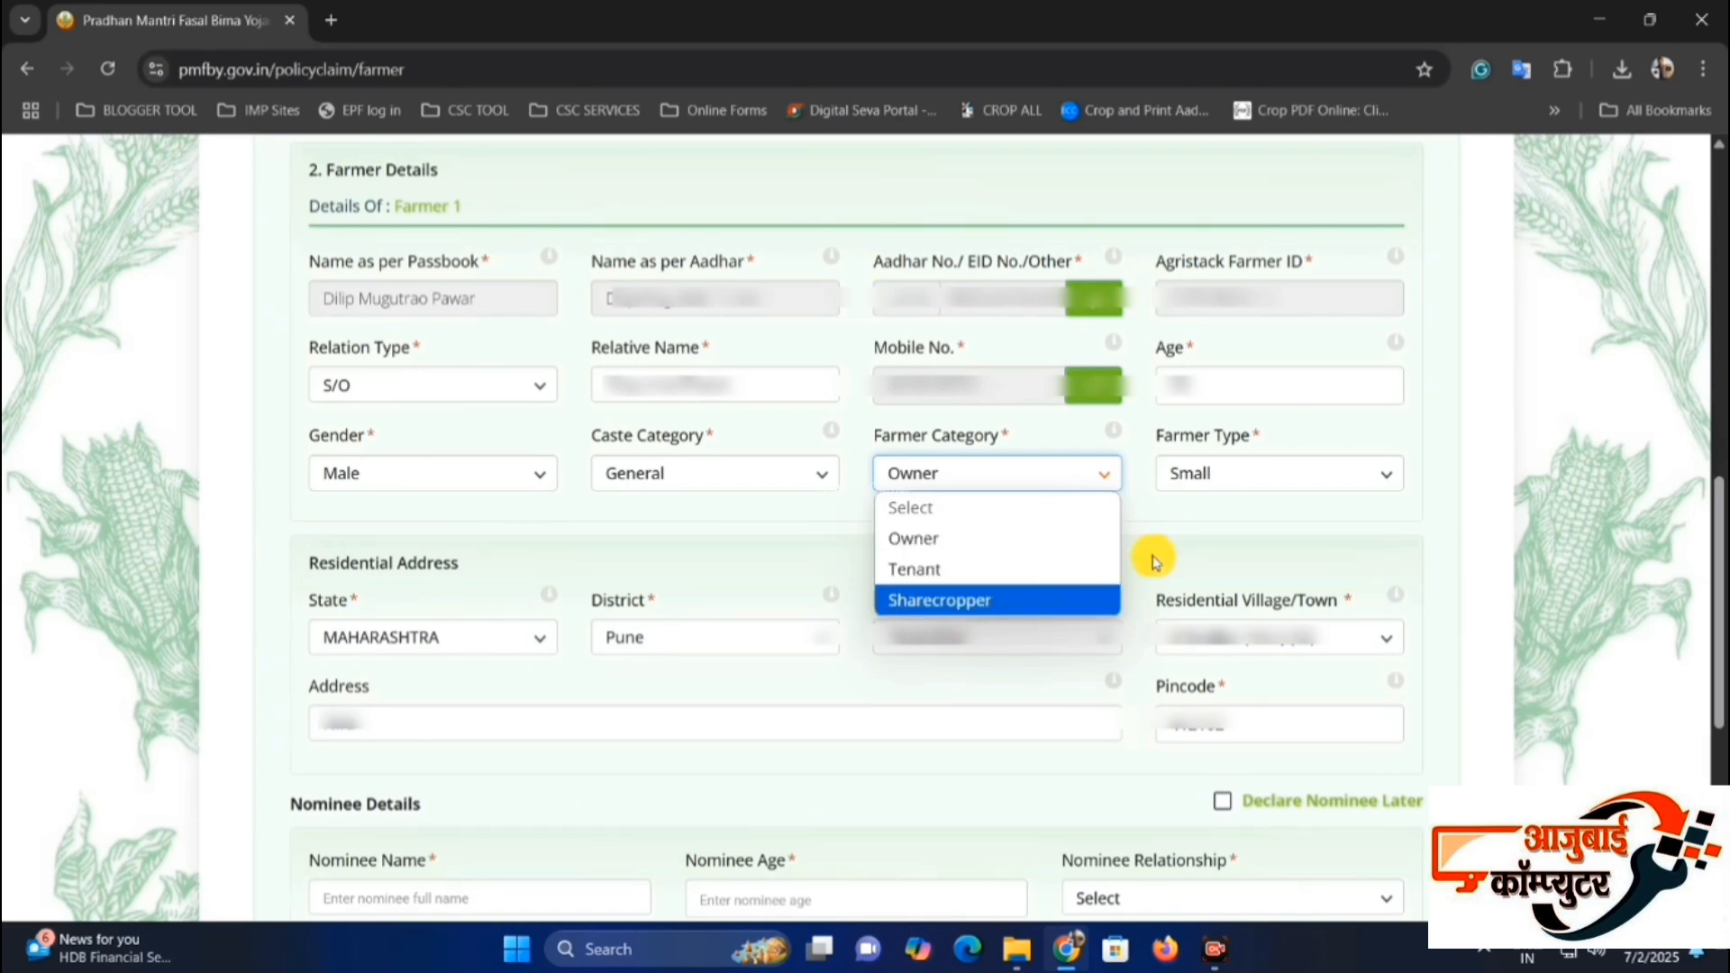
left_click(1199, 468)
left_click(1212, 474)
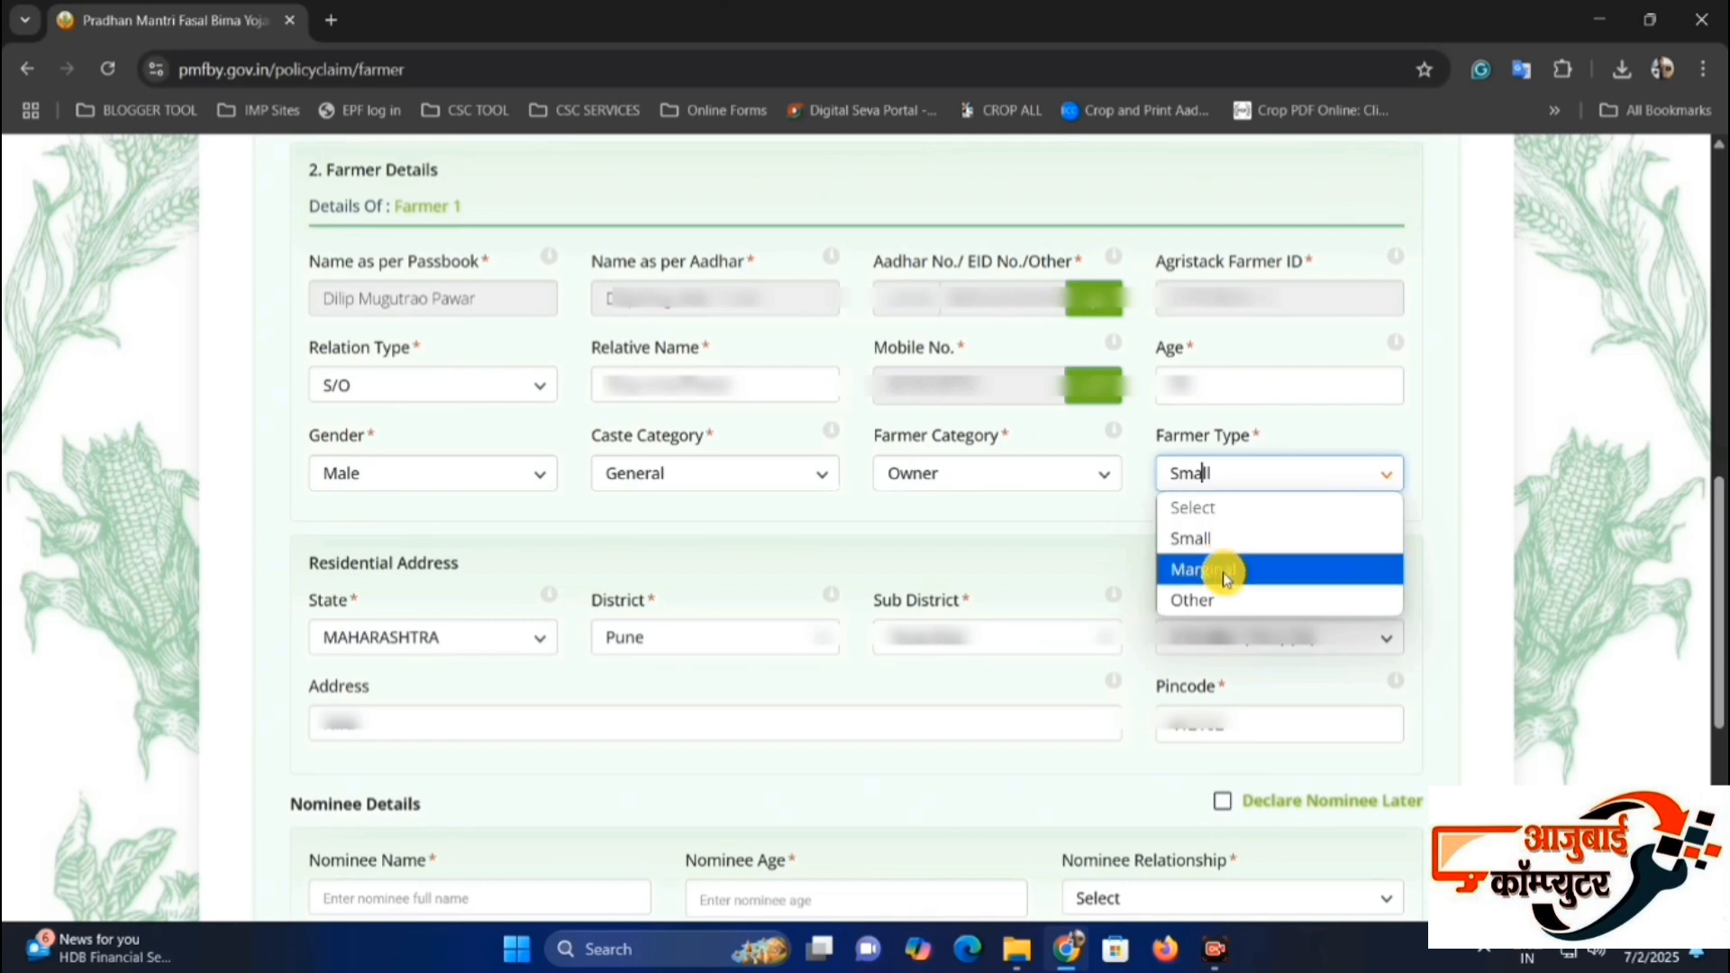
left_click(1101, 582)
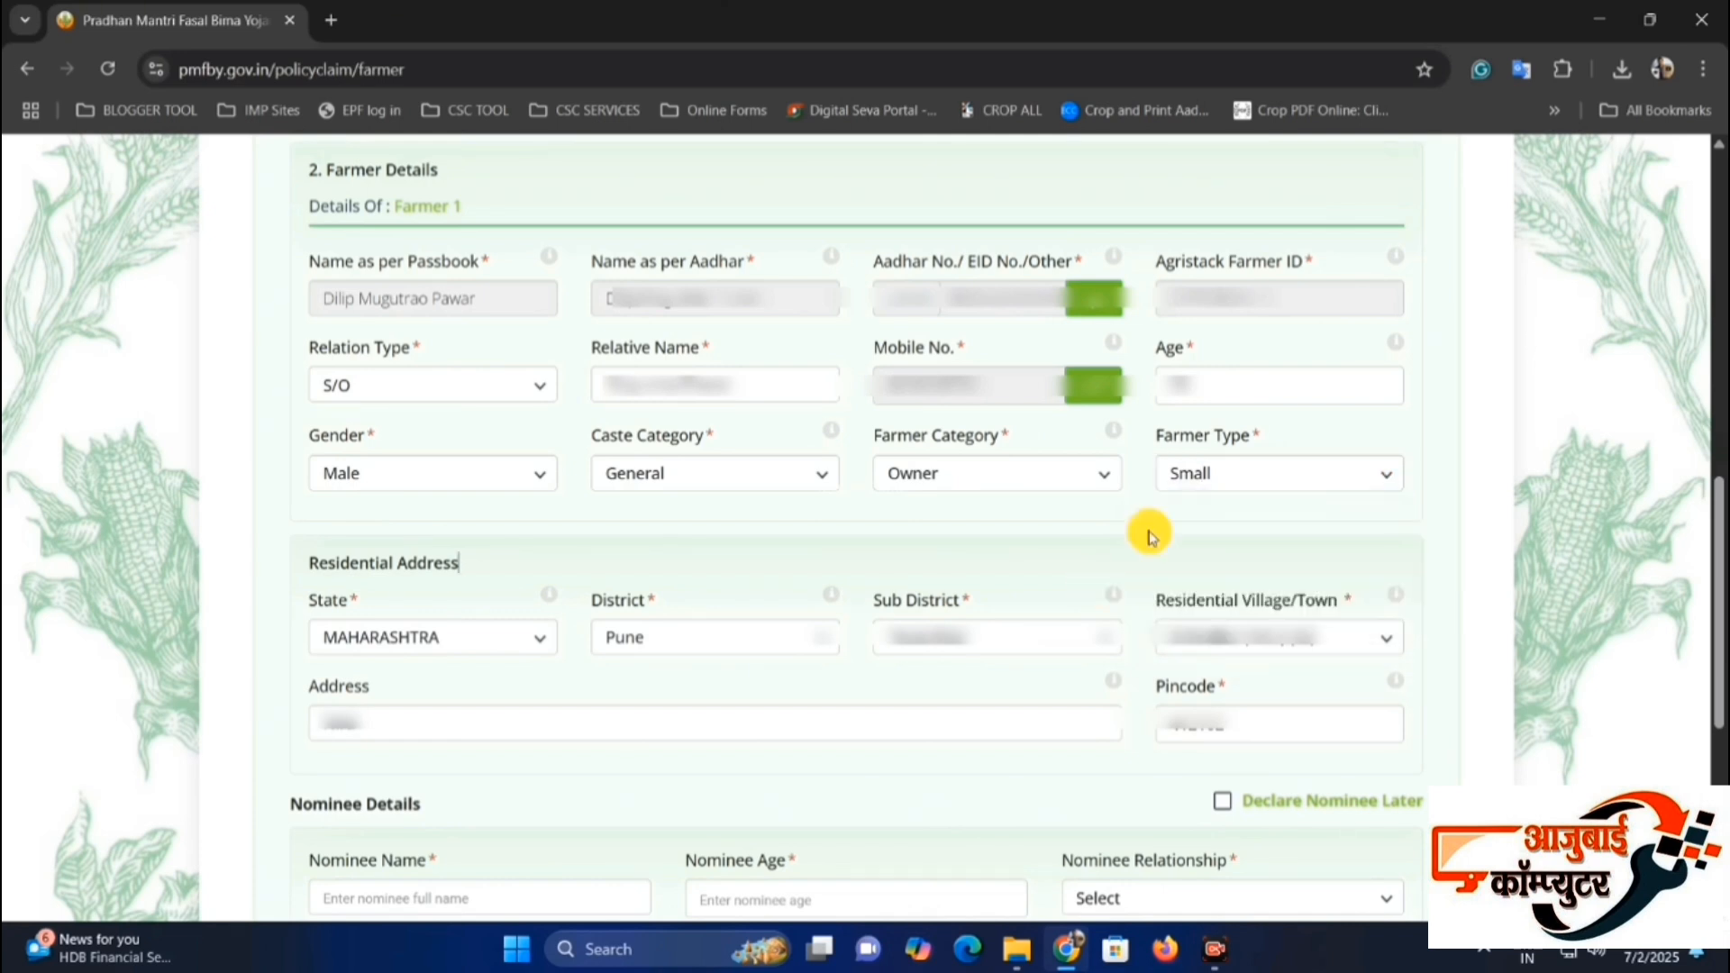
Check the Residential Address section and fill in the farmer's address.
left_click_drag(313, 556, 406, 564)
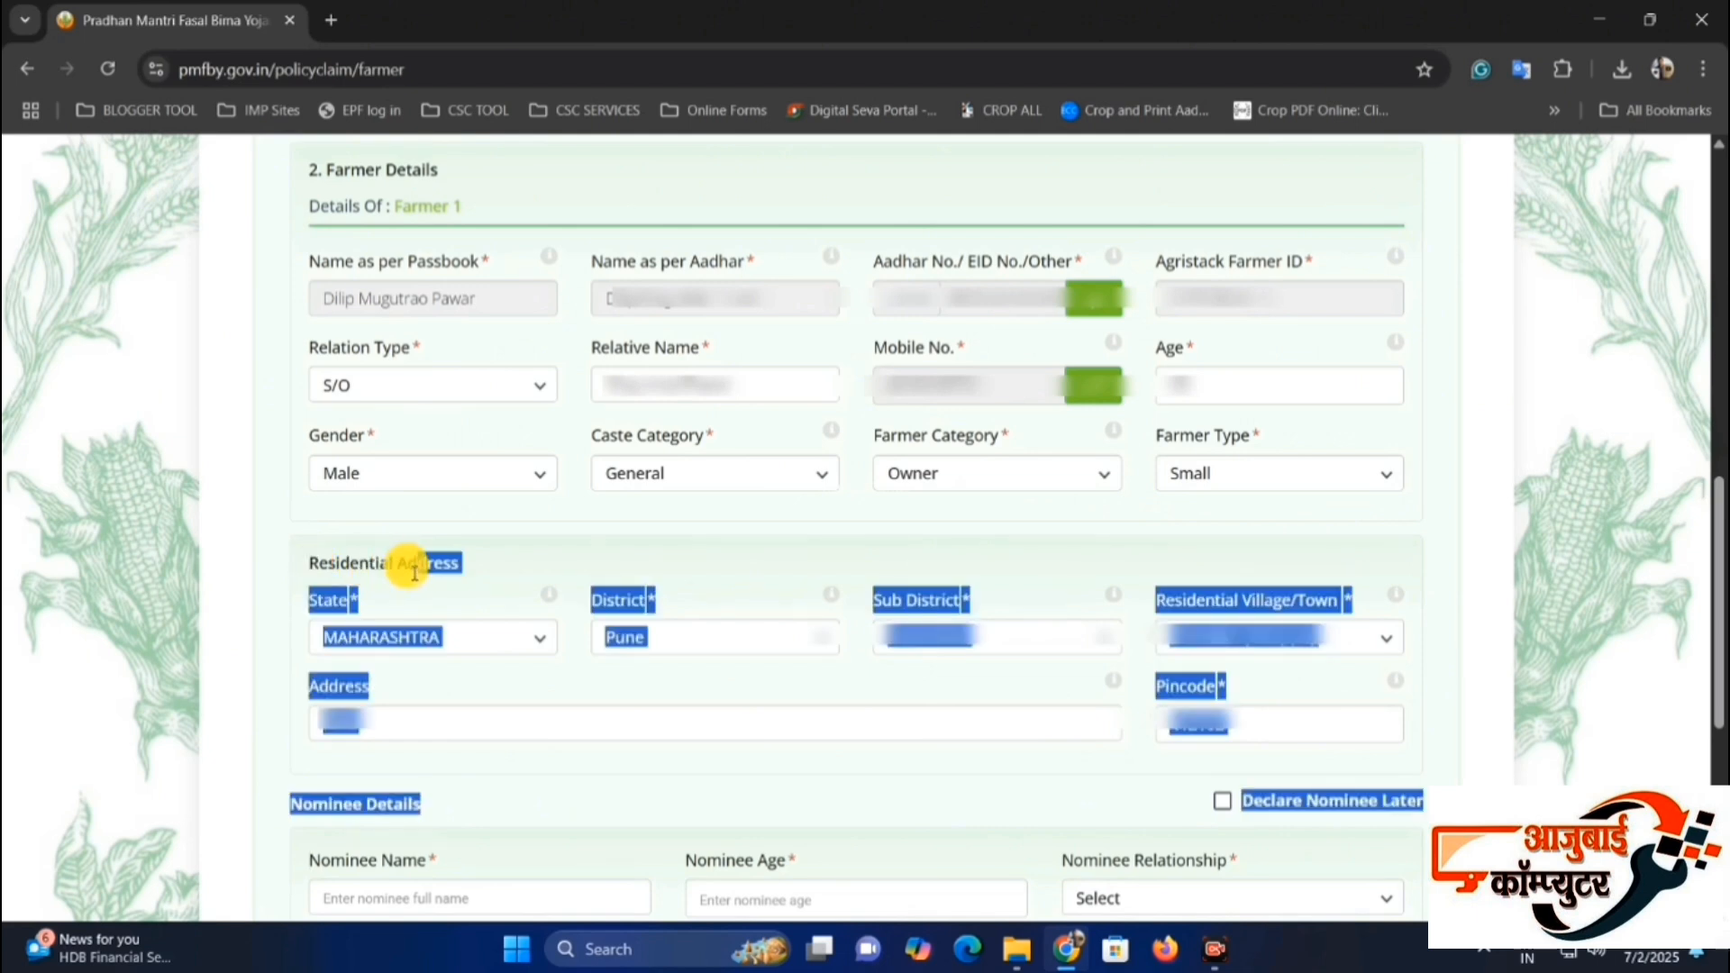
left_click(417, 572)
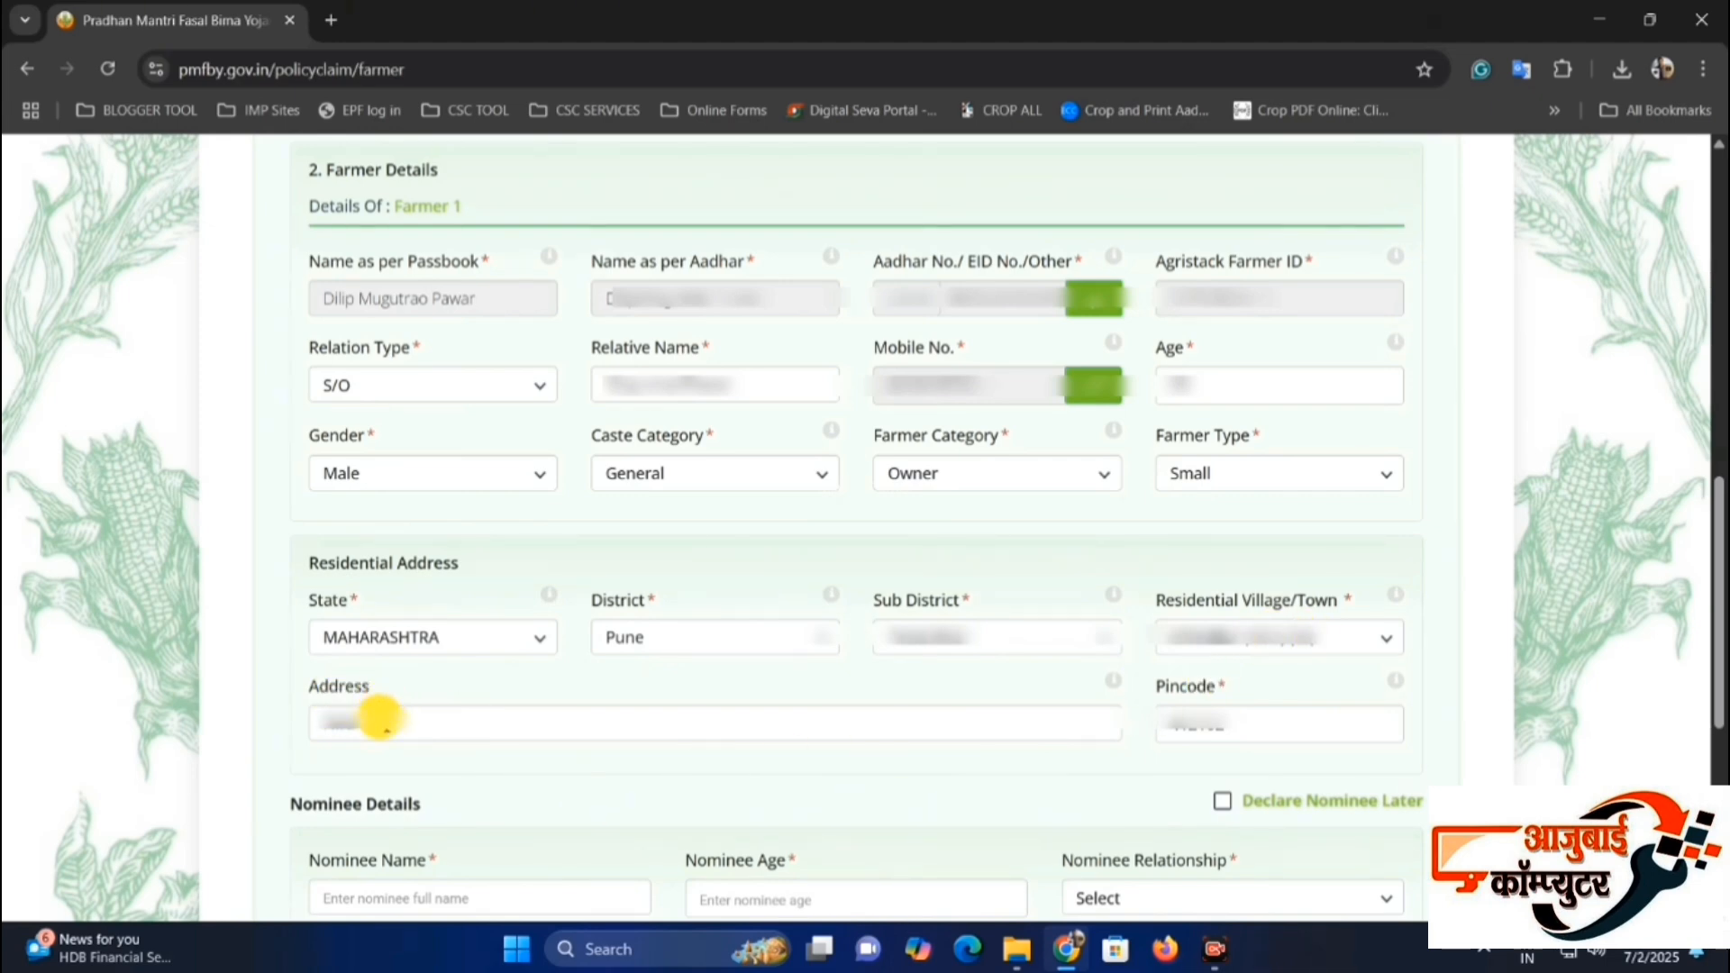
left_click(384, 723)
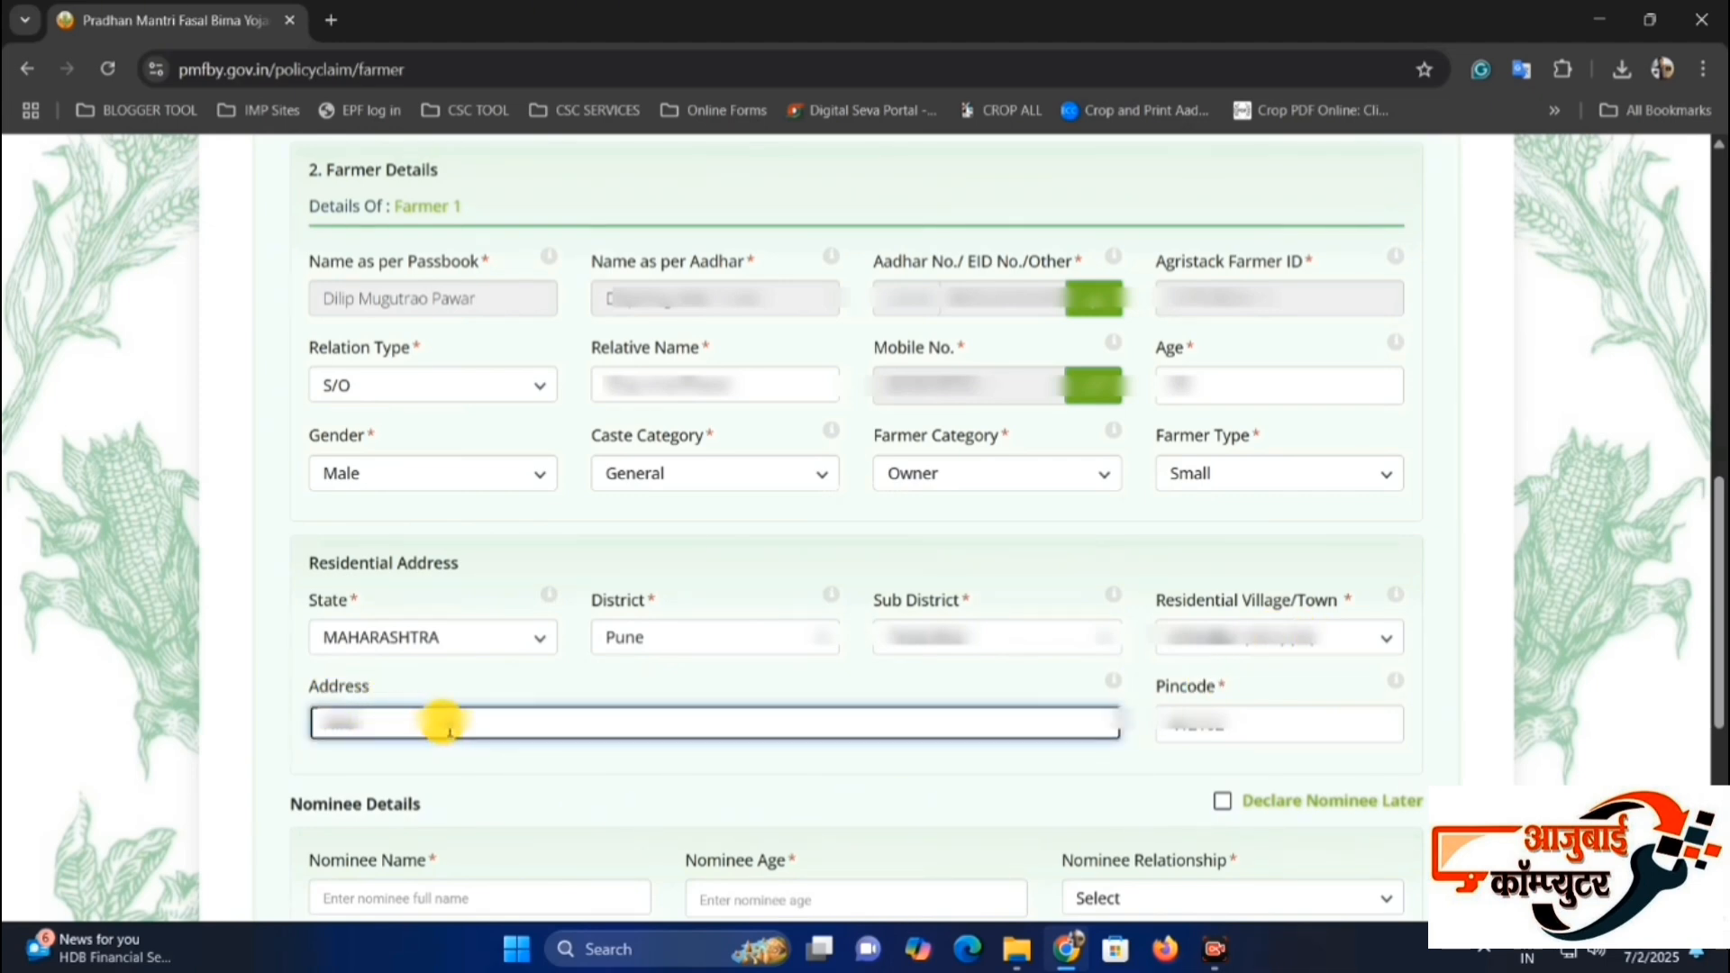
left_click(1217, 711)
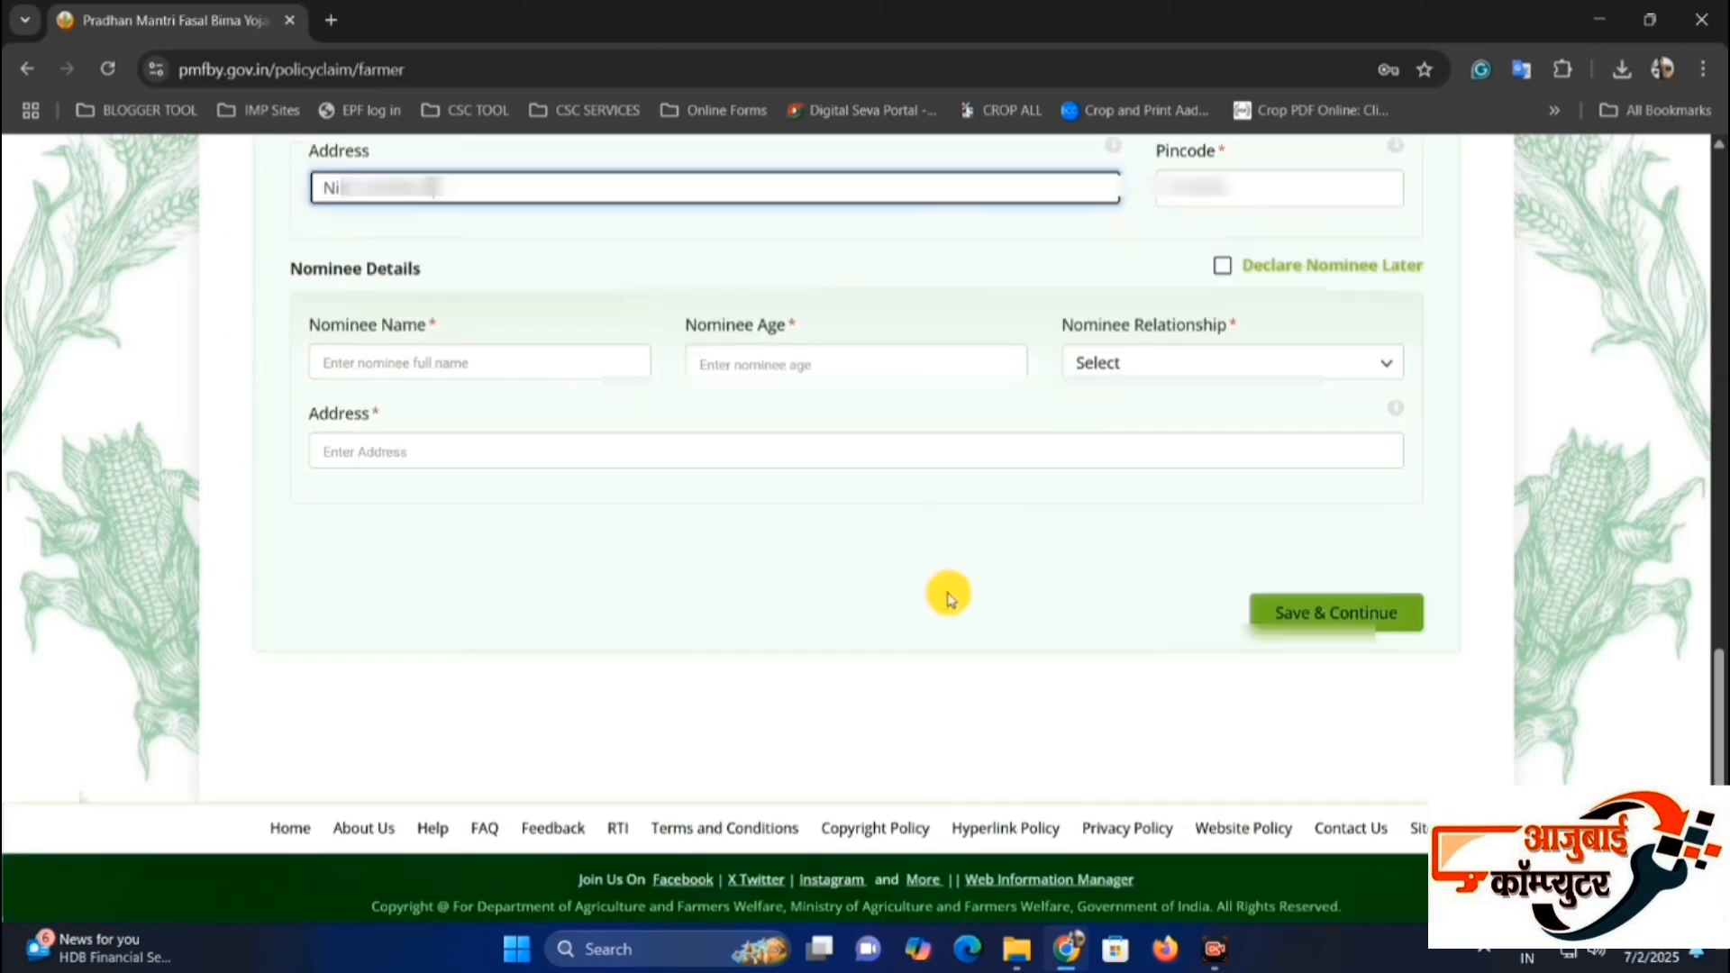
Fill in the Nominee Details with the nominee's full name, age, relationship and address.
left_click(664, 311)
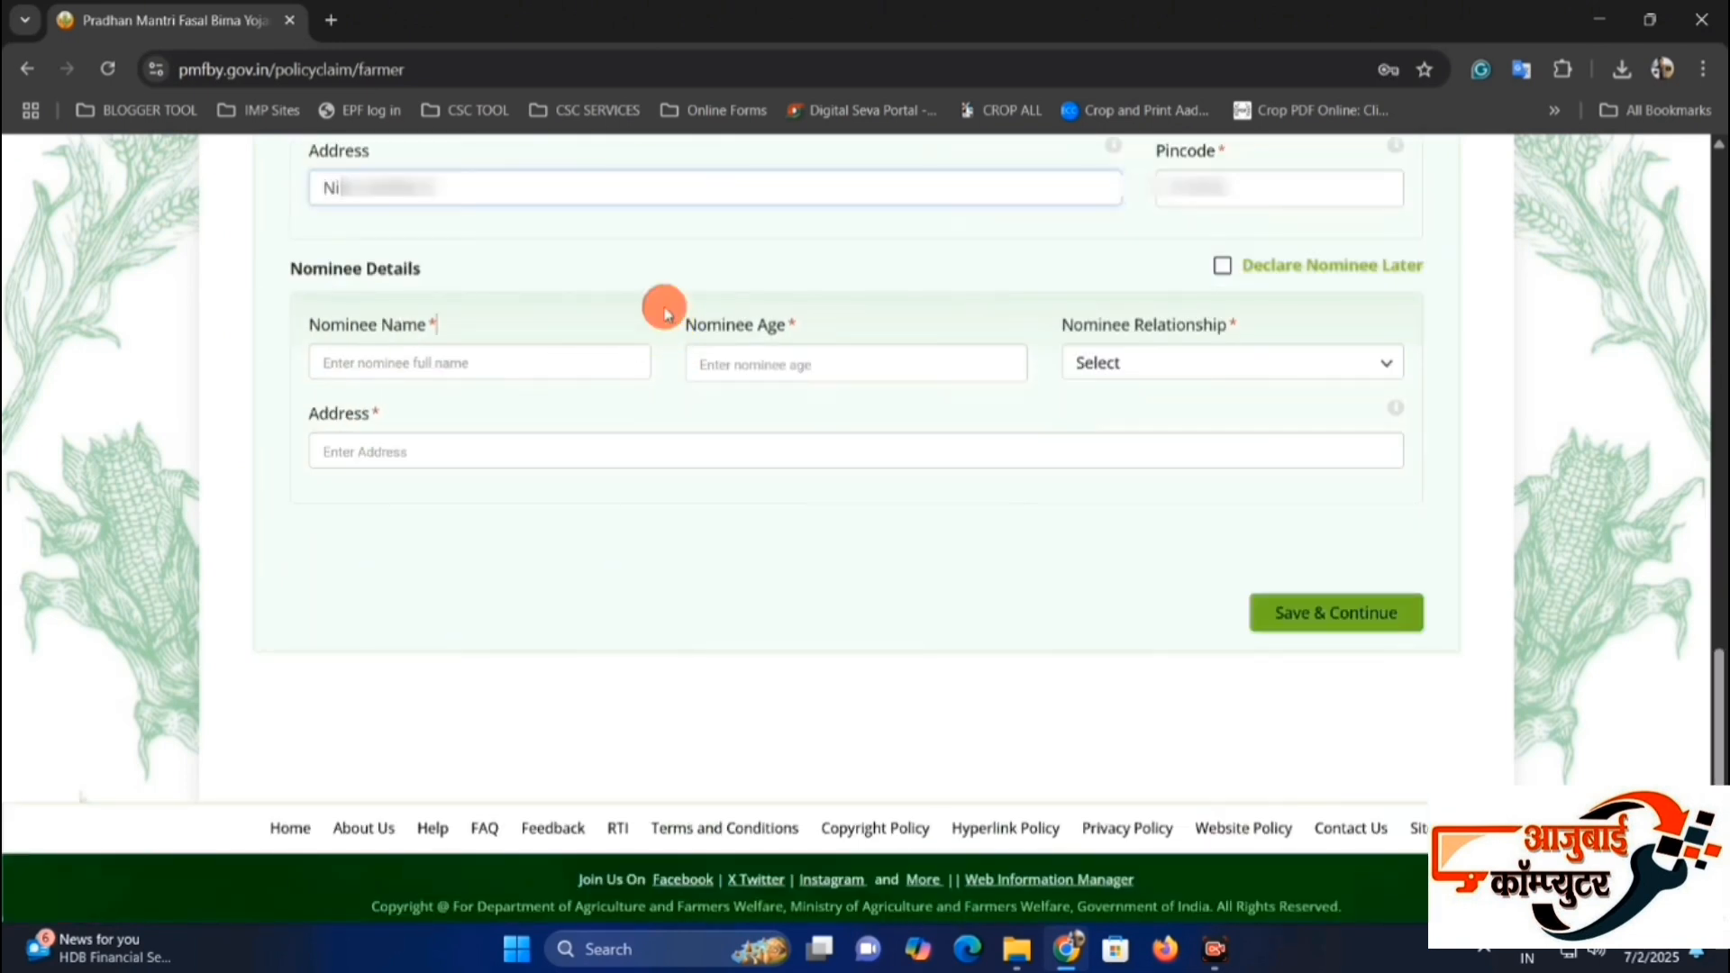
left_click_drag(341, 272, 424, 283)
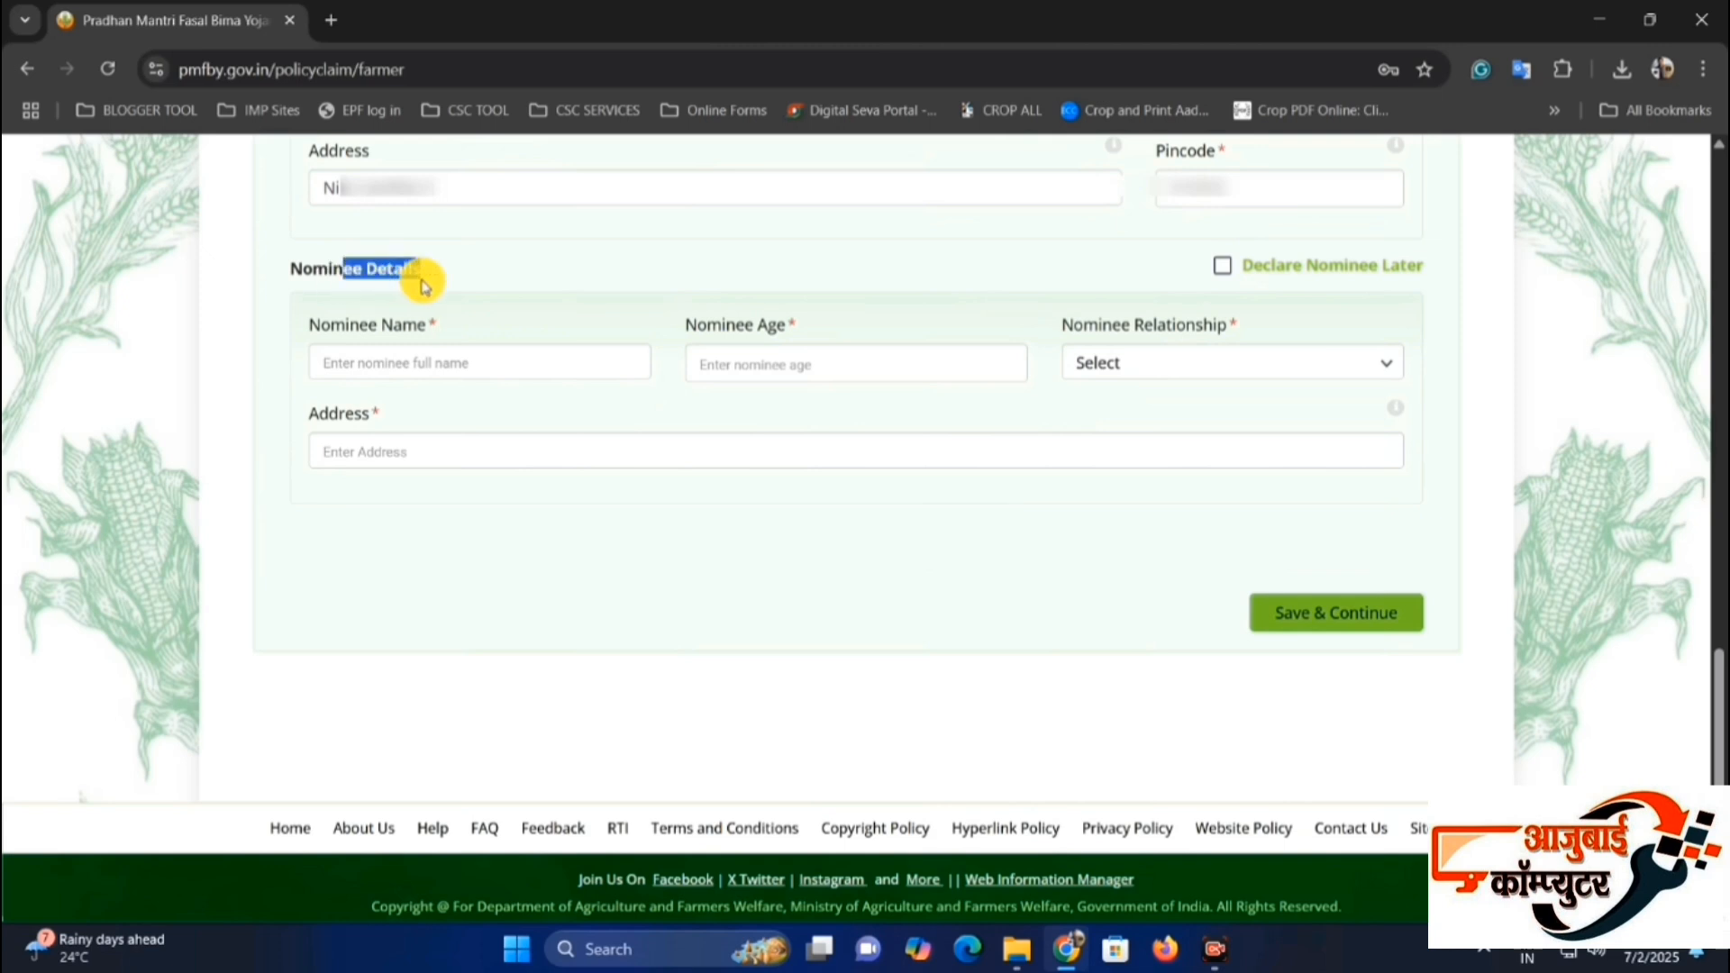
left_click(667, 287)
left_click(436, 349)
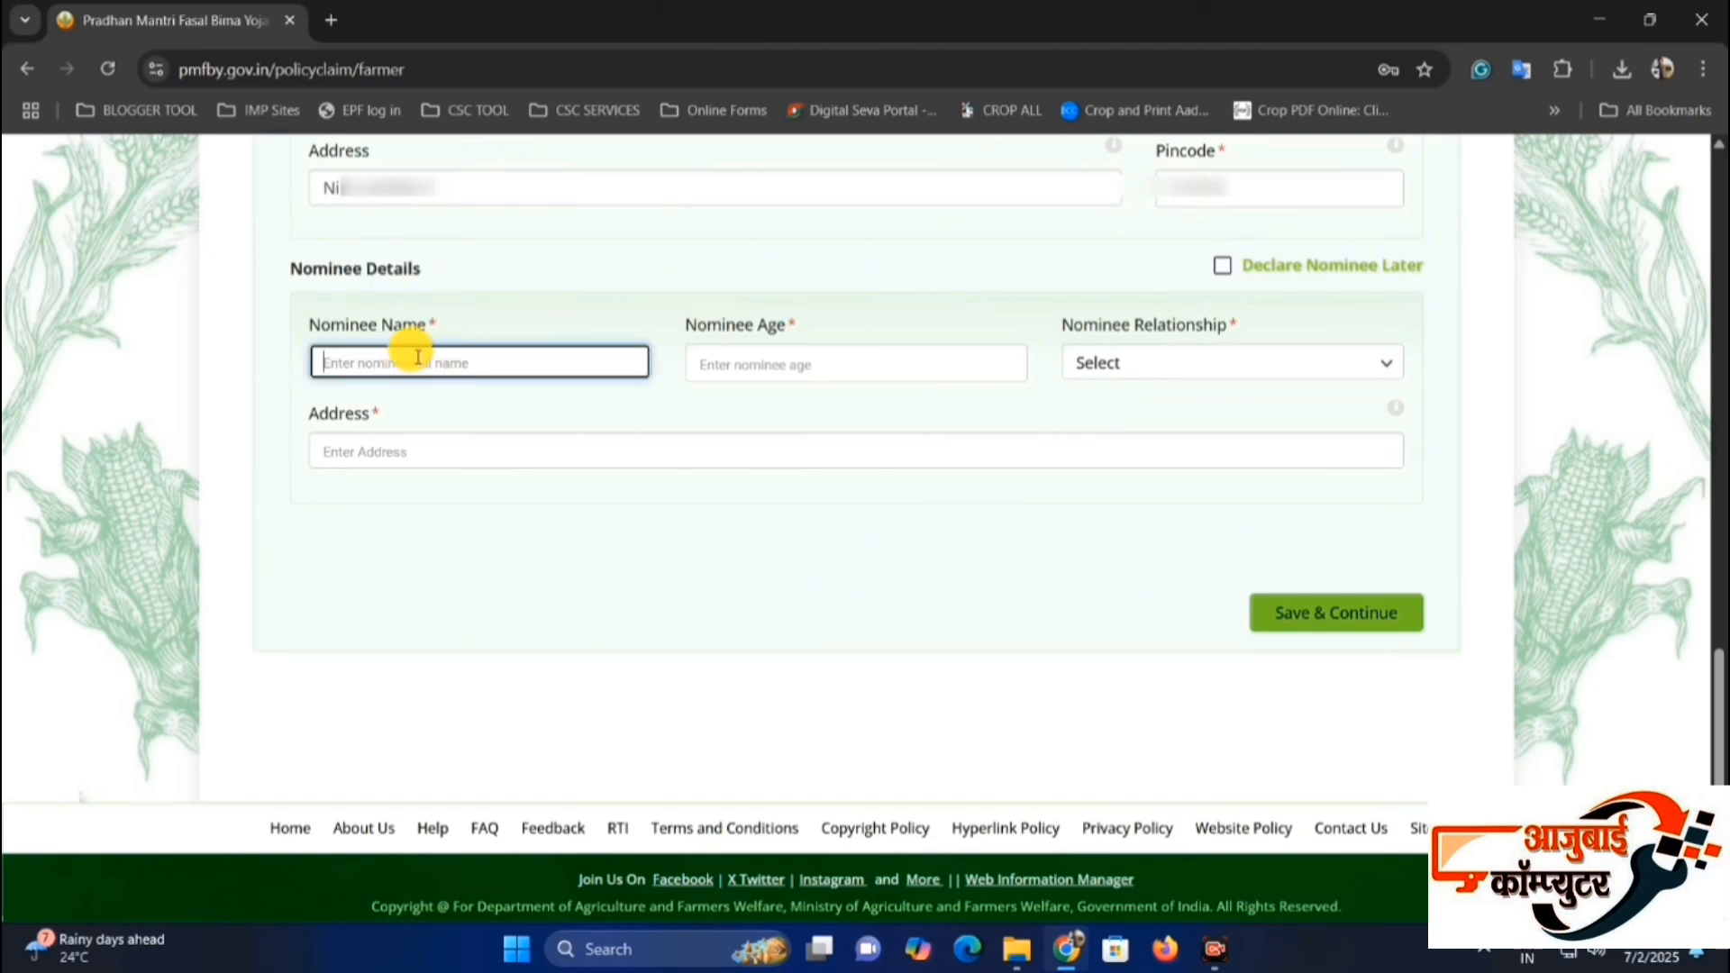
left_click(725, 356)
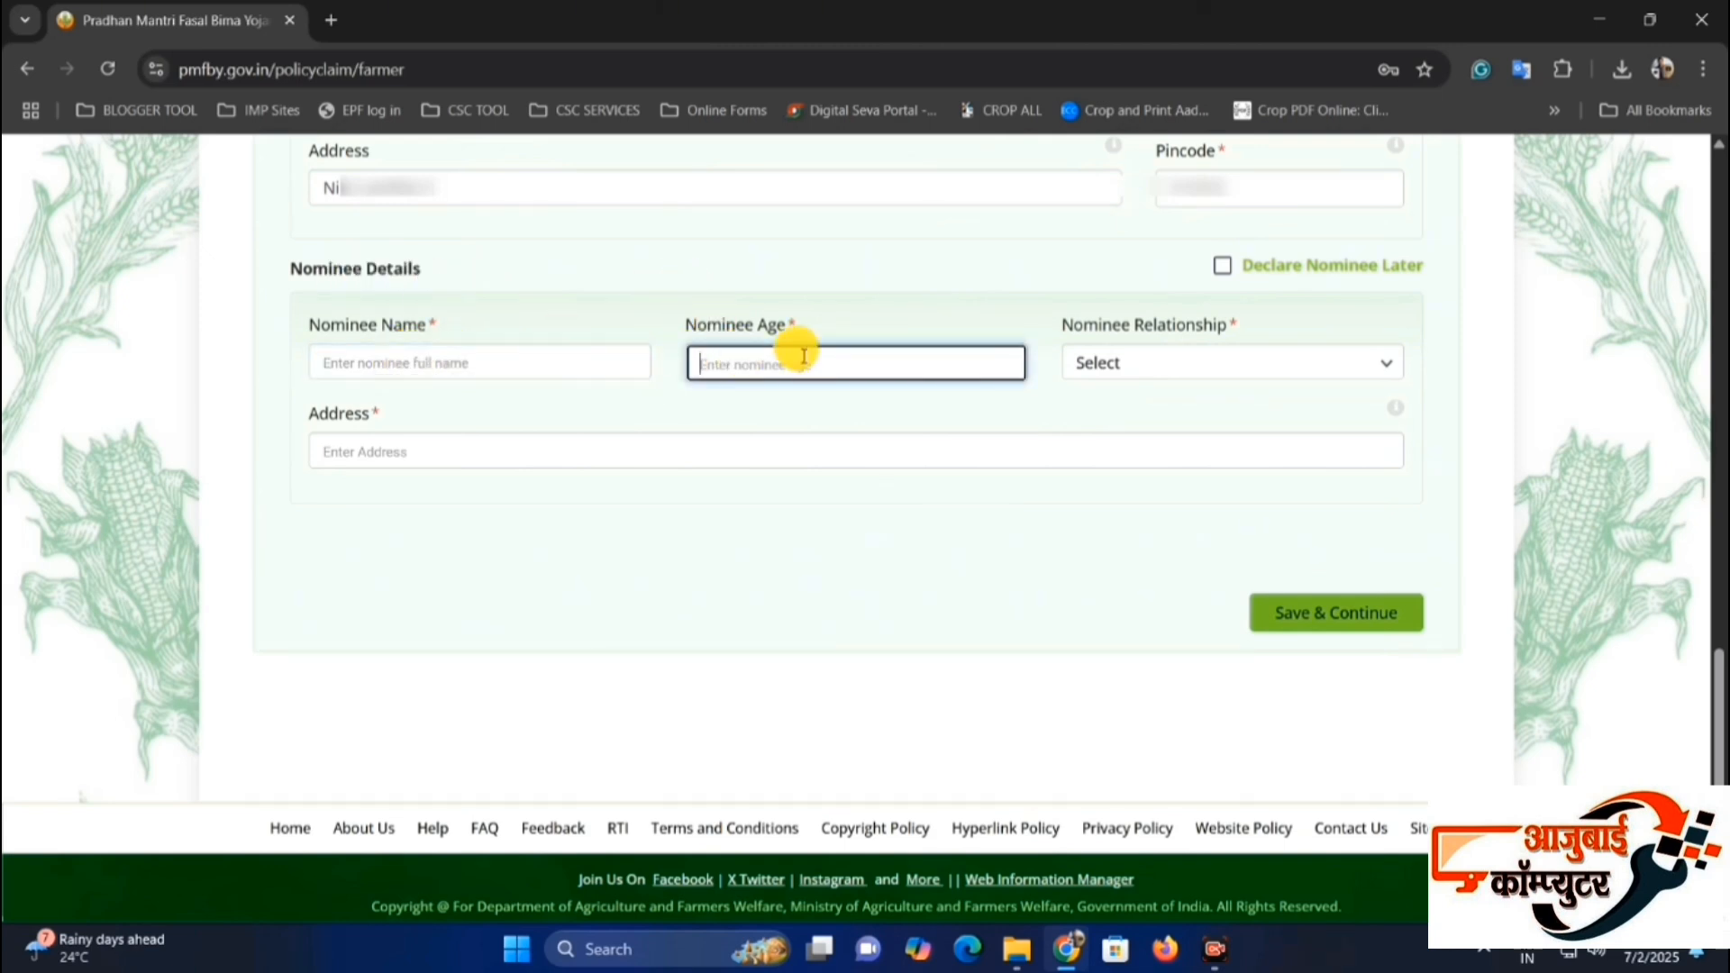
left_click(1079, 360)
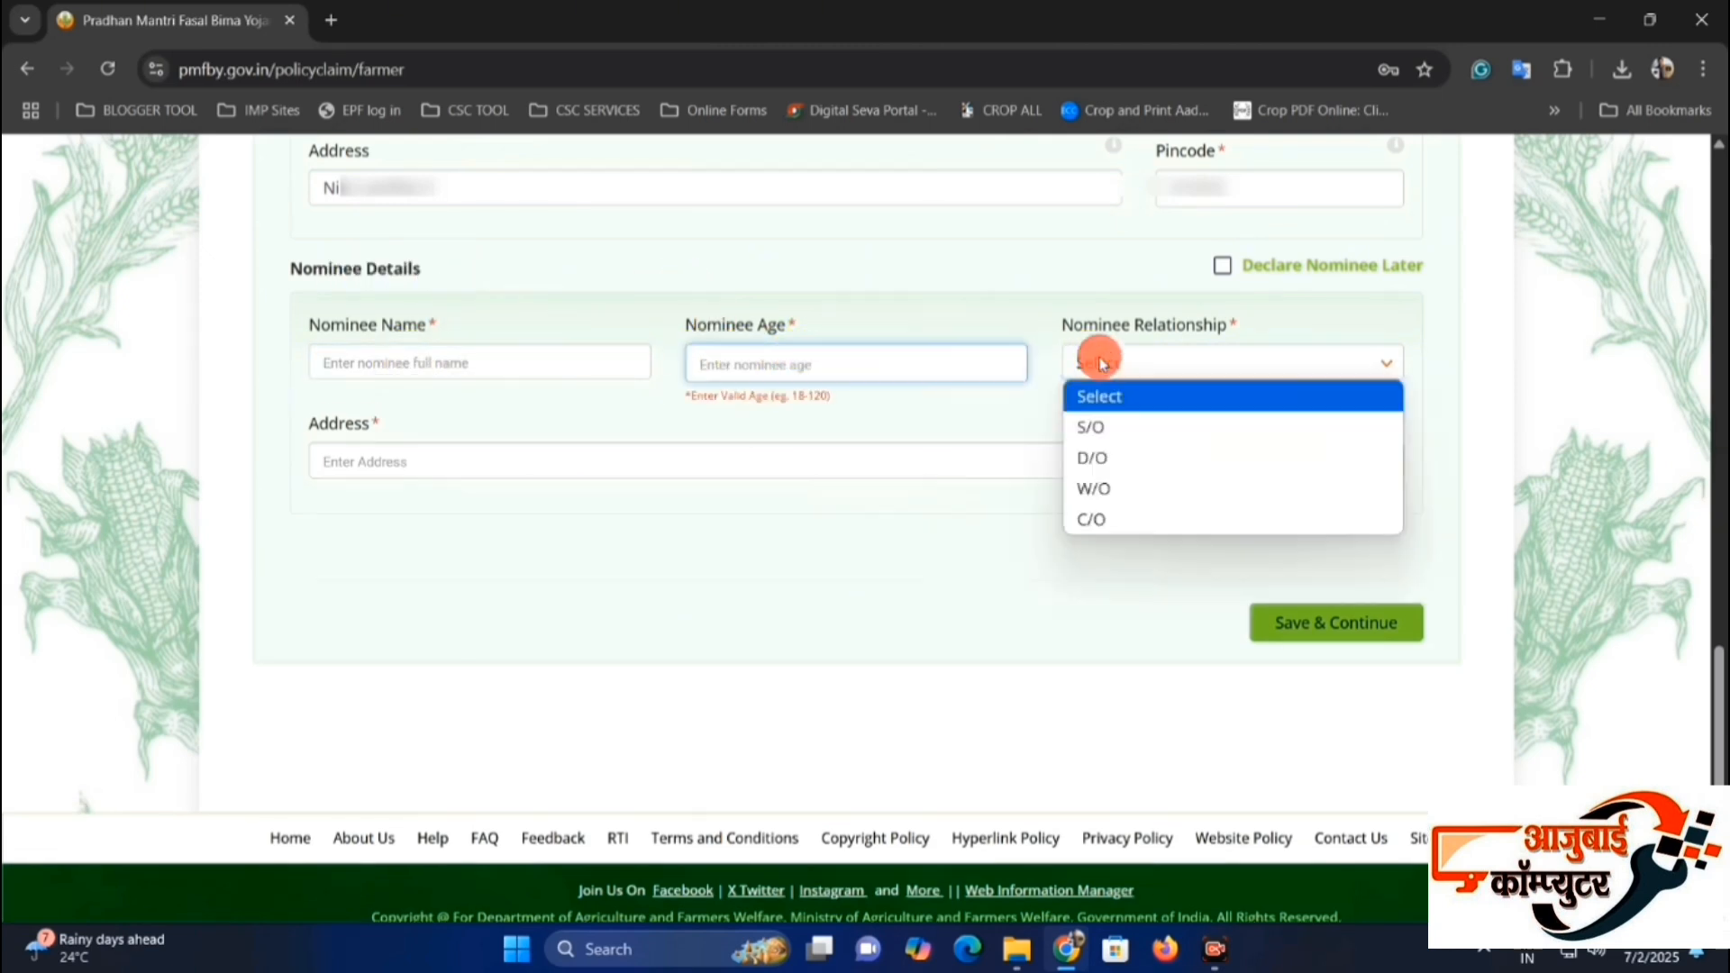
left_click(1113, 517)
left_click(440, 462)
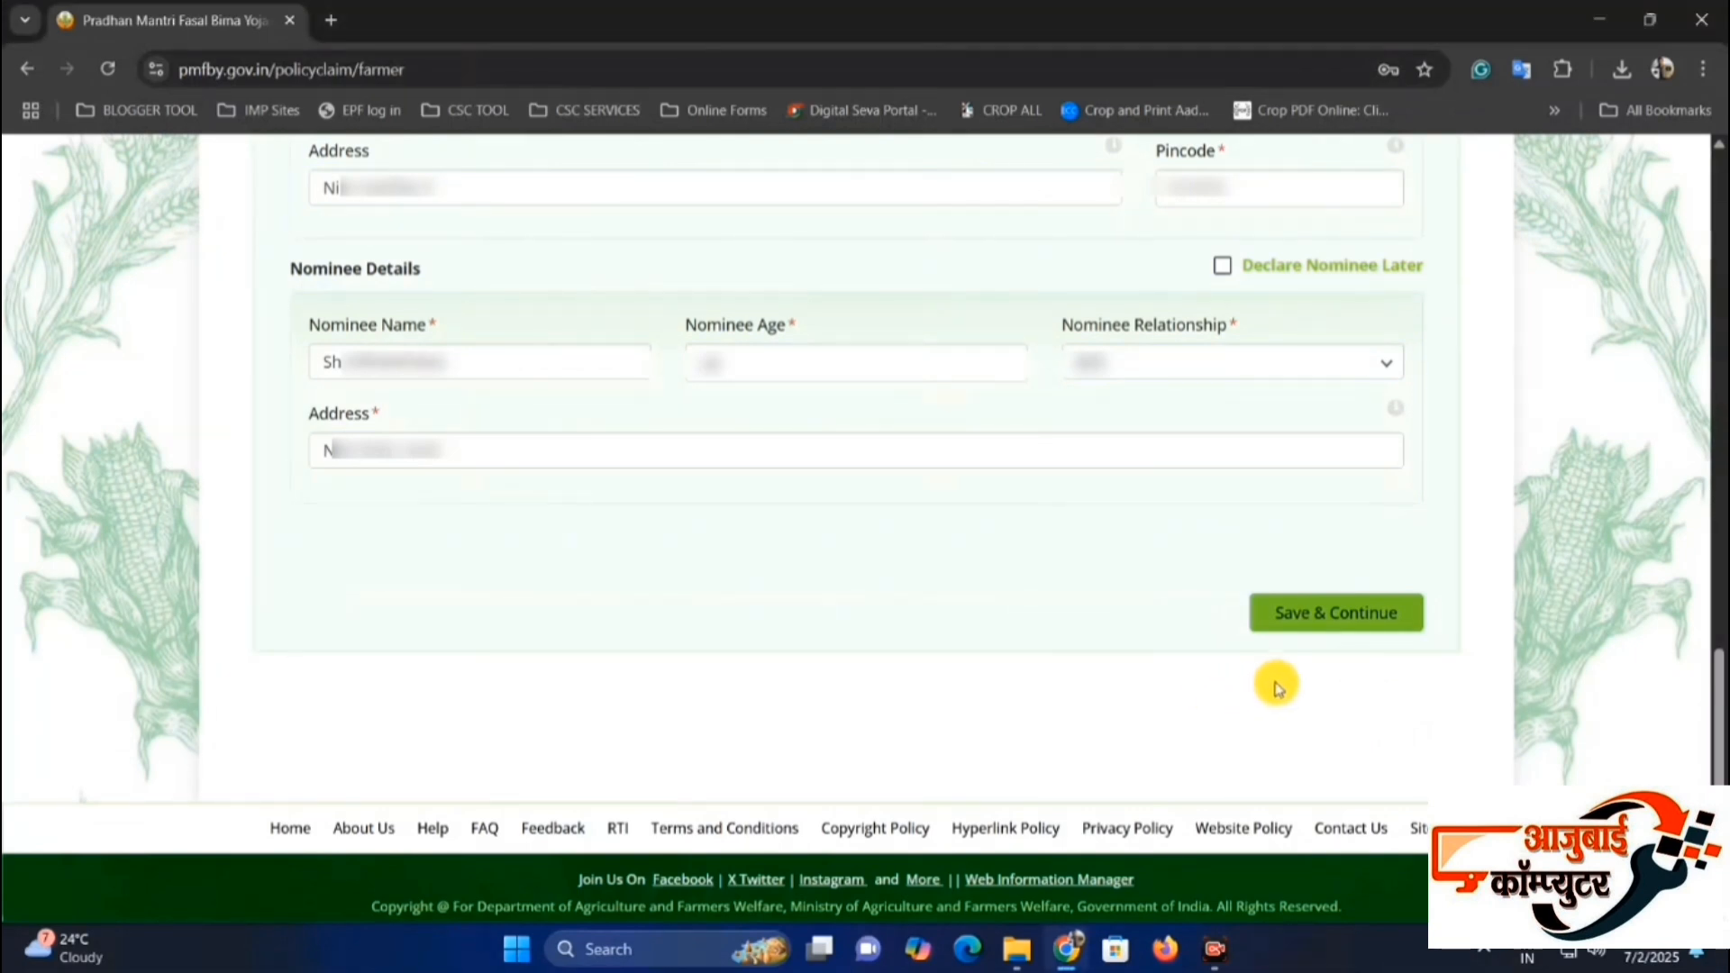
Check the nominee's name, age, relationship and address, and save the farmer details to continue to the crop details.
left_click_drag(339, 338, 461, 338)
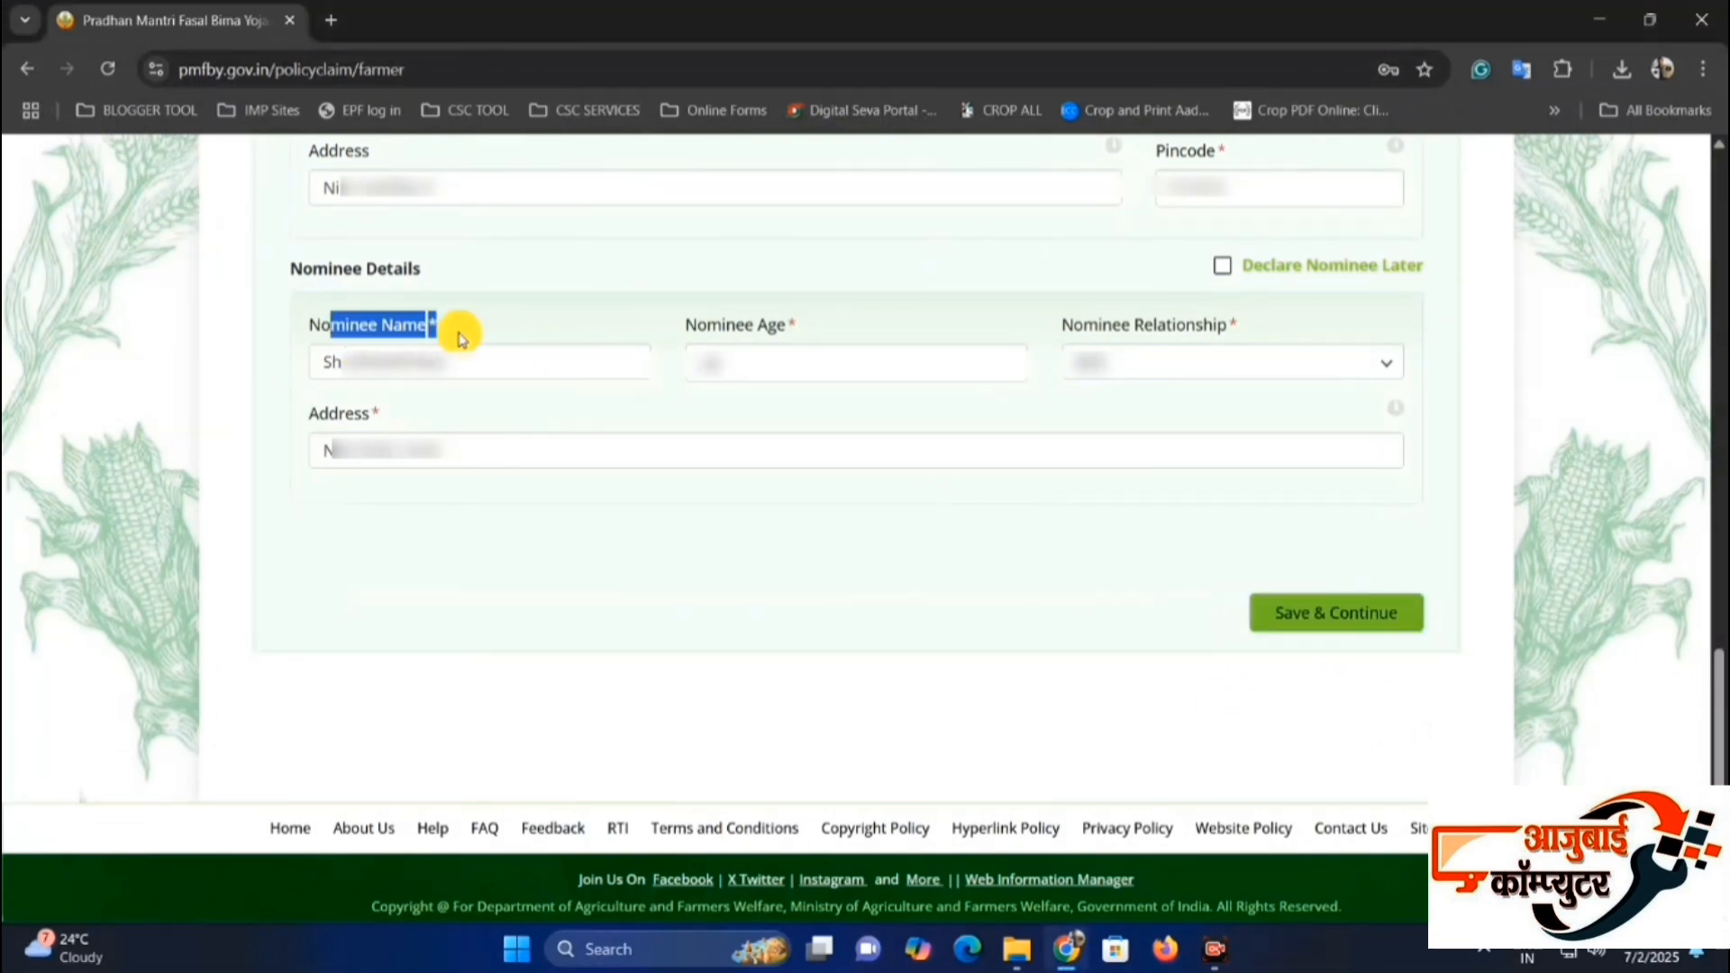
left_click(482, 342)
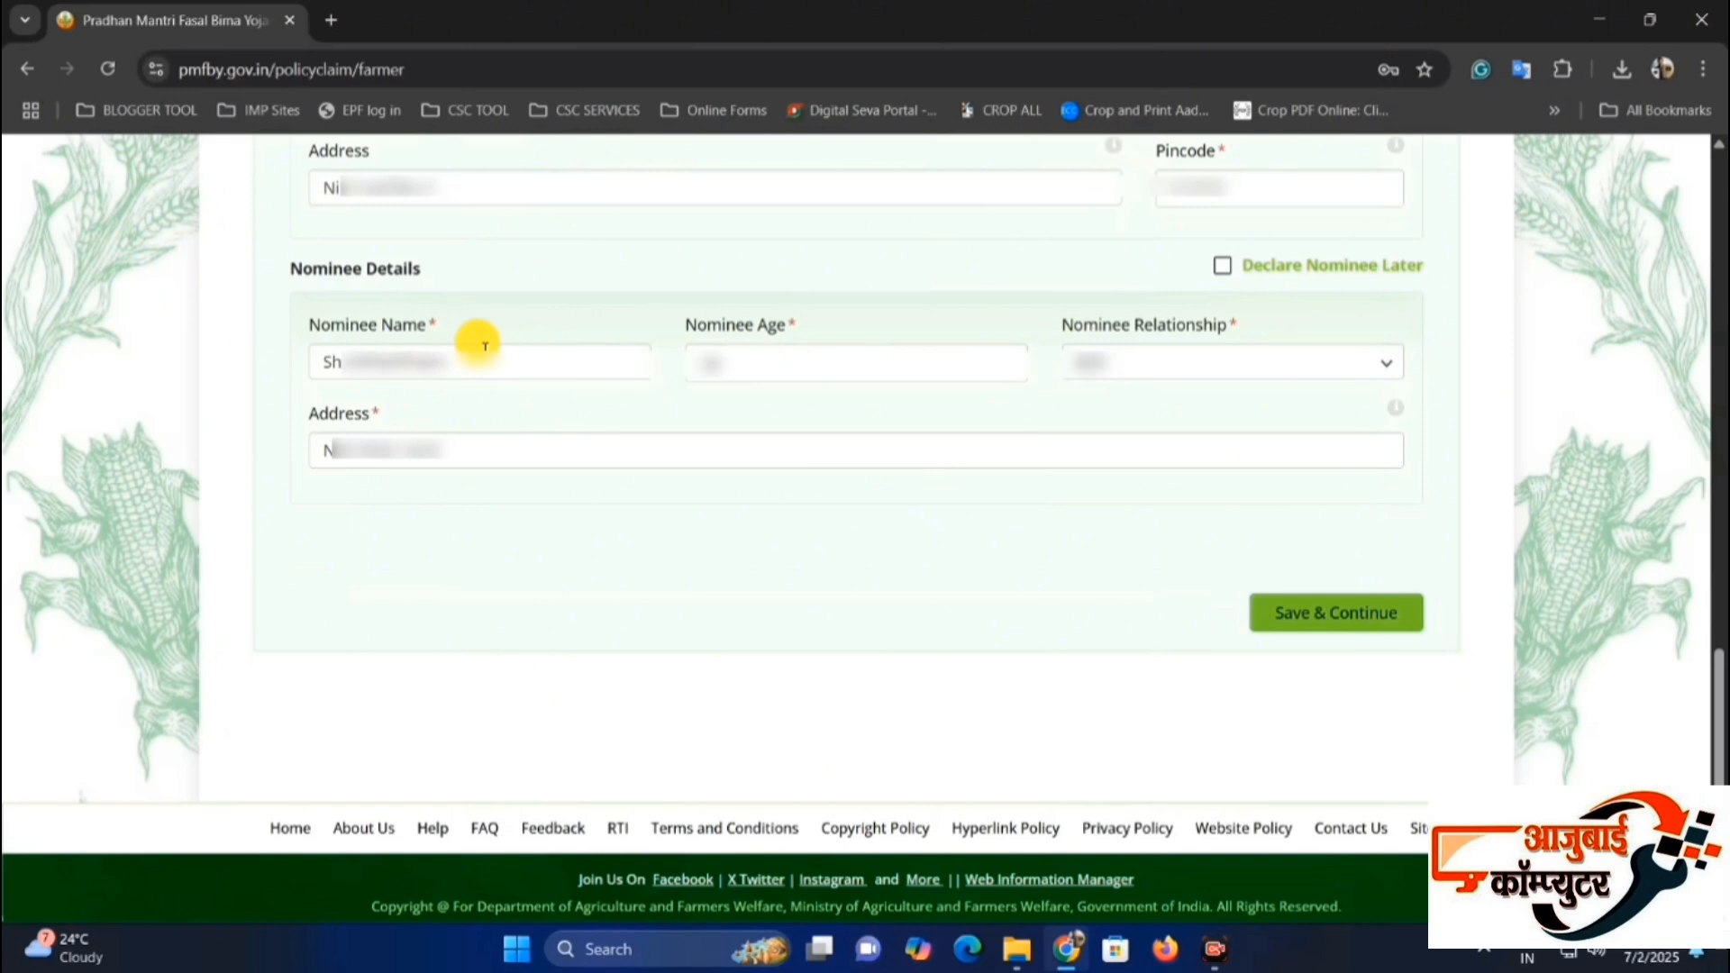
left_click(485, 347)
left_click_drag(681, 328, 757, 328)
left_click(816, 356)
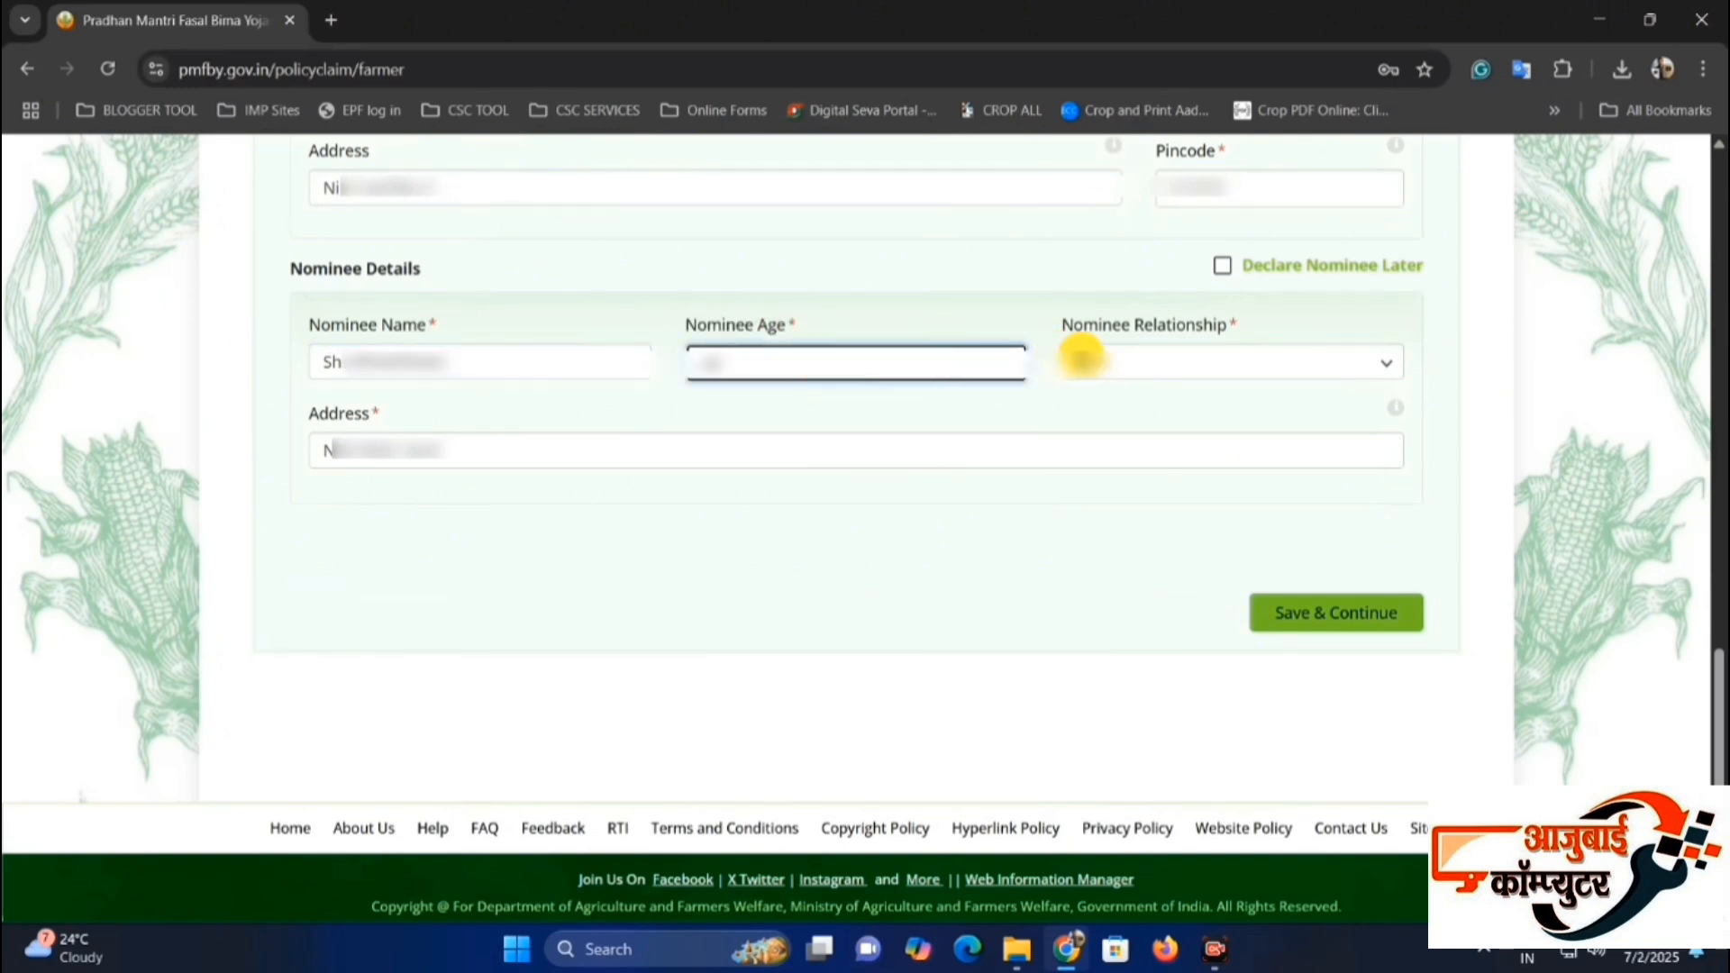
left_click(1082, 358)
left_click(1116, 488)
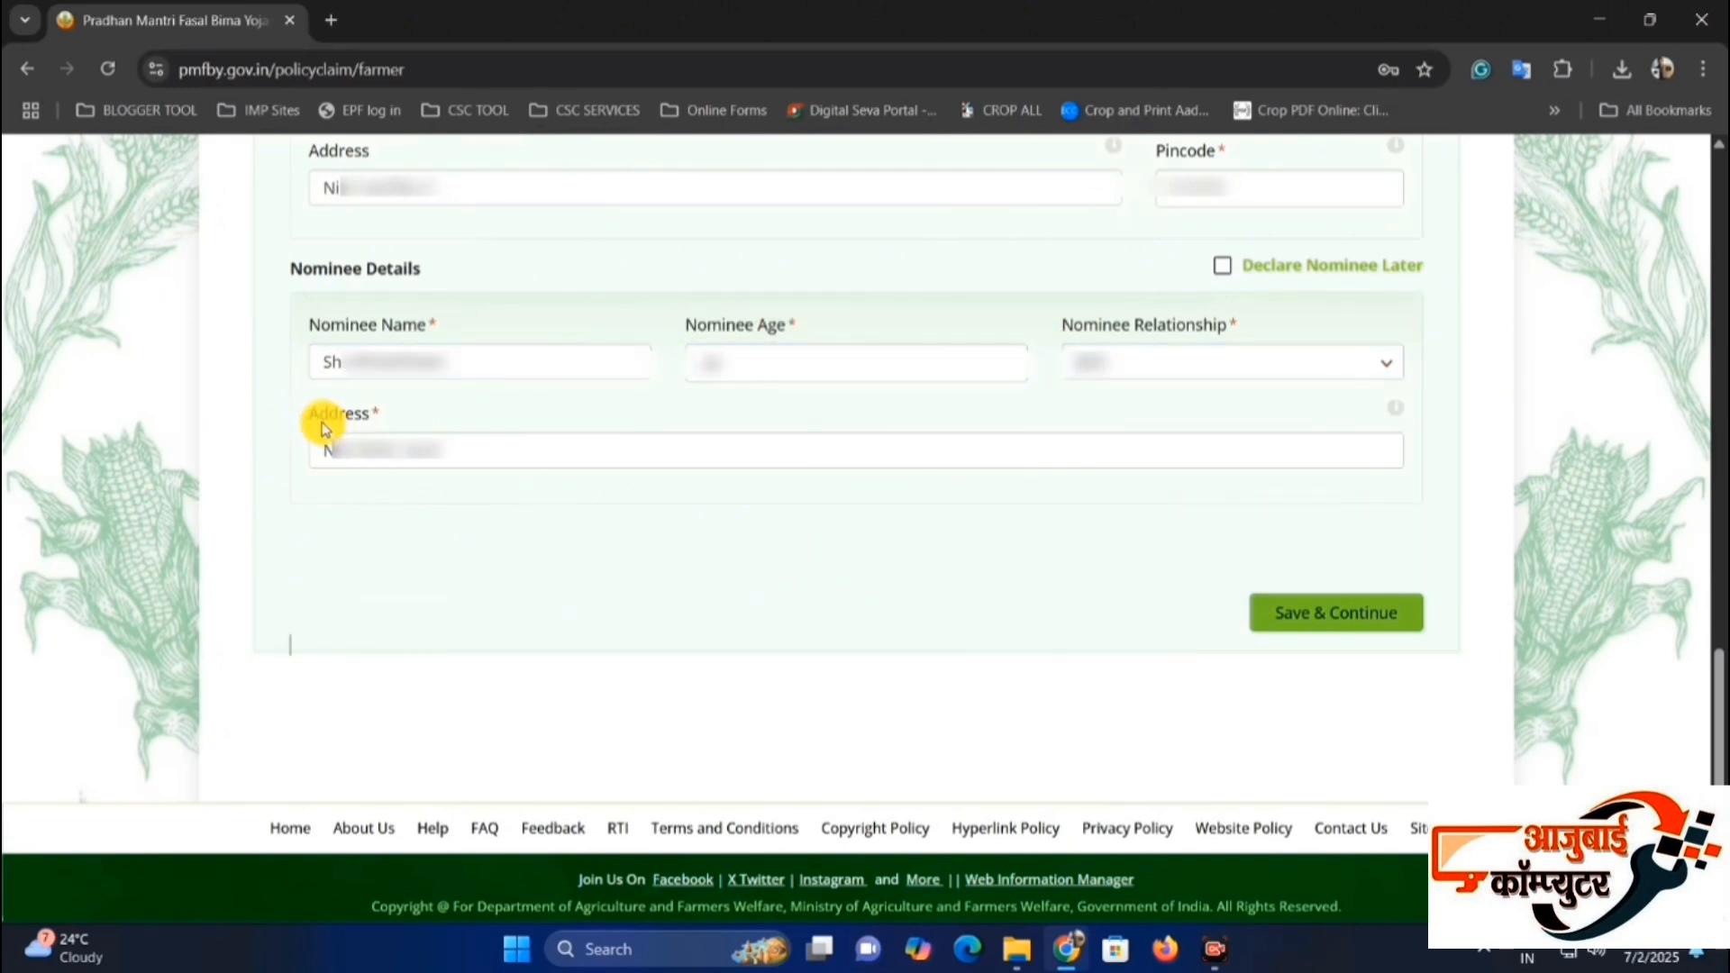
left_click_drag(325, 429, 425, 432)
left_click(506, 517)
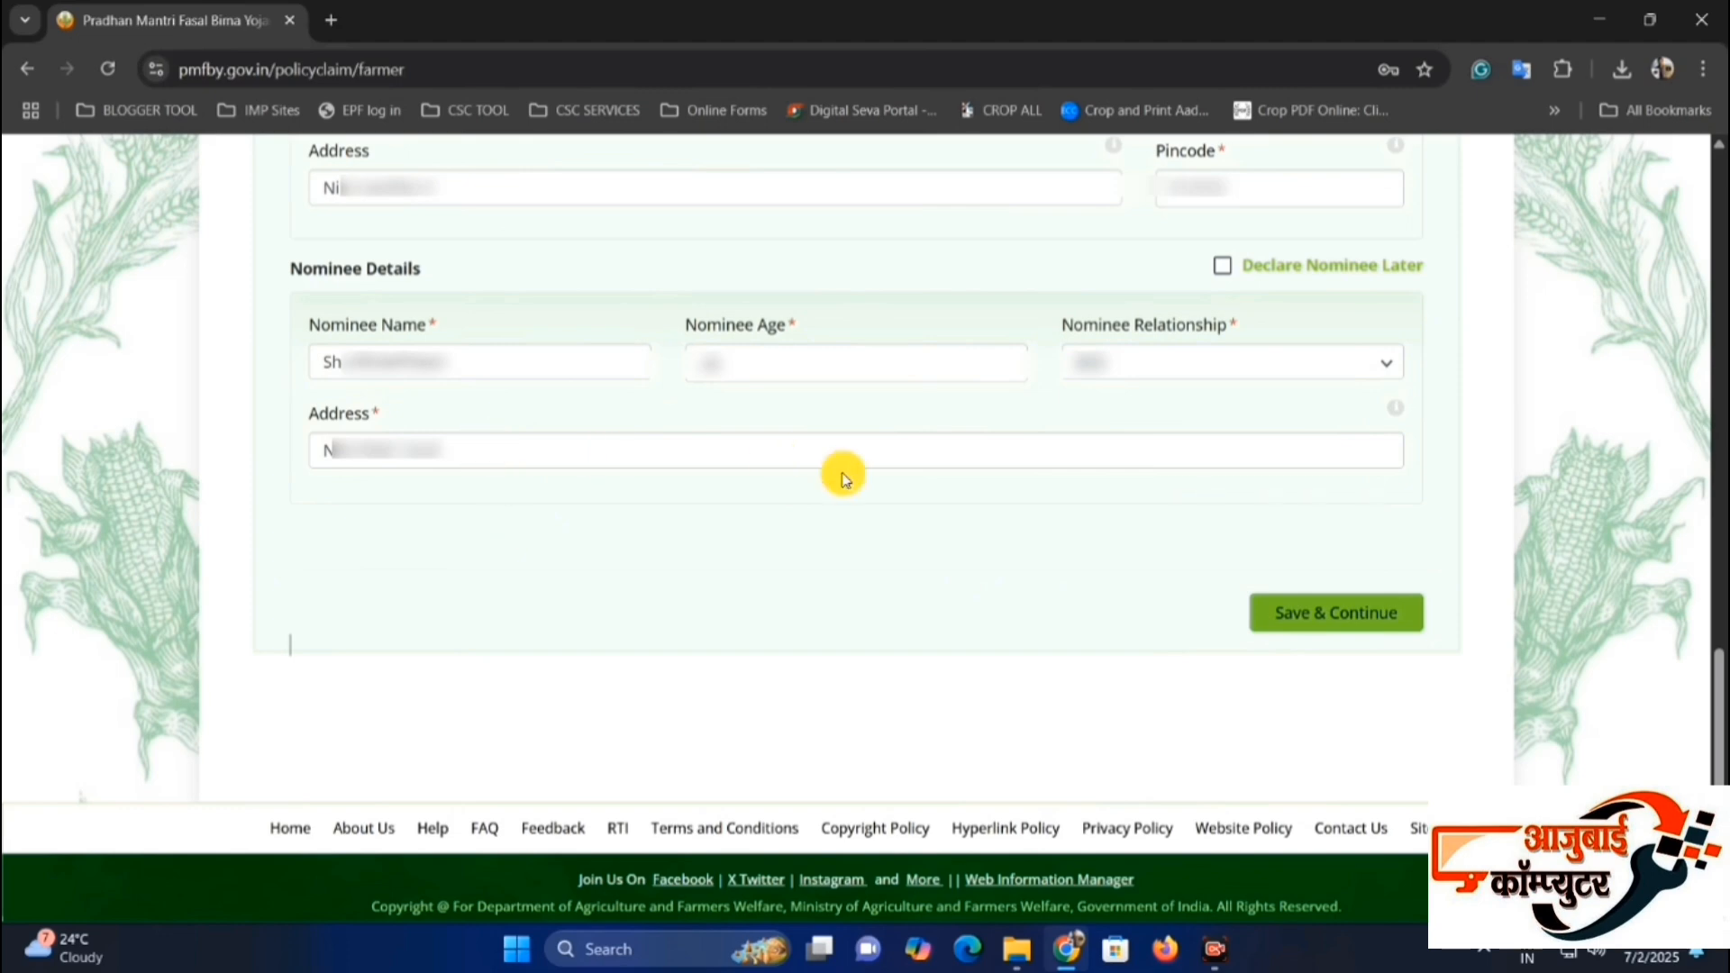
left_click(1401, 616)
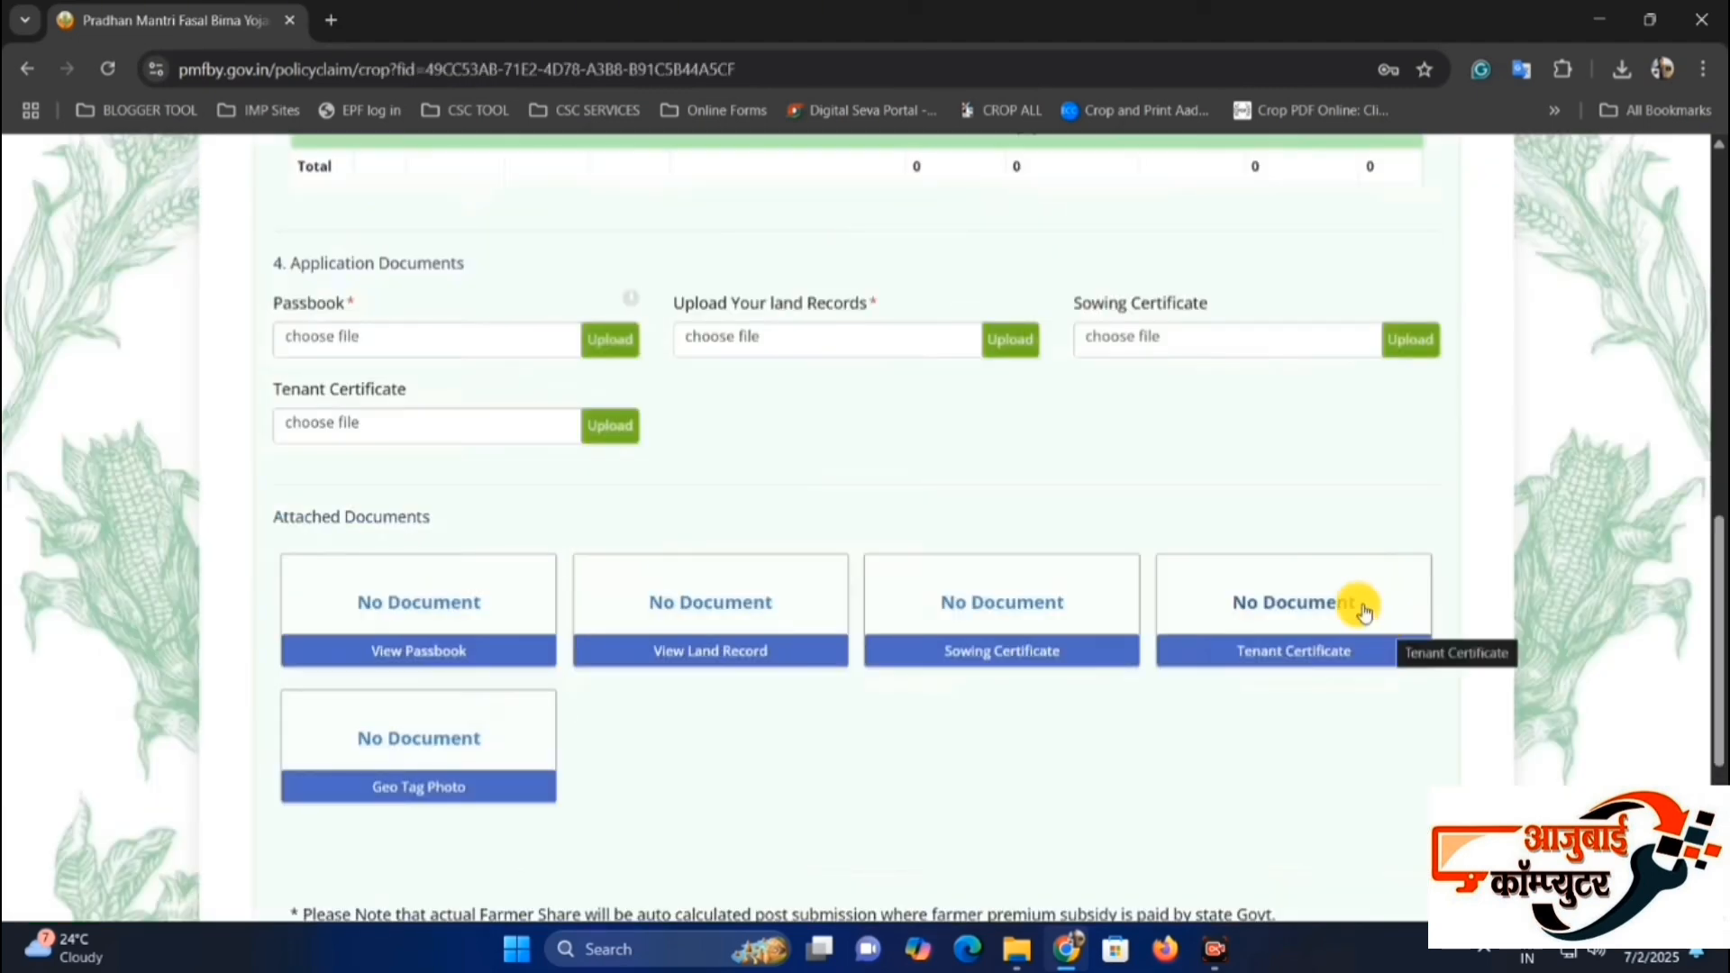
Examine the crop details page, including the Crop Details location fields, the crop table and the Application Documents section.
scroll(1349, 699, "up", 10)
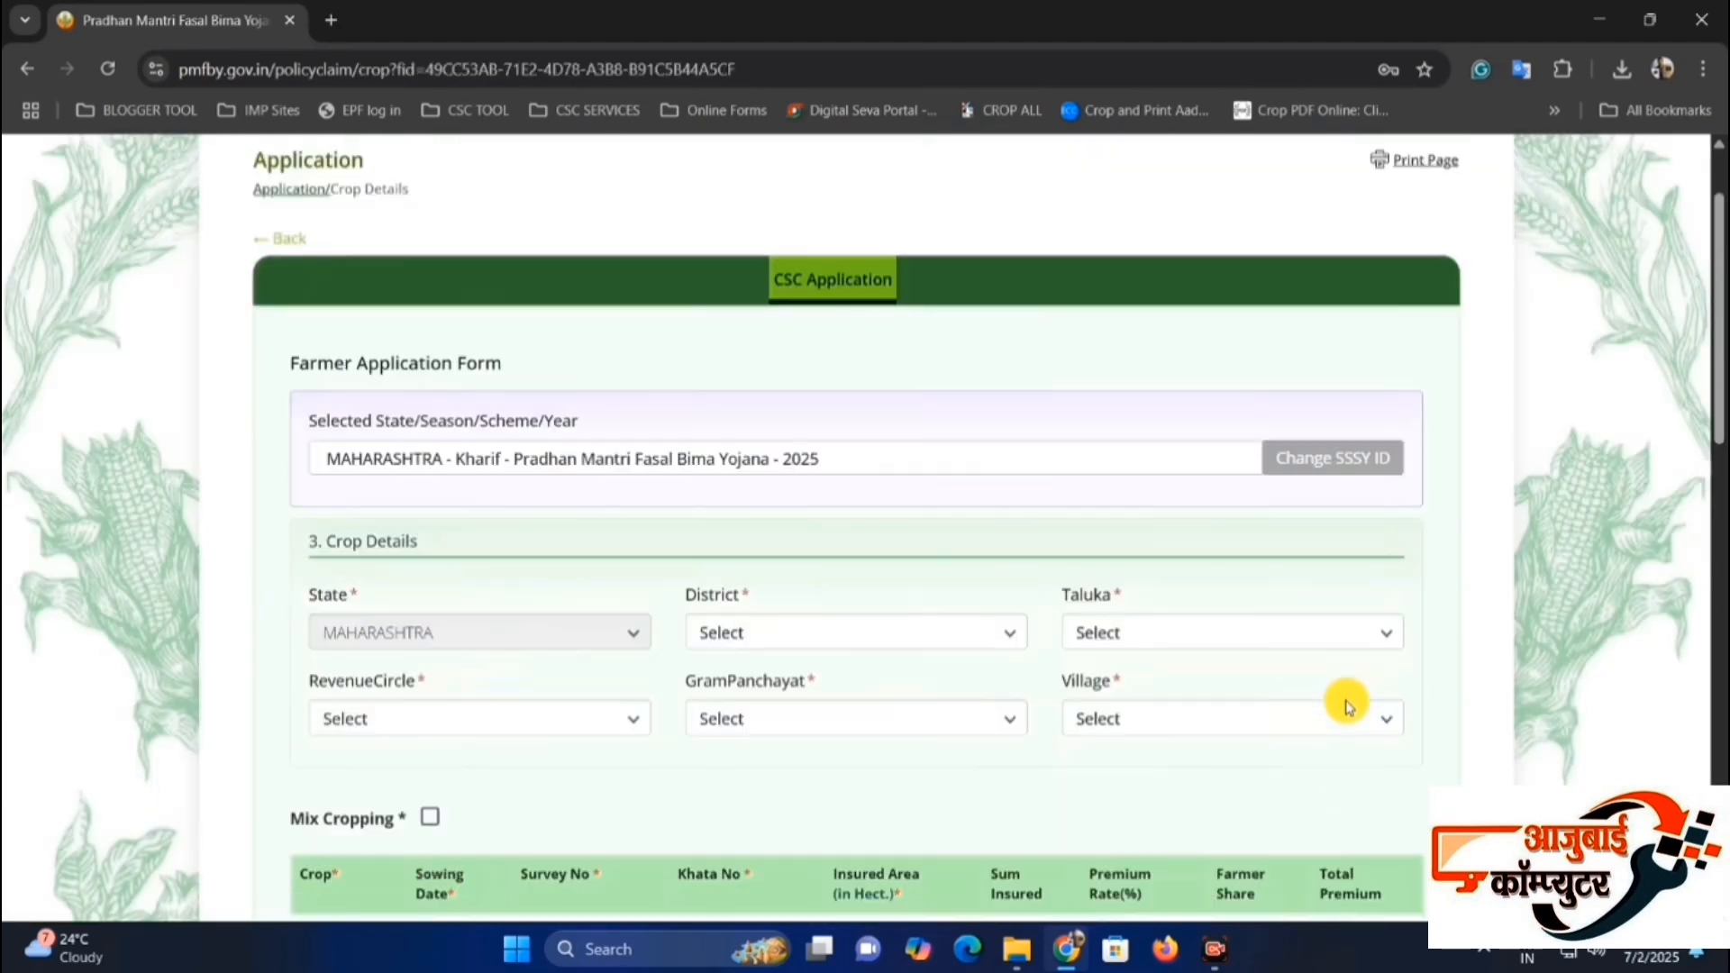
scroll(1253, 622, "down", 3)
scroll(1259, 609, "up", 1)
scroll(1259, 603, "down", 1)
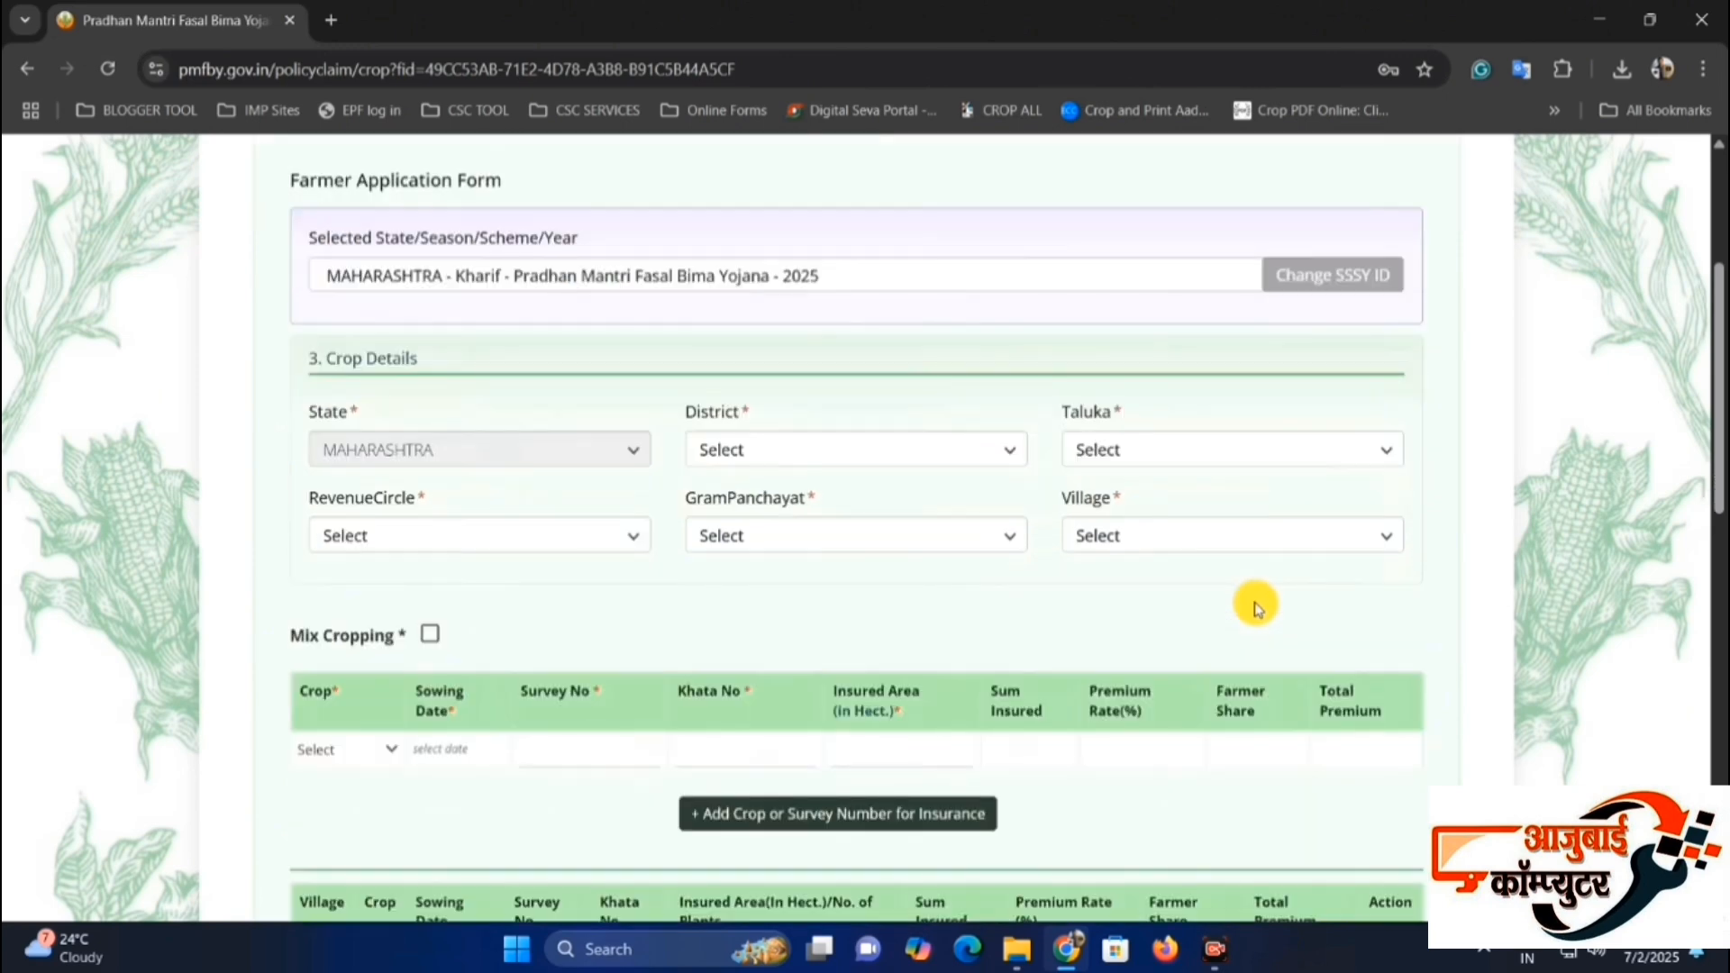
scroll(1257, 604, "down", 3)
scroll(1256, 603, "up", 2)
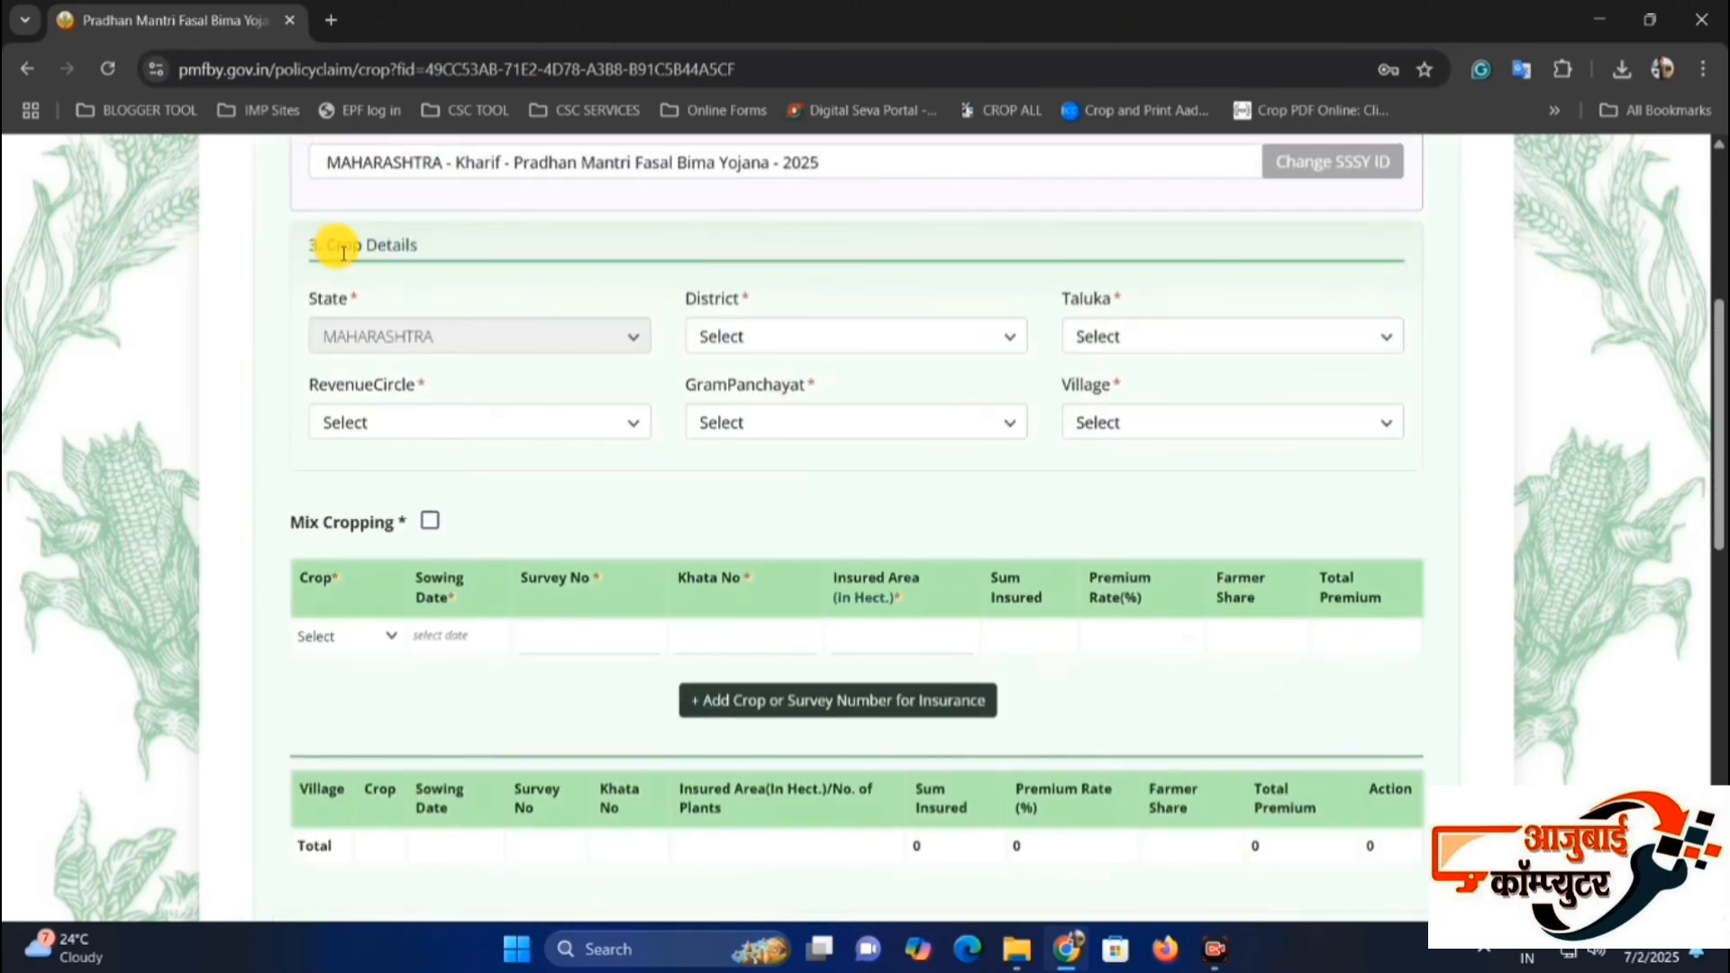
left_click_drag(326, 246, 481, 252)
left_click(456, 252)
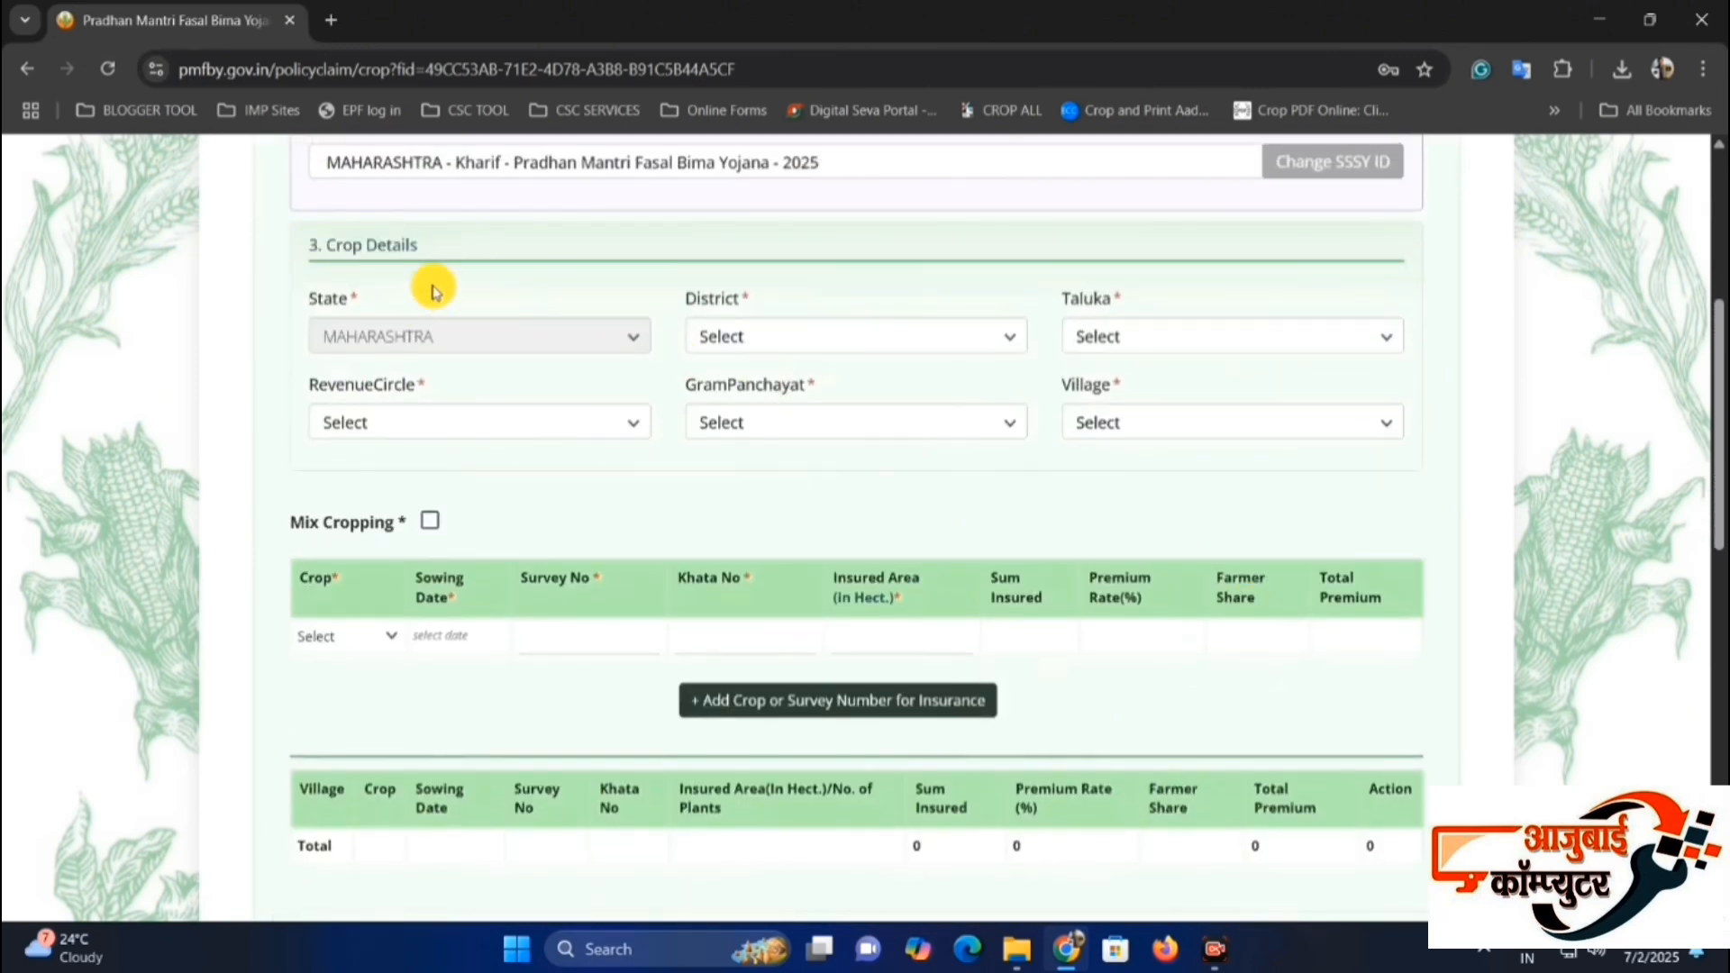
left_click_drag(331, 239, 422, 239)
left_click(422, 239)
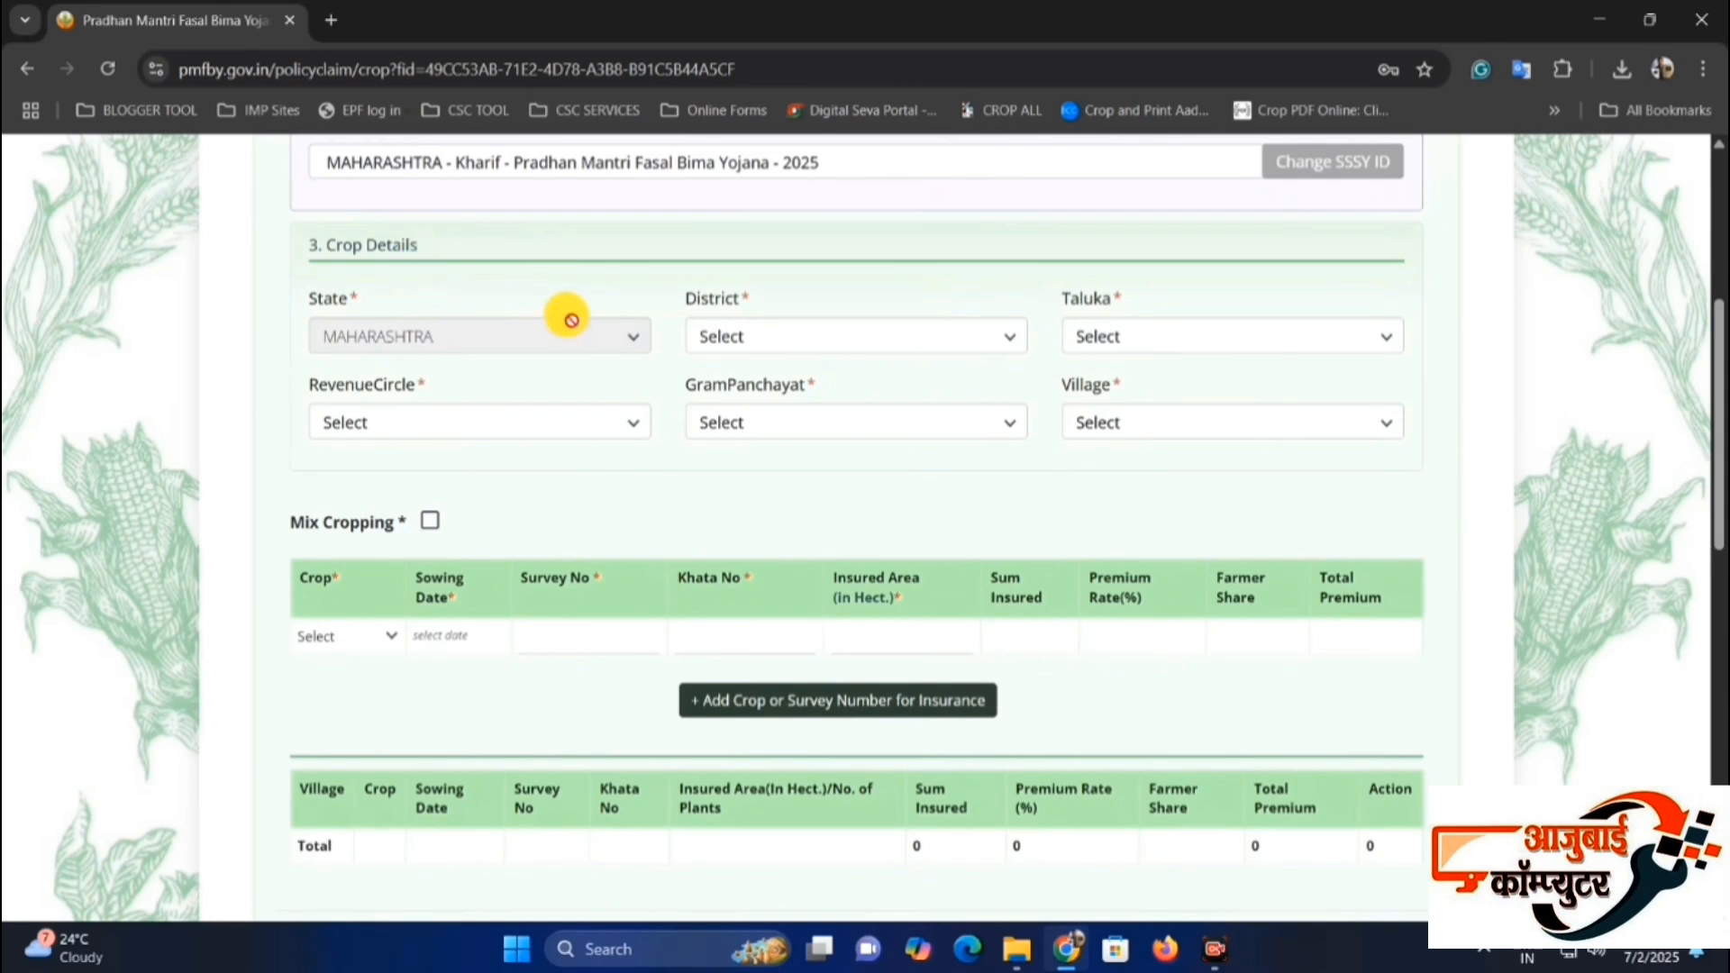
Set the district to Pune and the taluka to Purandhar in the Crop Details.
left_click(764, 339)
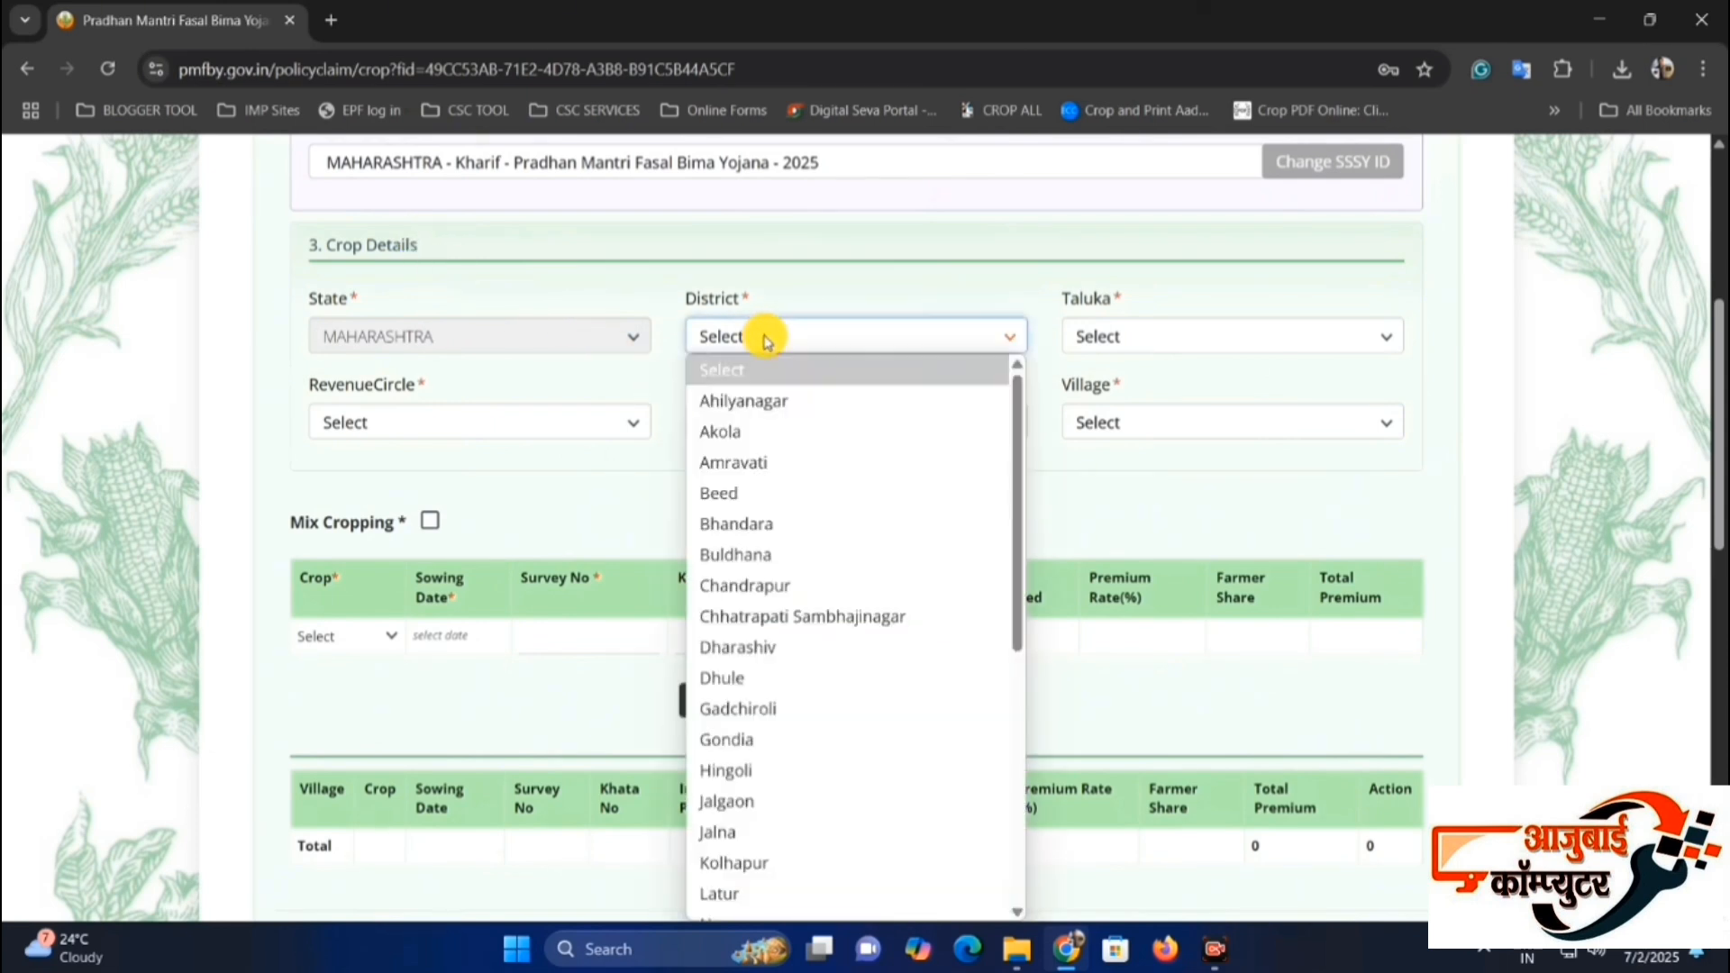
key("p")
key("p")
key("p")
key("Return")
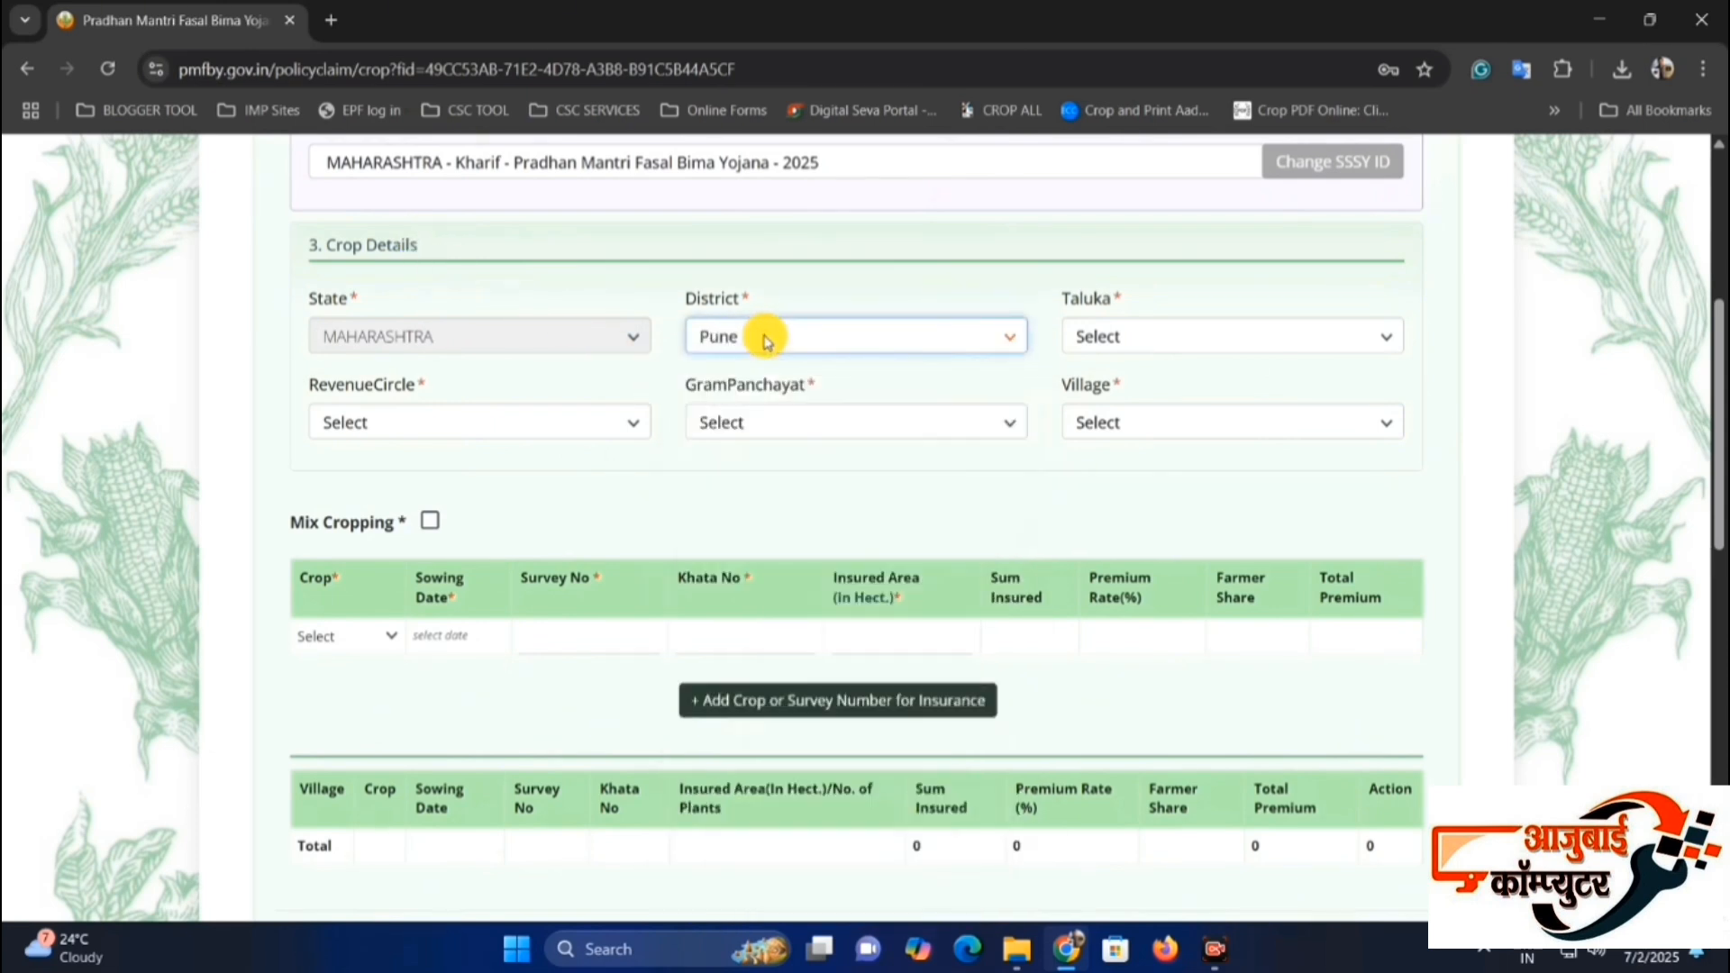
left_click(1180, 333)
key("p")
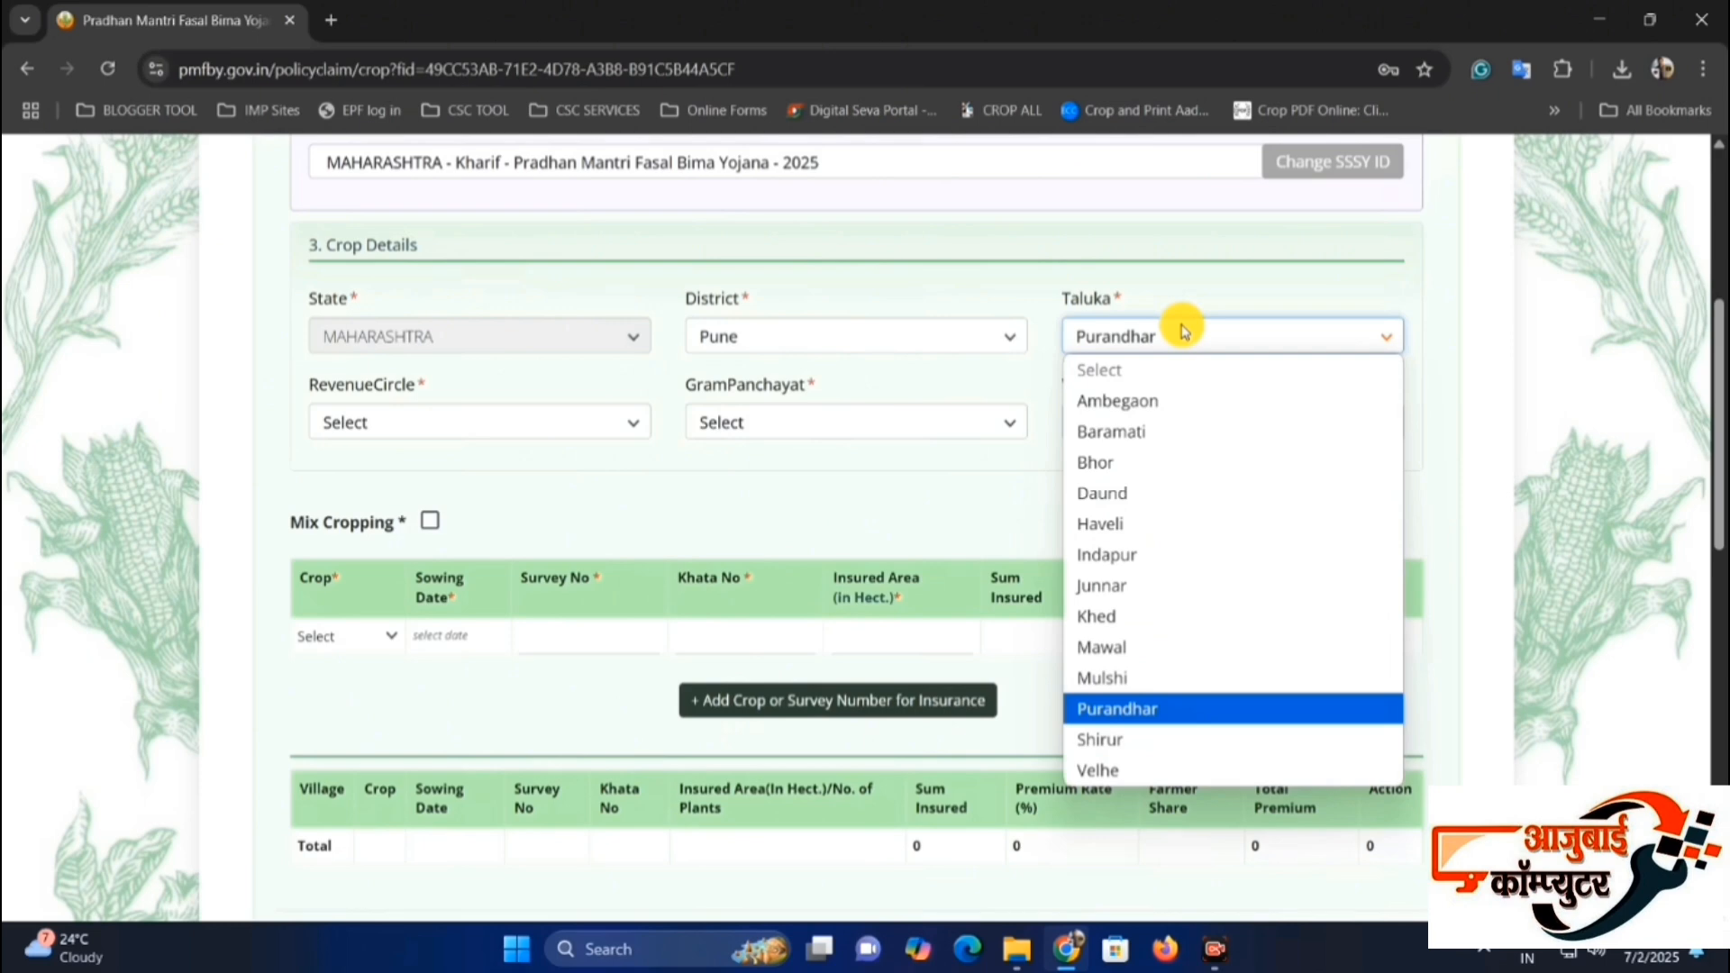
key("Return")
Set the revenue circle to Valha in the Crop Details.
scroll(451, 390, "down", 1)
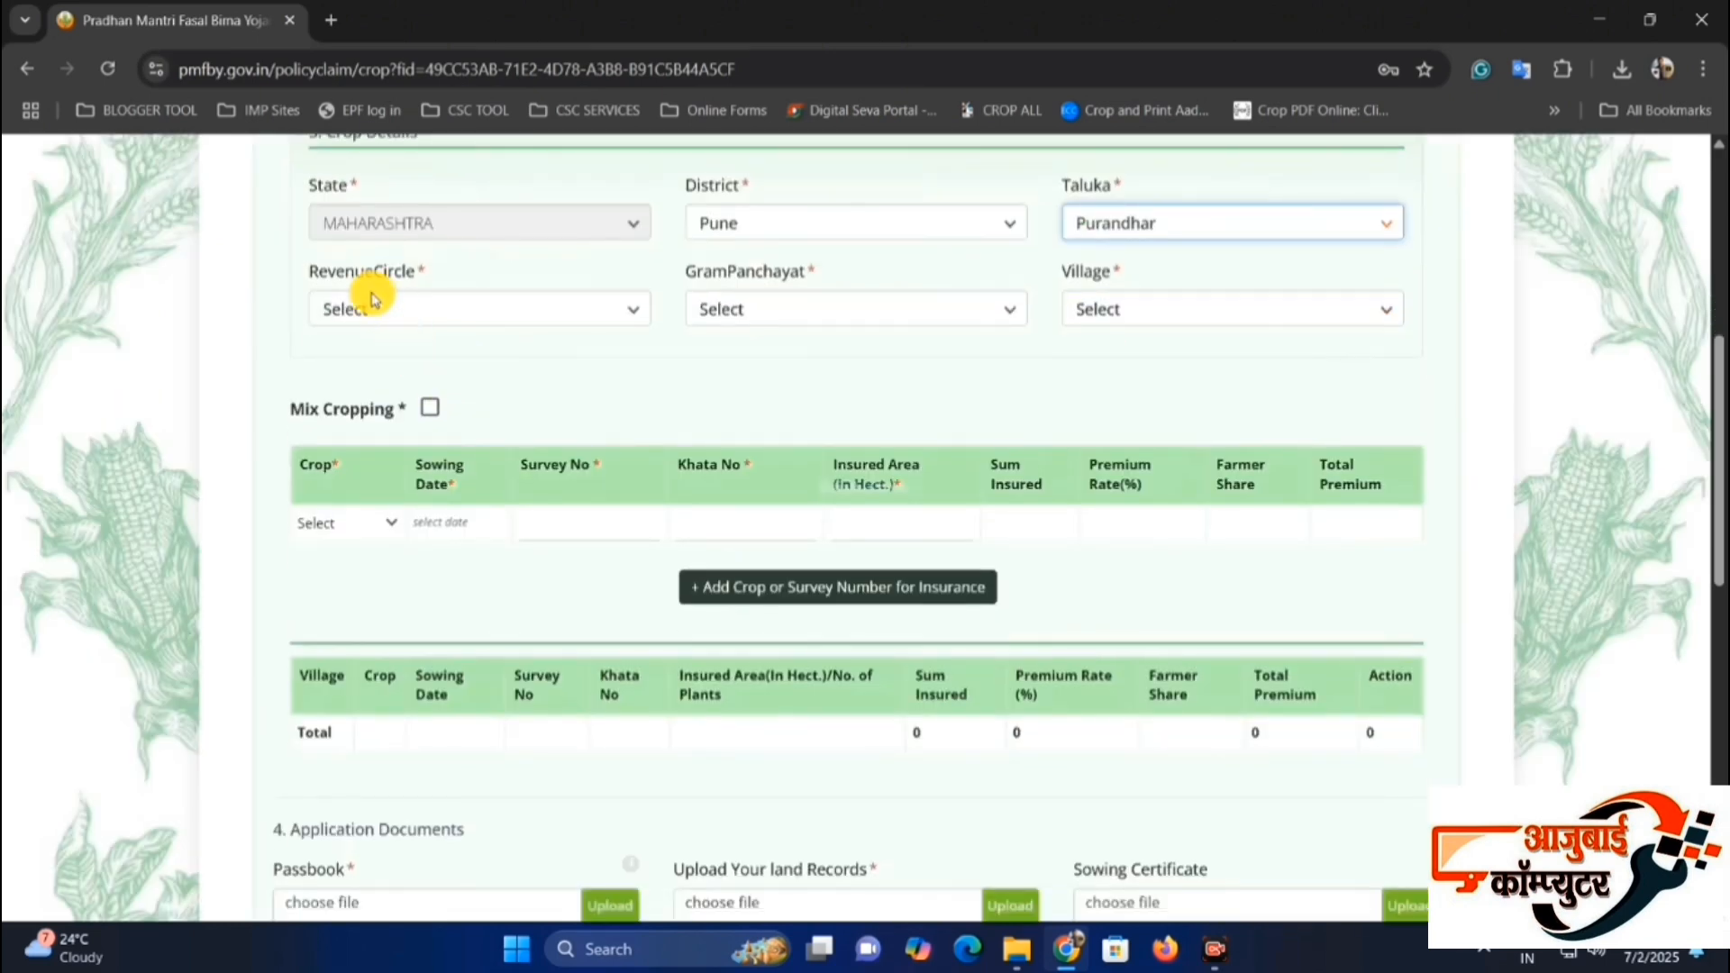
left_click_drag(327, 272, 417, 279)
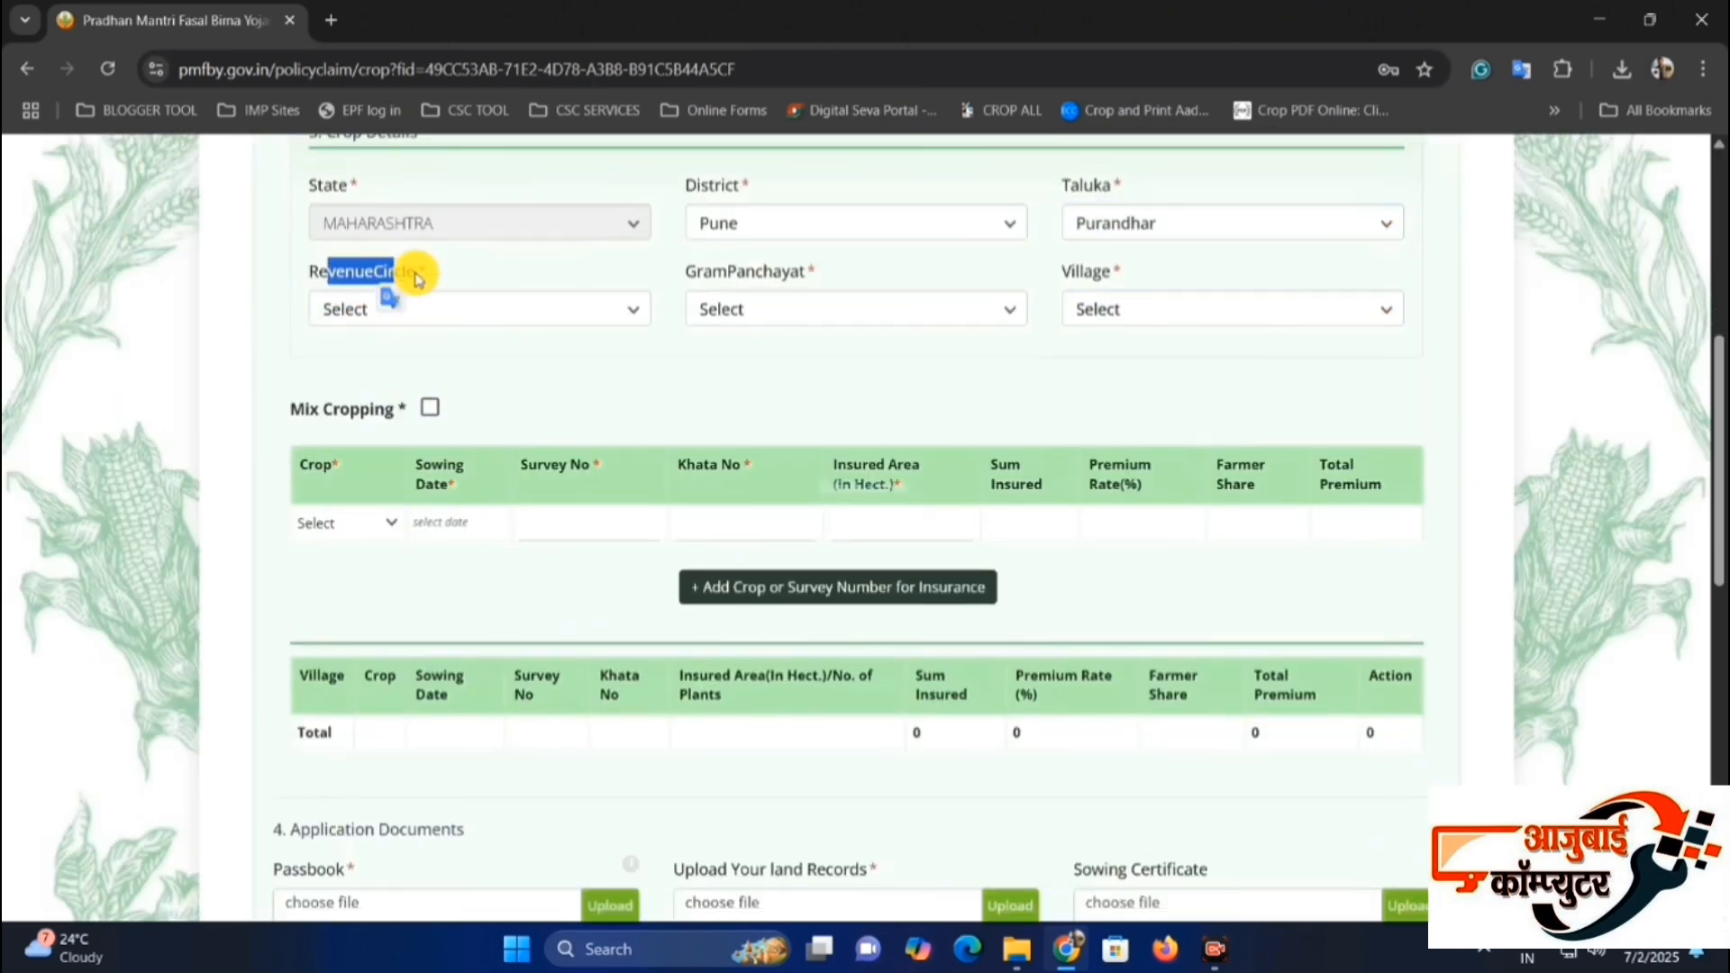
left_click(385, 310)
left_click(351, 588)
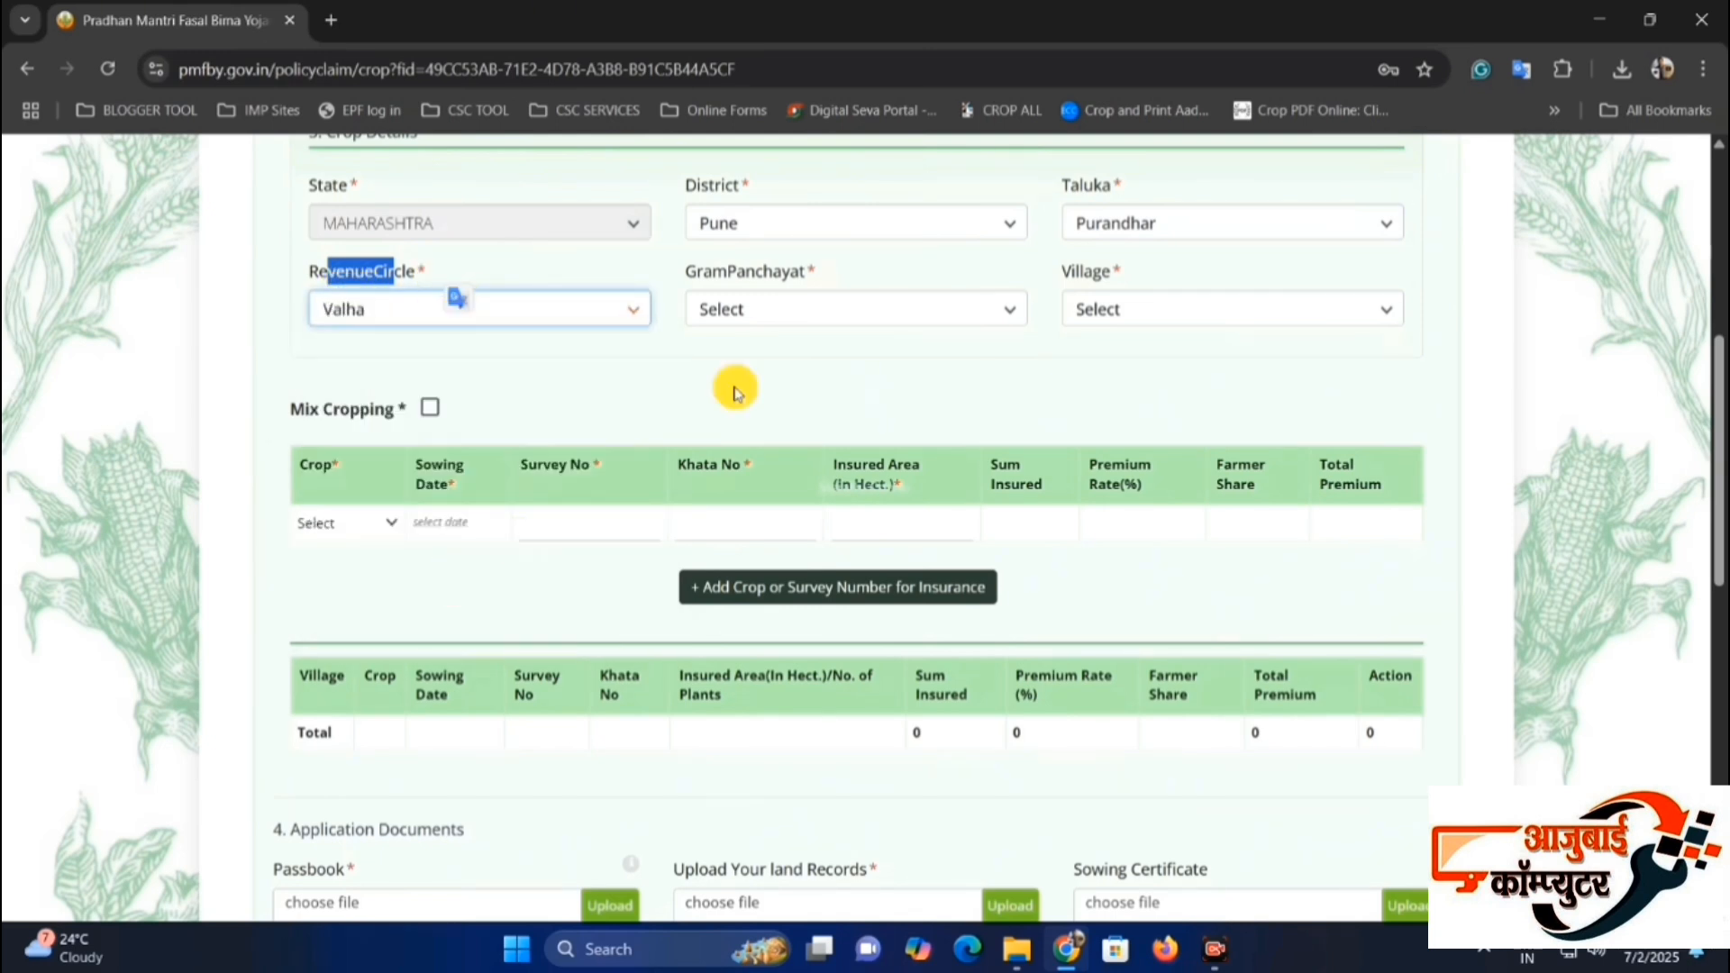
Choose the gram panchayat and the village in the Crop Details.
left_click_drag(685, 272, 842, 339)
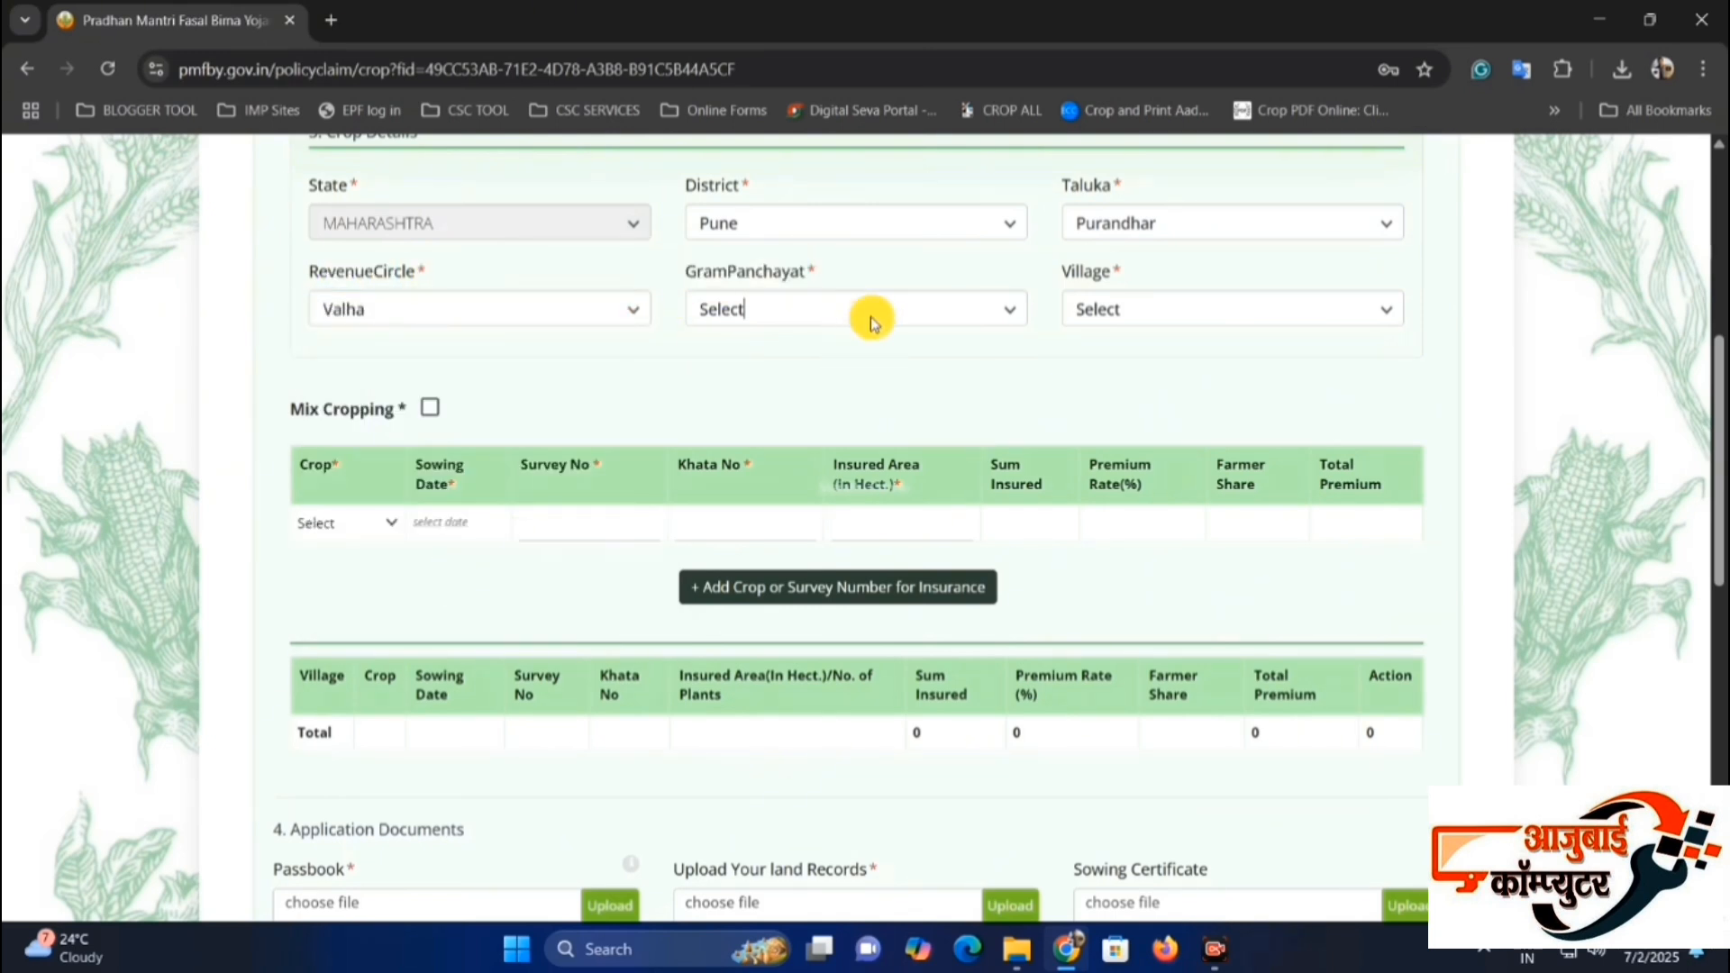
left_click(872, 317)
left_click(1082, 309)
left_click(1122, 309)
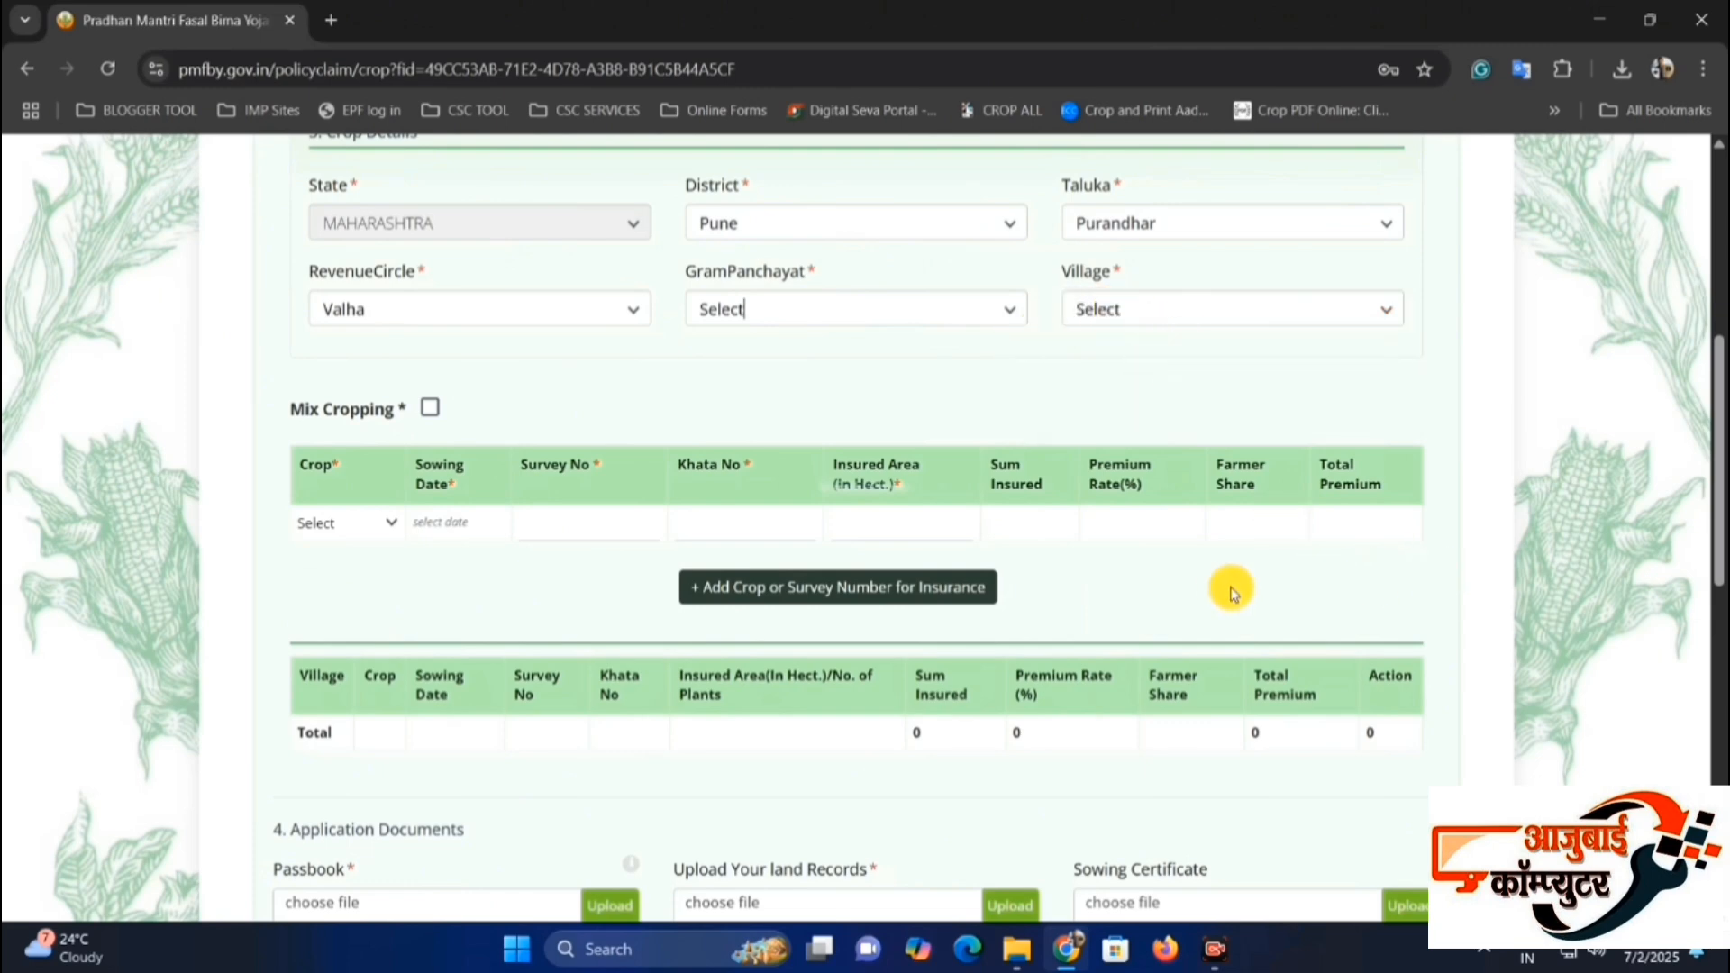
scroll(1203, 716, "down", 3)
scroll(1124, 618, "down", 1)
scroll(1124, 618, "up", 1)
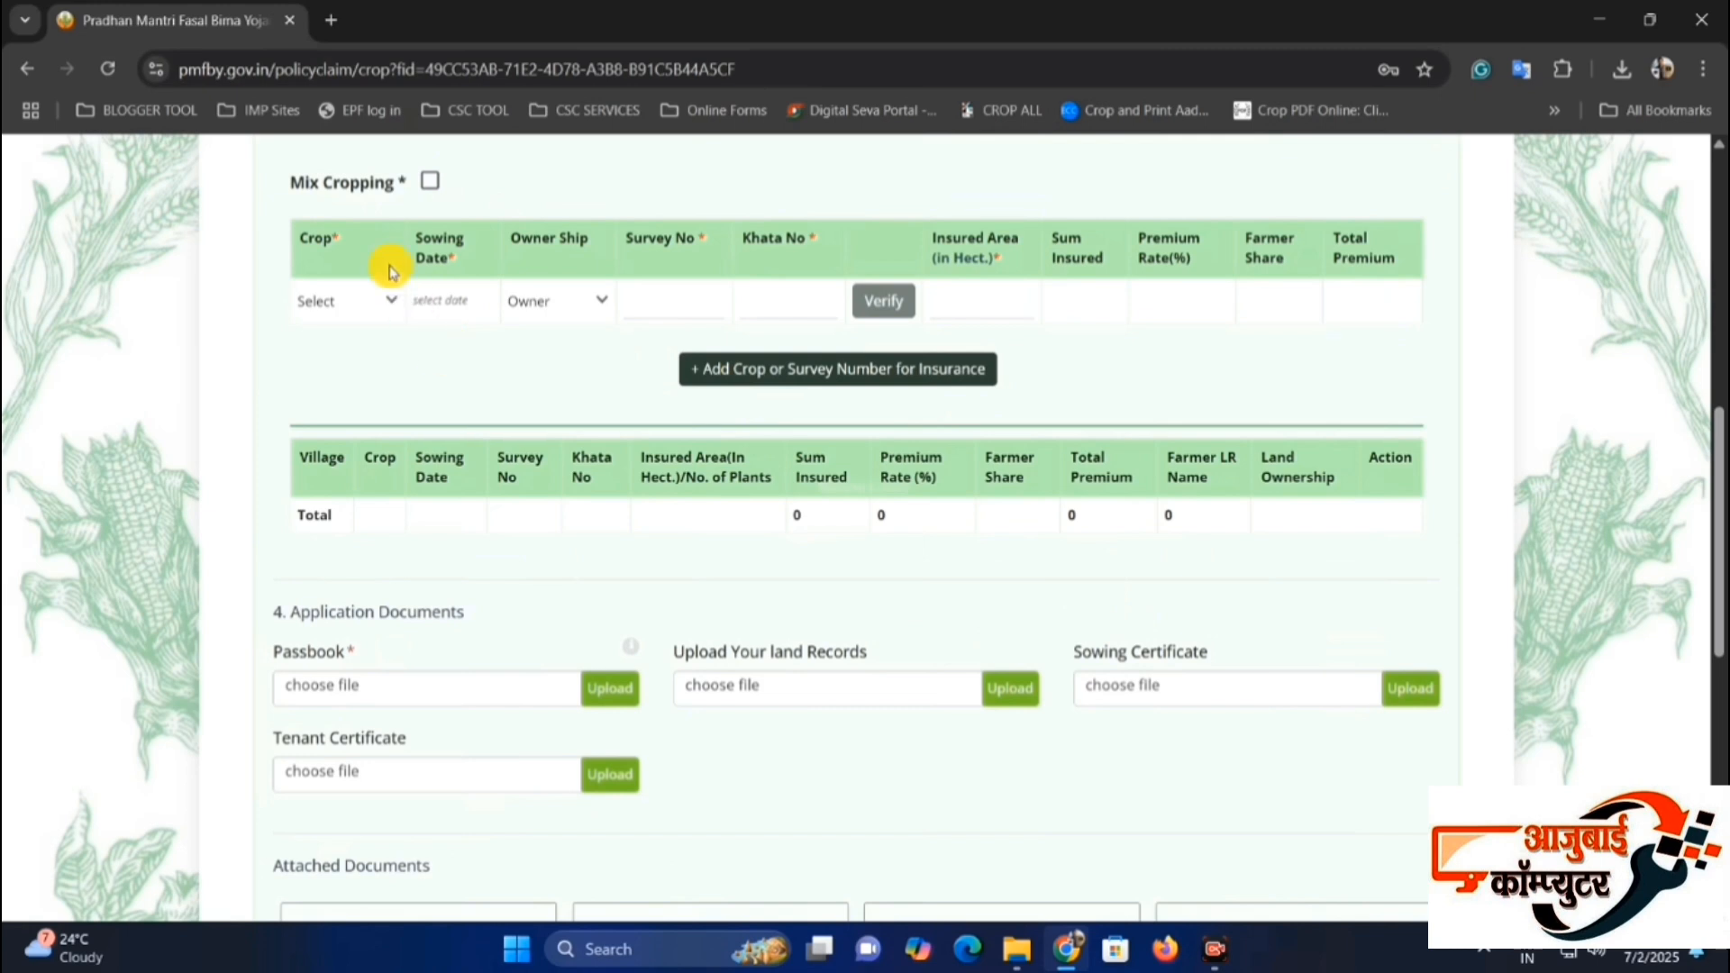
Enable Mix Cropping for the crop entry.
left_click_drag(283, 185, 394, 203)
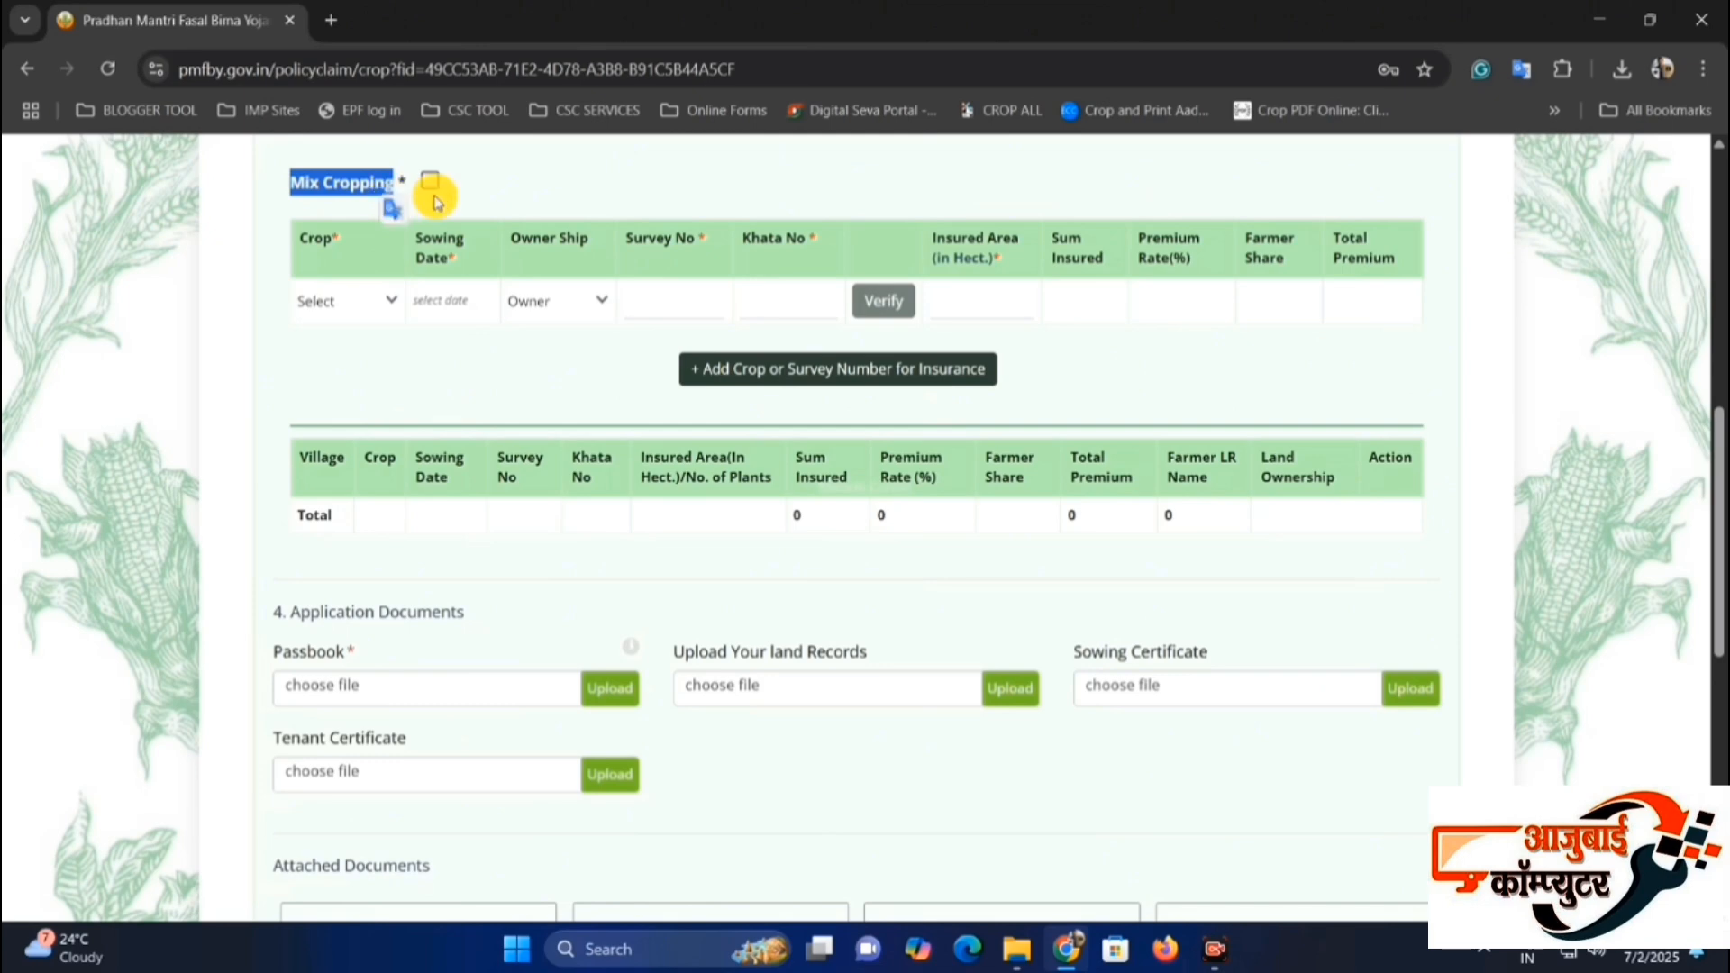
left_click(490, 193)
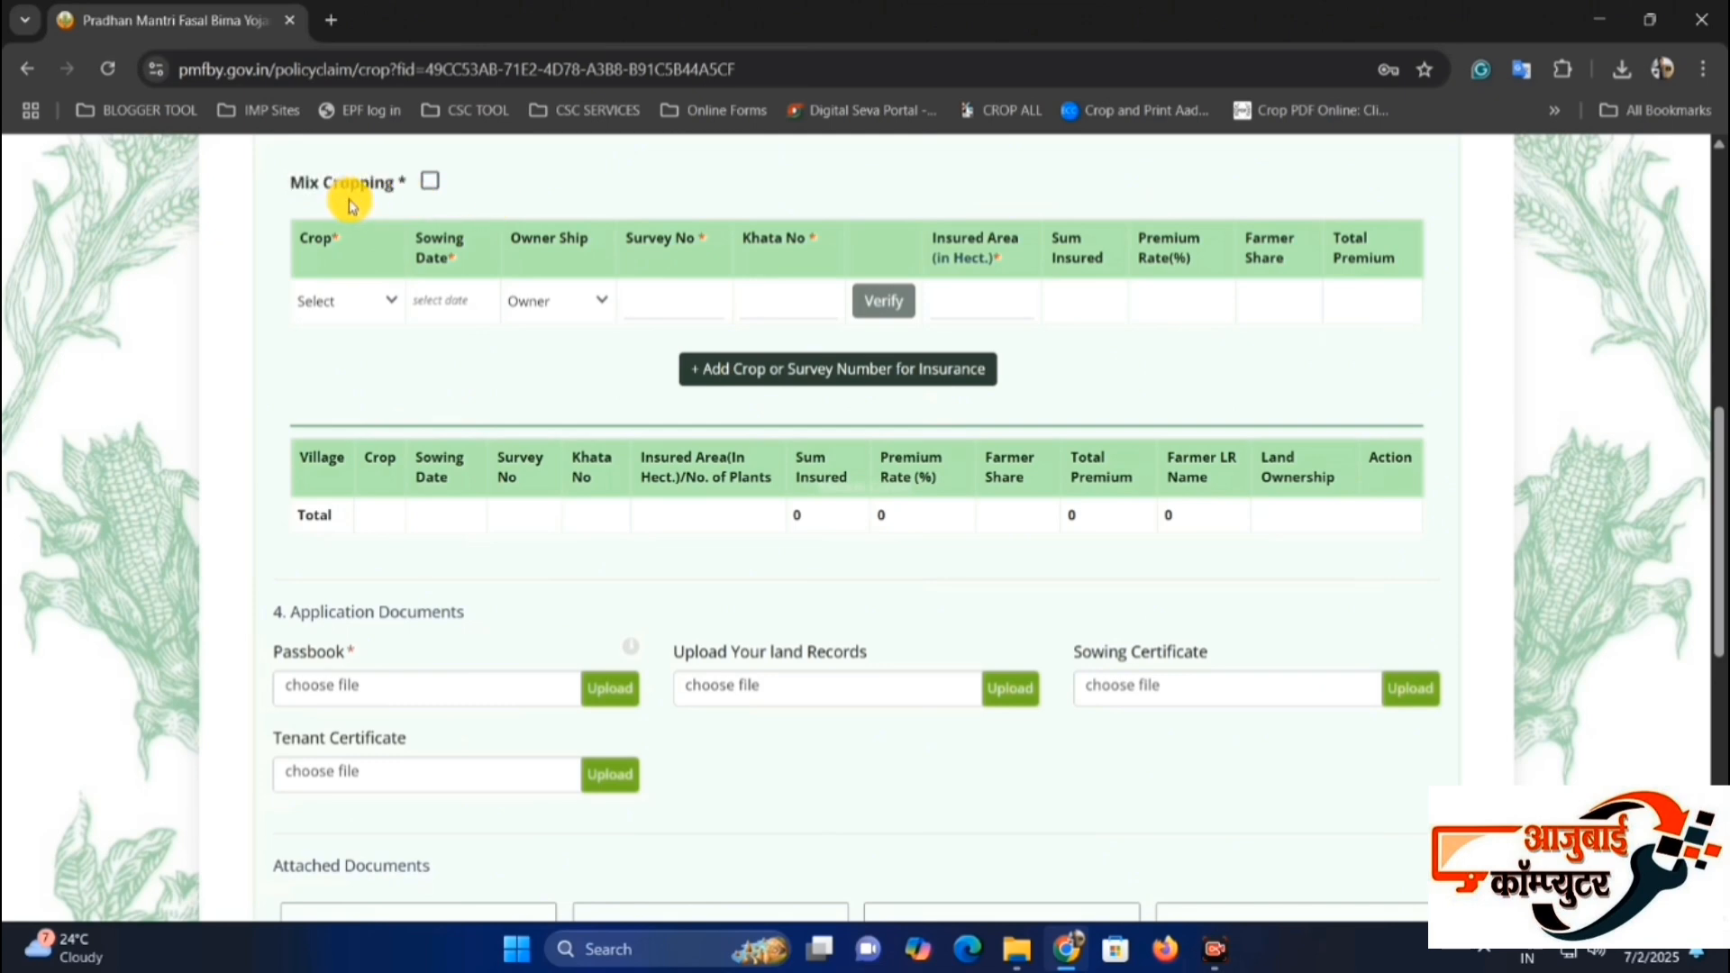
left_click(432, 184)
left_click(432, 184)
left_click(431, 184)
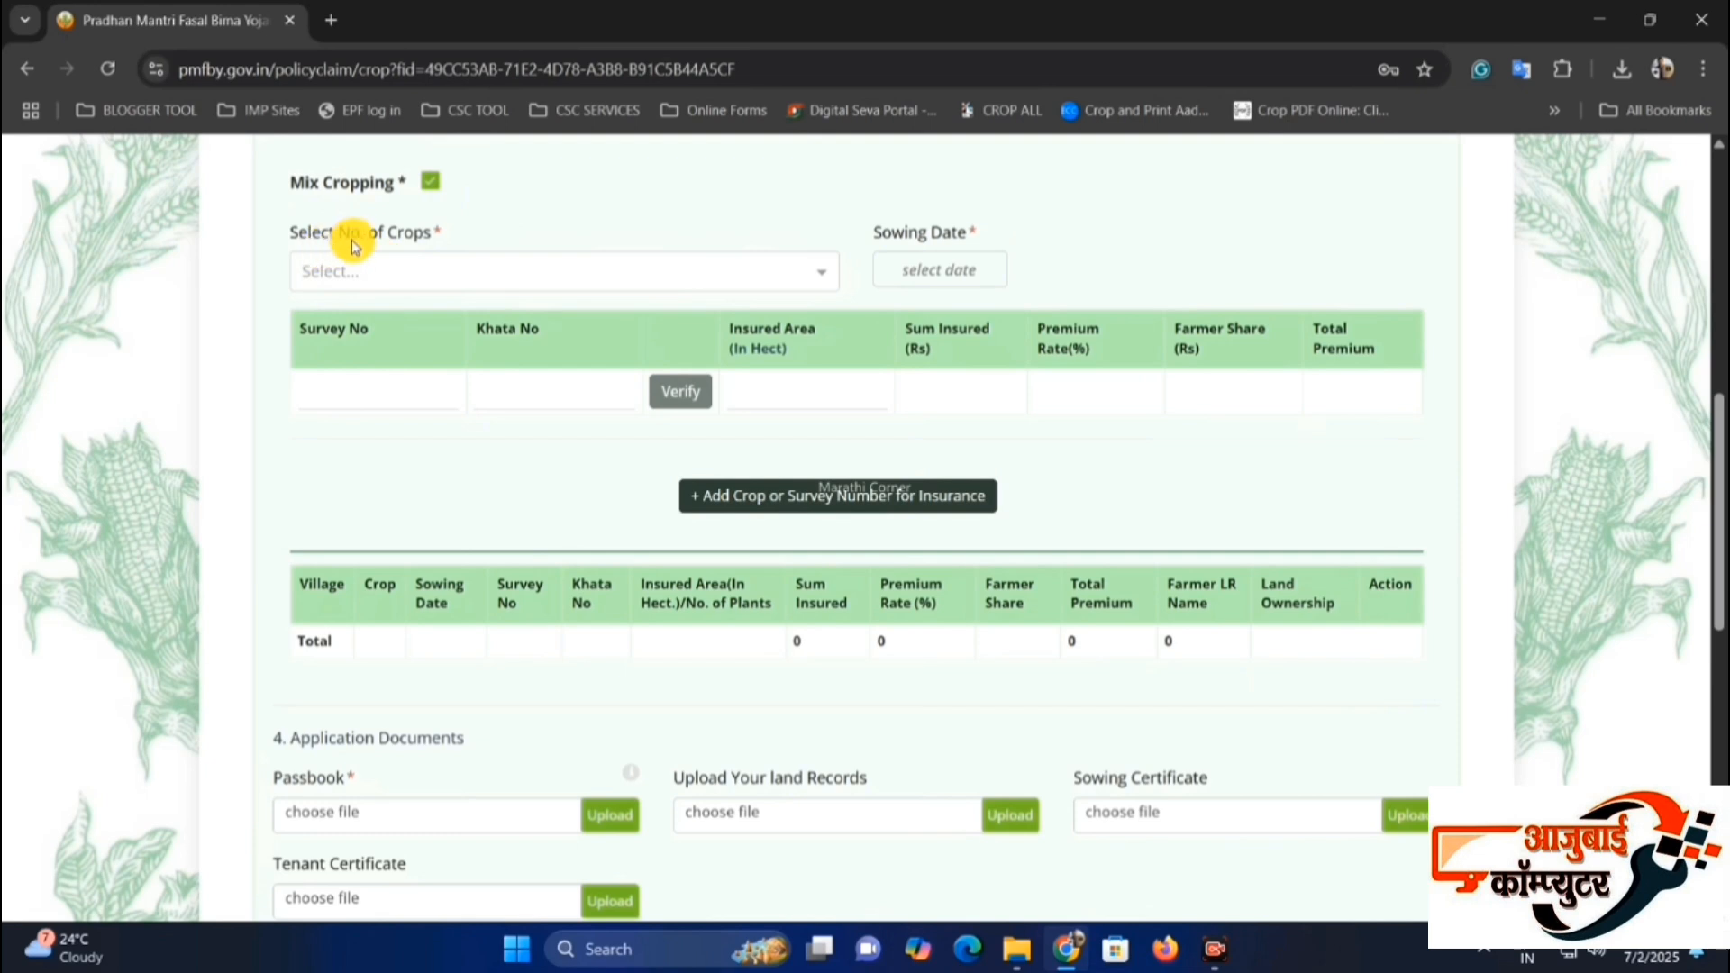
Select Groundnut (Pea Nut) and Pearl Millet (Bajra) as the mixed crops.
left_click(385, 273)
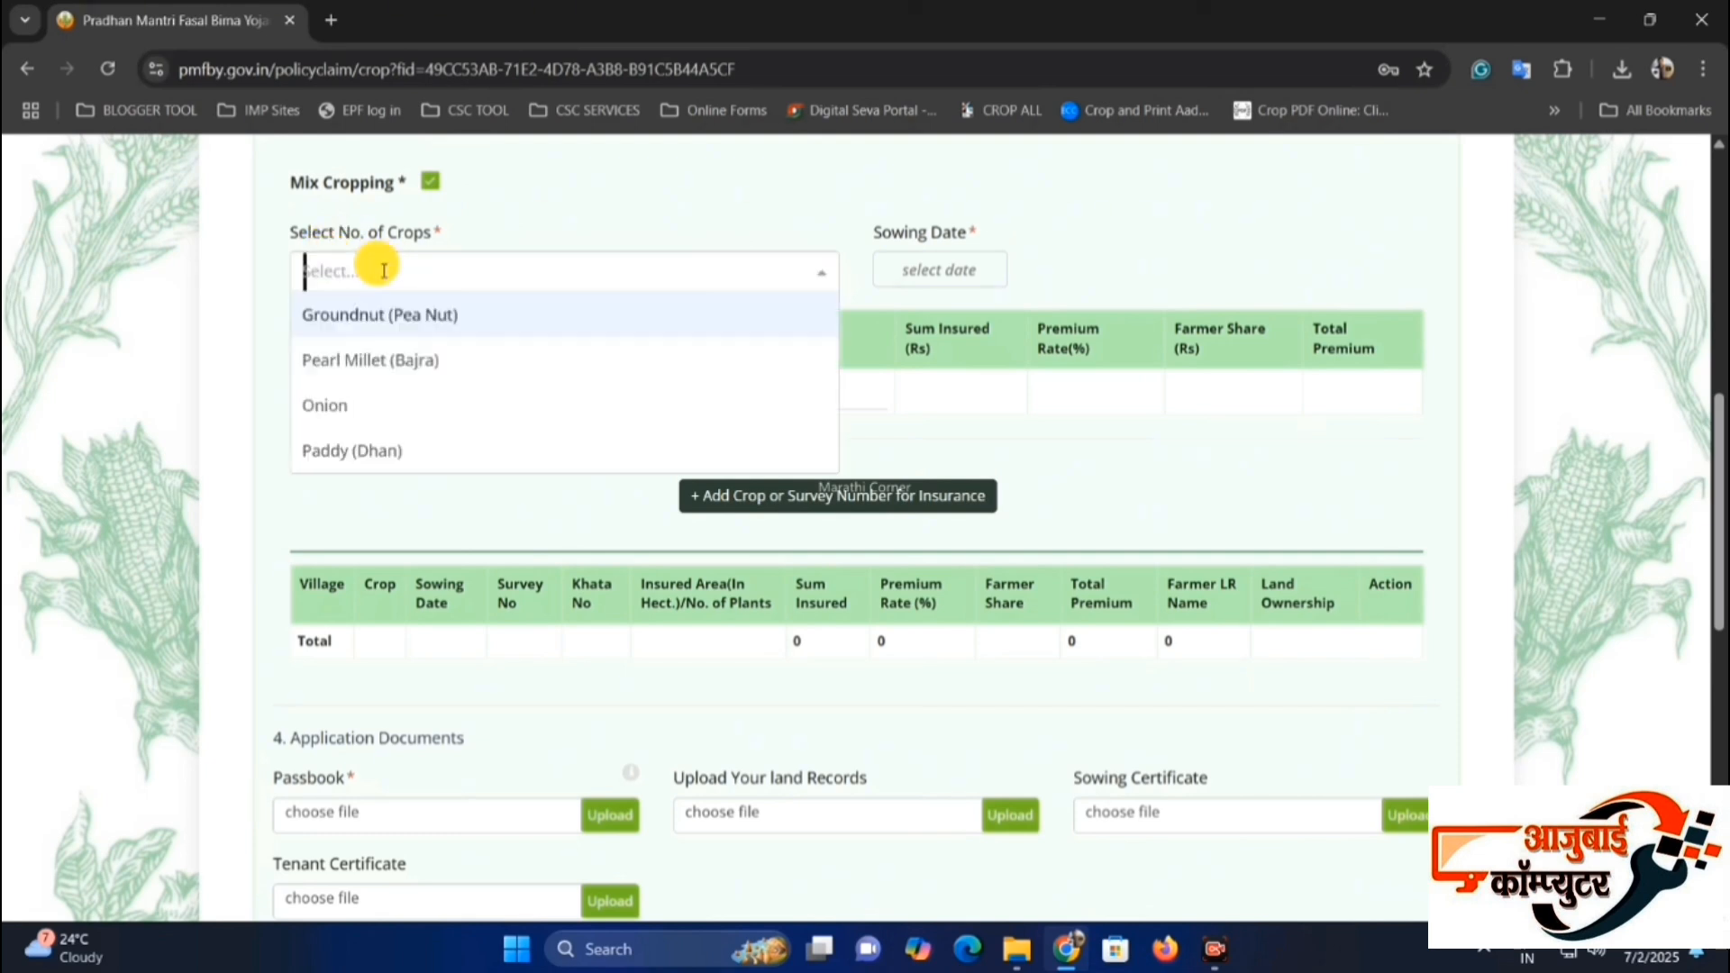
left_click(410, 317)
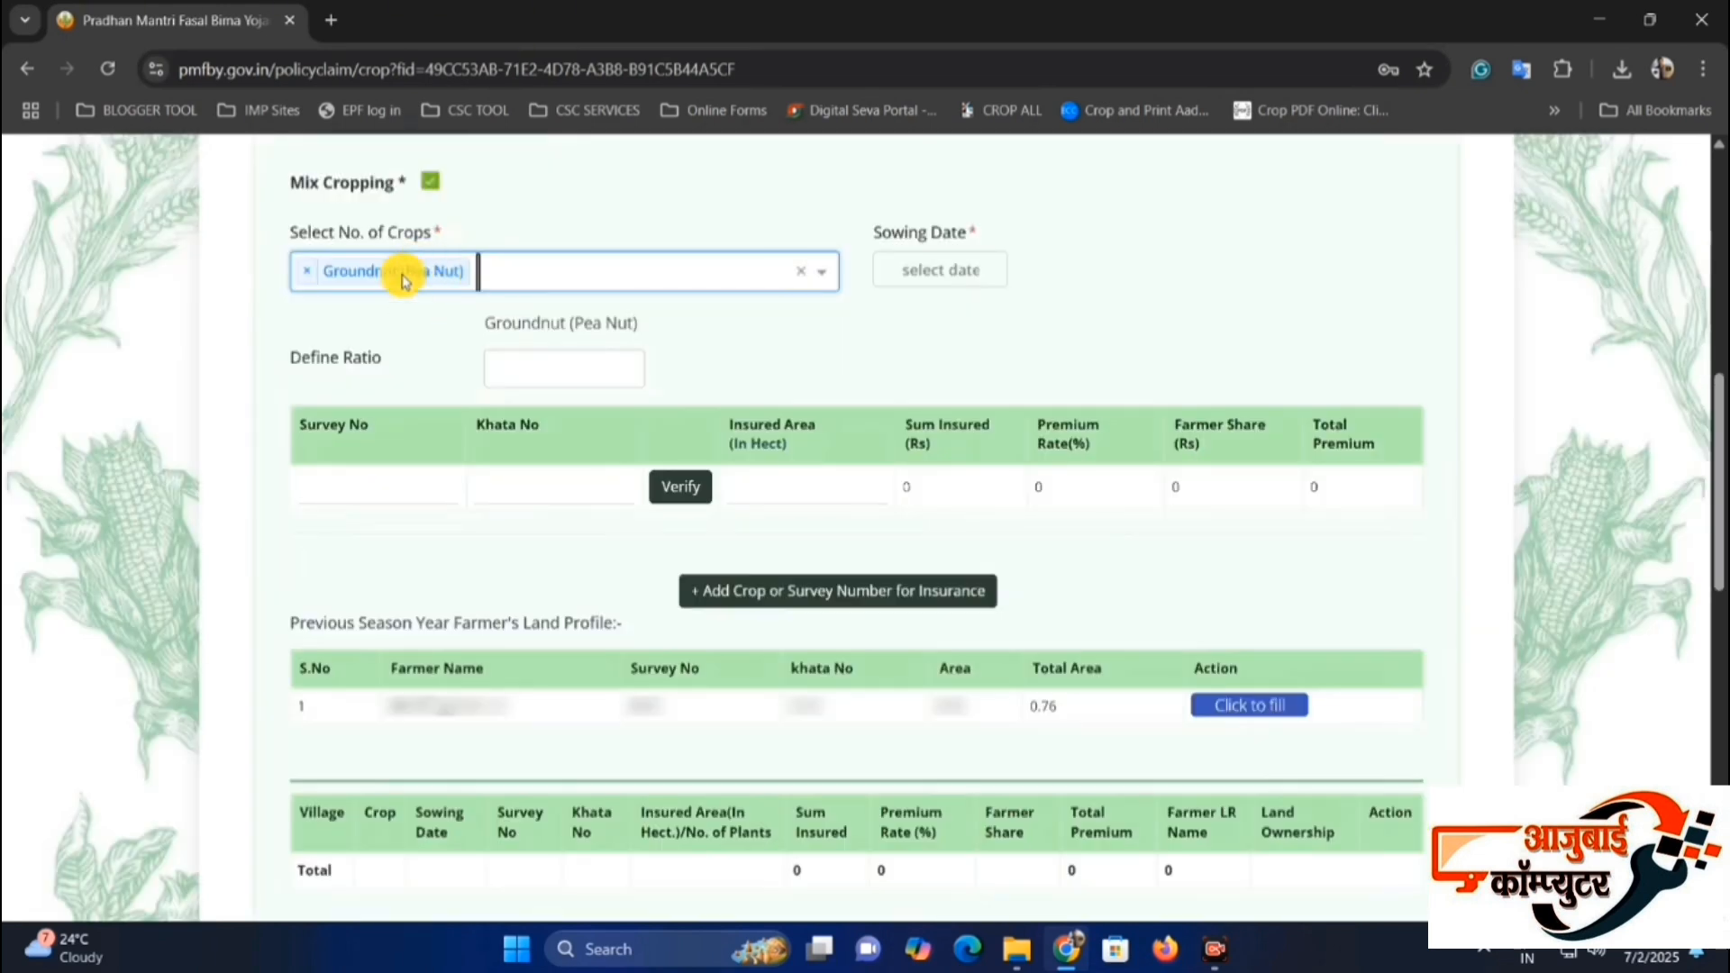
left_click(510, 274)
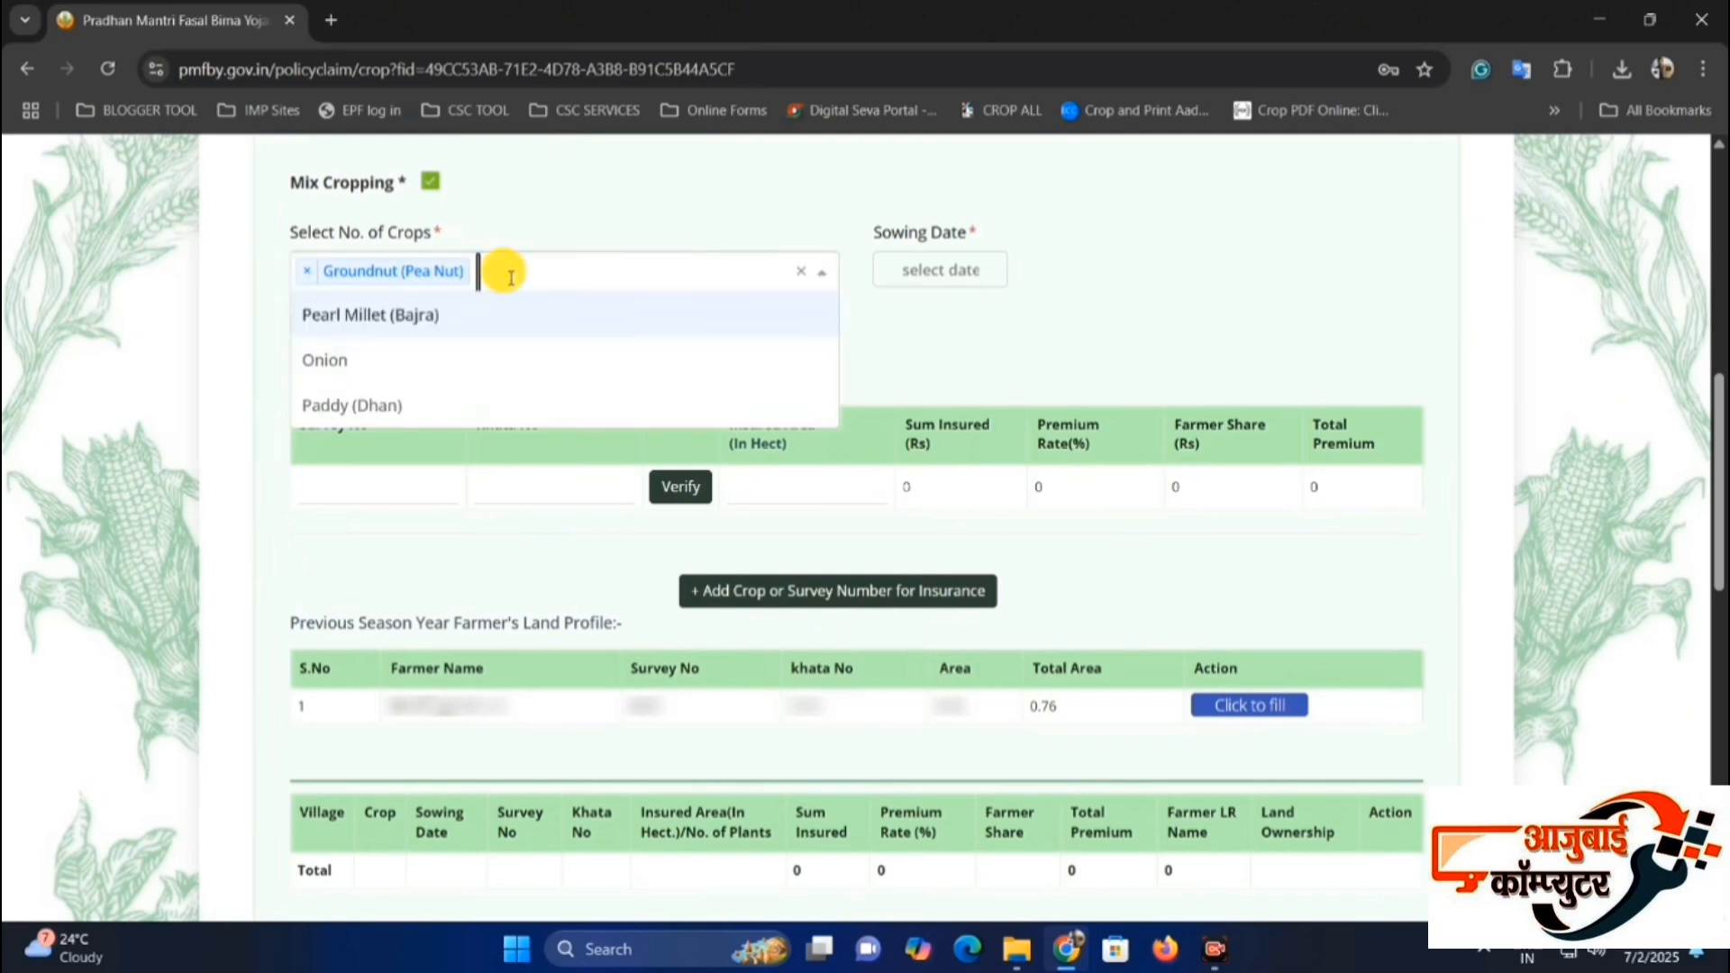
left_click(496, 322)
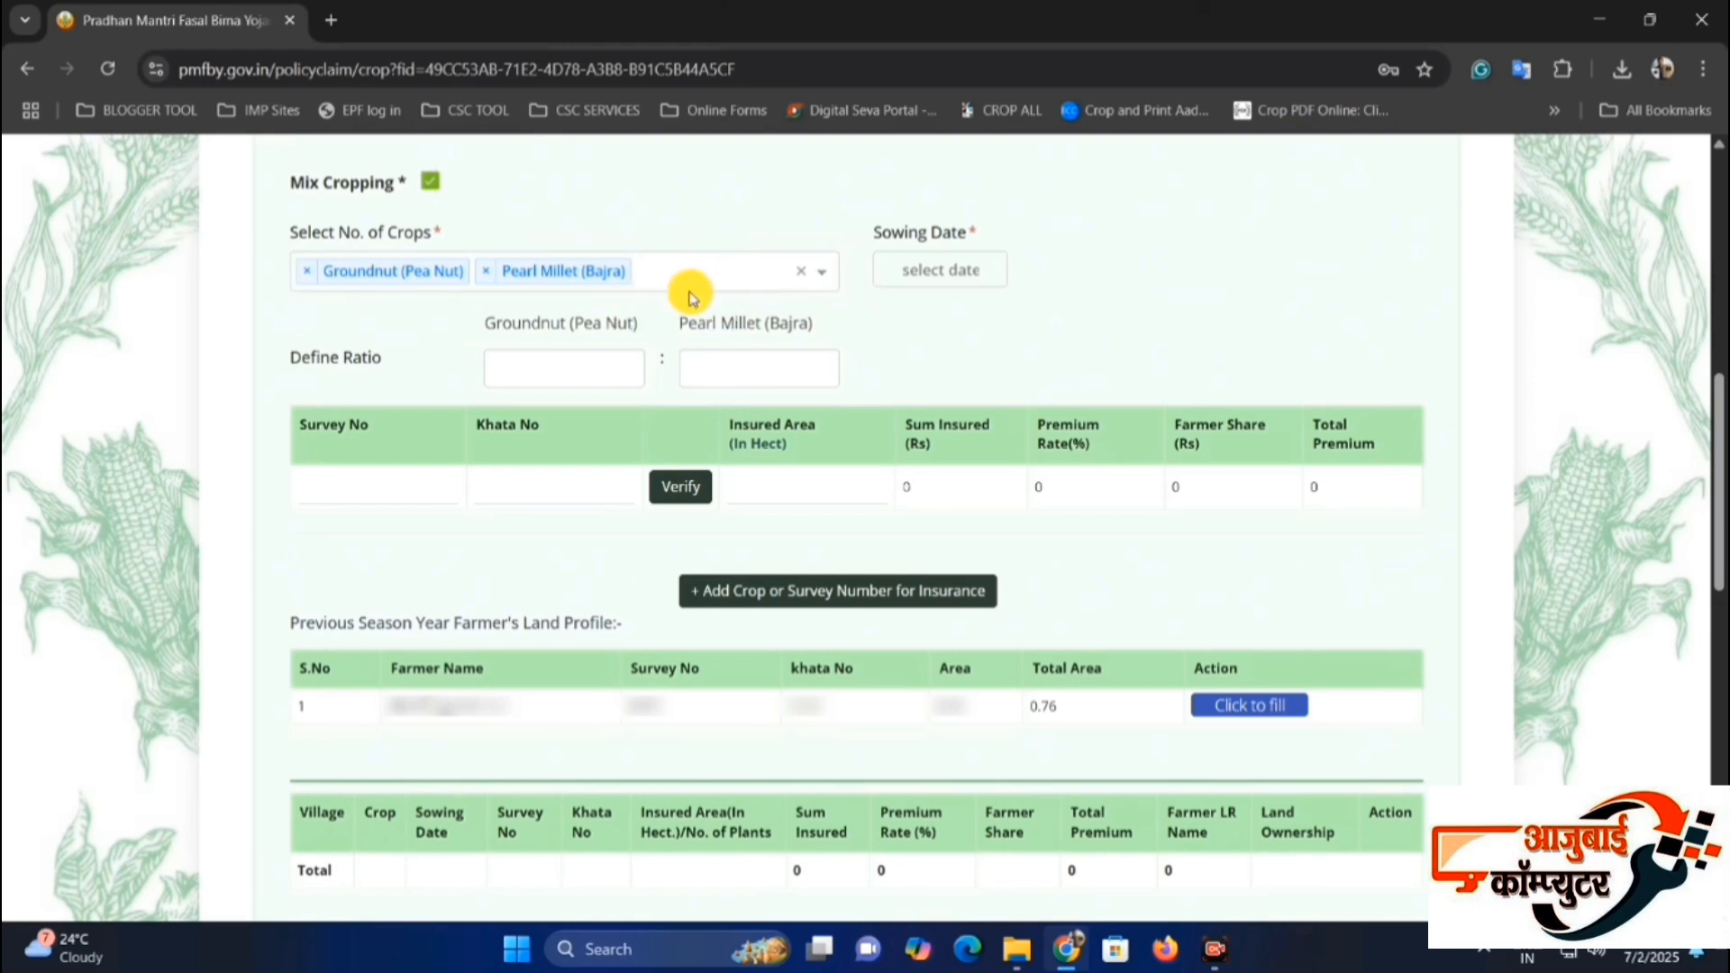
Set the sowing date of the mixed crops to 20-06-2025.
left_click_drag(874, 238, 968, 240)
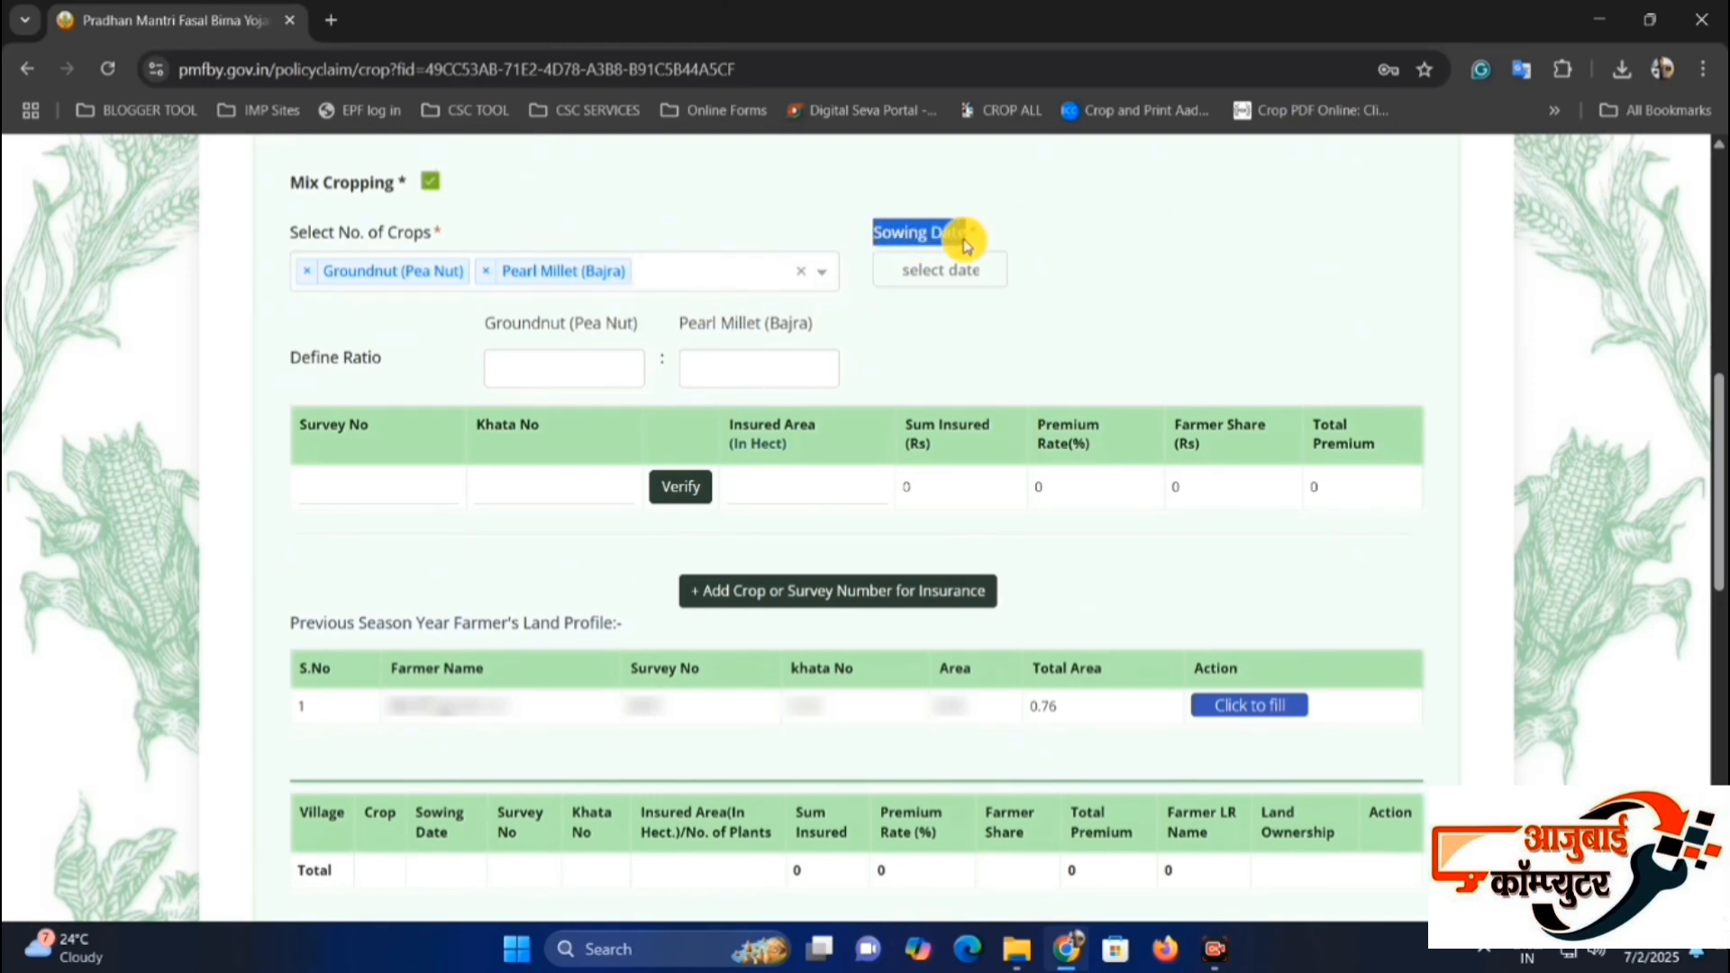
left_click(895, 240)
left_click(924, 266)
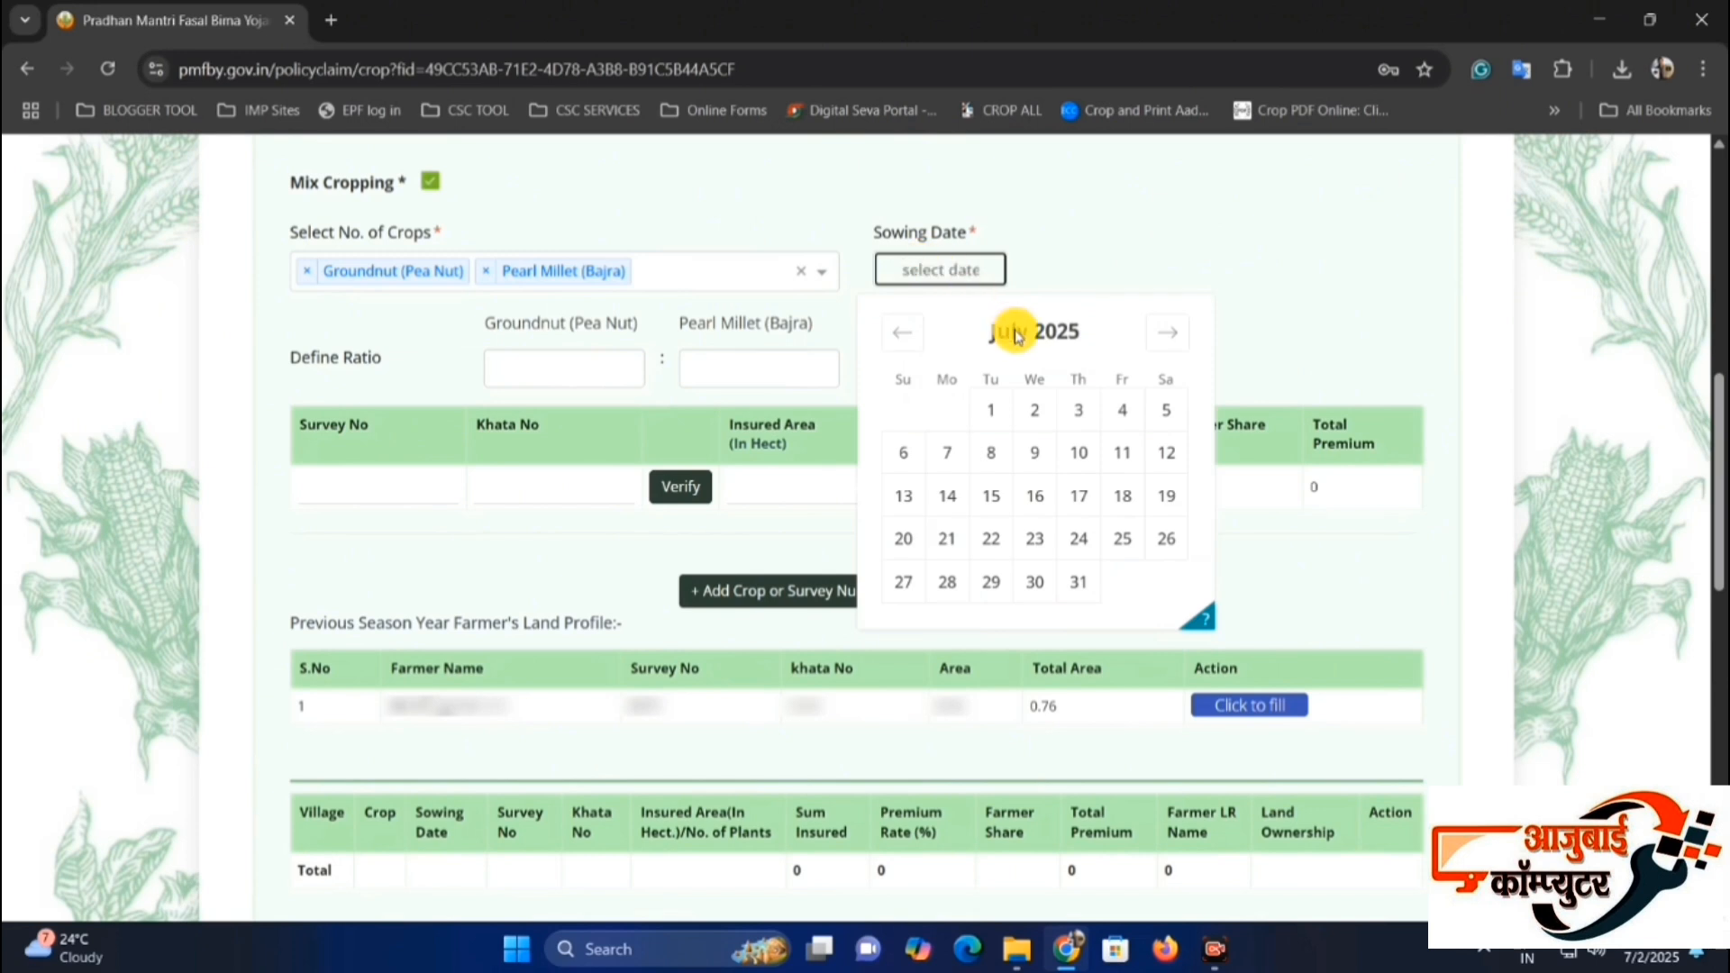
left_click(902, 332)
left_click(1121, 497)
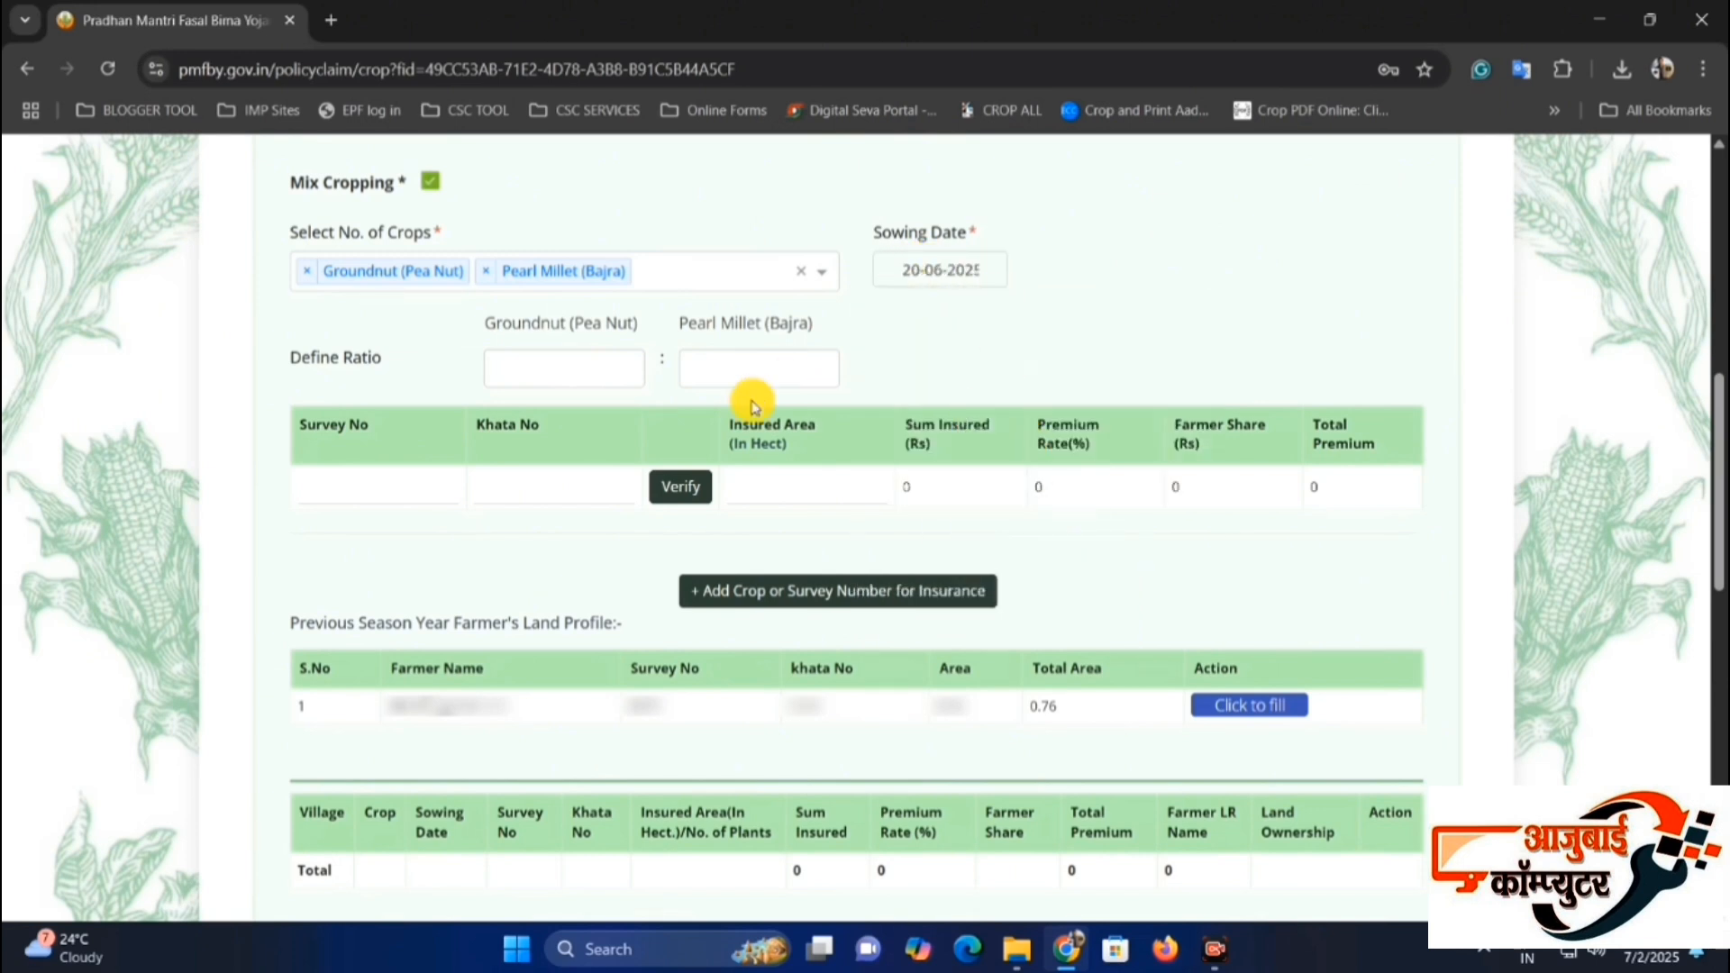
Examine the Define Ratio fields for Groundnut (Pea Nut) and Pearl Millet (Bajra).
left_click_drag(283, 359, 379, 361)
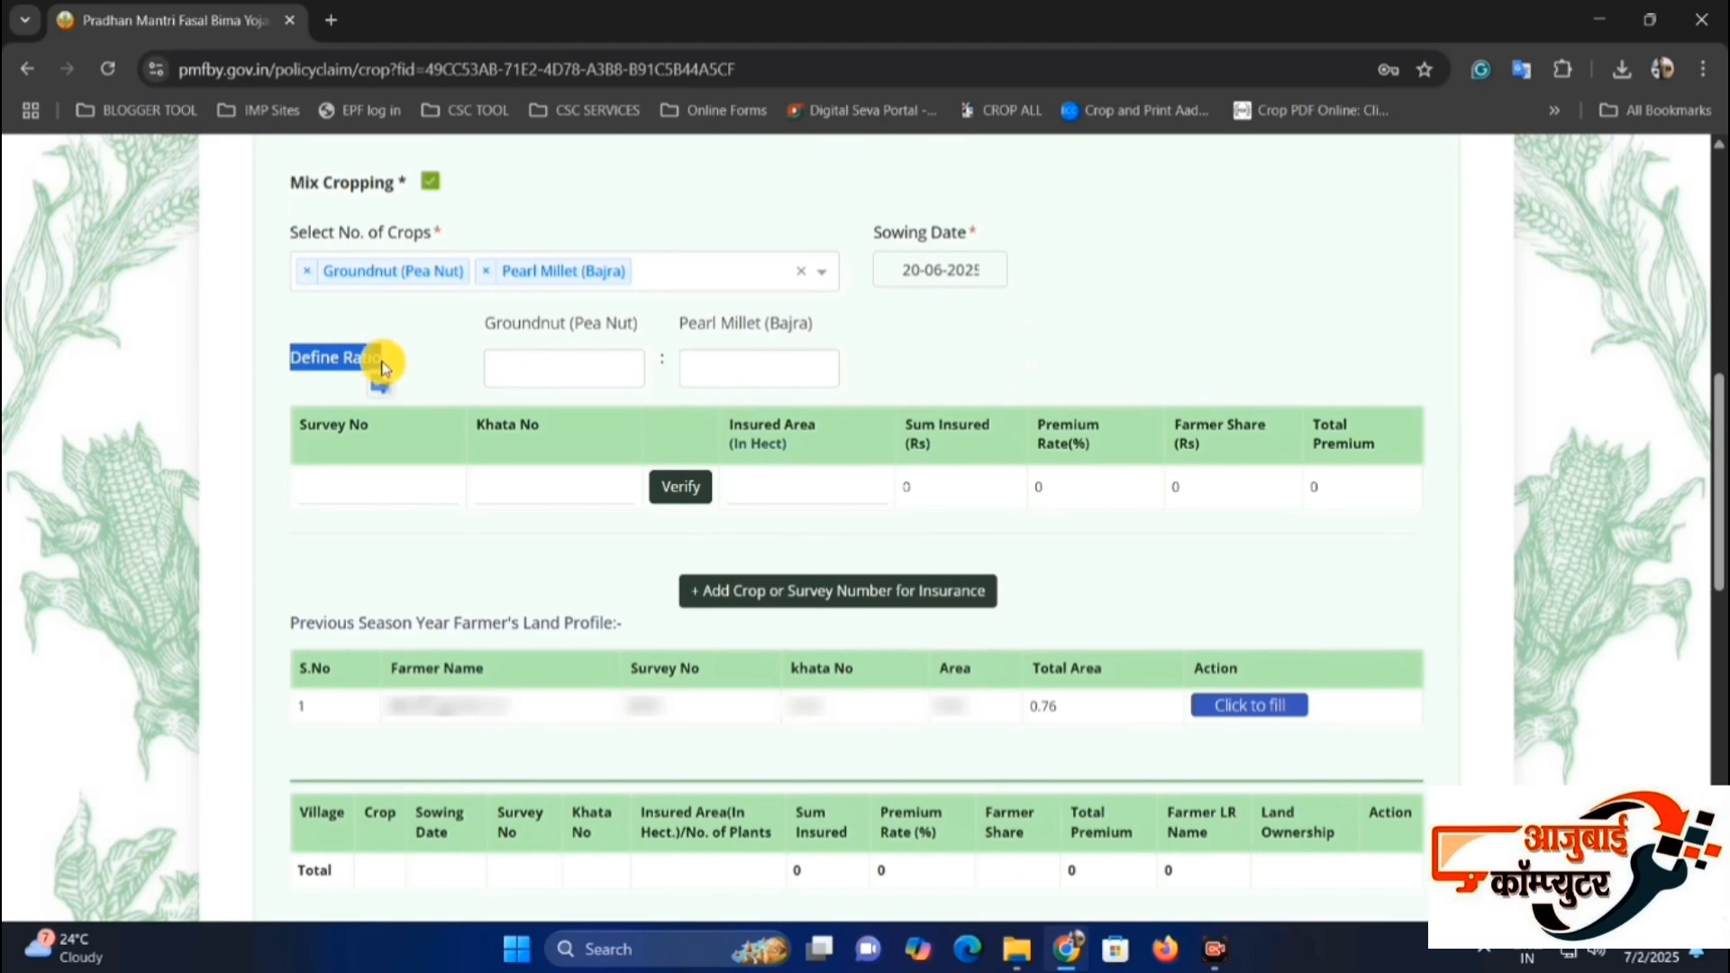
left_click(380, 361)
left_click_drag(512, 325, 761, 328)
left_click(618, 370)
left_click(816, 365)
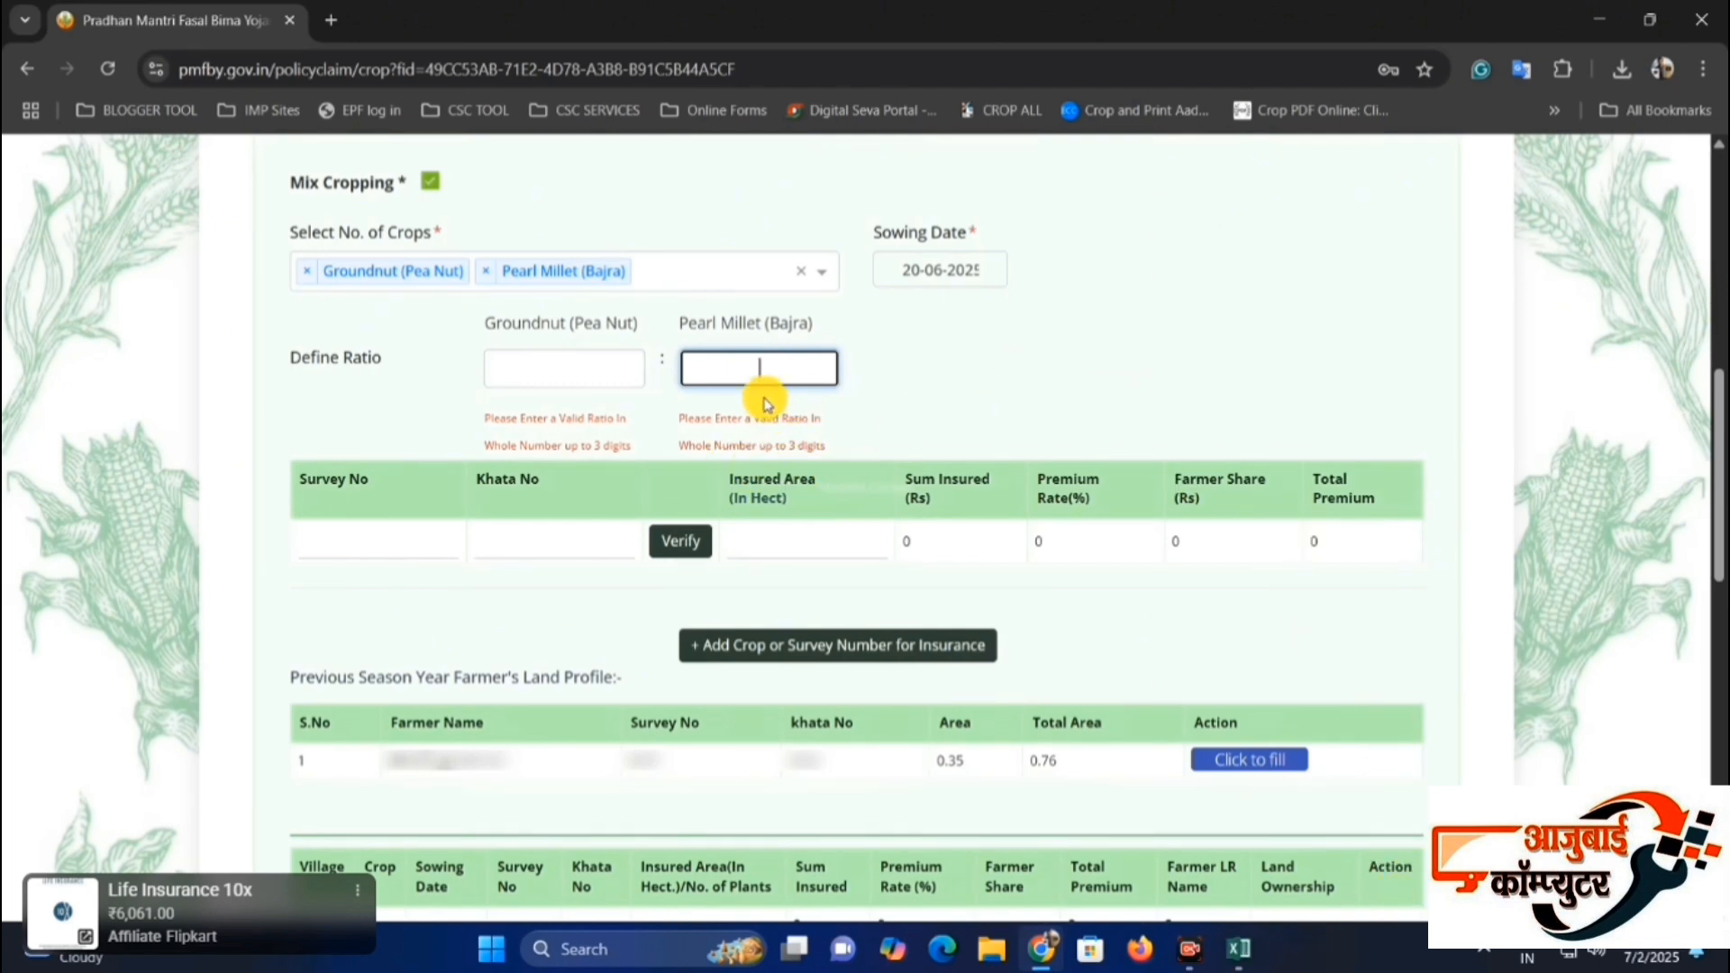
Switch to the Ratio calculator workbook in Excel and set total land to 0.21 hectare, Crop 1 to 0.15 and Crop 2 to 0.06.
left_click(1238, 948)
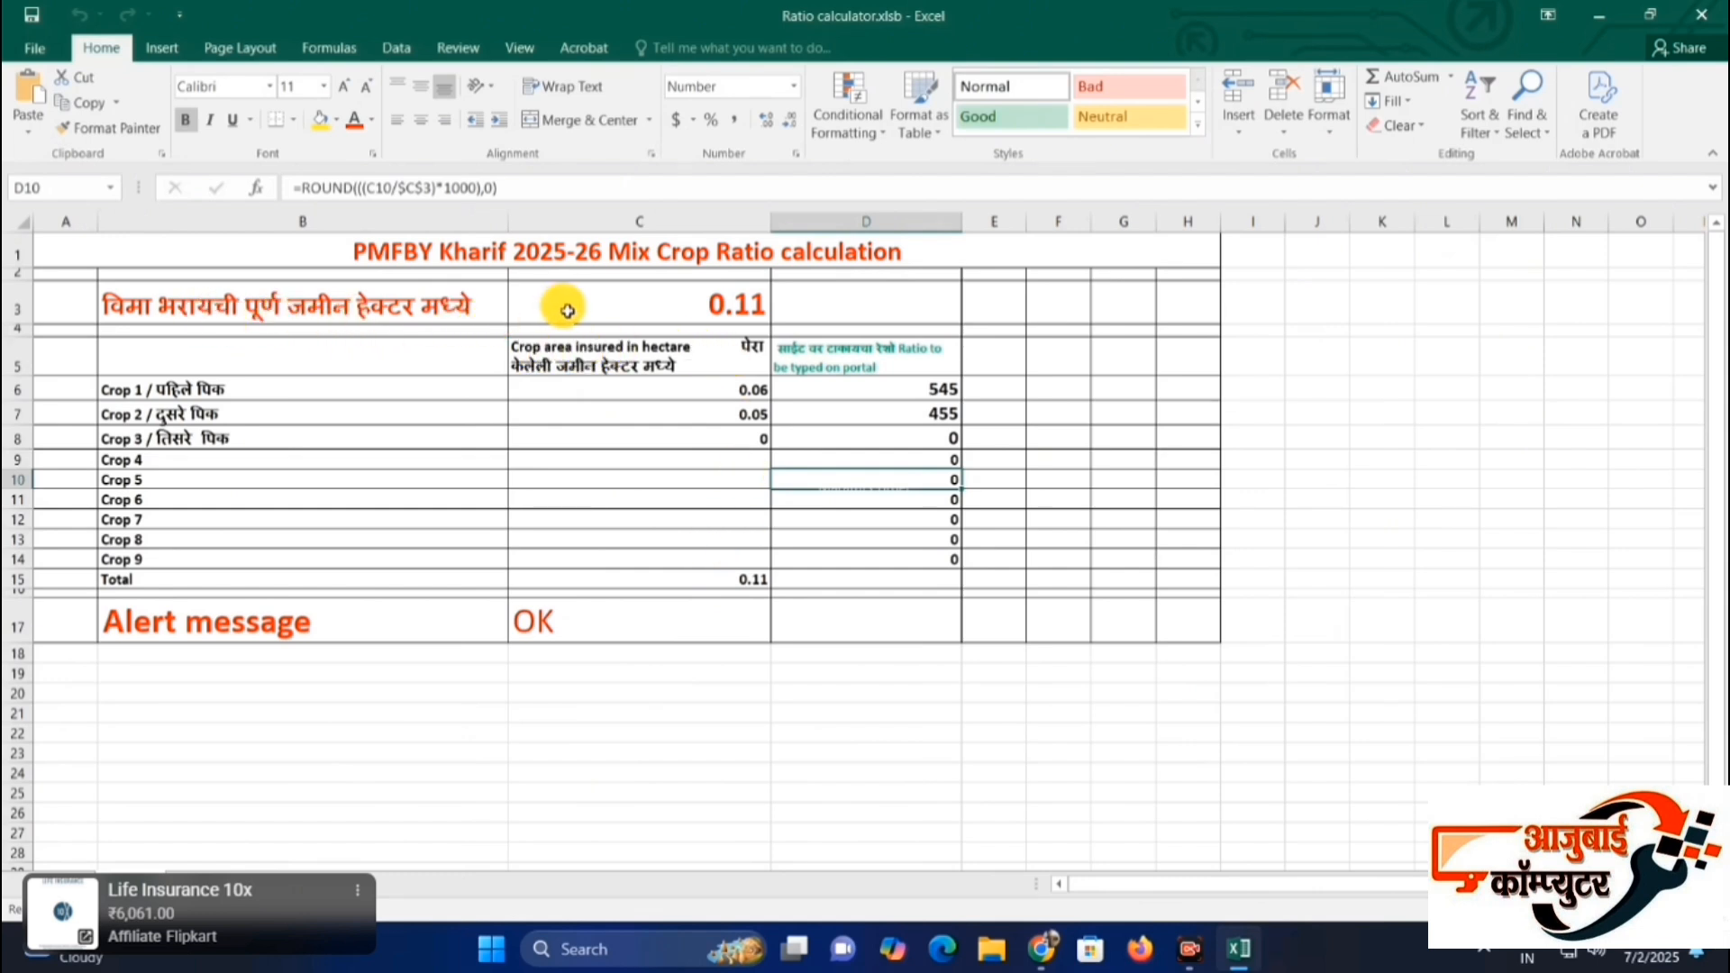
left_click(728, 301)
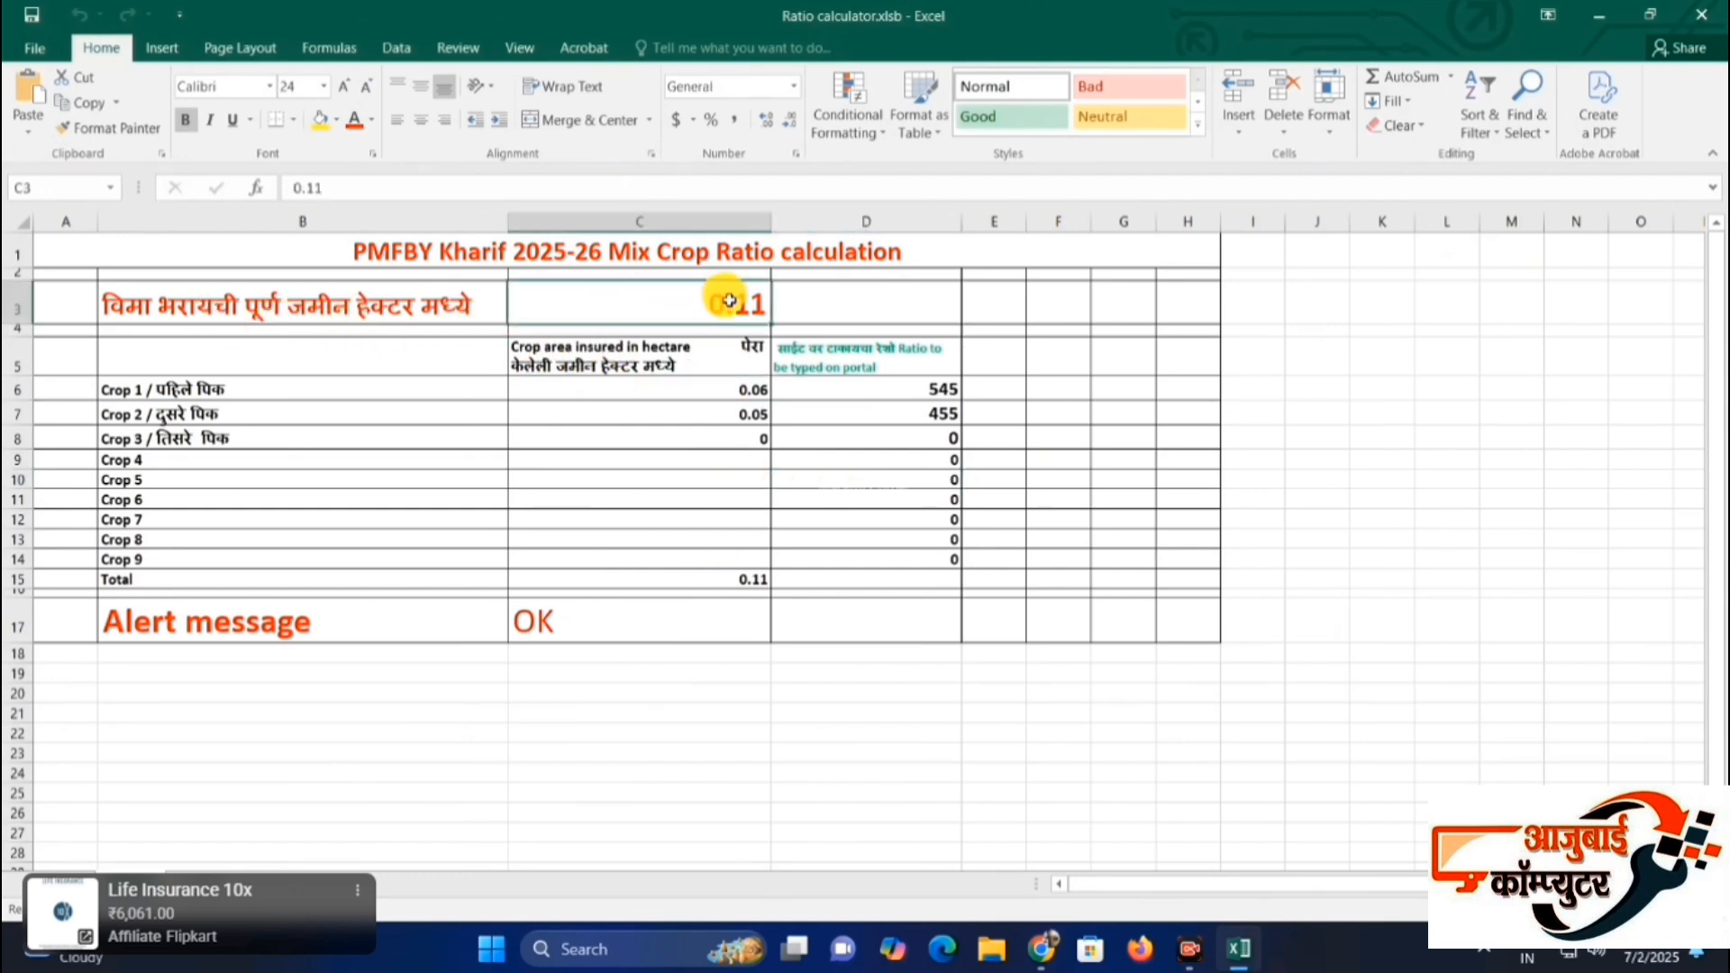
type("0")
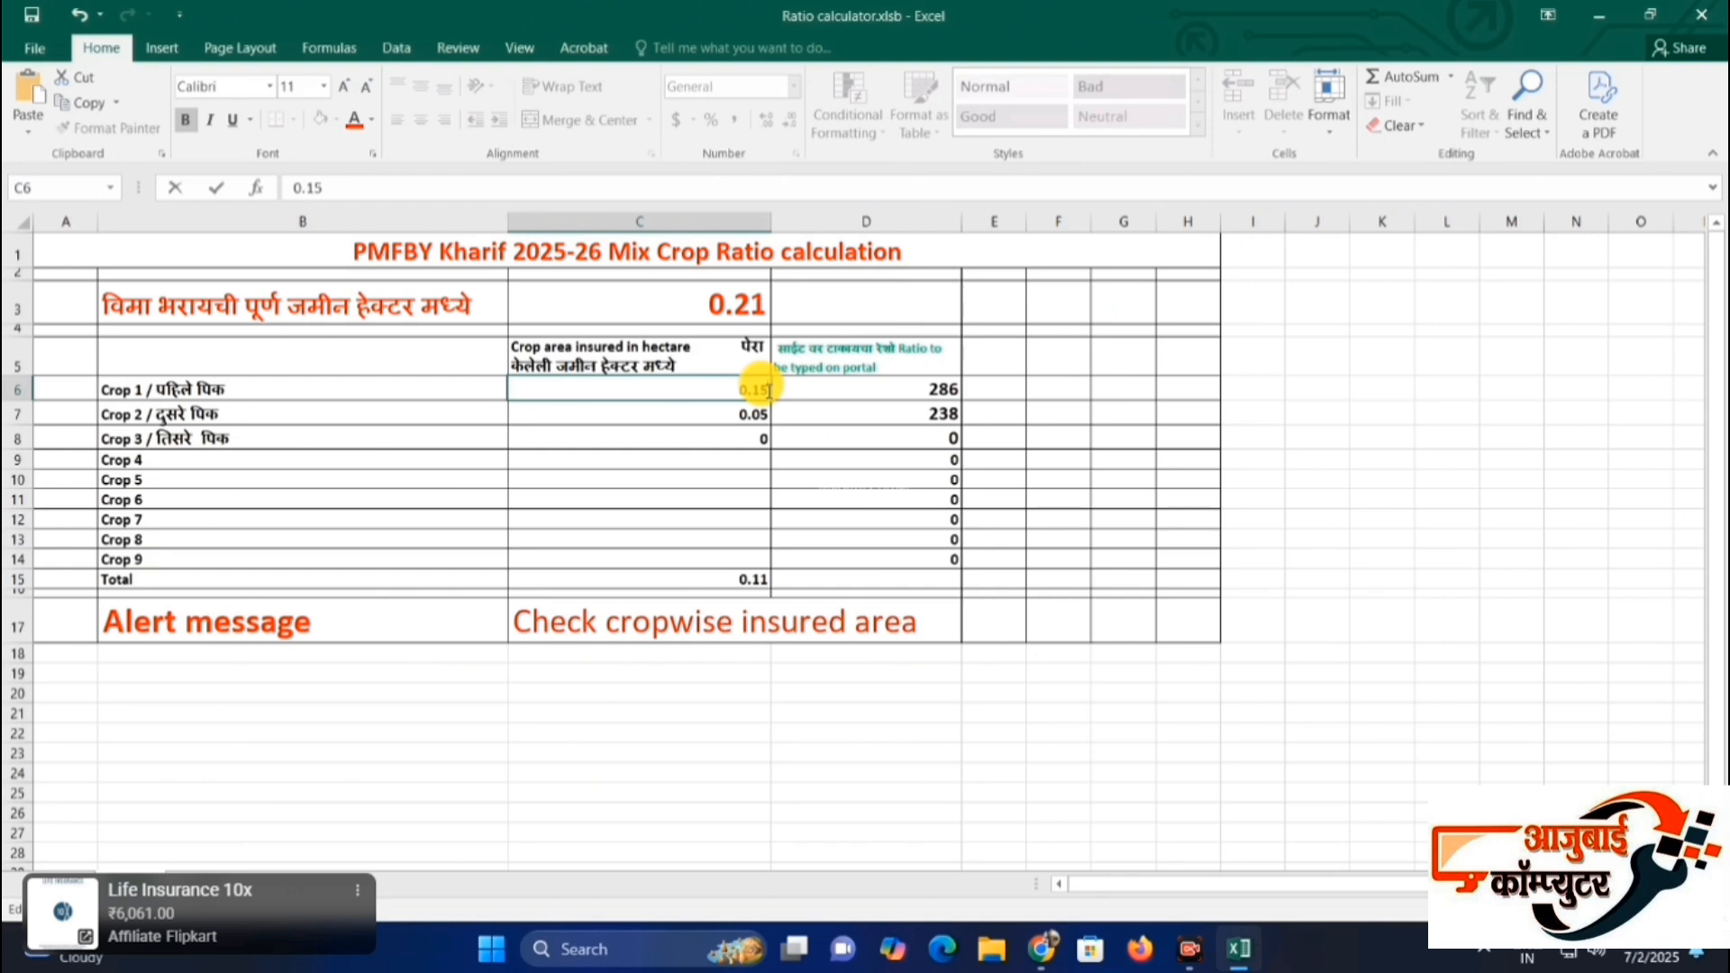
left_click(720, 413)
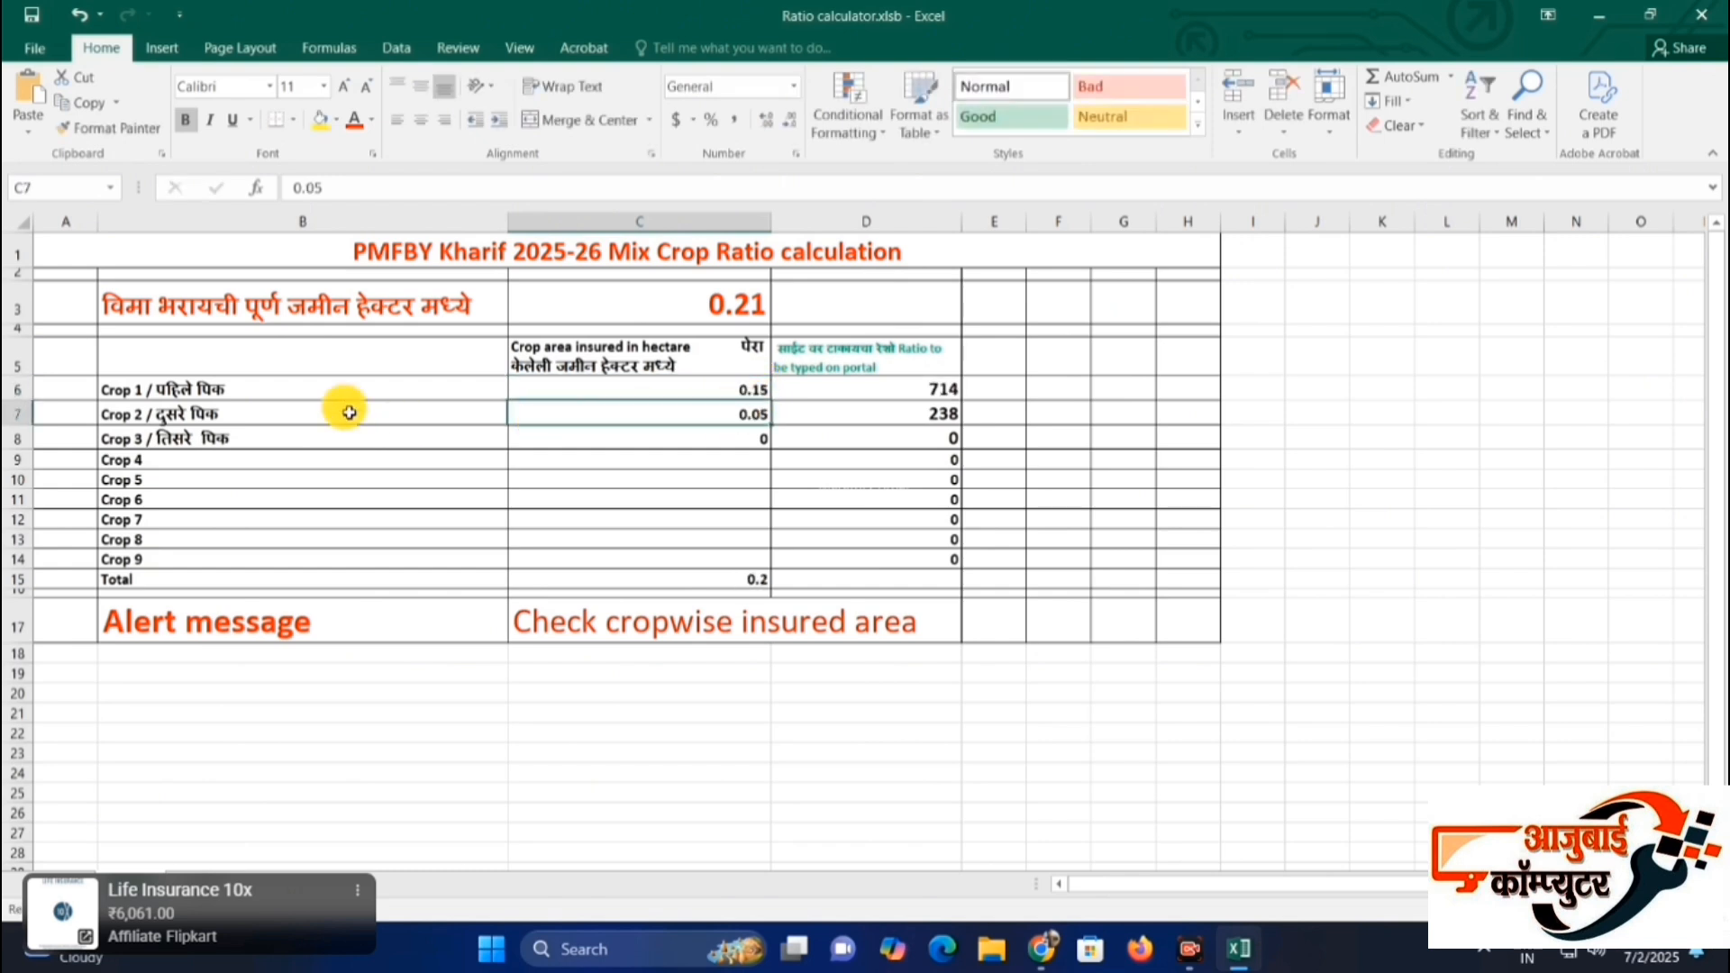
double_click(765, 414)
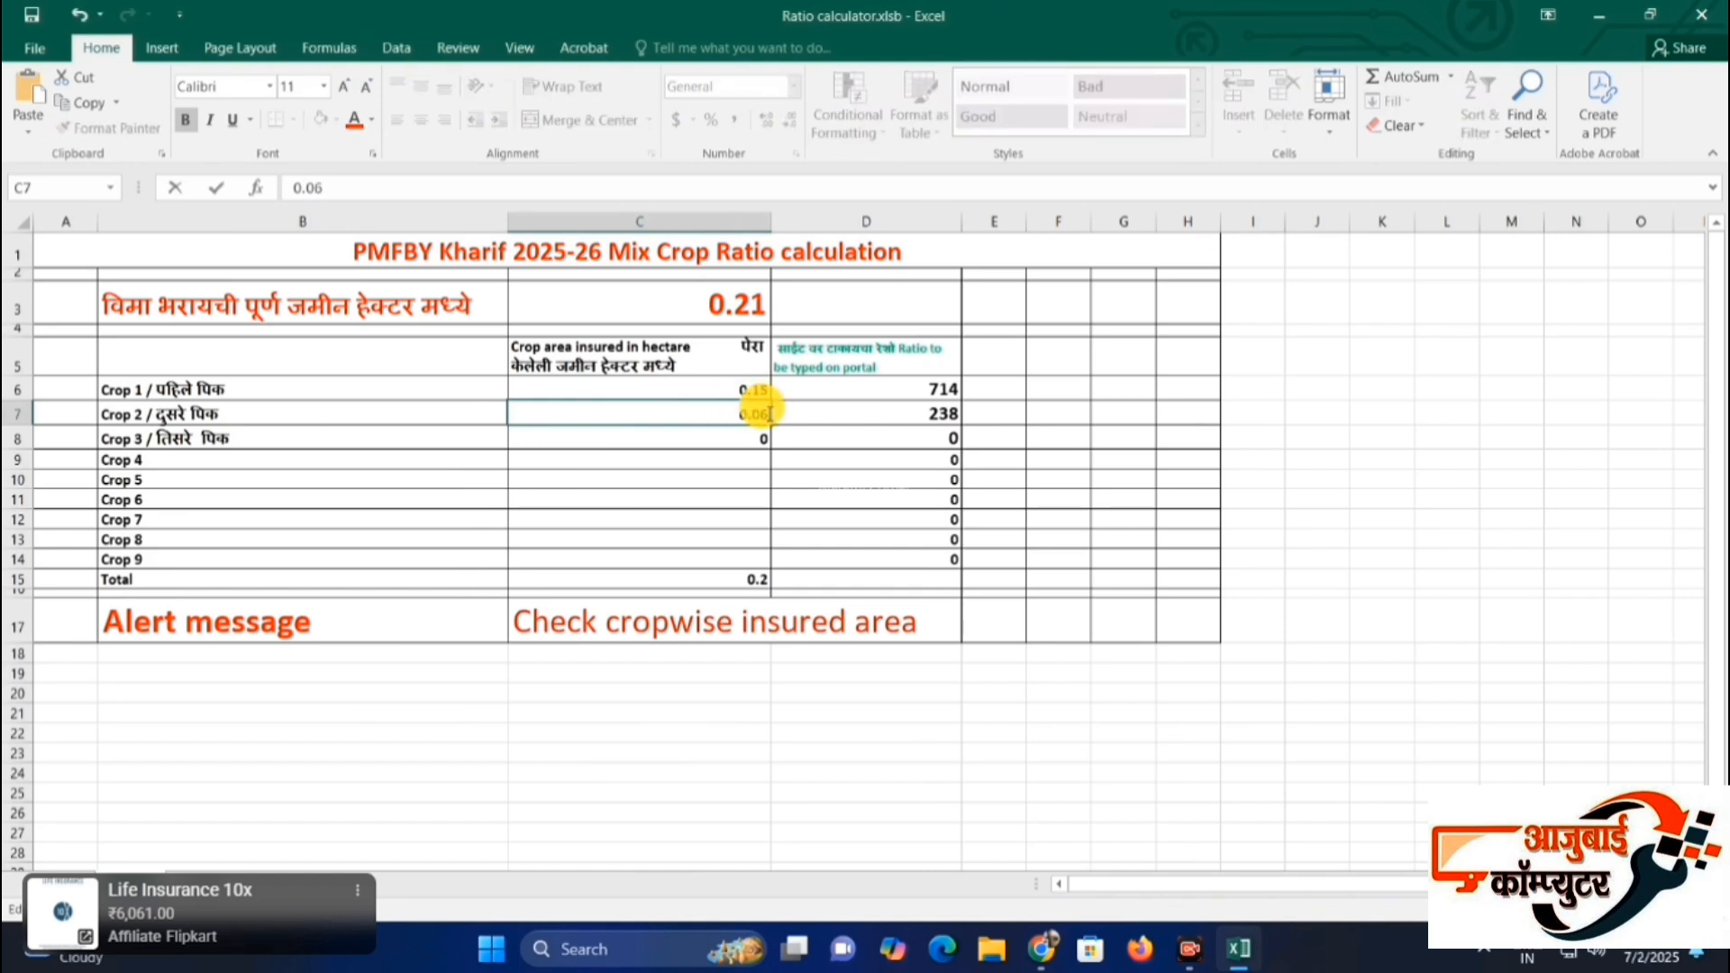
left_click(707, 458)
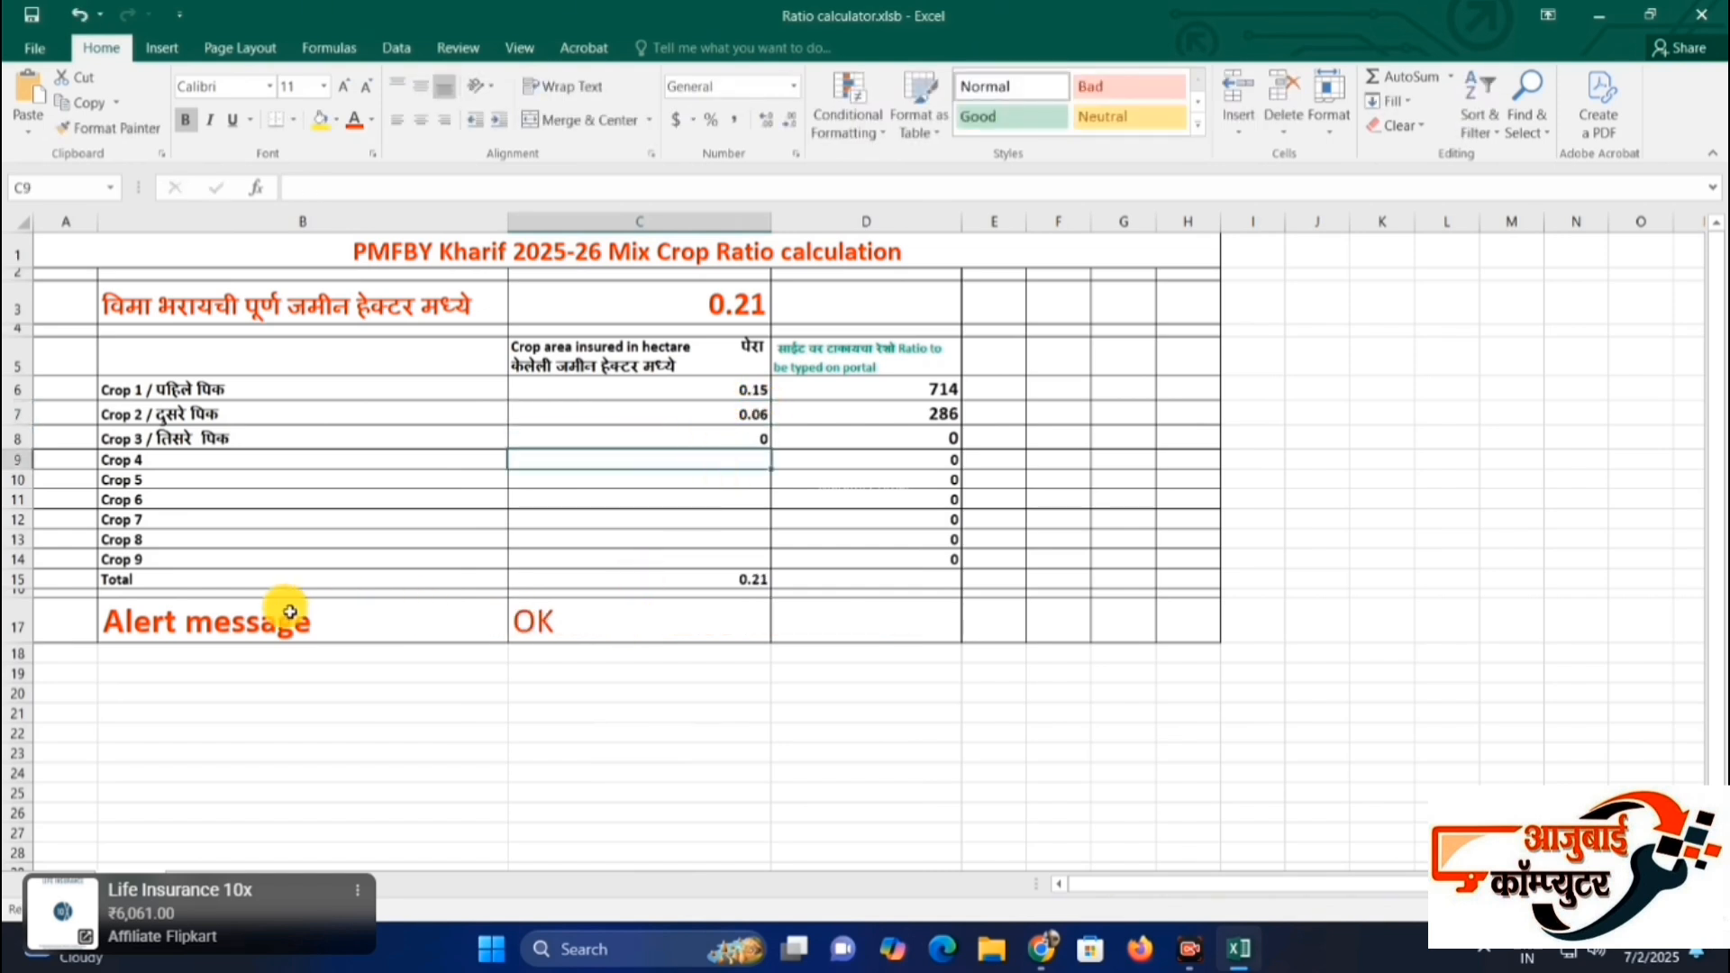
Check the total land, the Crop 1 and Crop 2 areas, the alert message and the calculated portal ratios.
left_click(552, 624)
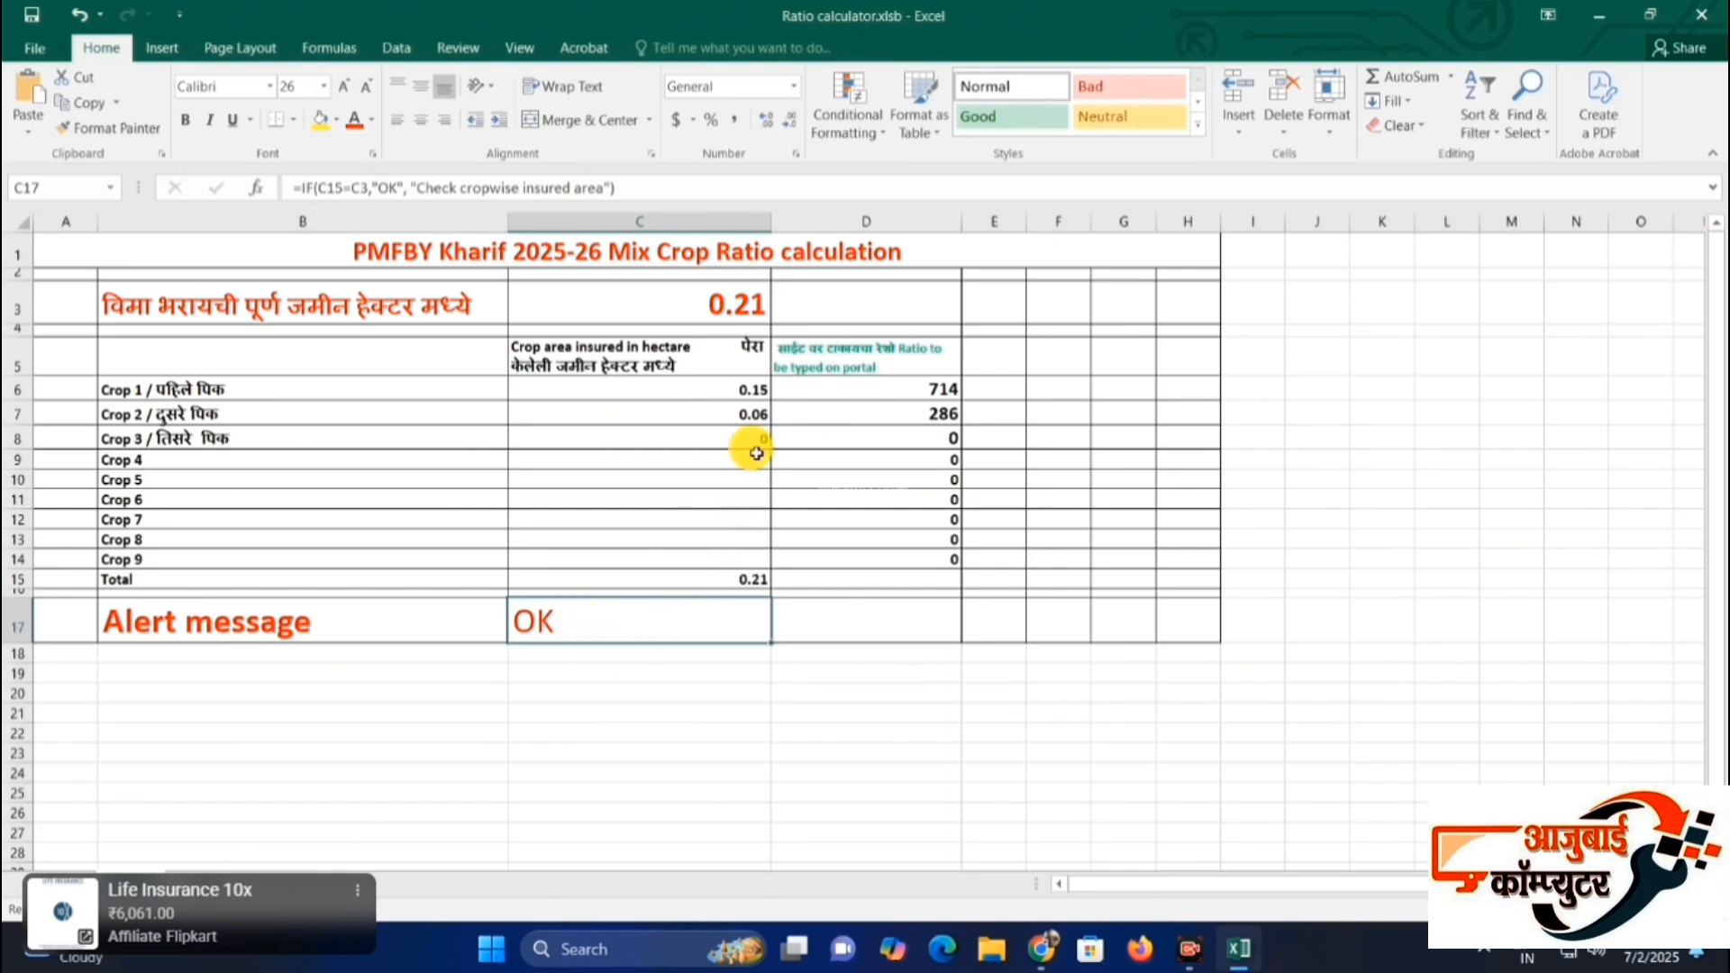
left_click(730, 389)
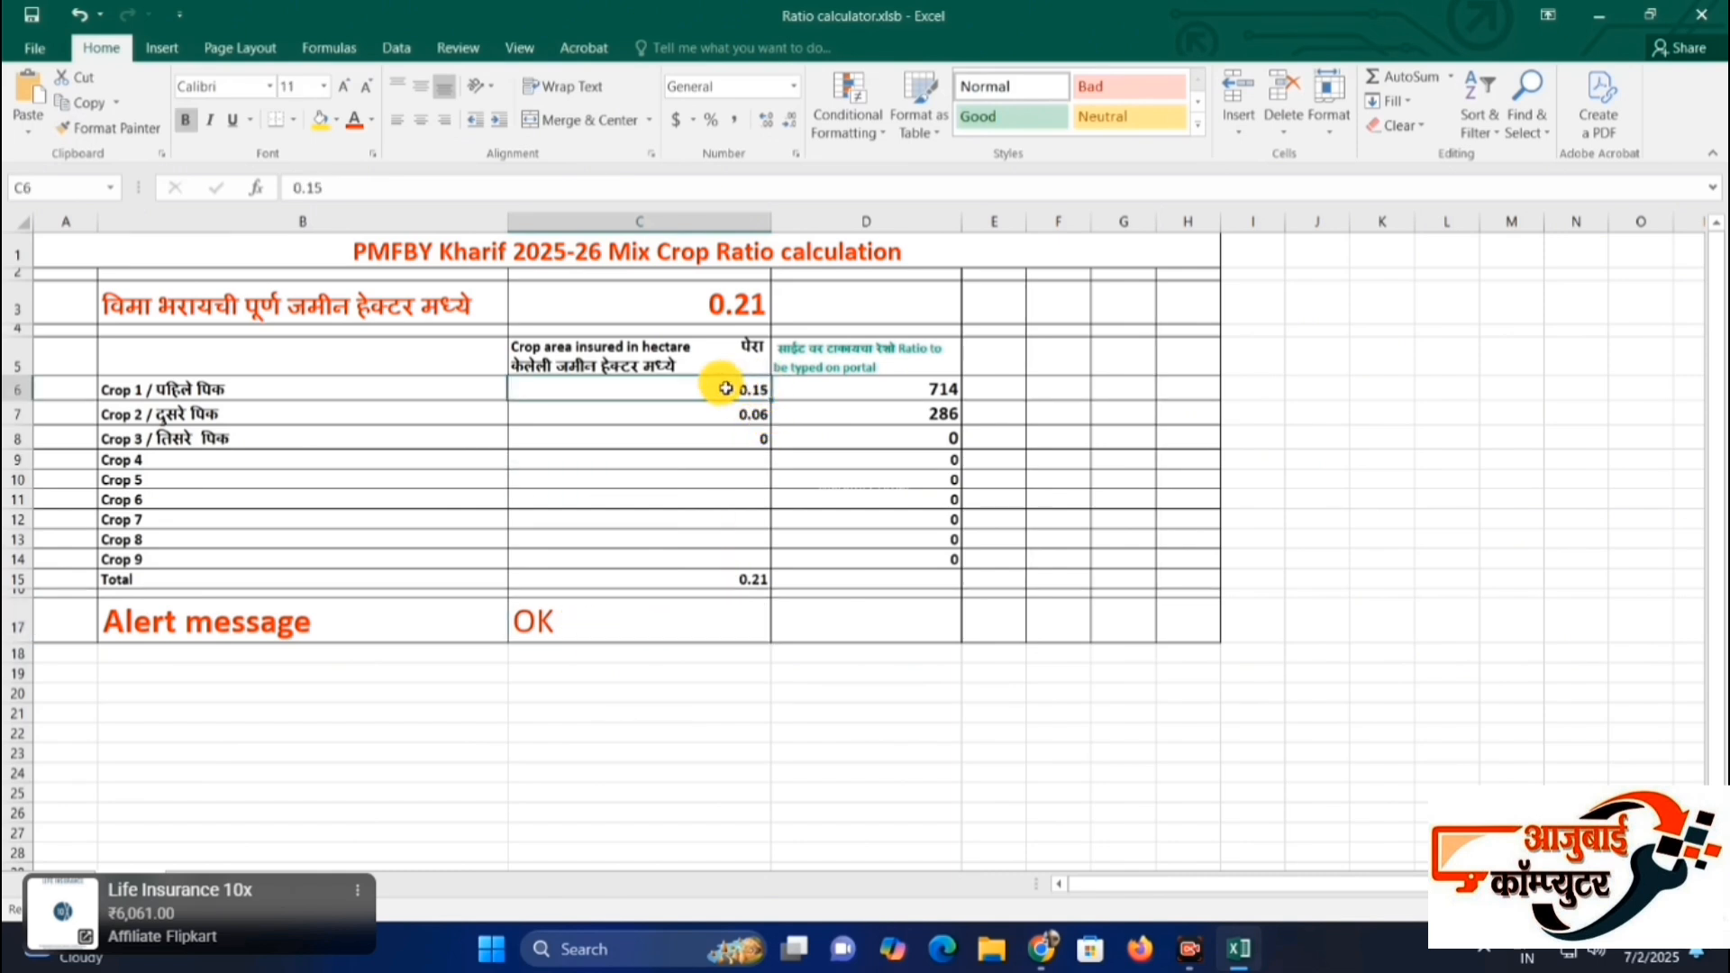
left_click(721, 415)
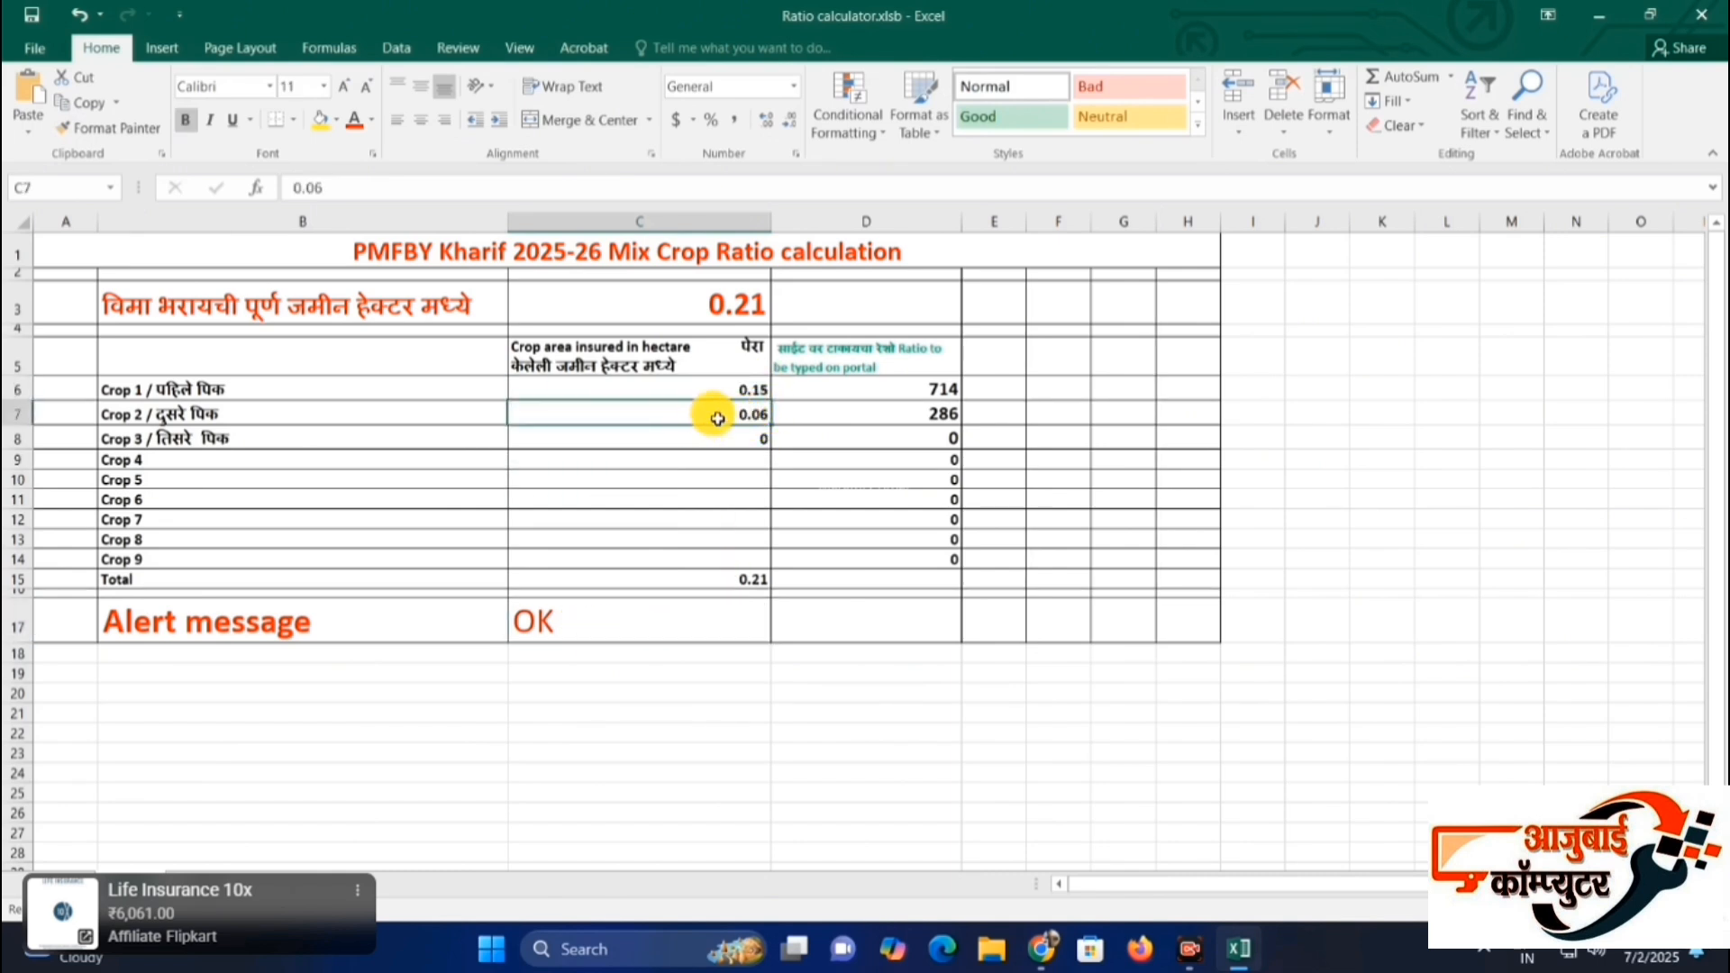
left_click(715, 304)
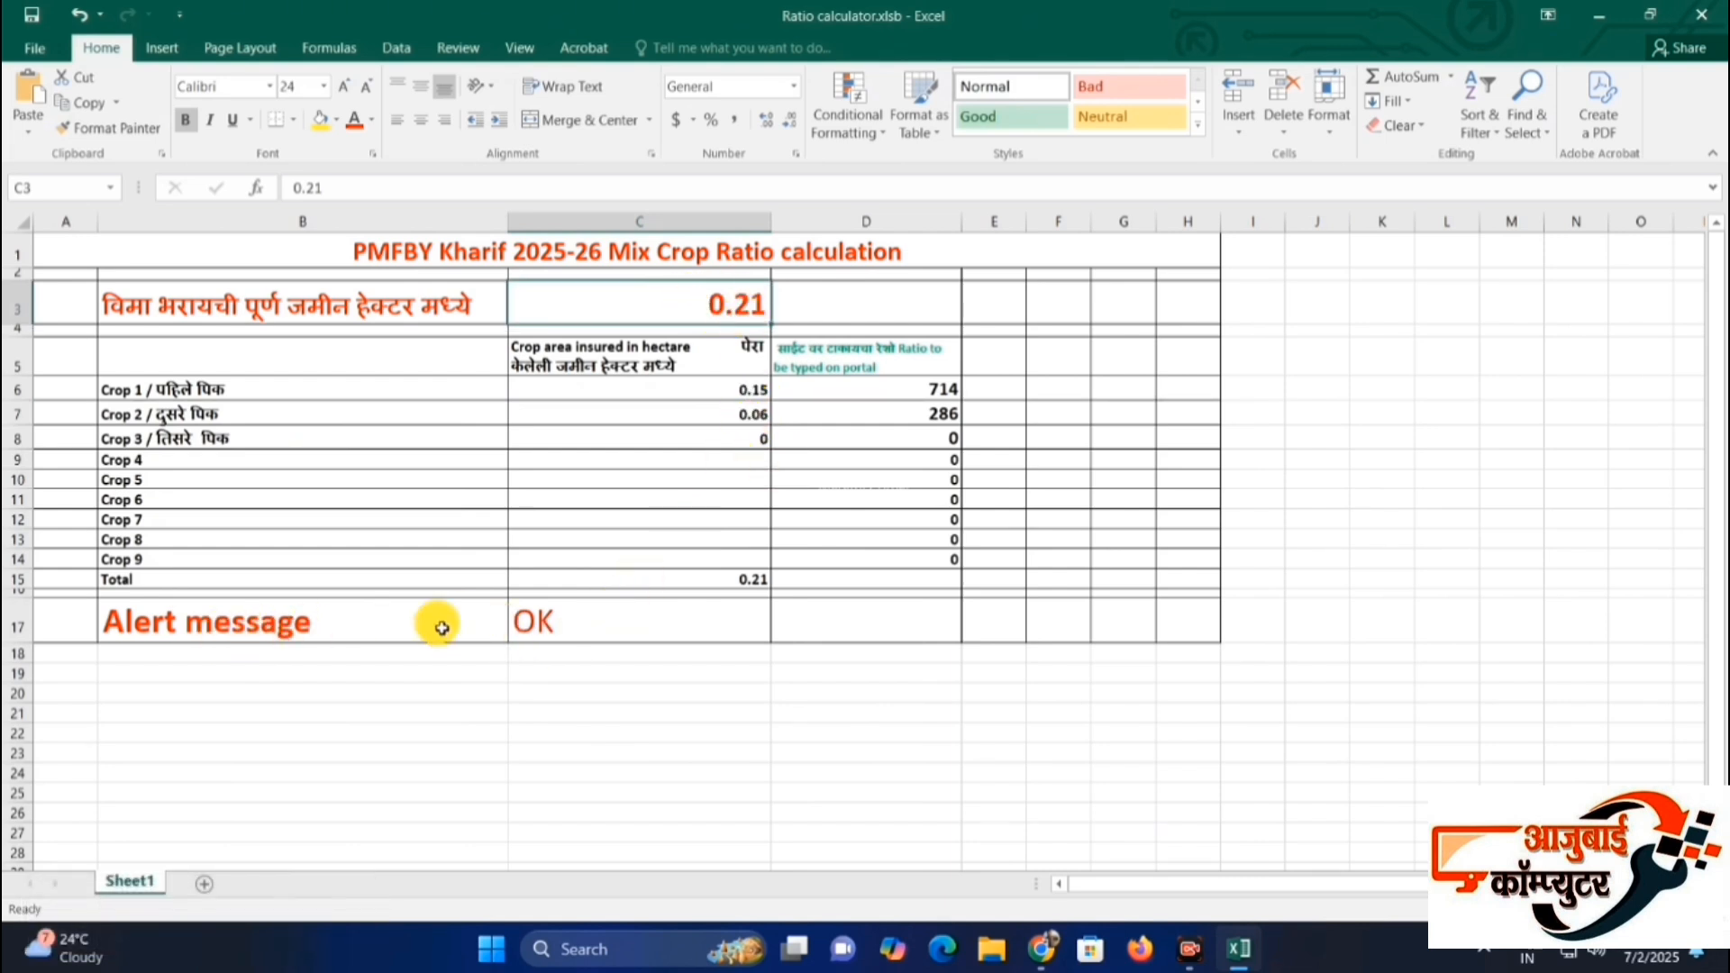
left_click(533, 622)
left_click(680, 300)
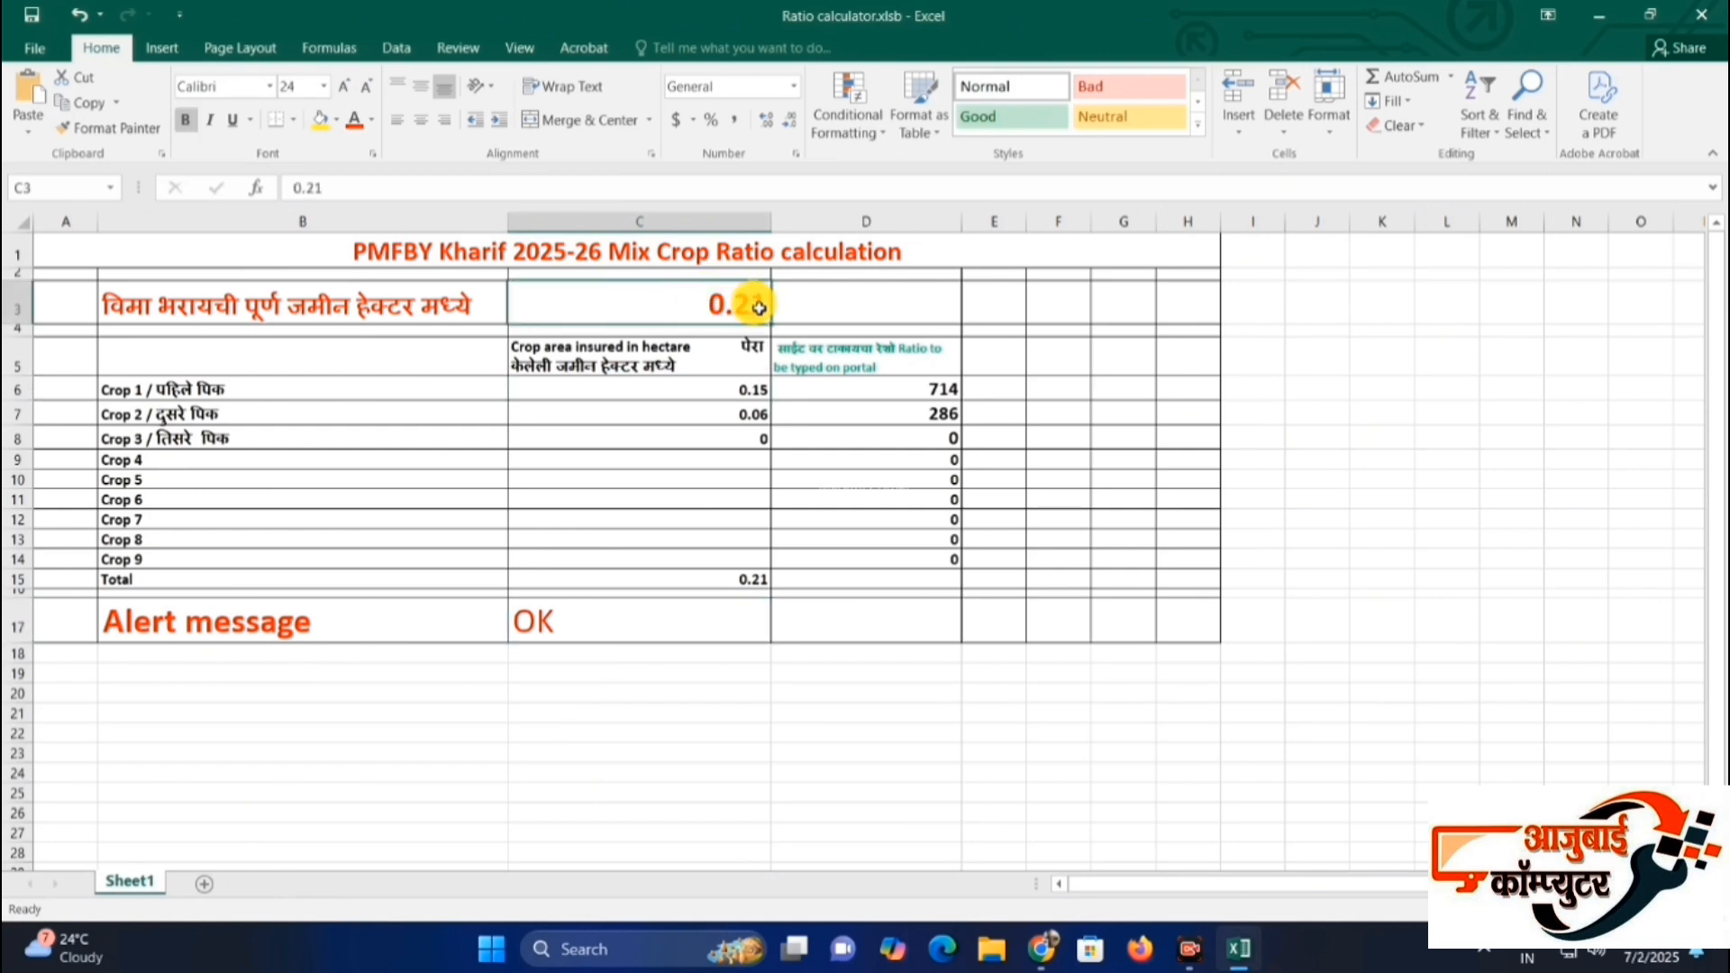
left_click(754, 389)
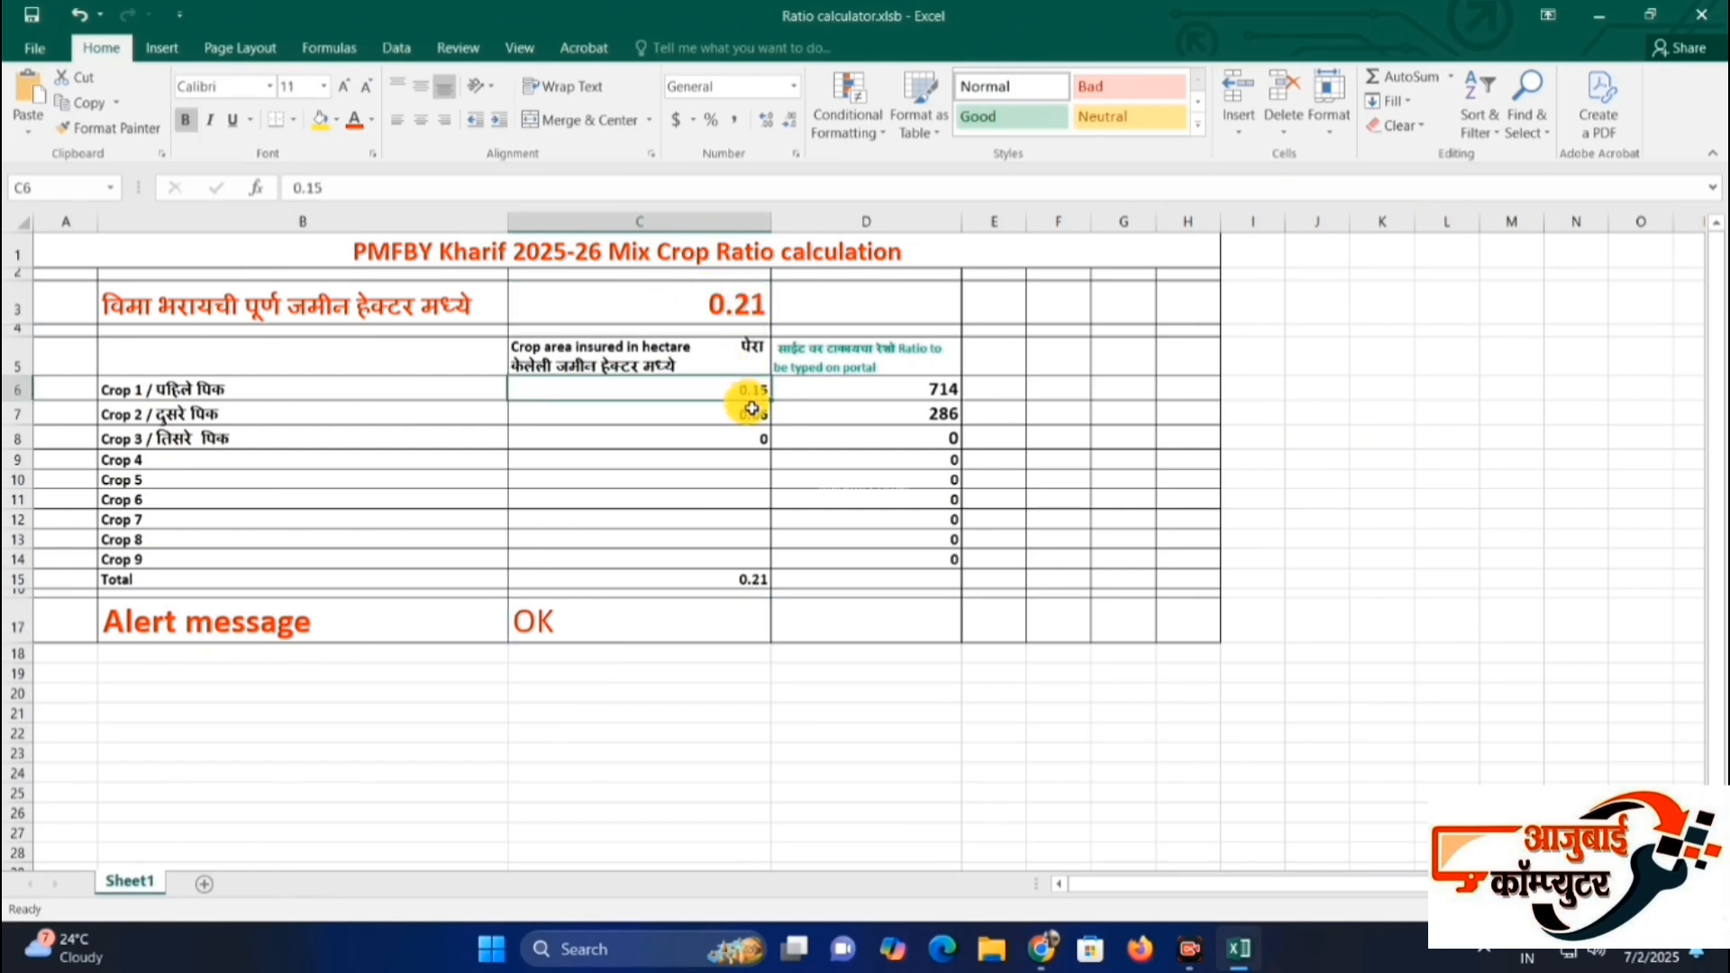
left_click(725, 415)
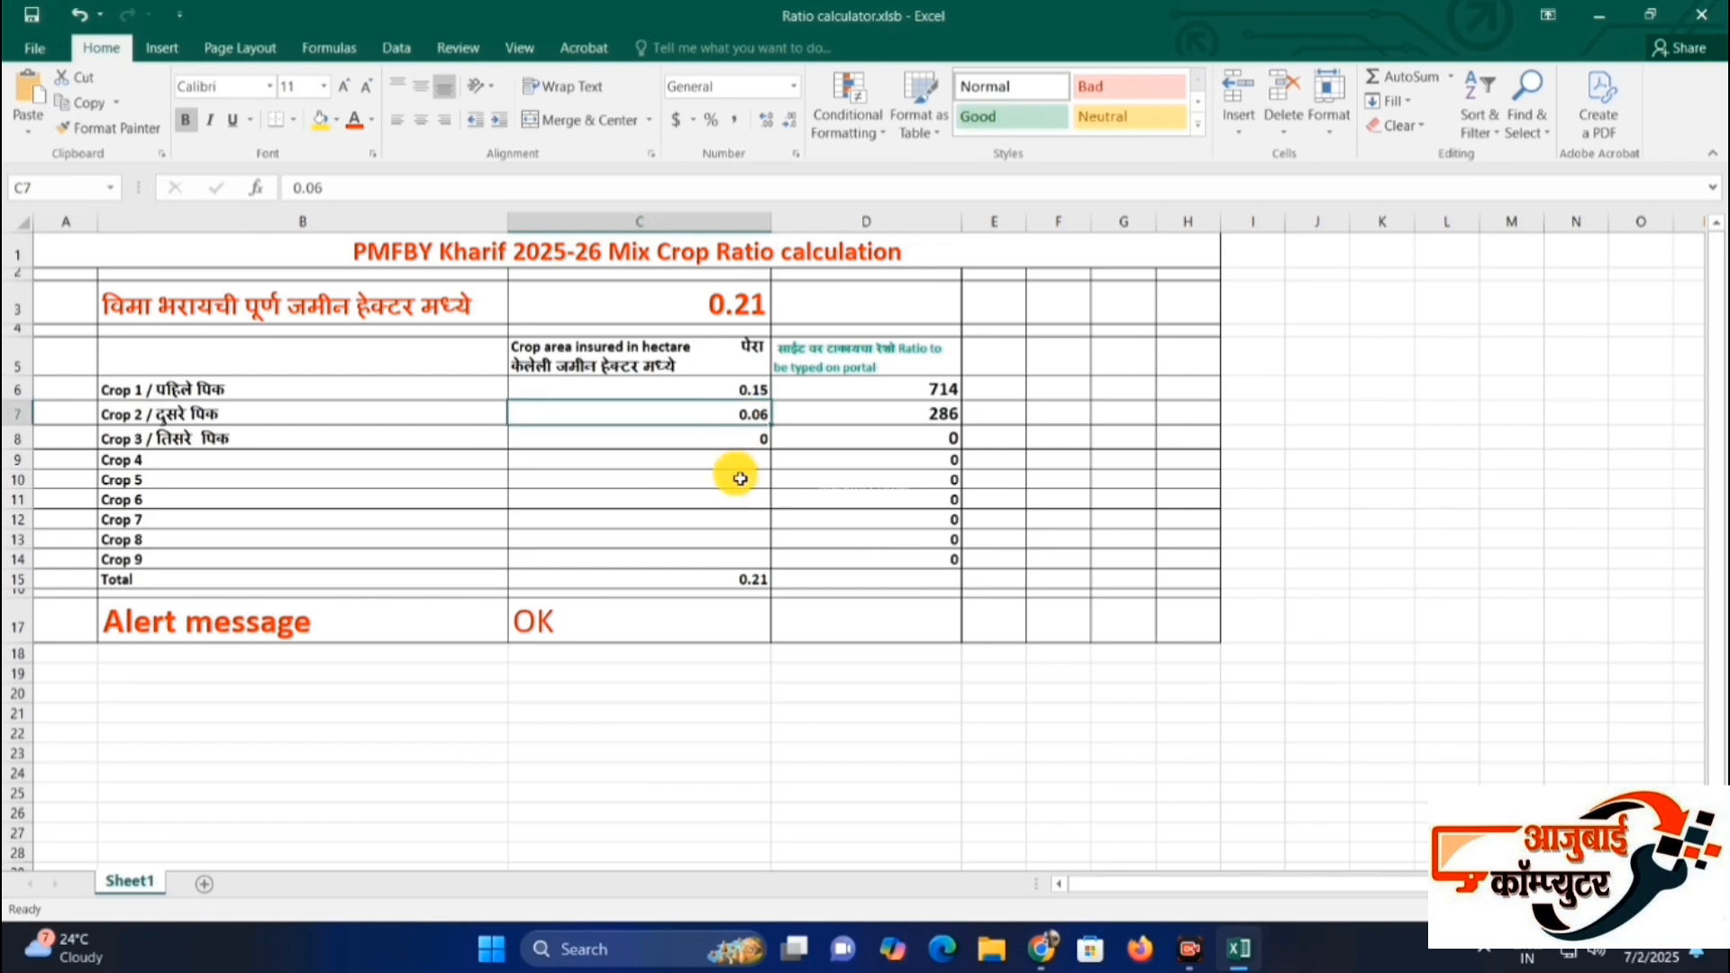
left_click(452, 613)
left_click(919, 389)
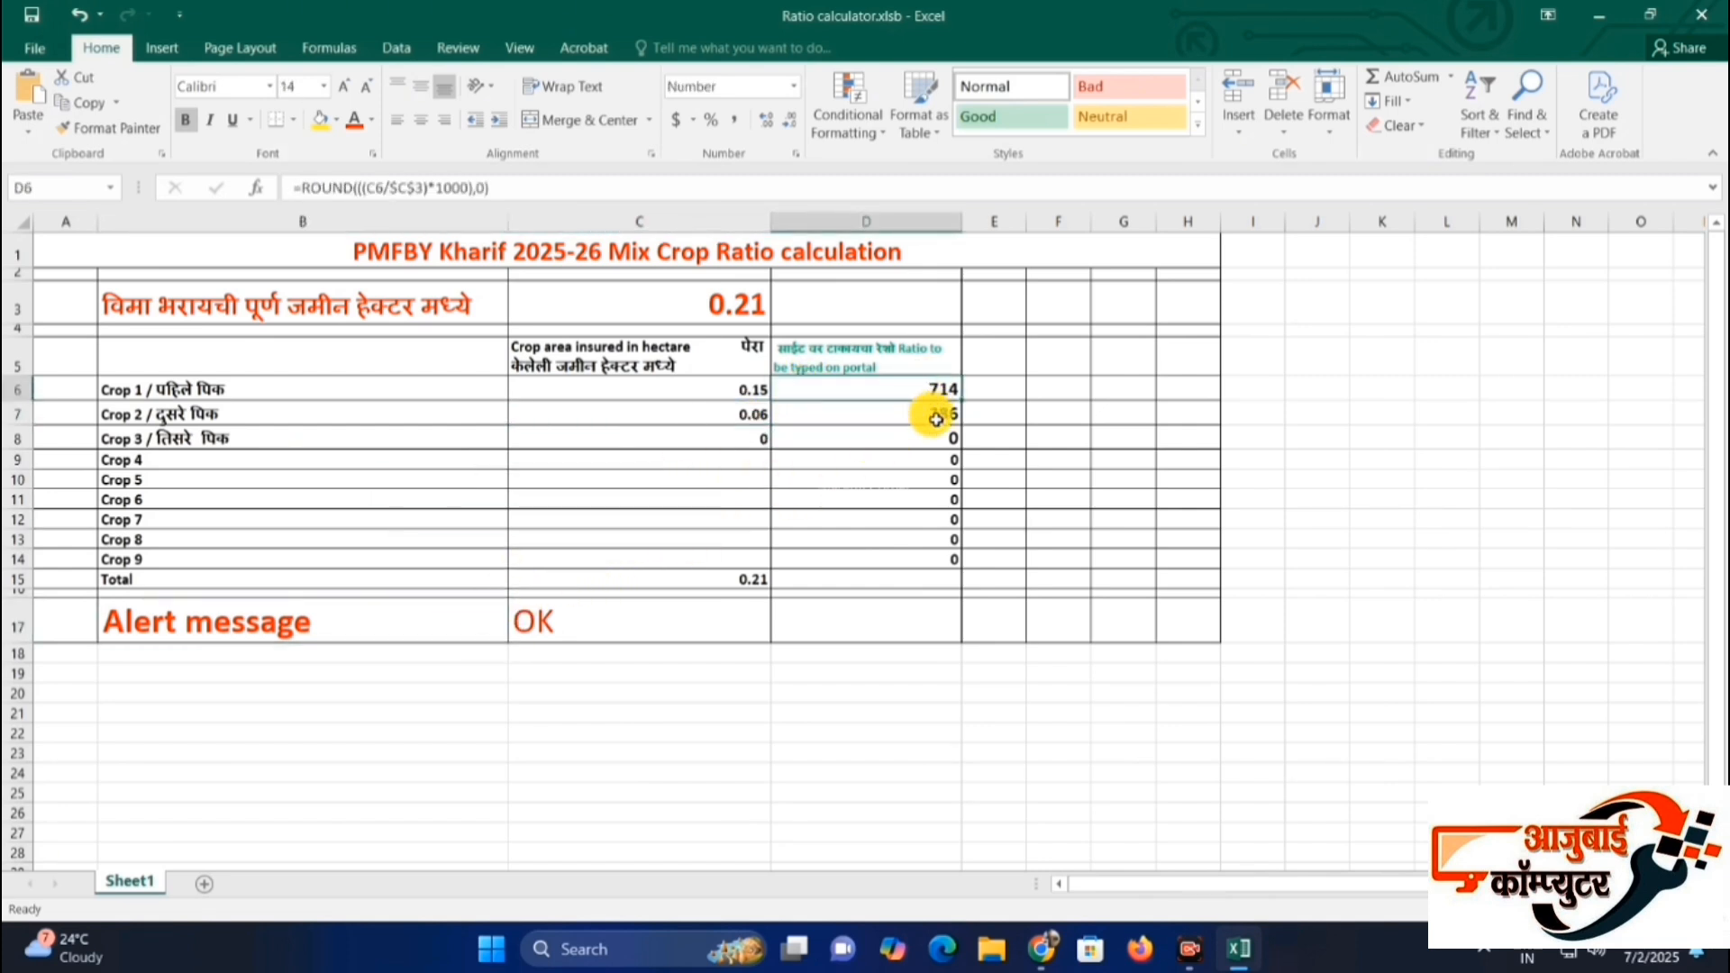
left_click(927, 415)
Switch back to the PMFBY form in Chrome and define the crop ratio as 714 for Groundnut and 286 for Pearl Millet.
key("alt+Tab")
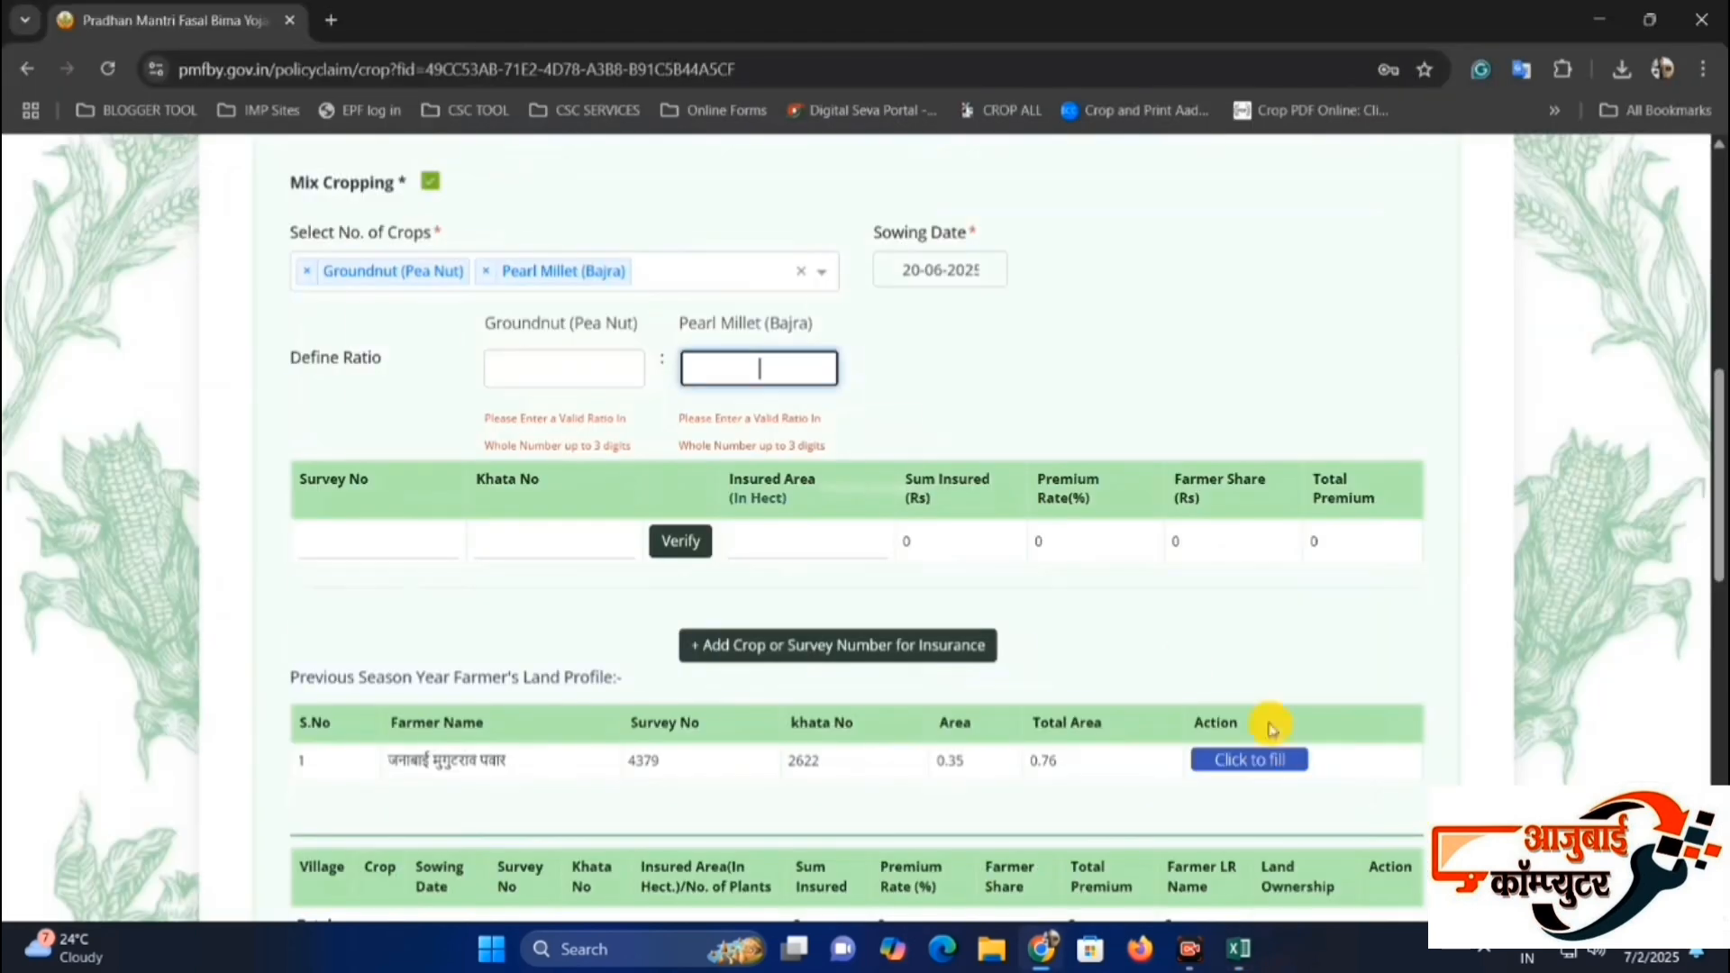
left_click(534, 377)
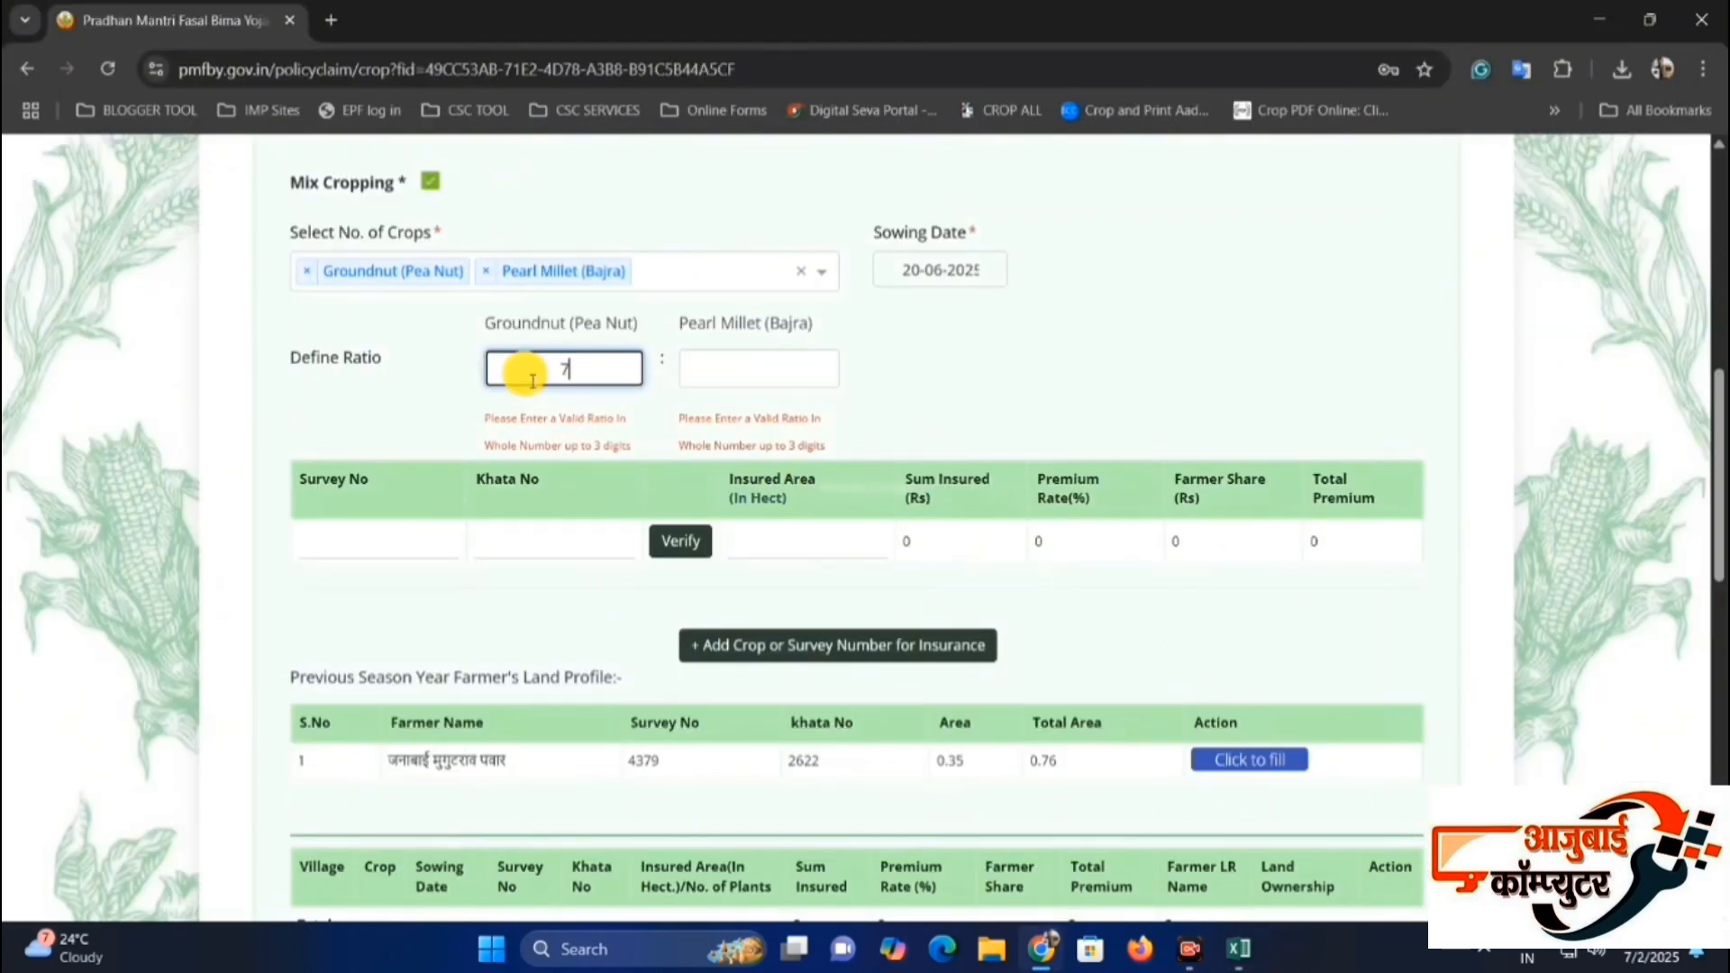
type("714")
left_click(728, 369)
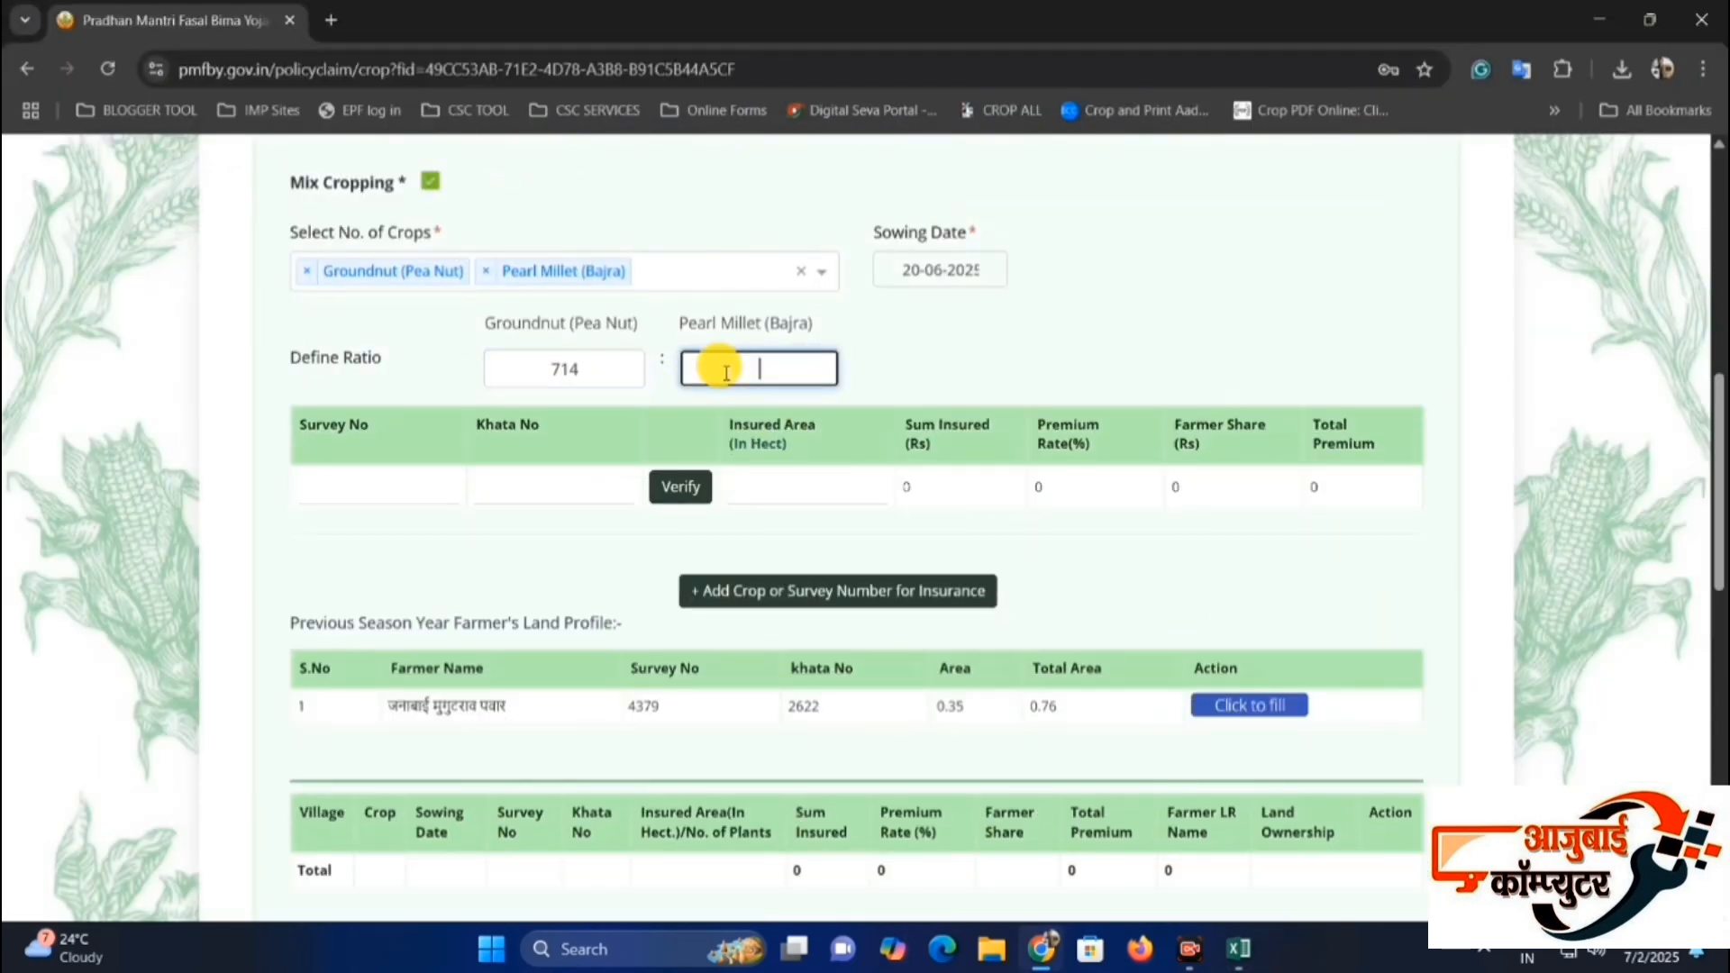
left_click(948, 390)
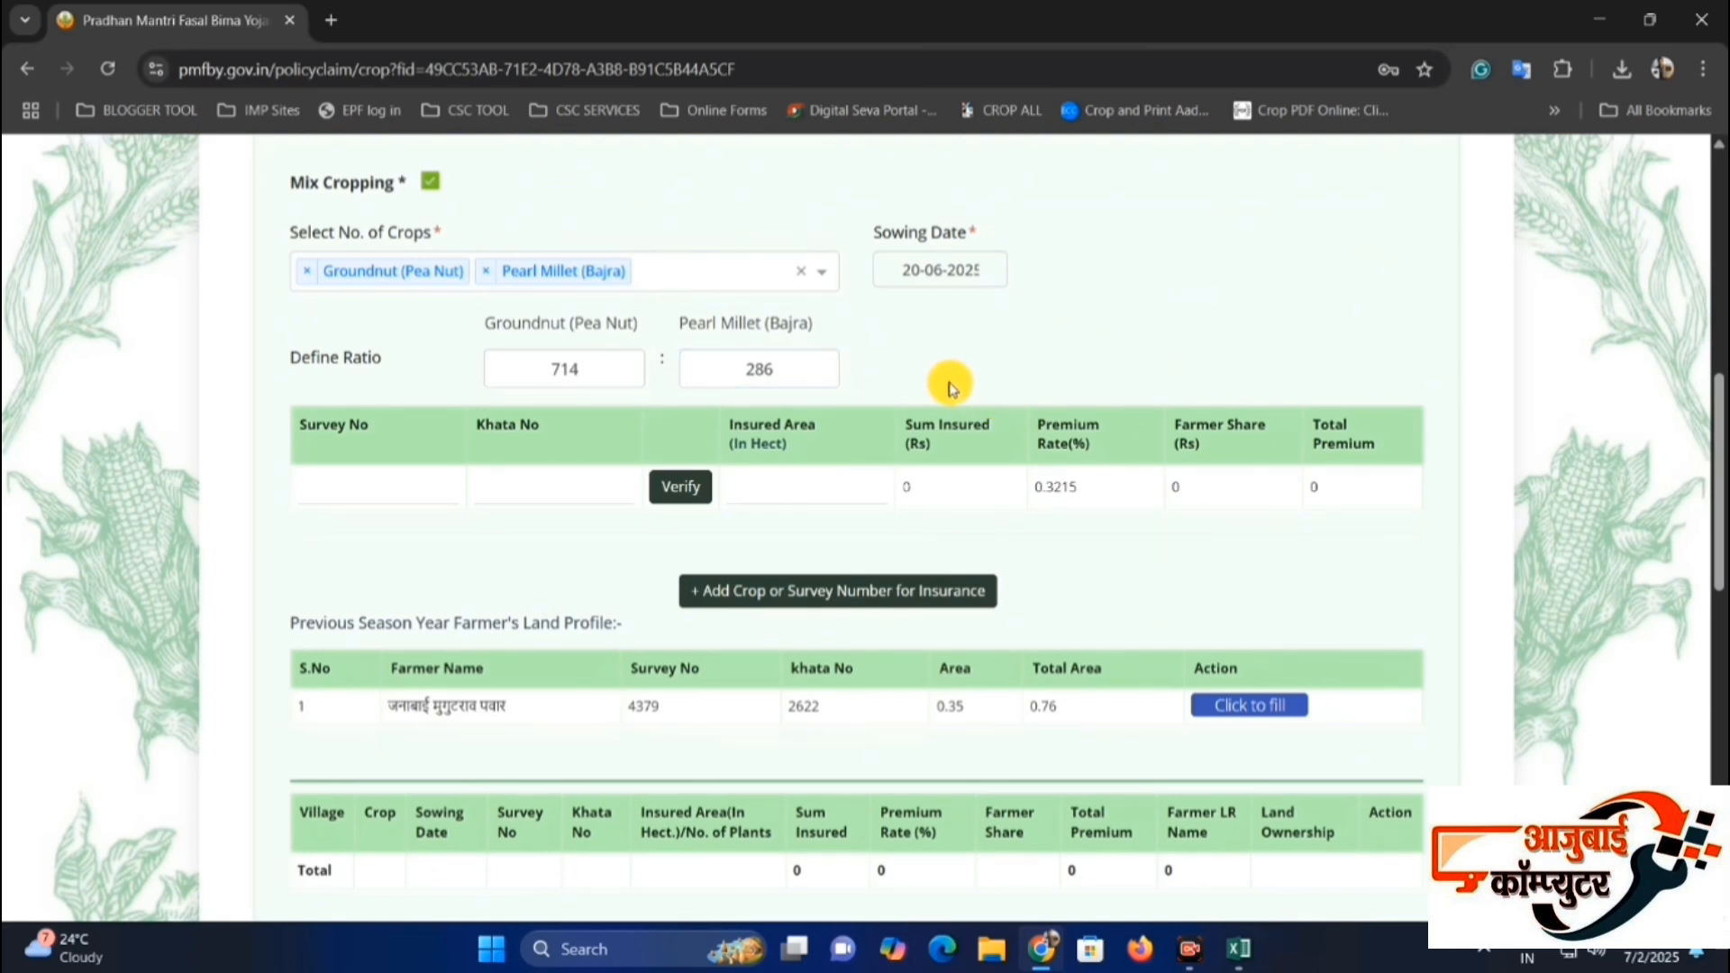
Turn off Mix Cropping to return to single-crop entry.
left_click(430, 185)
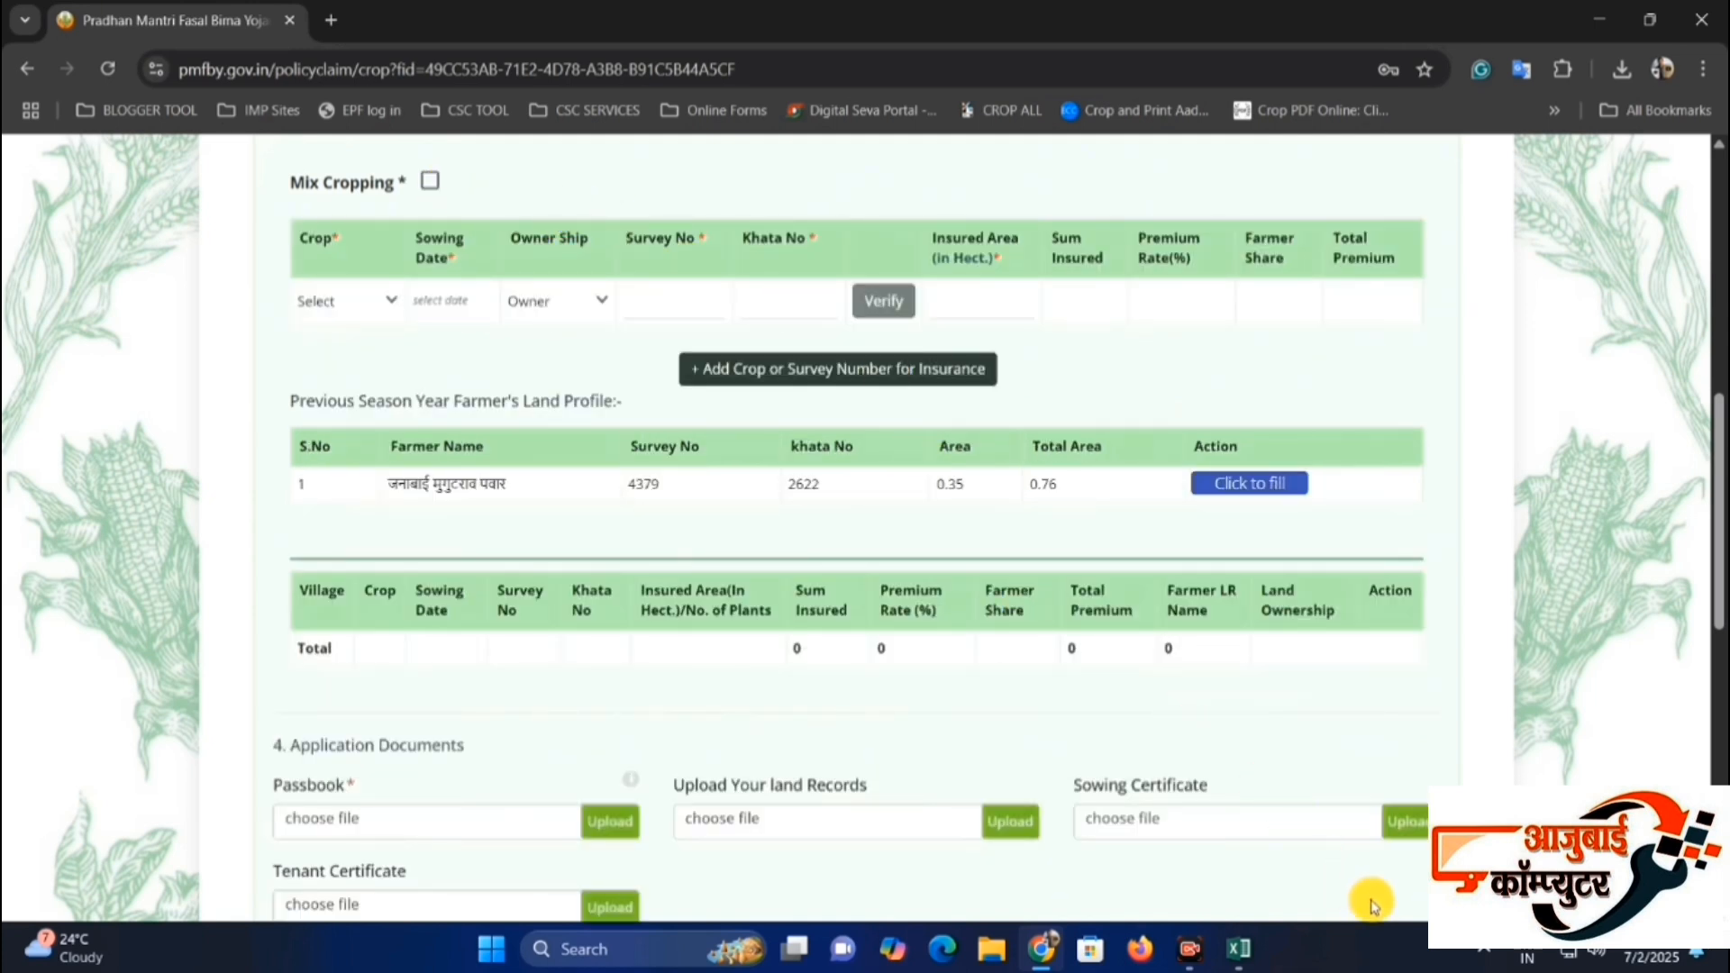
left_click_drag(289, 181, 377, 198)
left_click(380, 198)
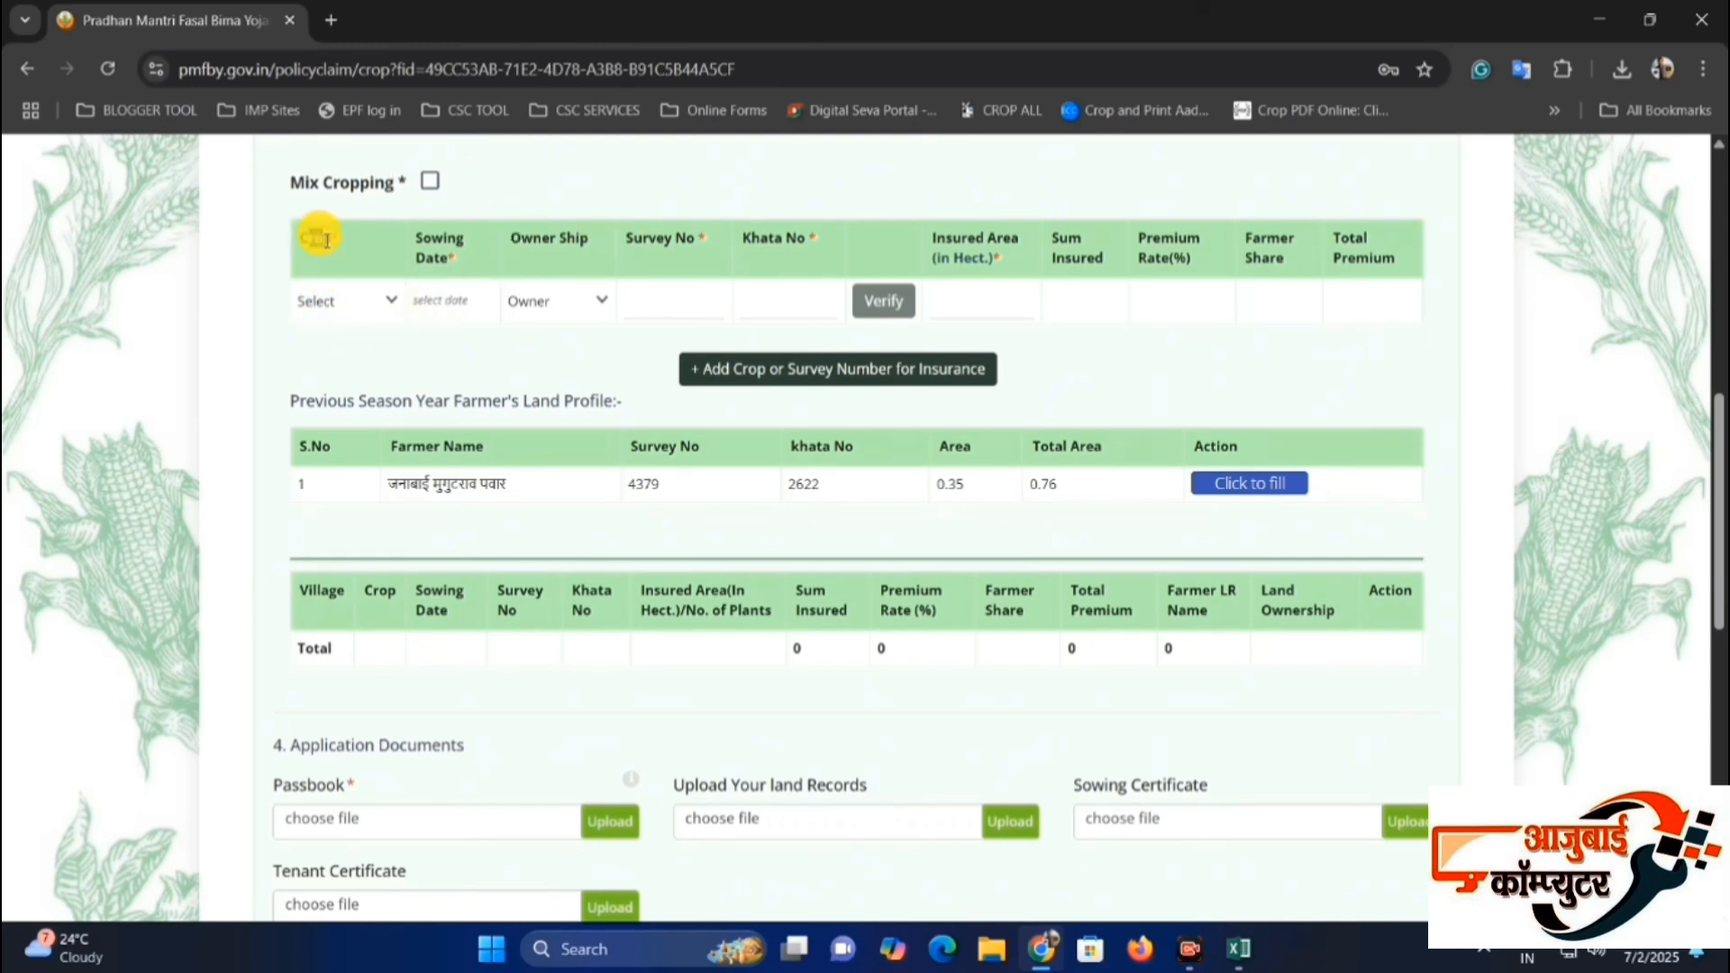
Select Groundnut (Pea Nut) as the crop and set its sowing date to 15-06-2025.
left_click(344, 300)
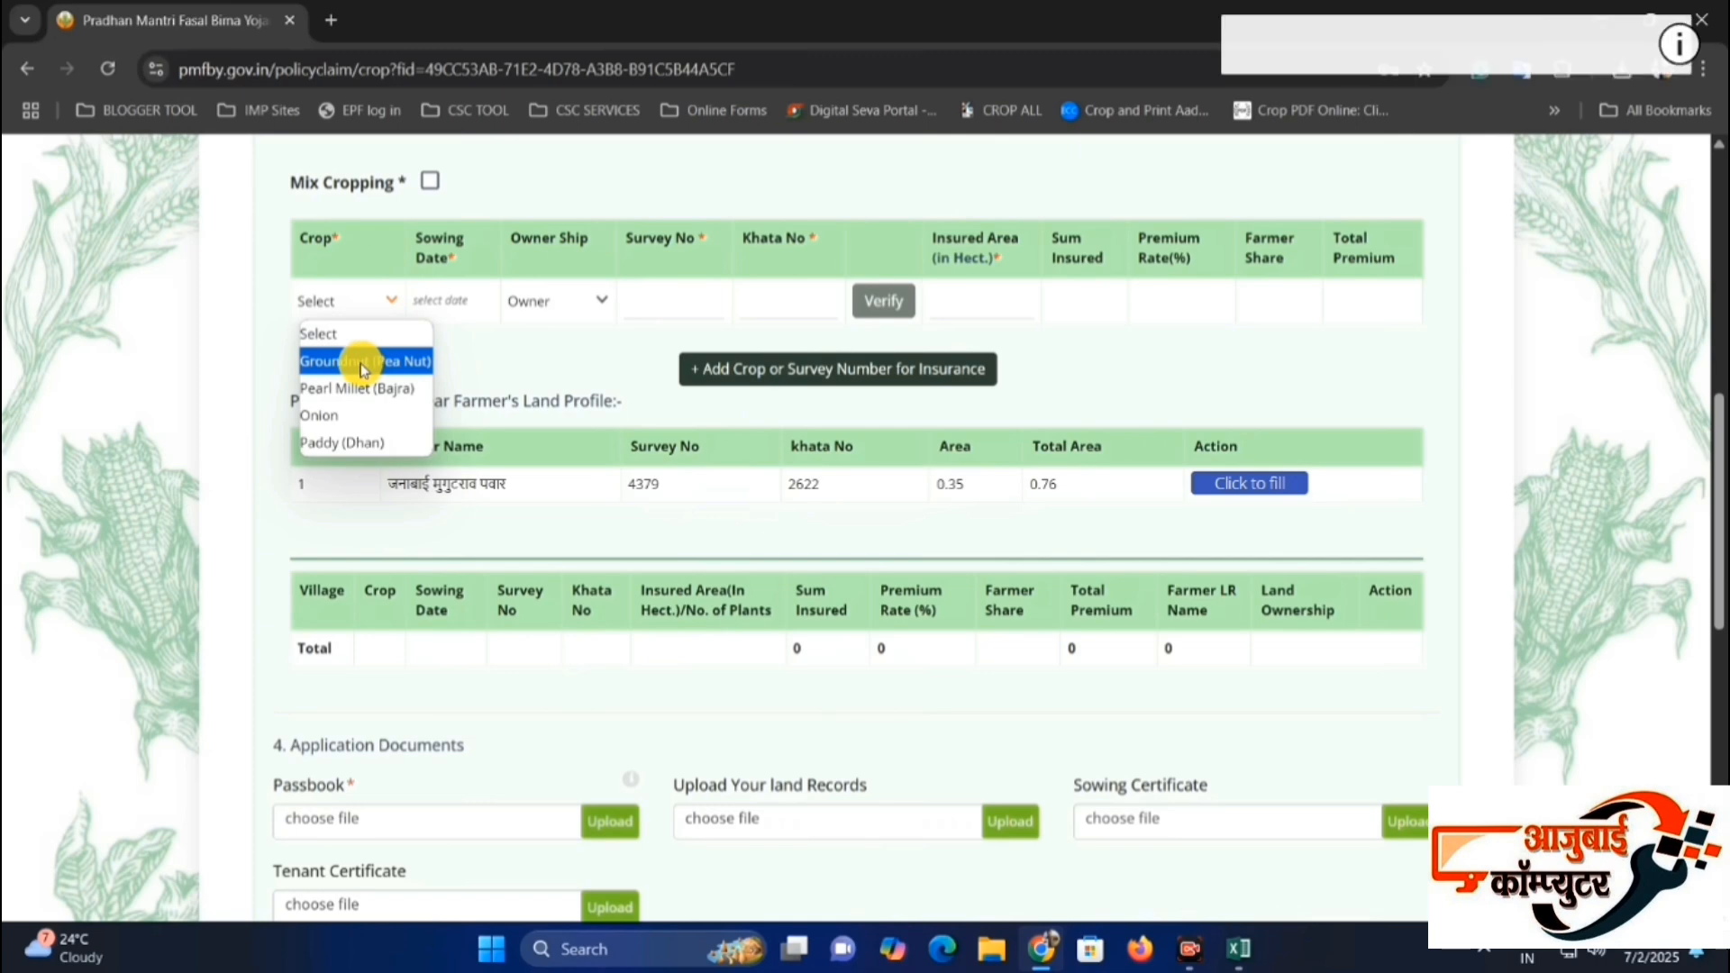
left_click(364, 362)
left_click(348, 303)
left_click(367, 354)
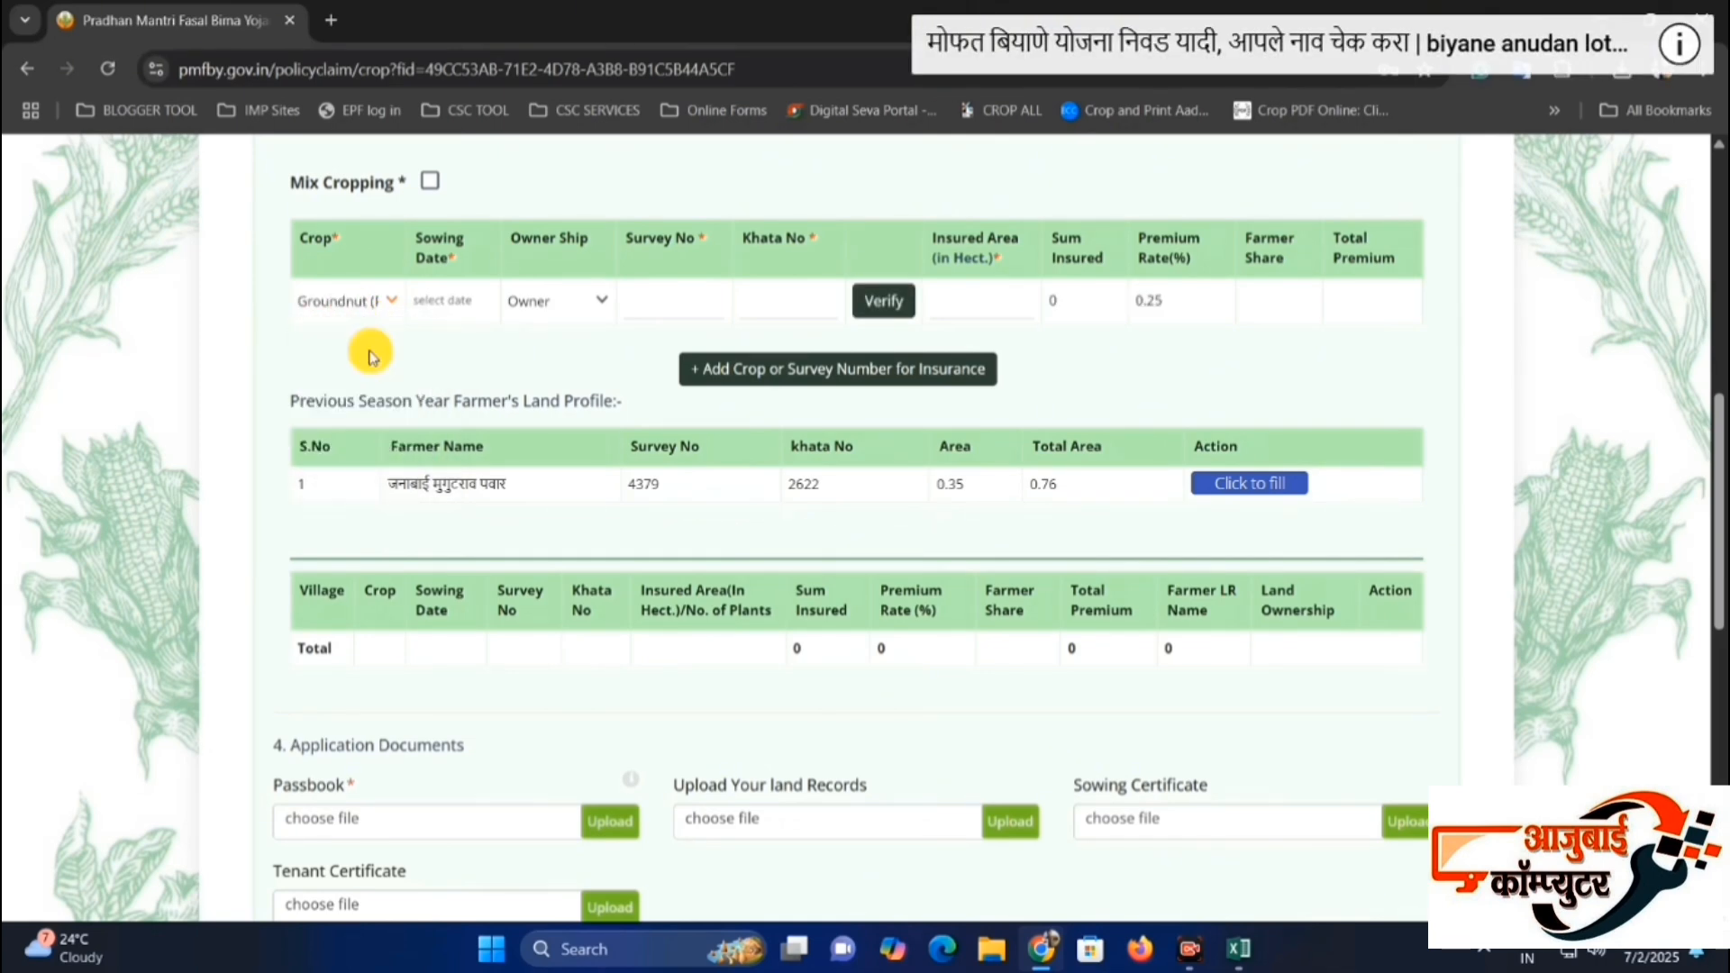
left_click(441, 300)
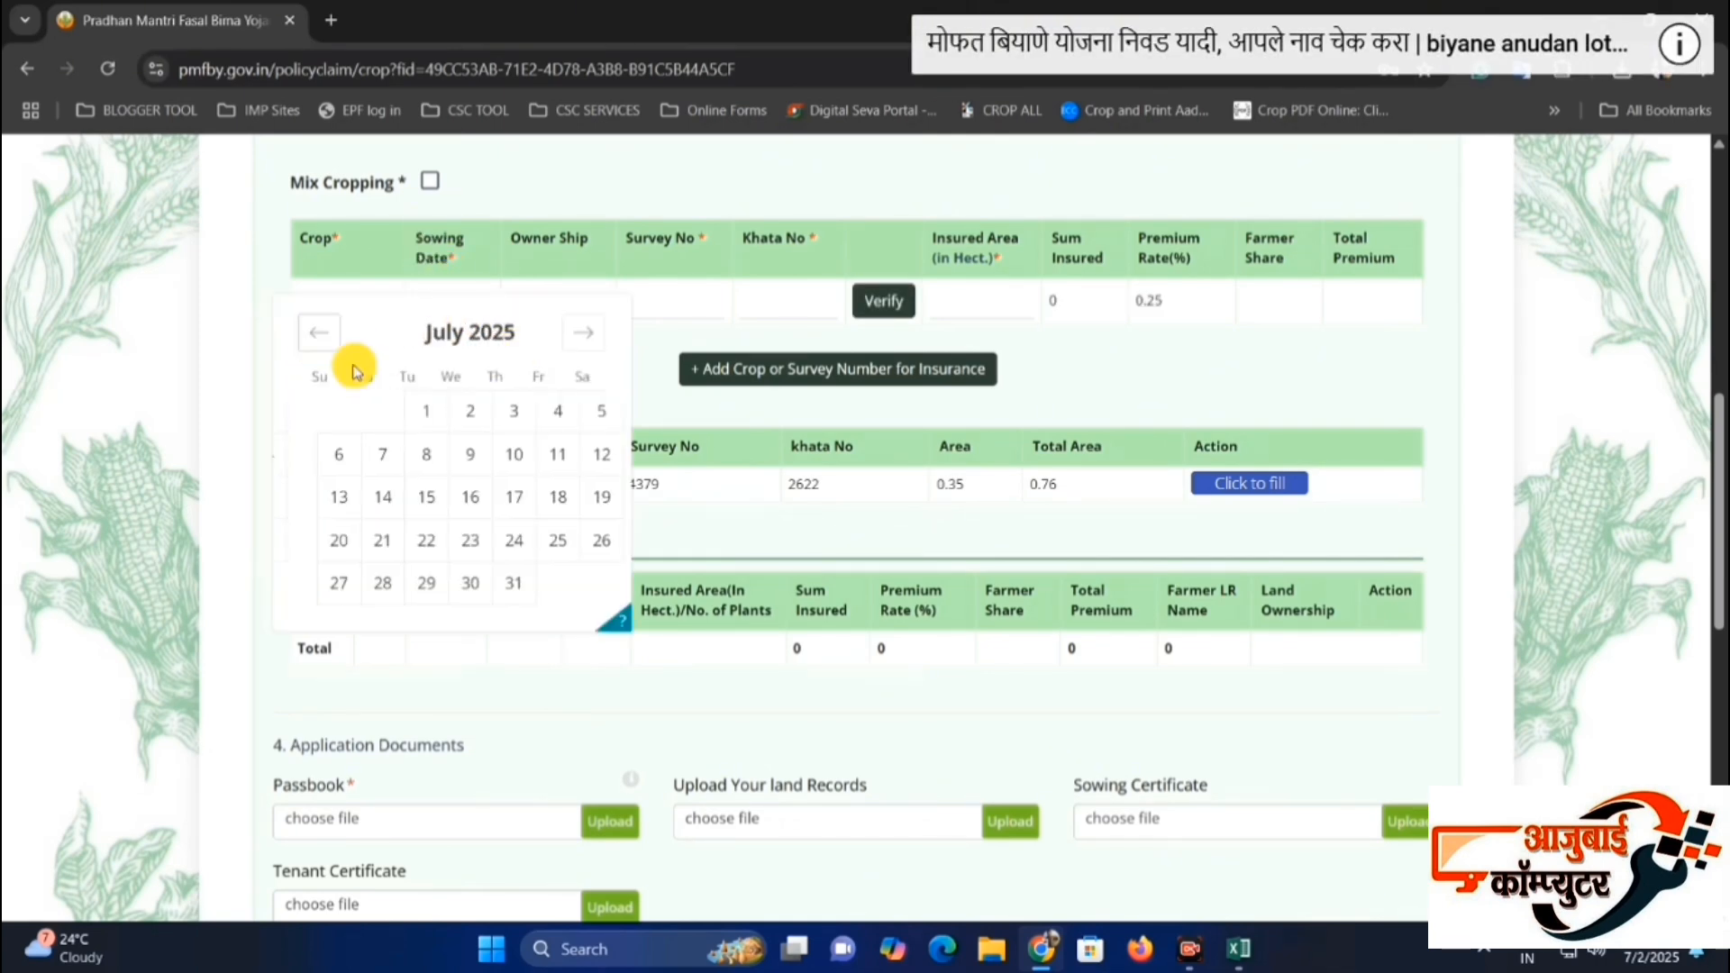
left_click(319, 332)
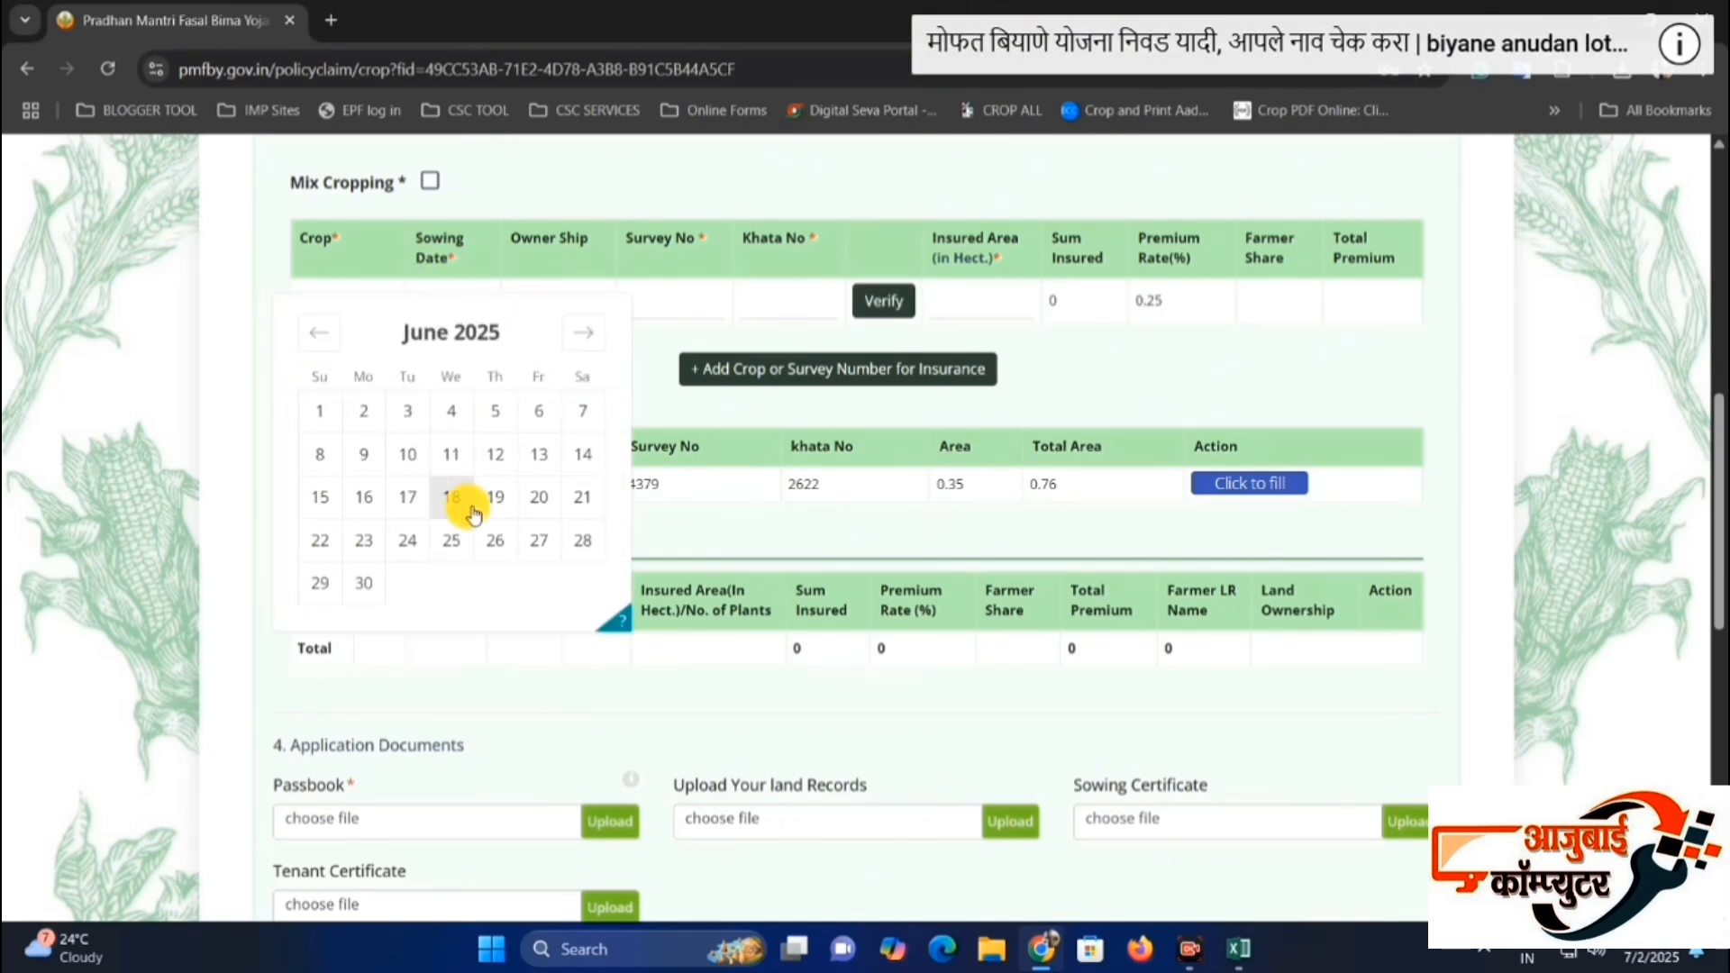
left_click(325, 498)
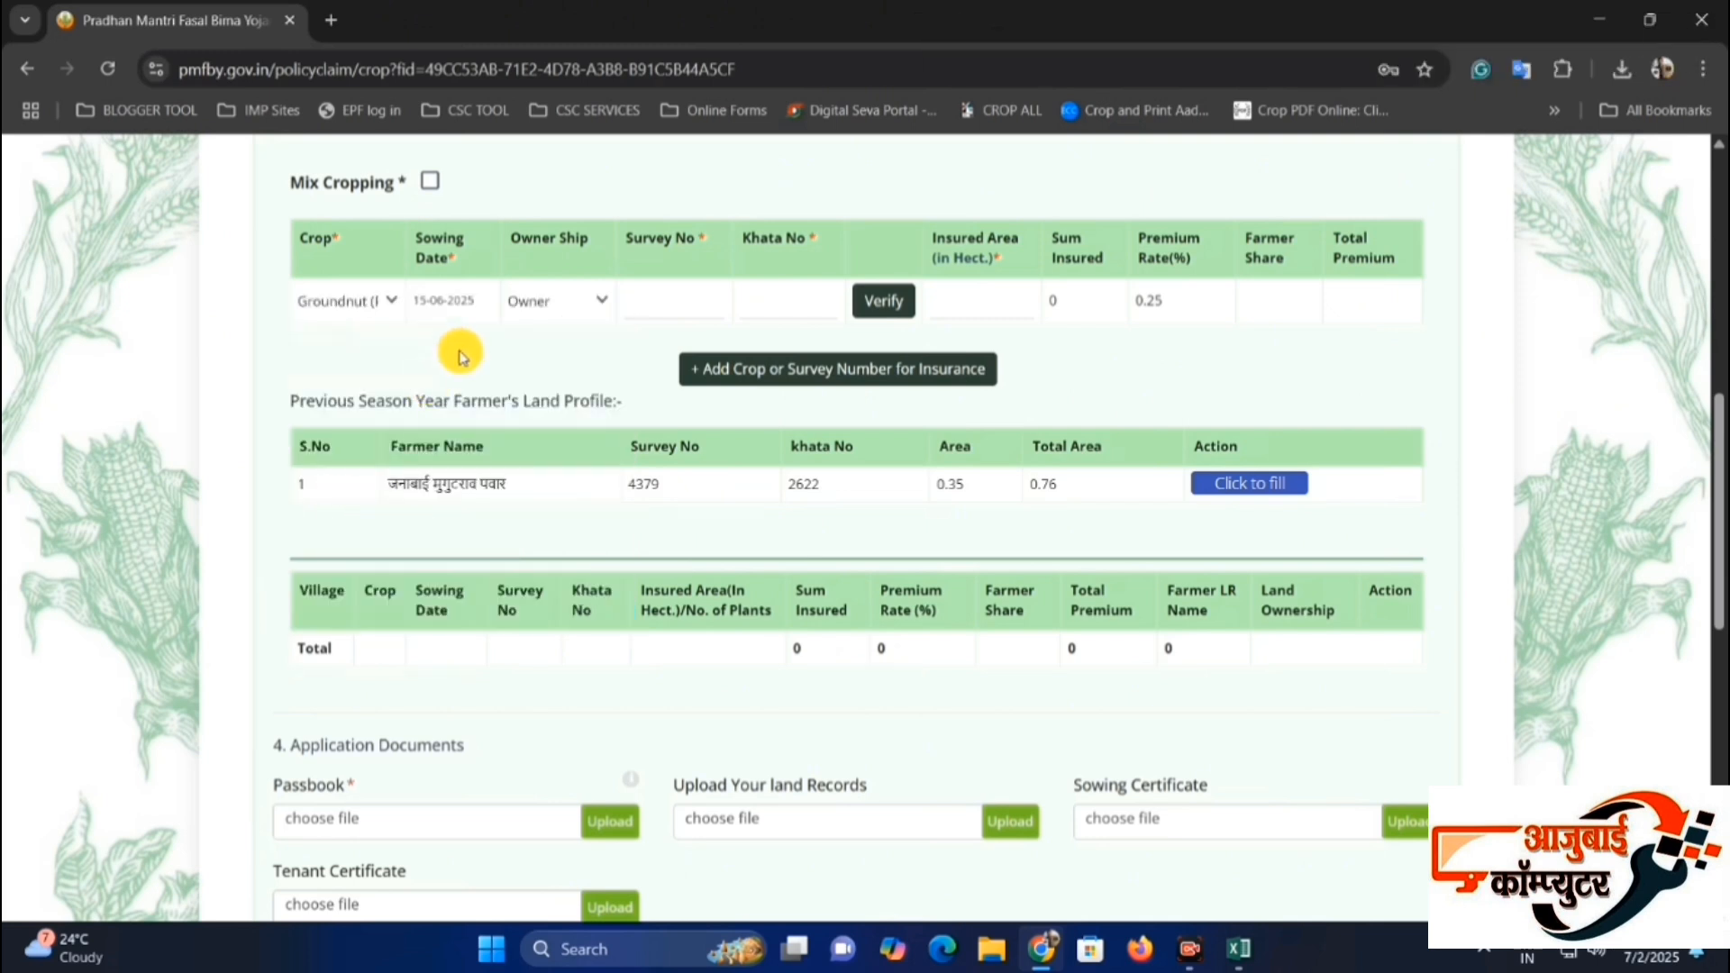
left_click(442, 256)
left_click(478, 361)
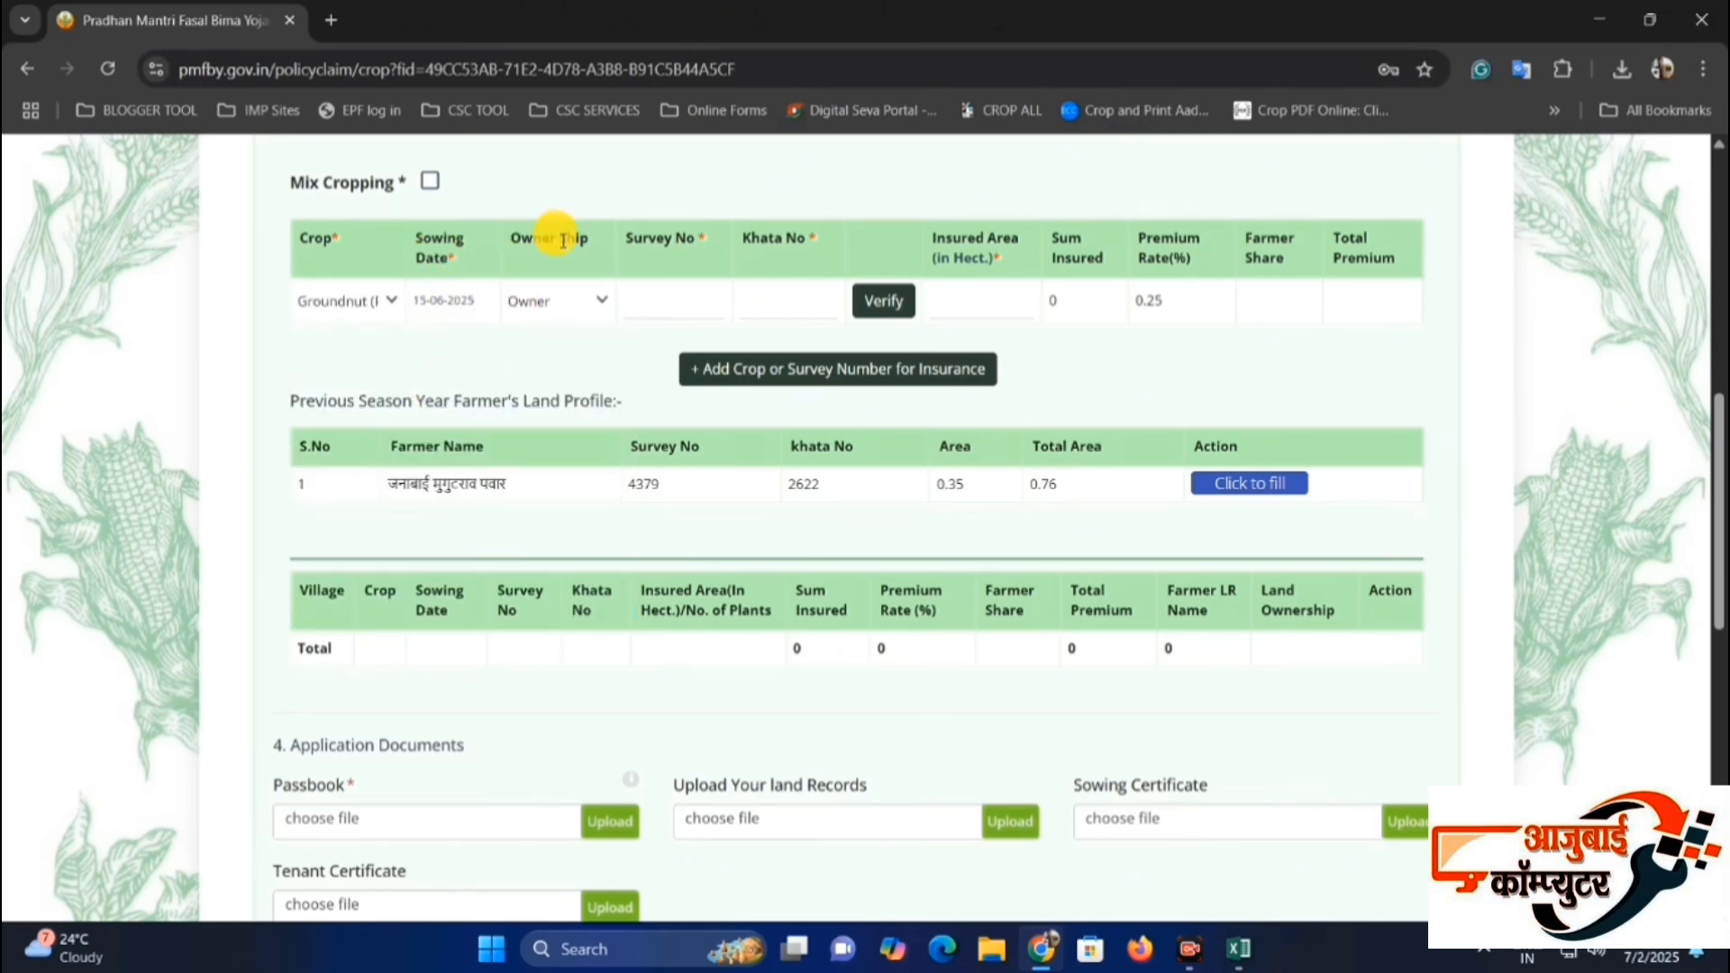
Try the Mix ownership type for the groundnut entry and return it to Owner.
left_click(566, 311)
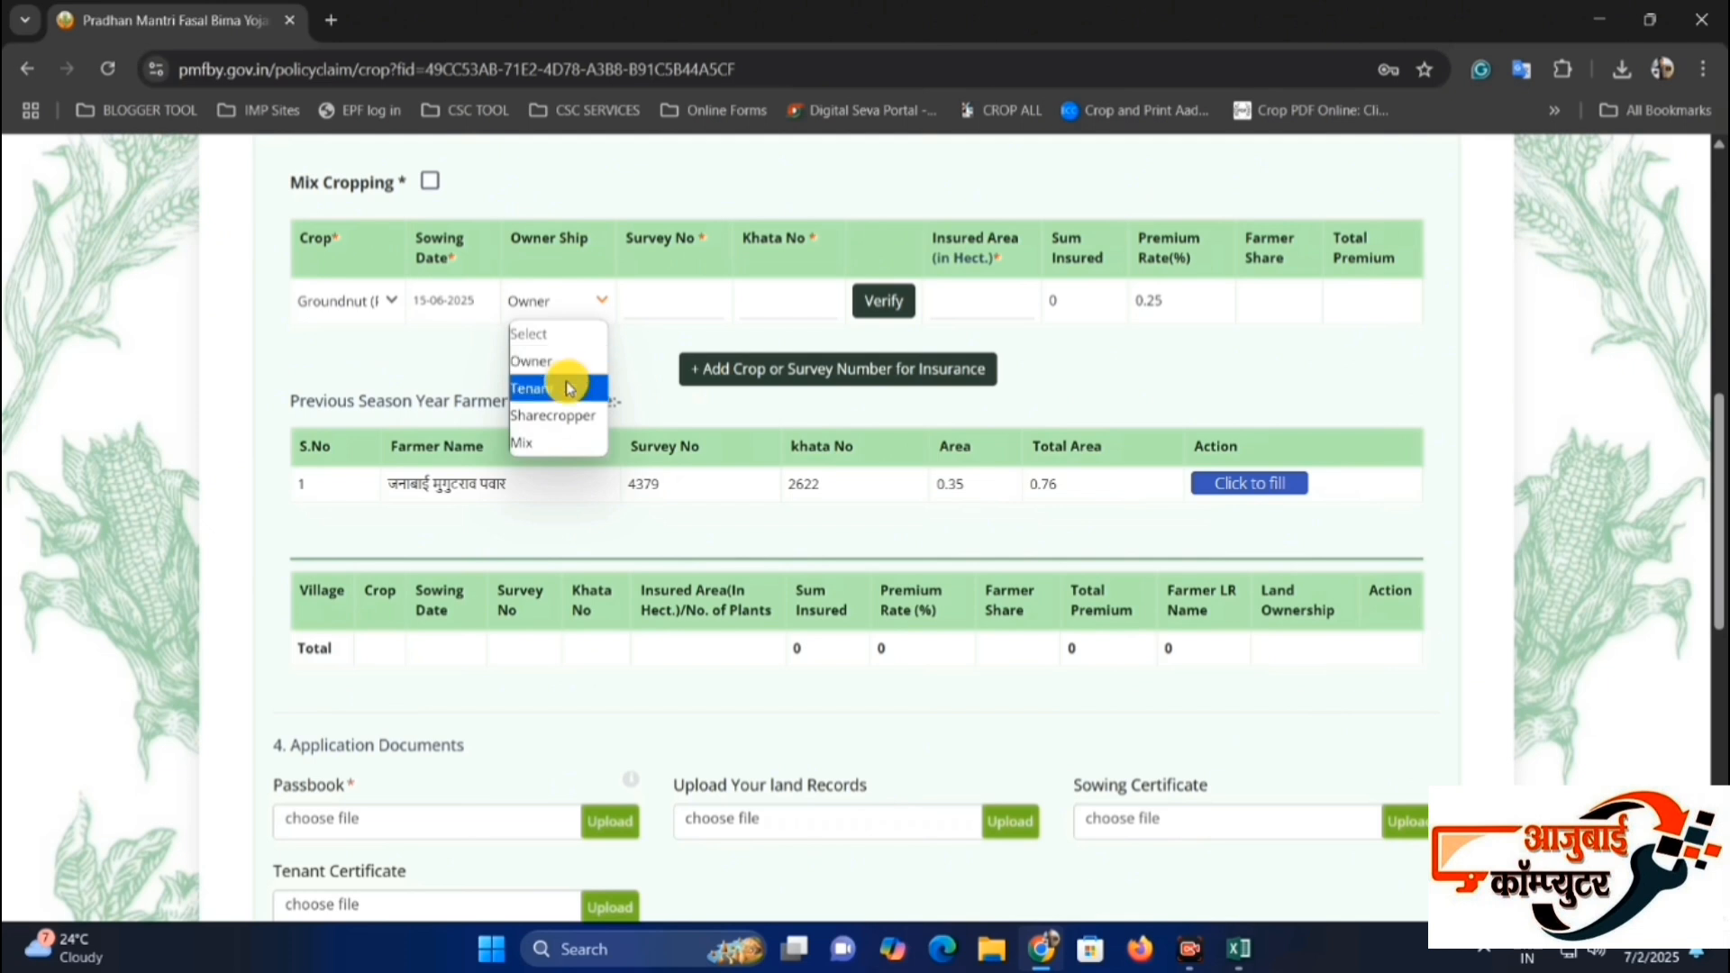
left_click(568, 442)
left_click(558, 303)
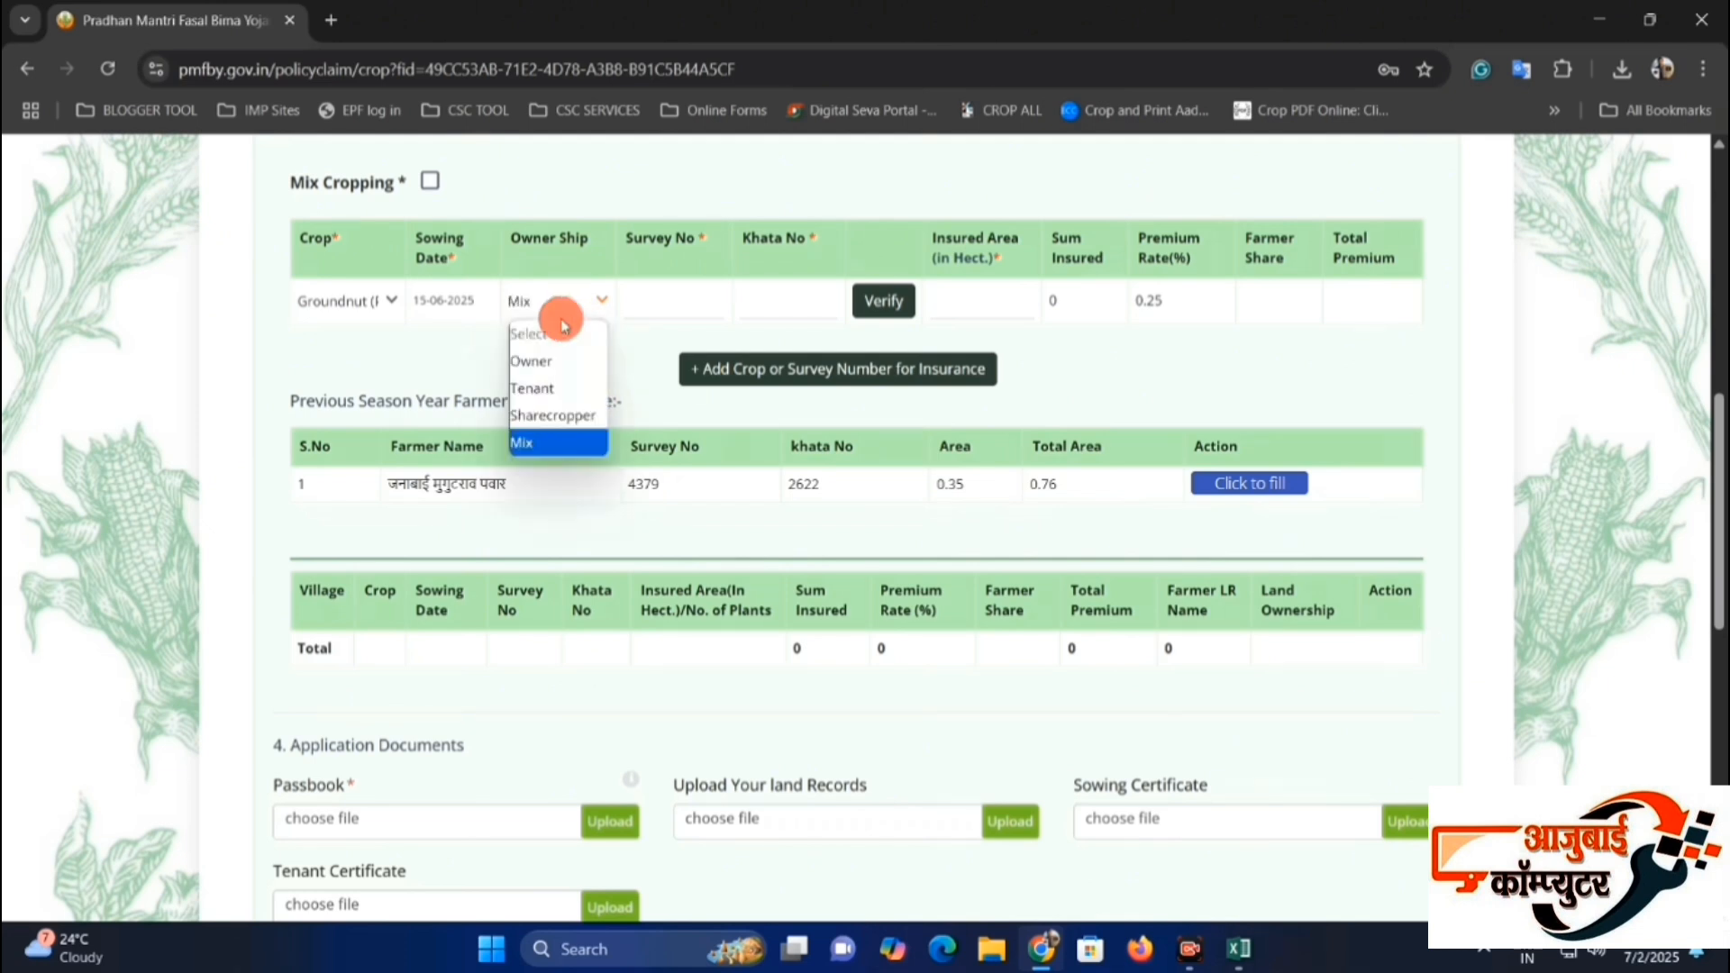
left_click(558, 361)
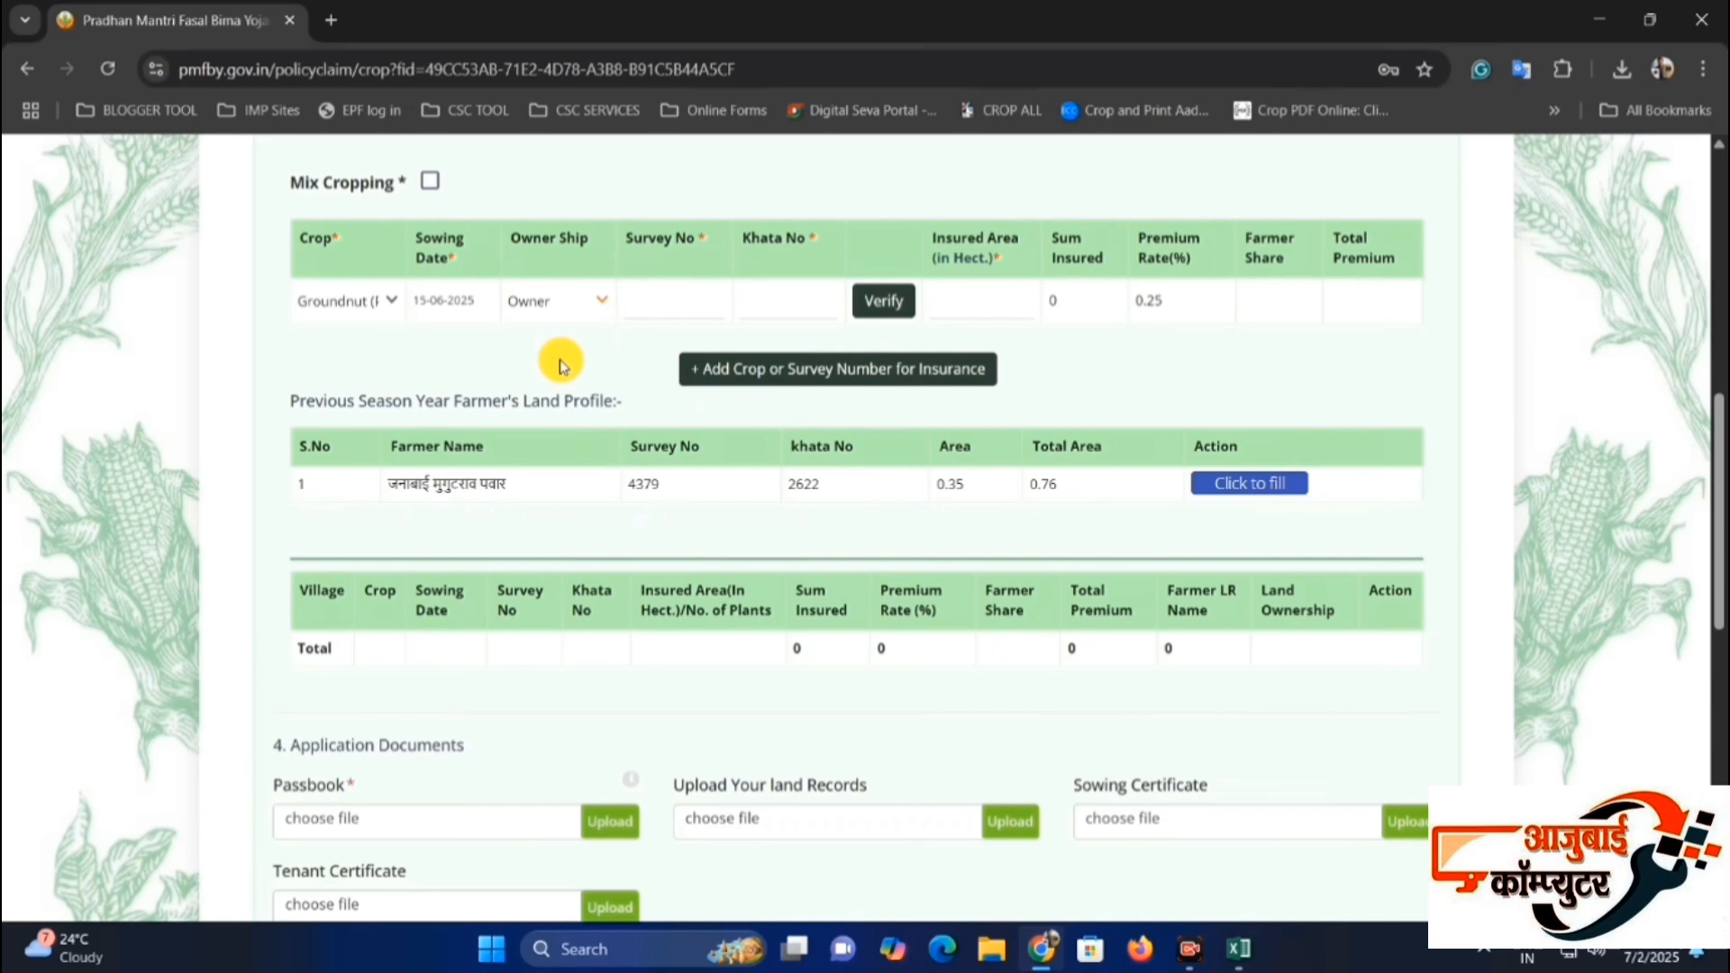
left_click(581, 307)
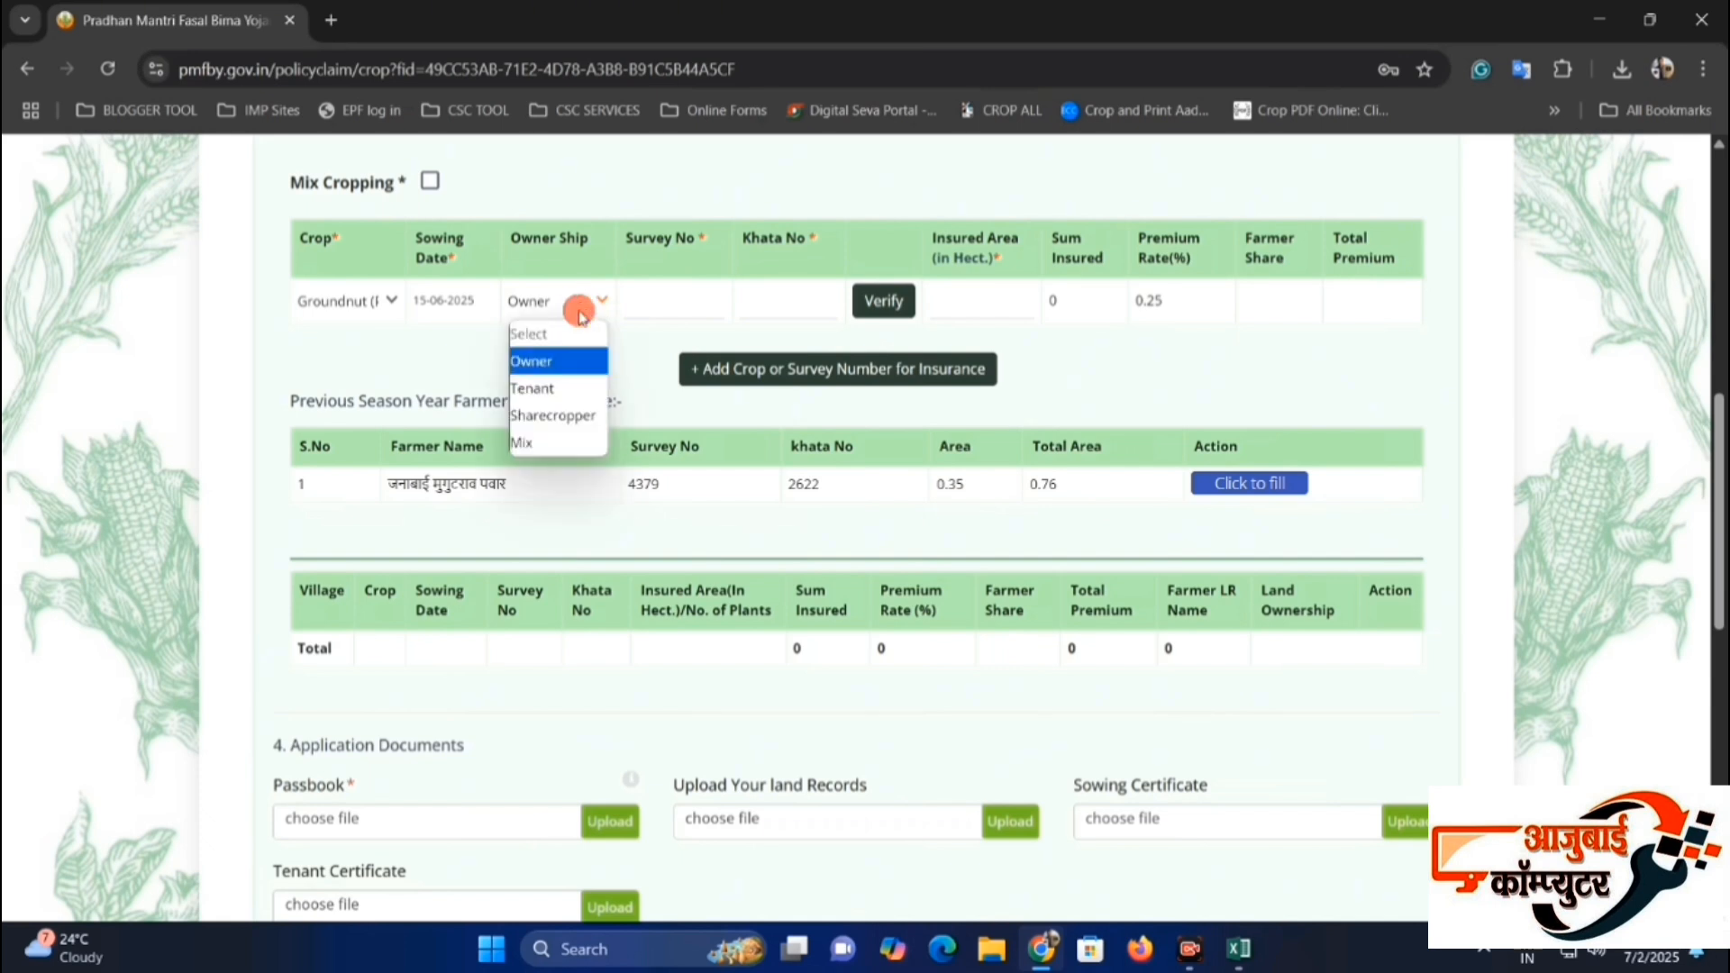
left_click(573, 359)
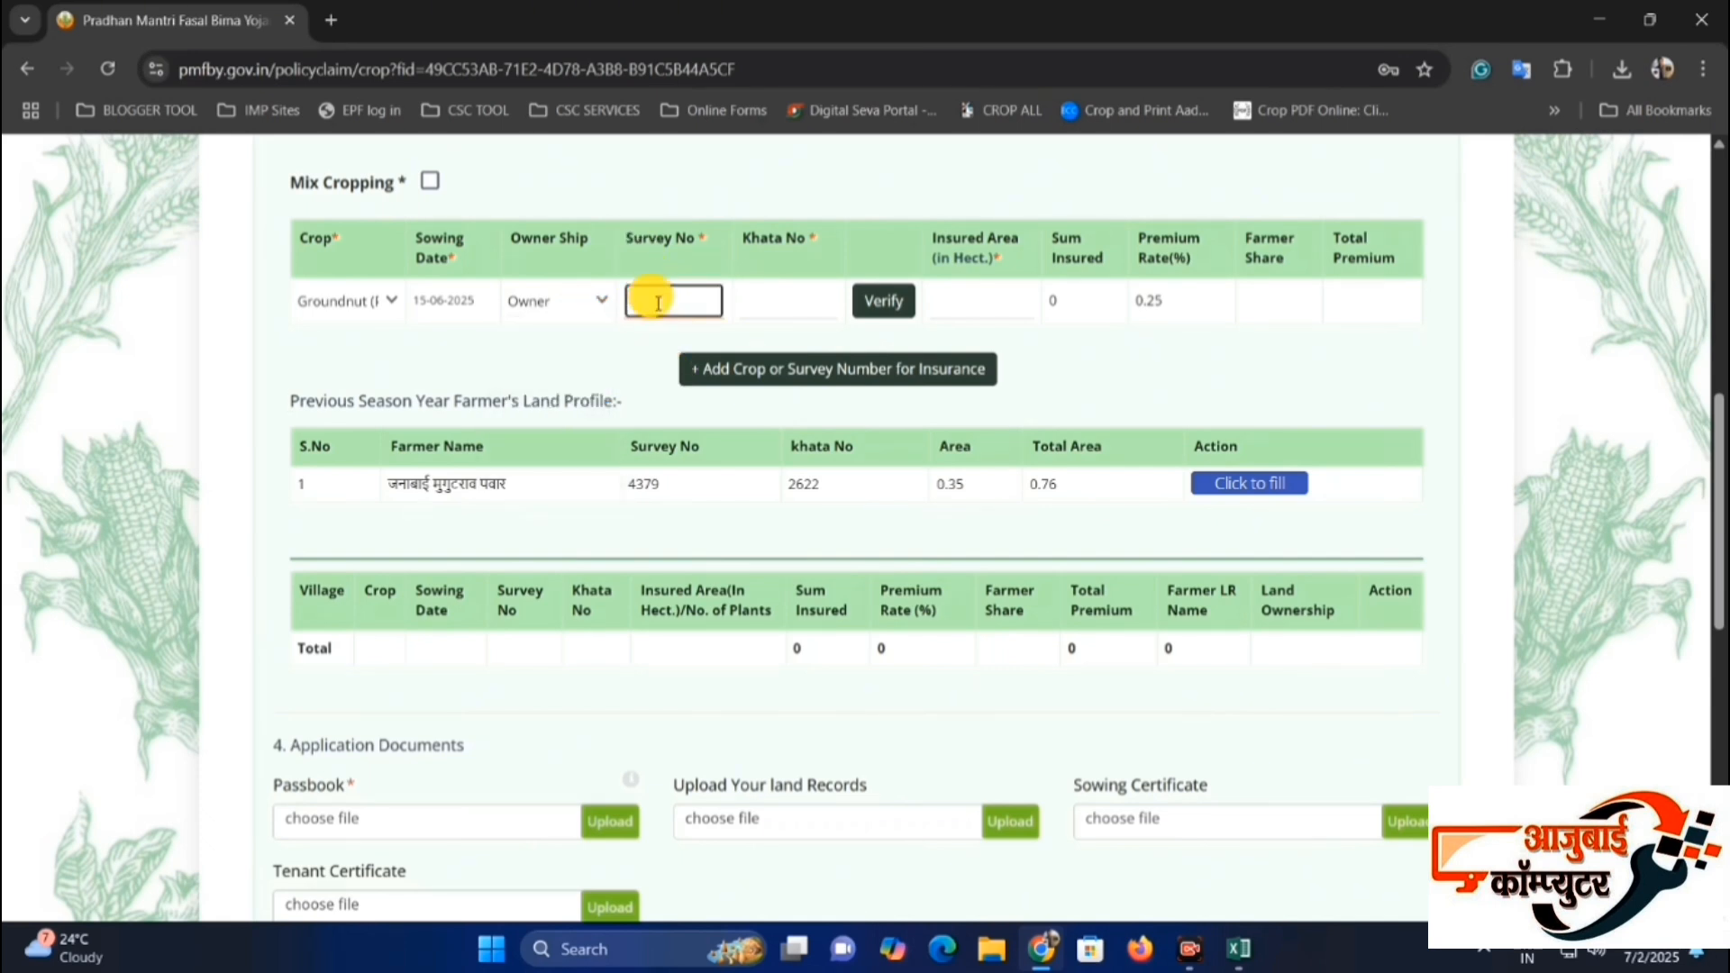
Enter the land's survey number and khata number for the groundnut entry and verify them against the land records.
left_click(793, 304)
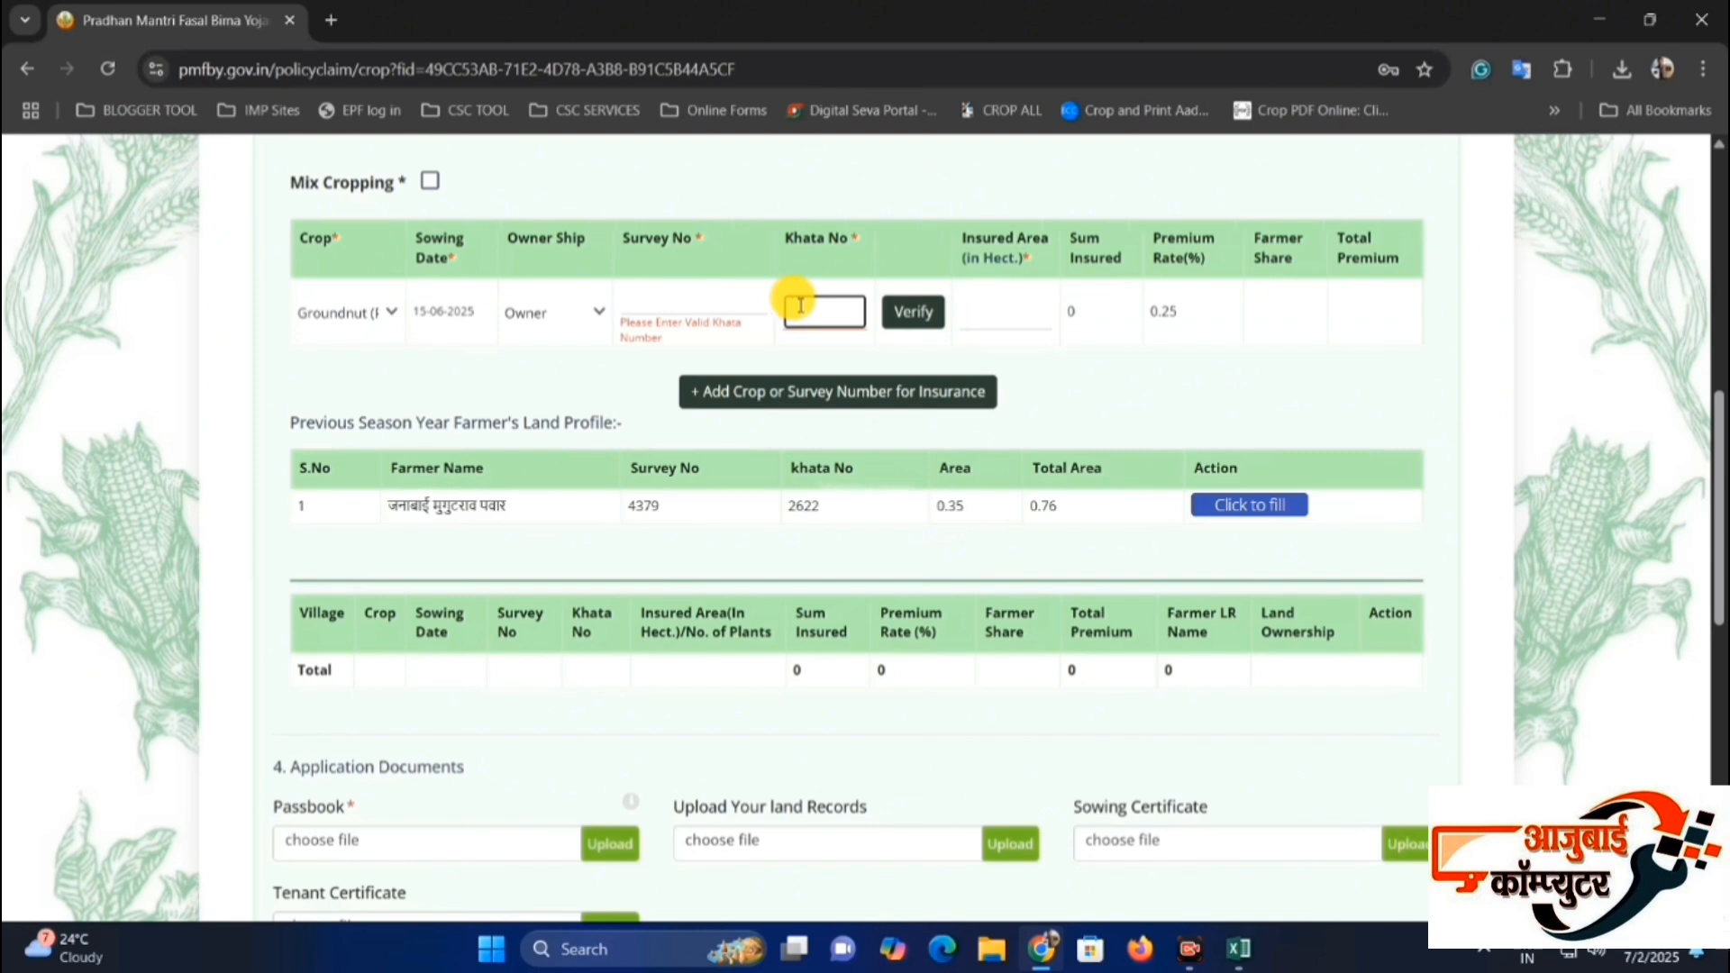
left_click(721, 297)
left_click(799, 308)
left_click(687, 293)
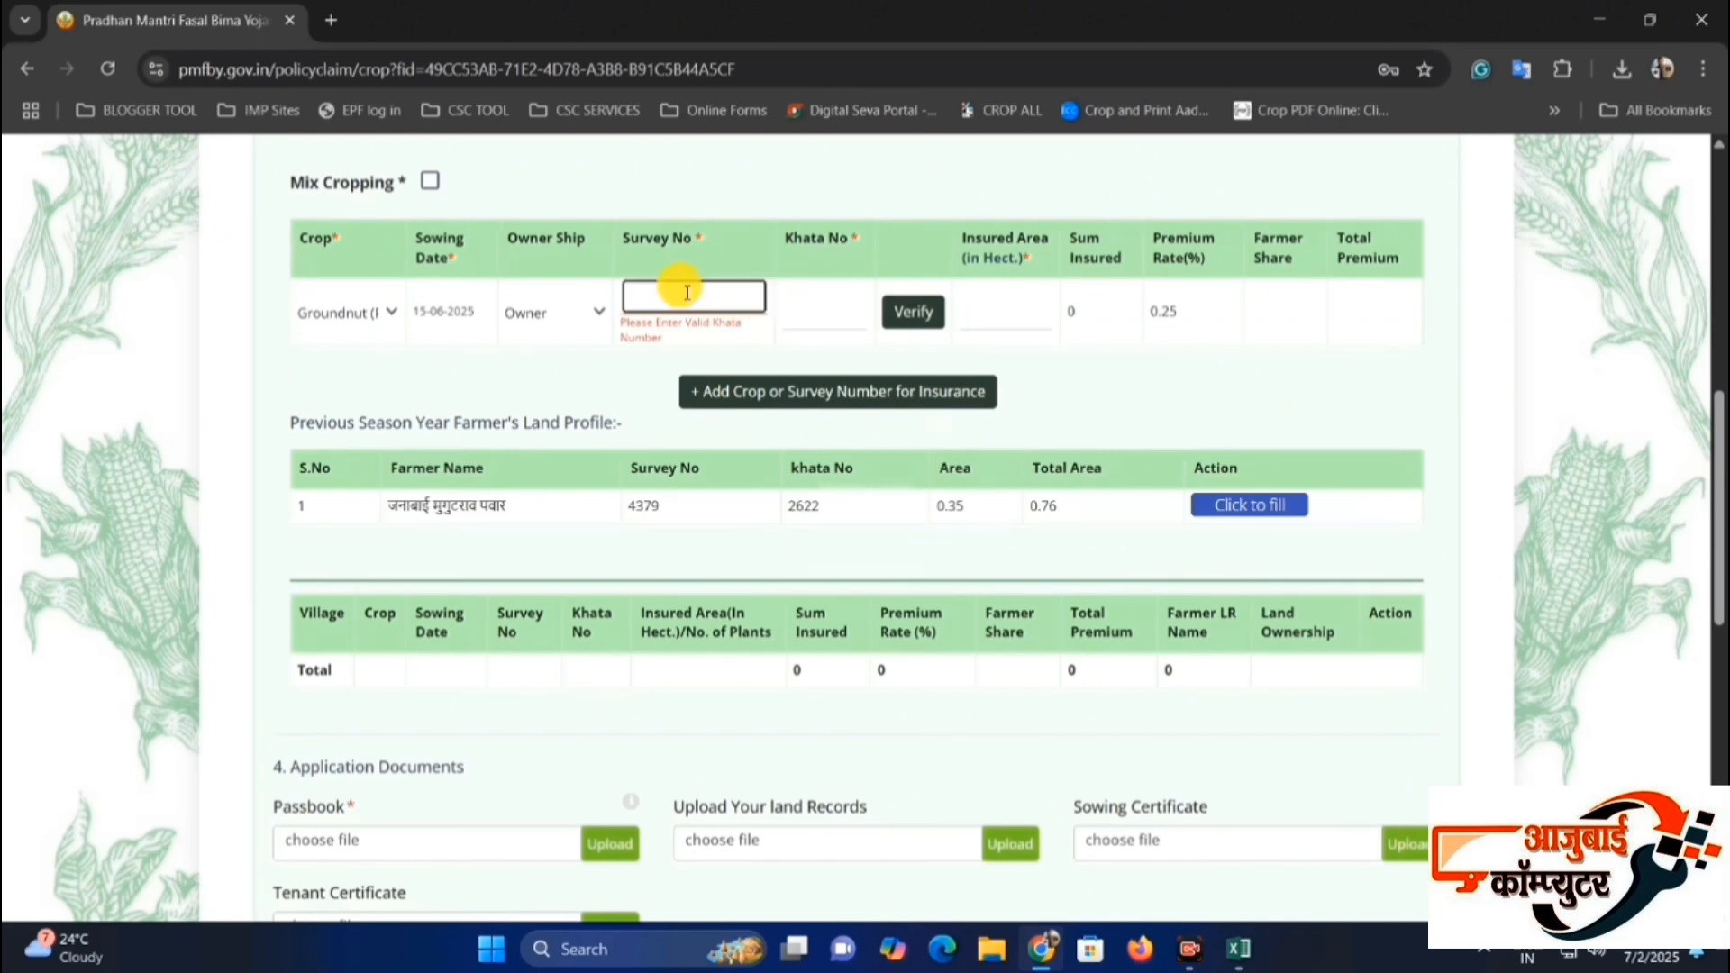
left_click_drag(626, 239, 690, 242)
left_click(670, 295)
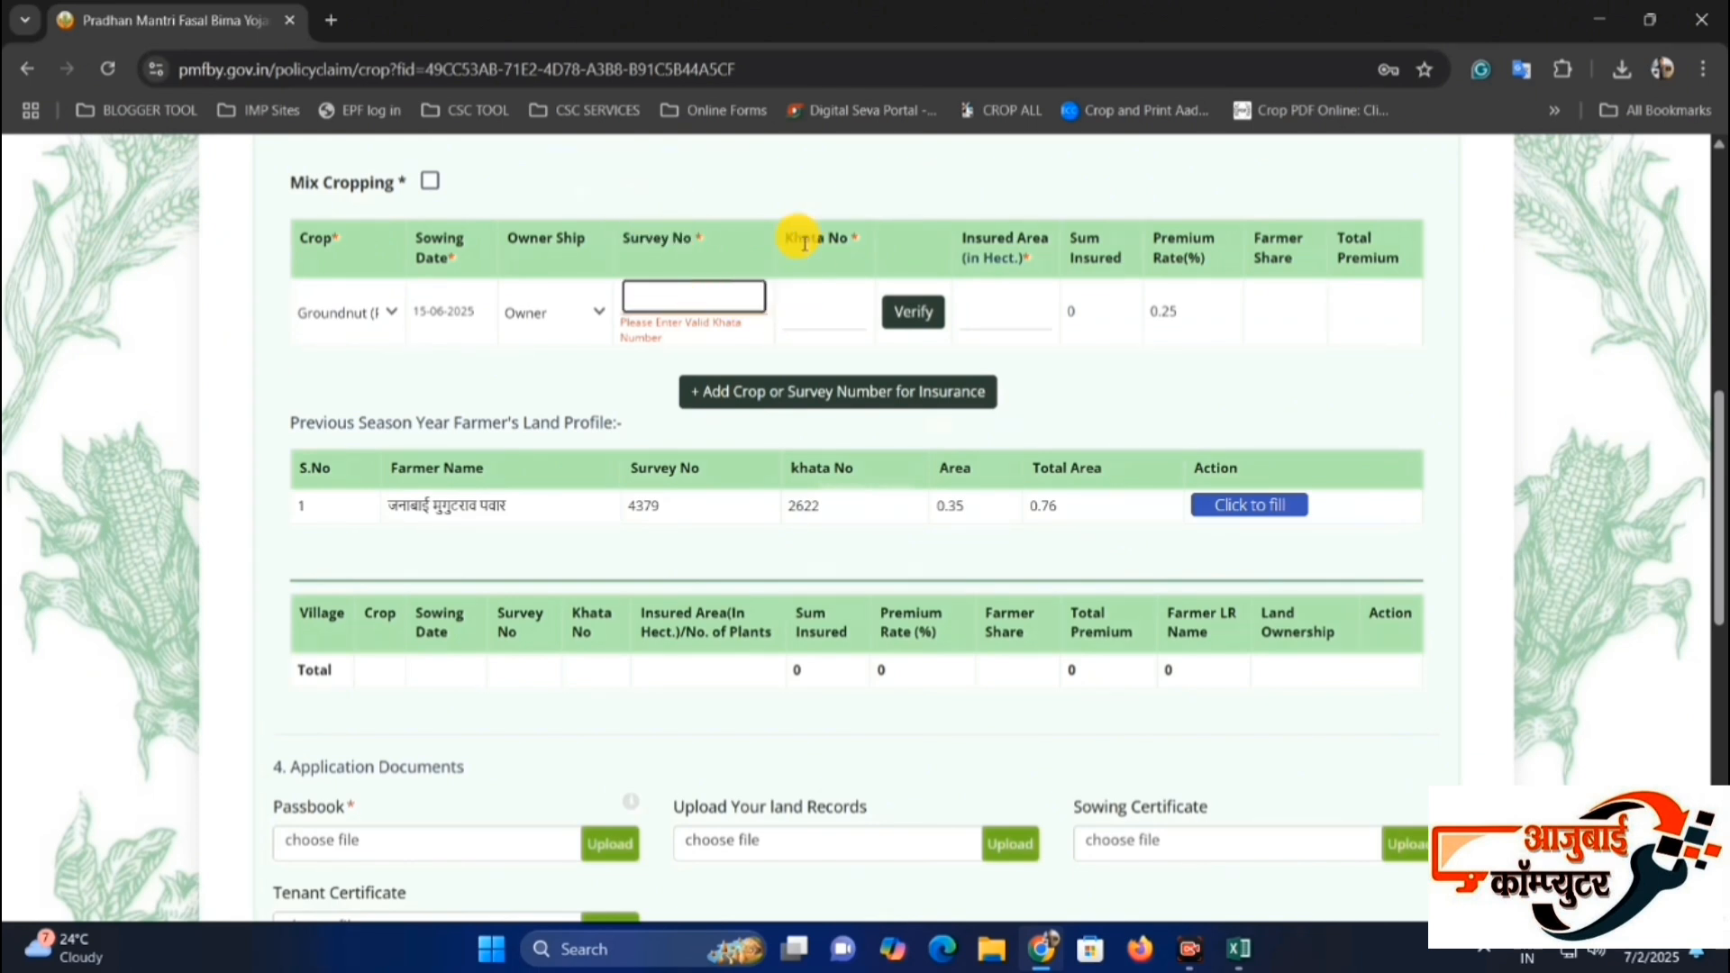
left_click(836, 308)
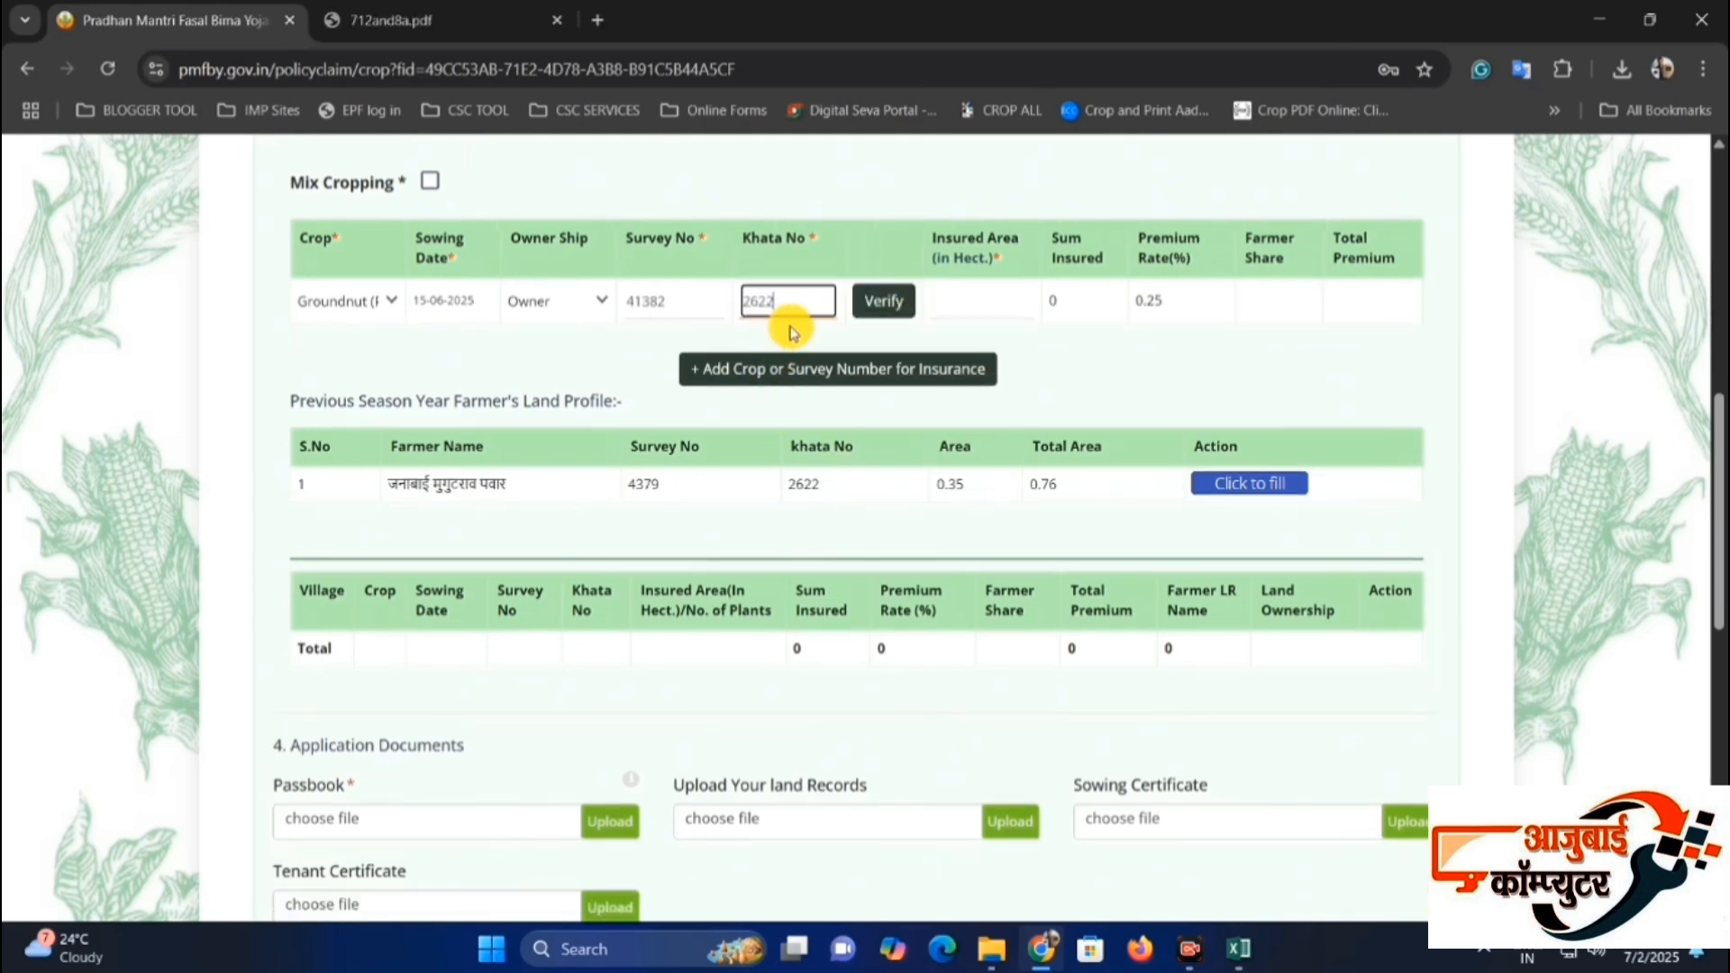
left_click(881, 301)
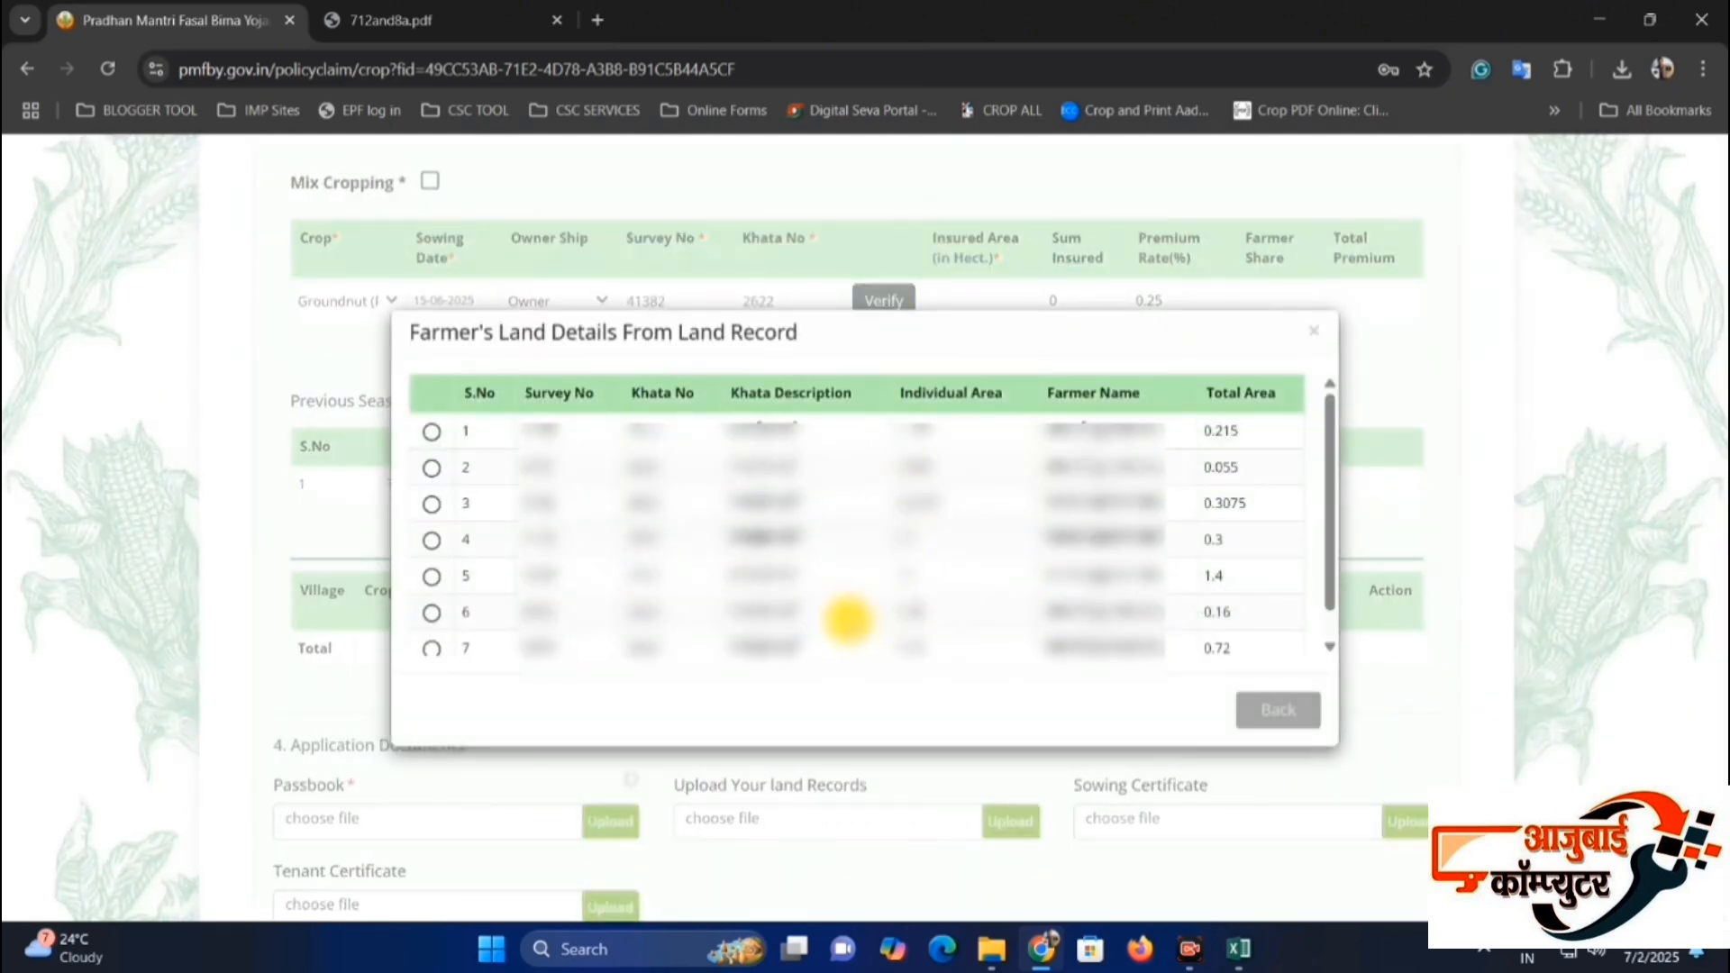
Choose the farmer's land record with a total area of 0.16 hectare and submit it for the groundnut entry.
scroll(834, 599, "down", 1)
scroll(823, 583, "up", 1)
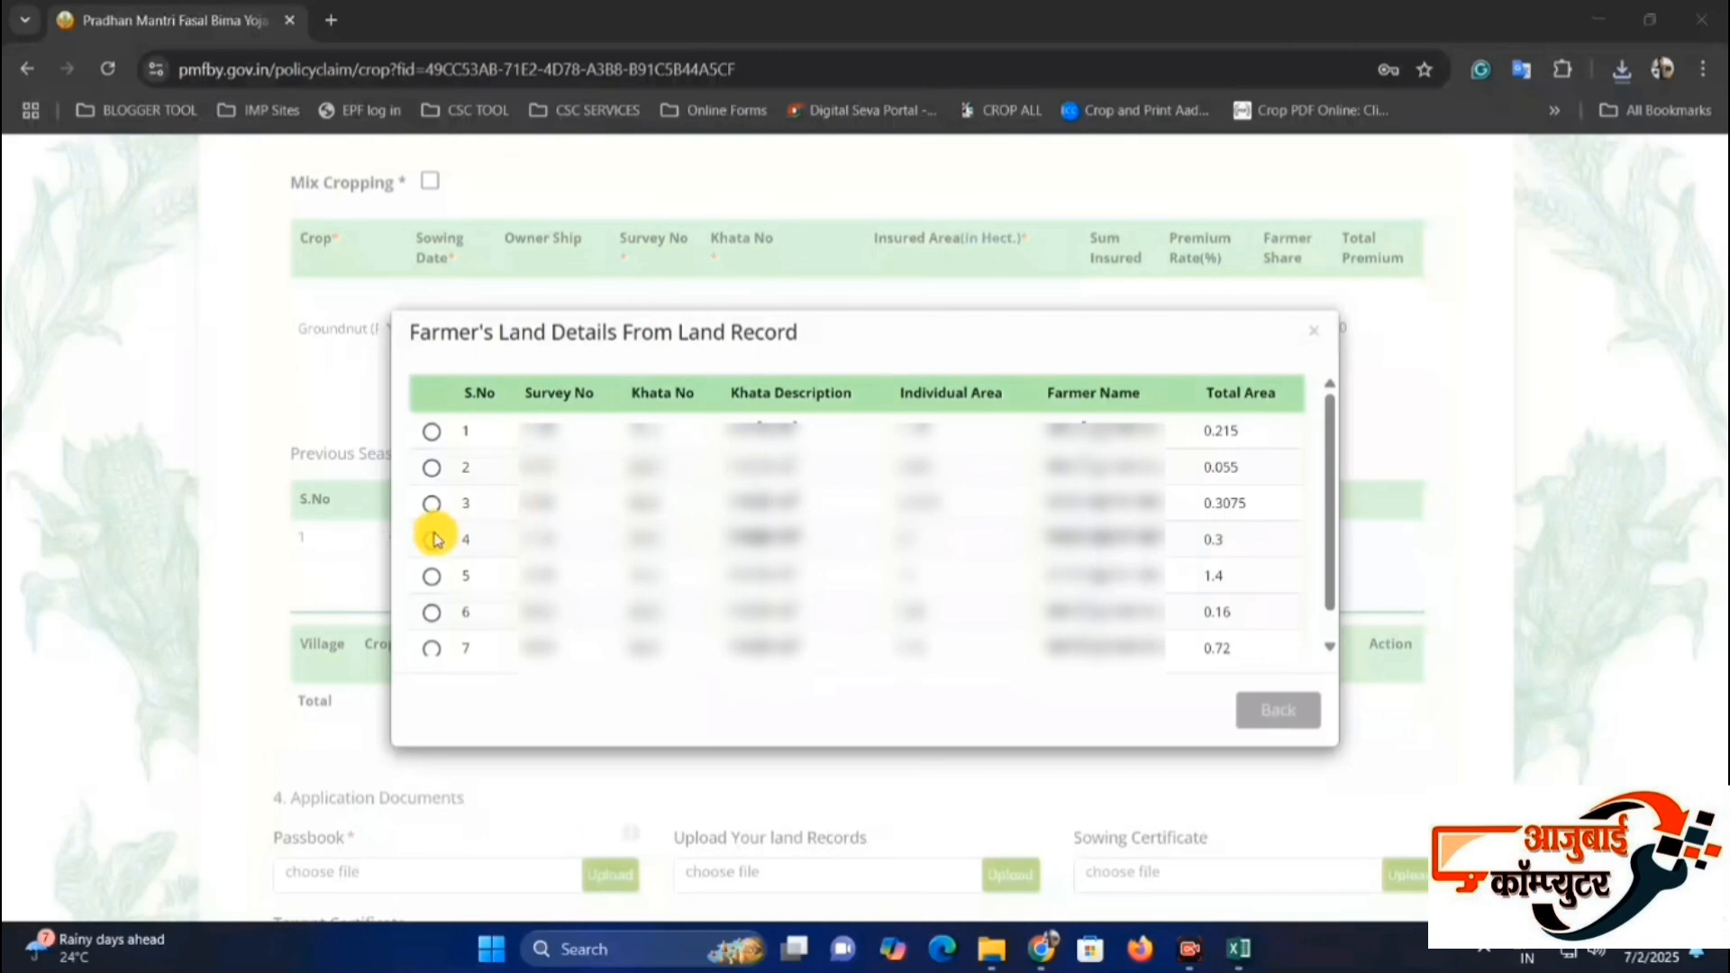
scroll(436, 540, "down", 1)
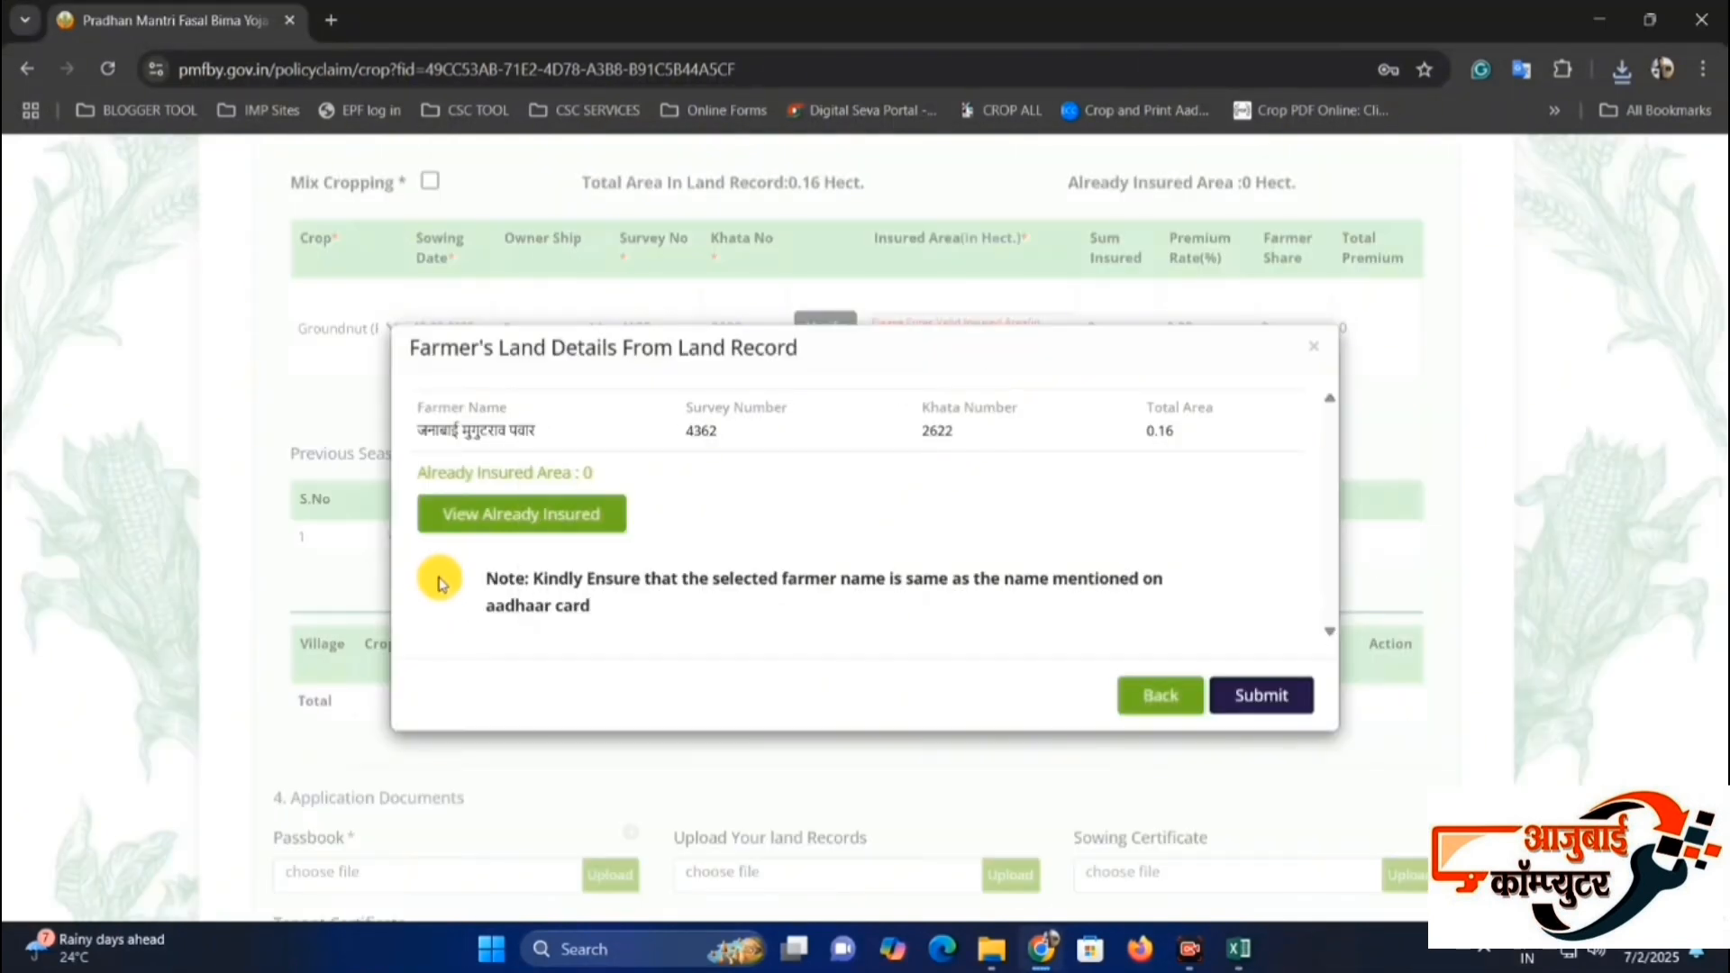
left_click(1266, 693)
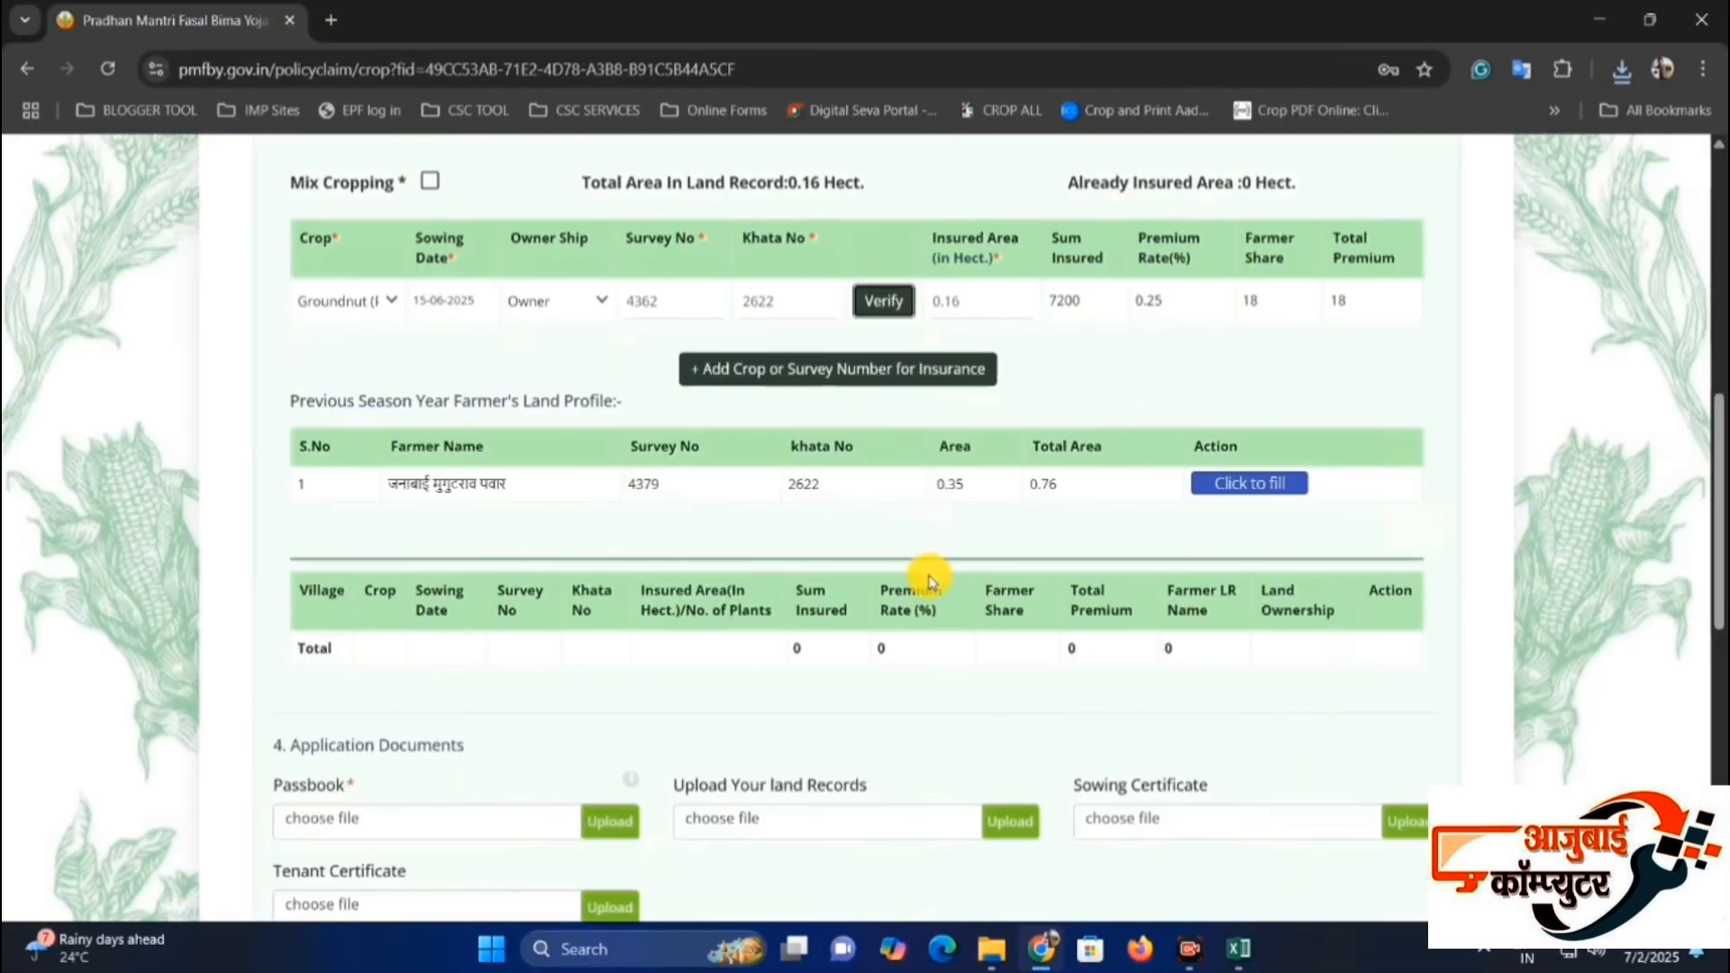
Set the groundnut entry's insured area to 0.10 hectare.
left_click(991, 299)
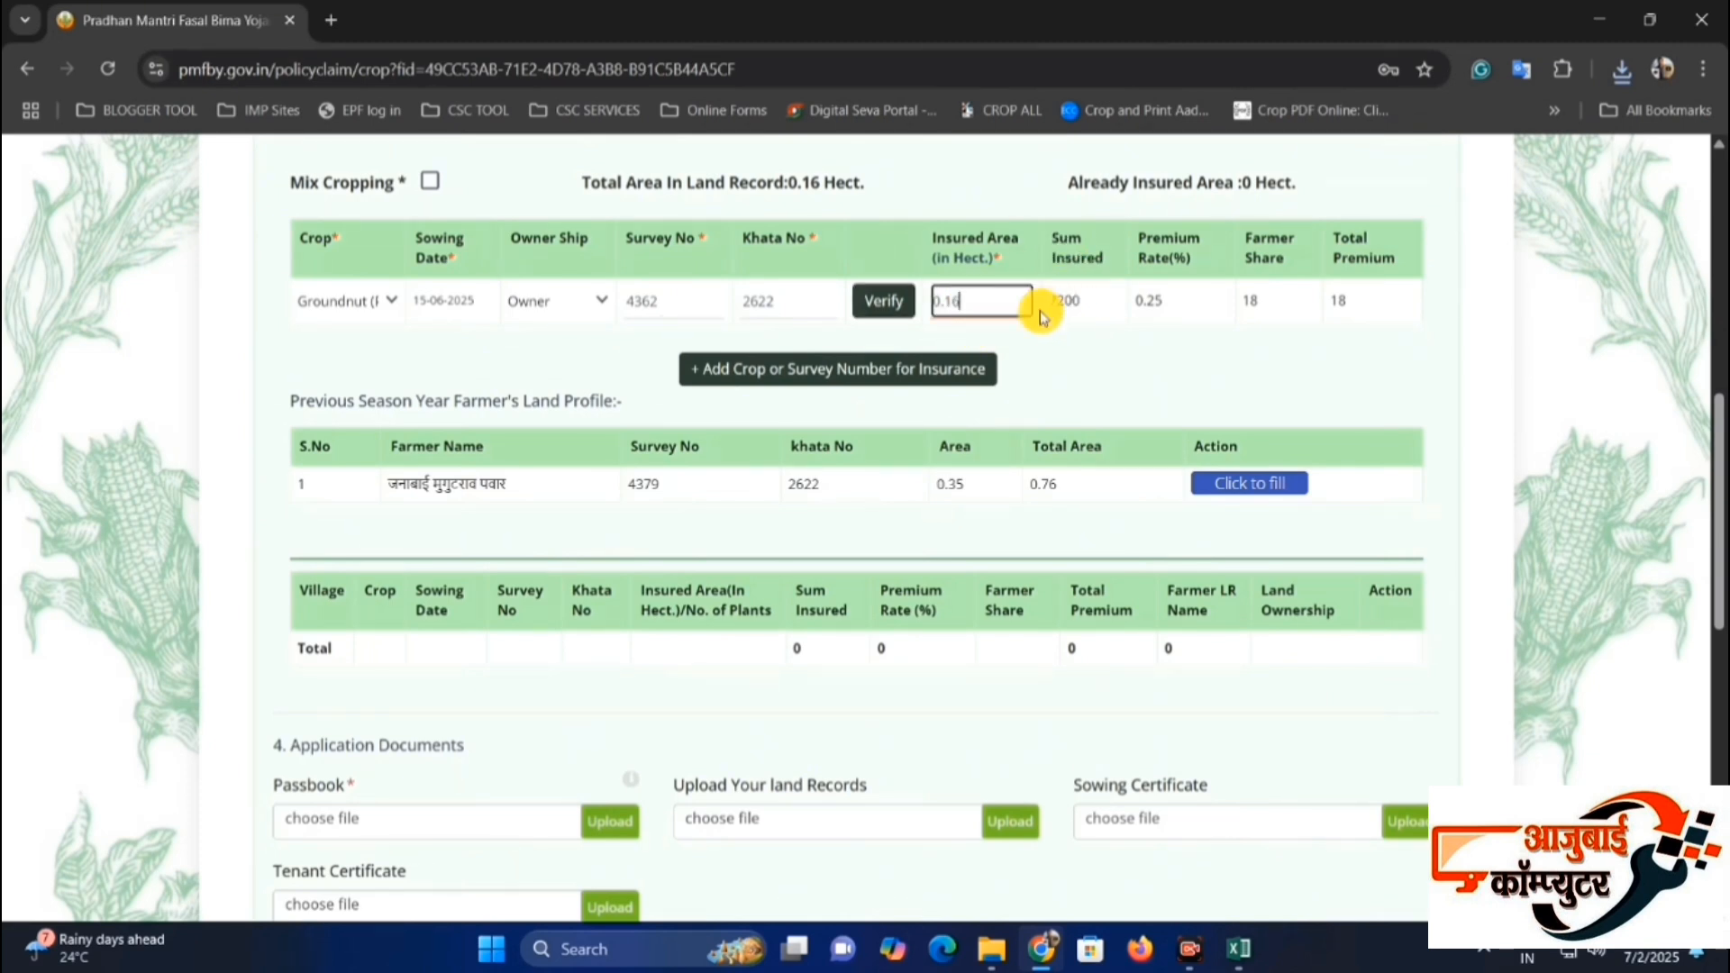
left_click_drag(976, 303, 928, 300)
left_click(981, 303)
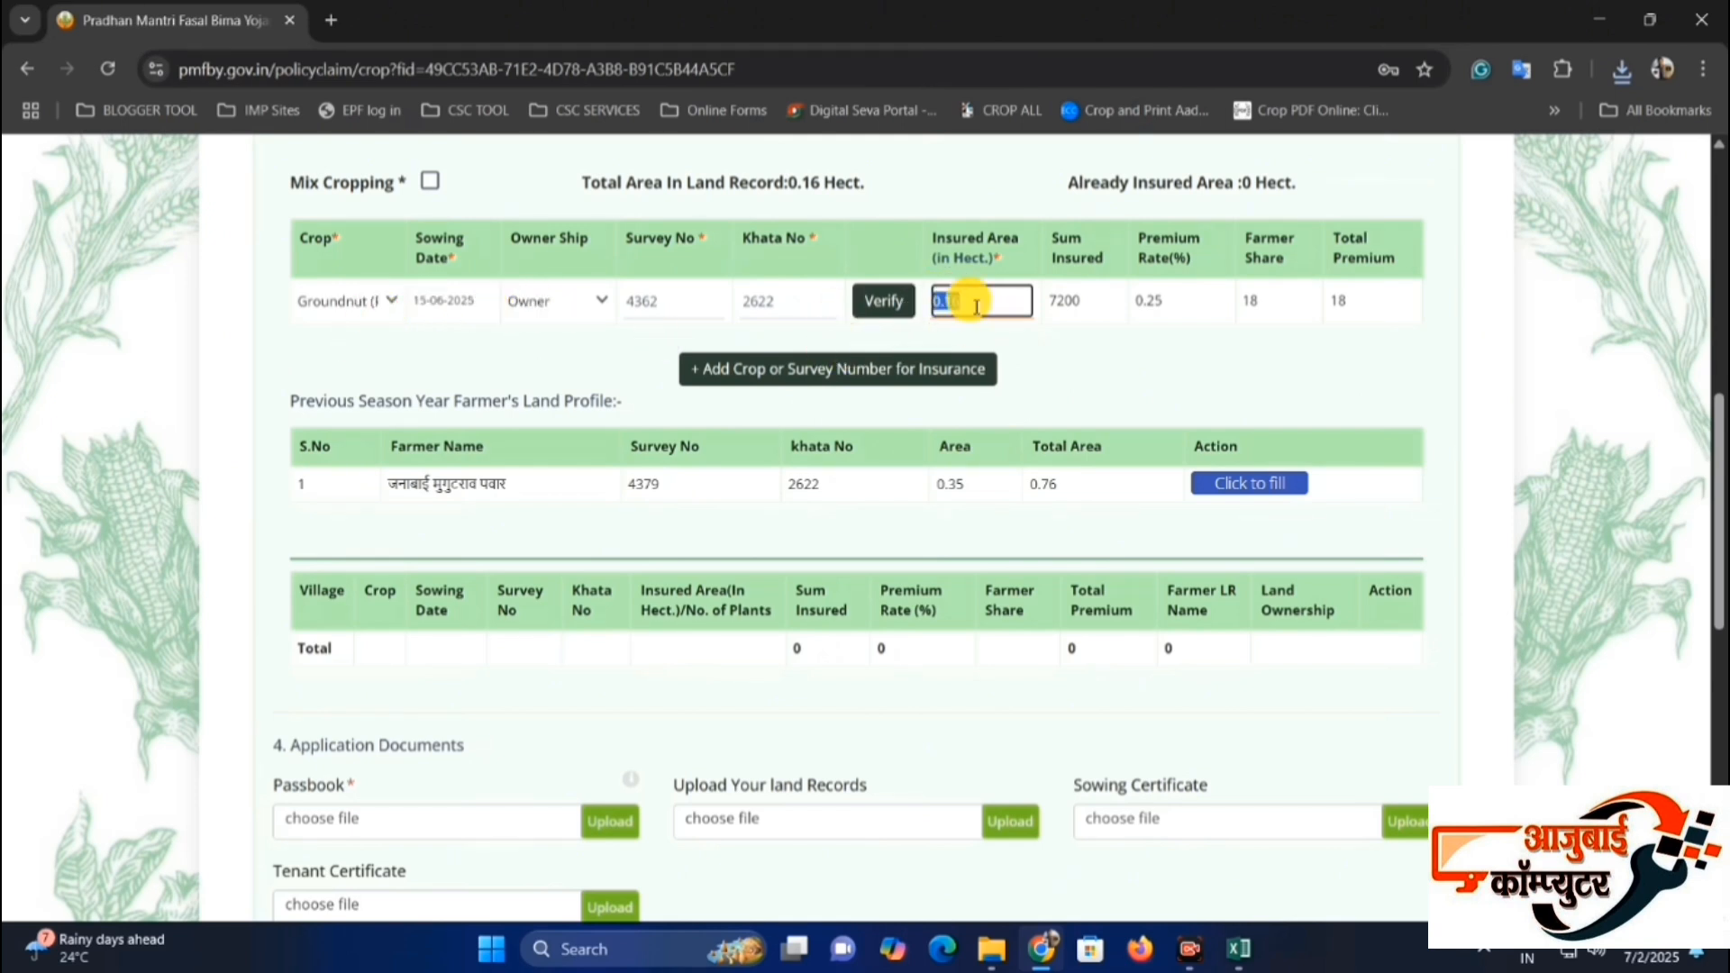
type("0.1")
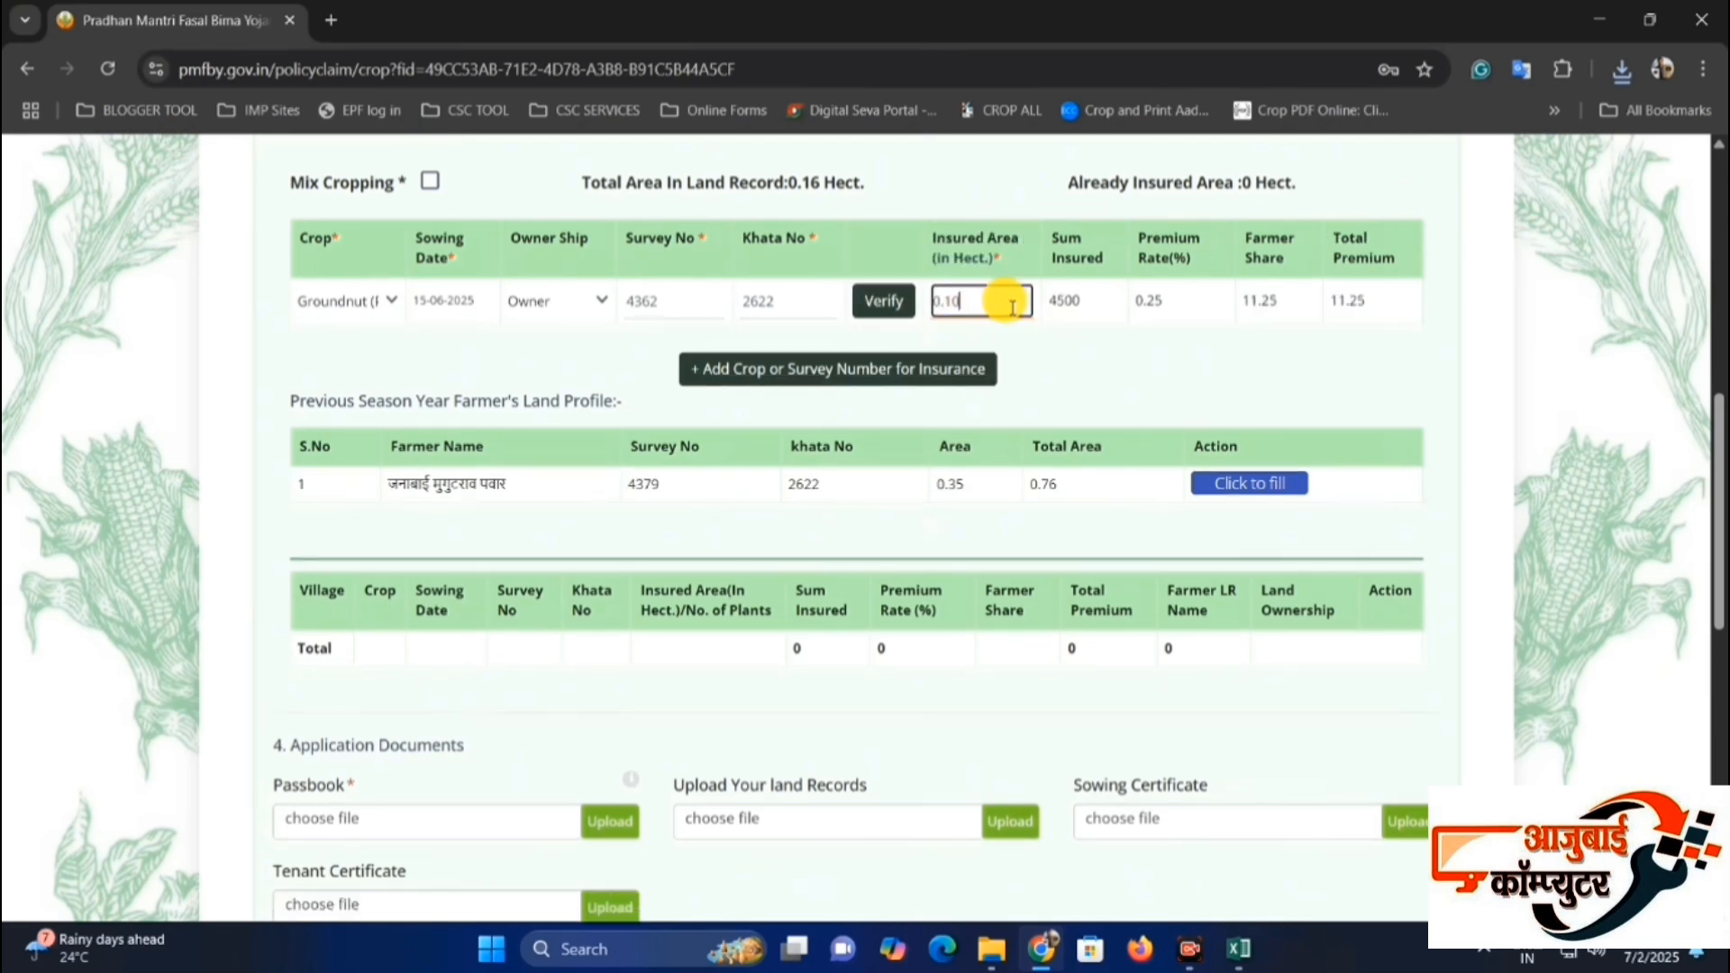
Check the sum insured, premium rate and farmer share, and add the groundnut entry to the insurance list.
left_click_drag(1054, 238, 1165, 286)
left_click(1273, 248)
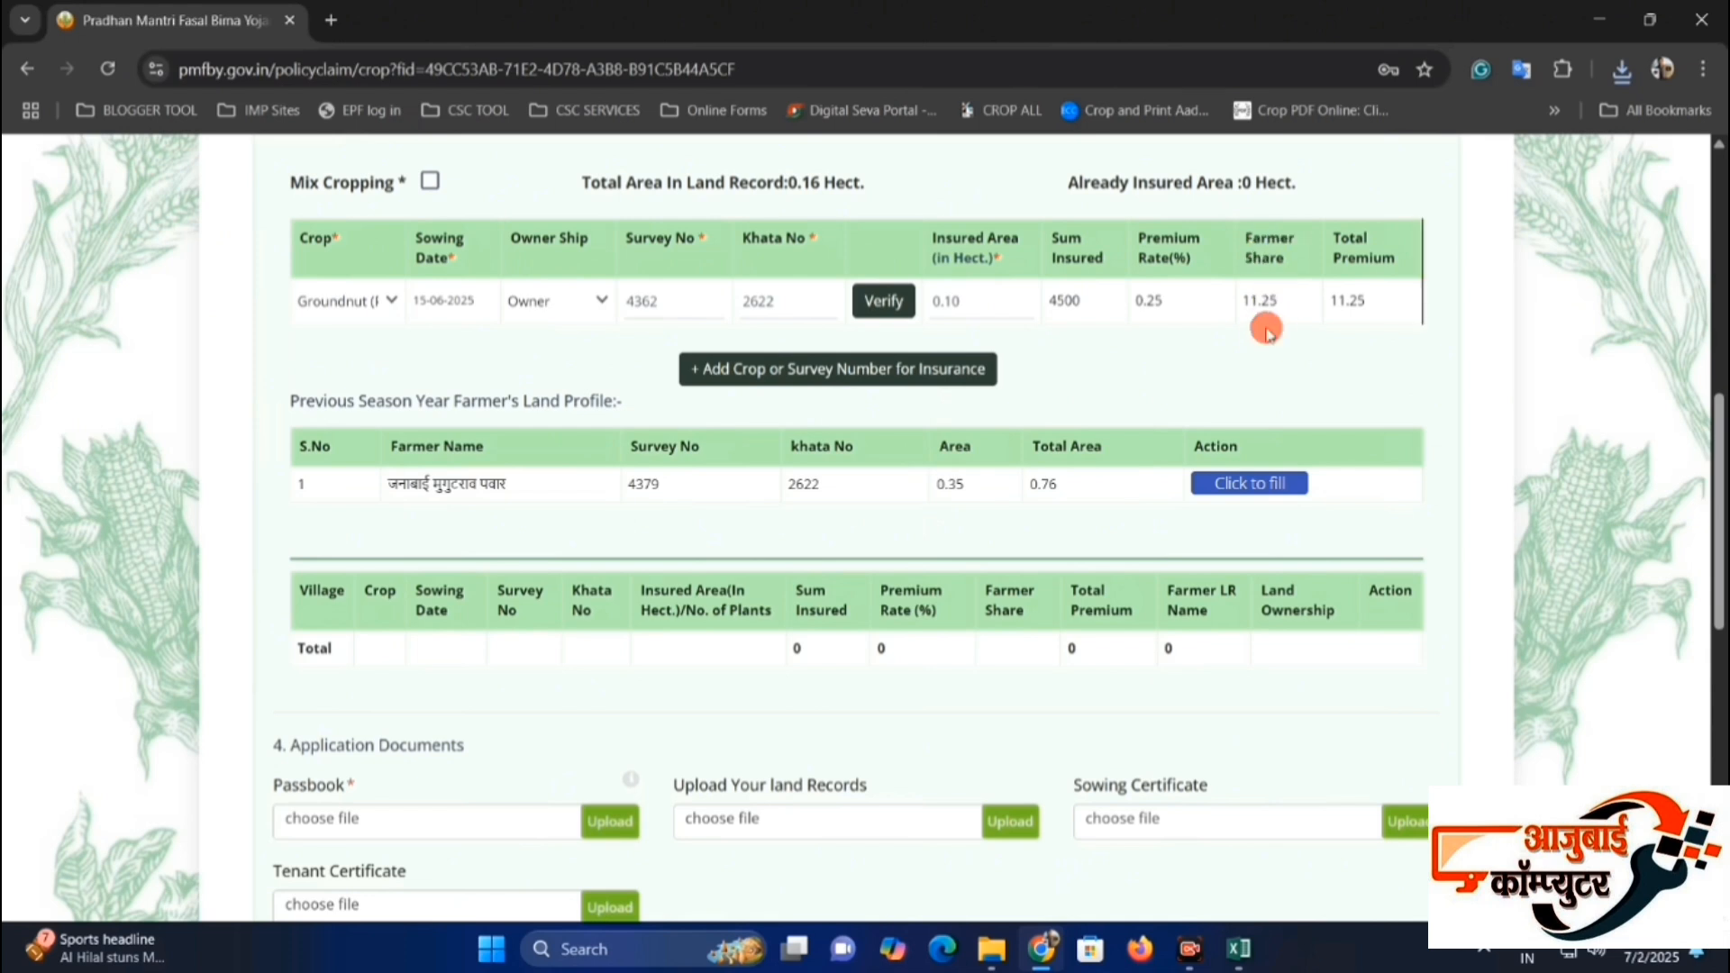
left_click_drag(1277, 309, 1238, 268)
left_click(1245, 251)
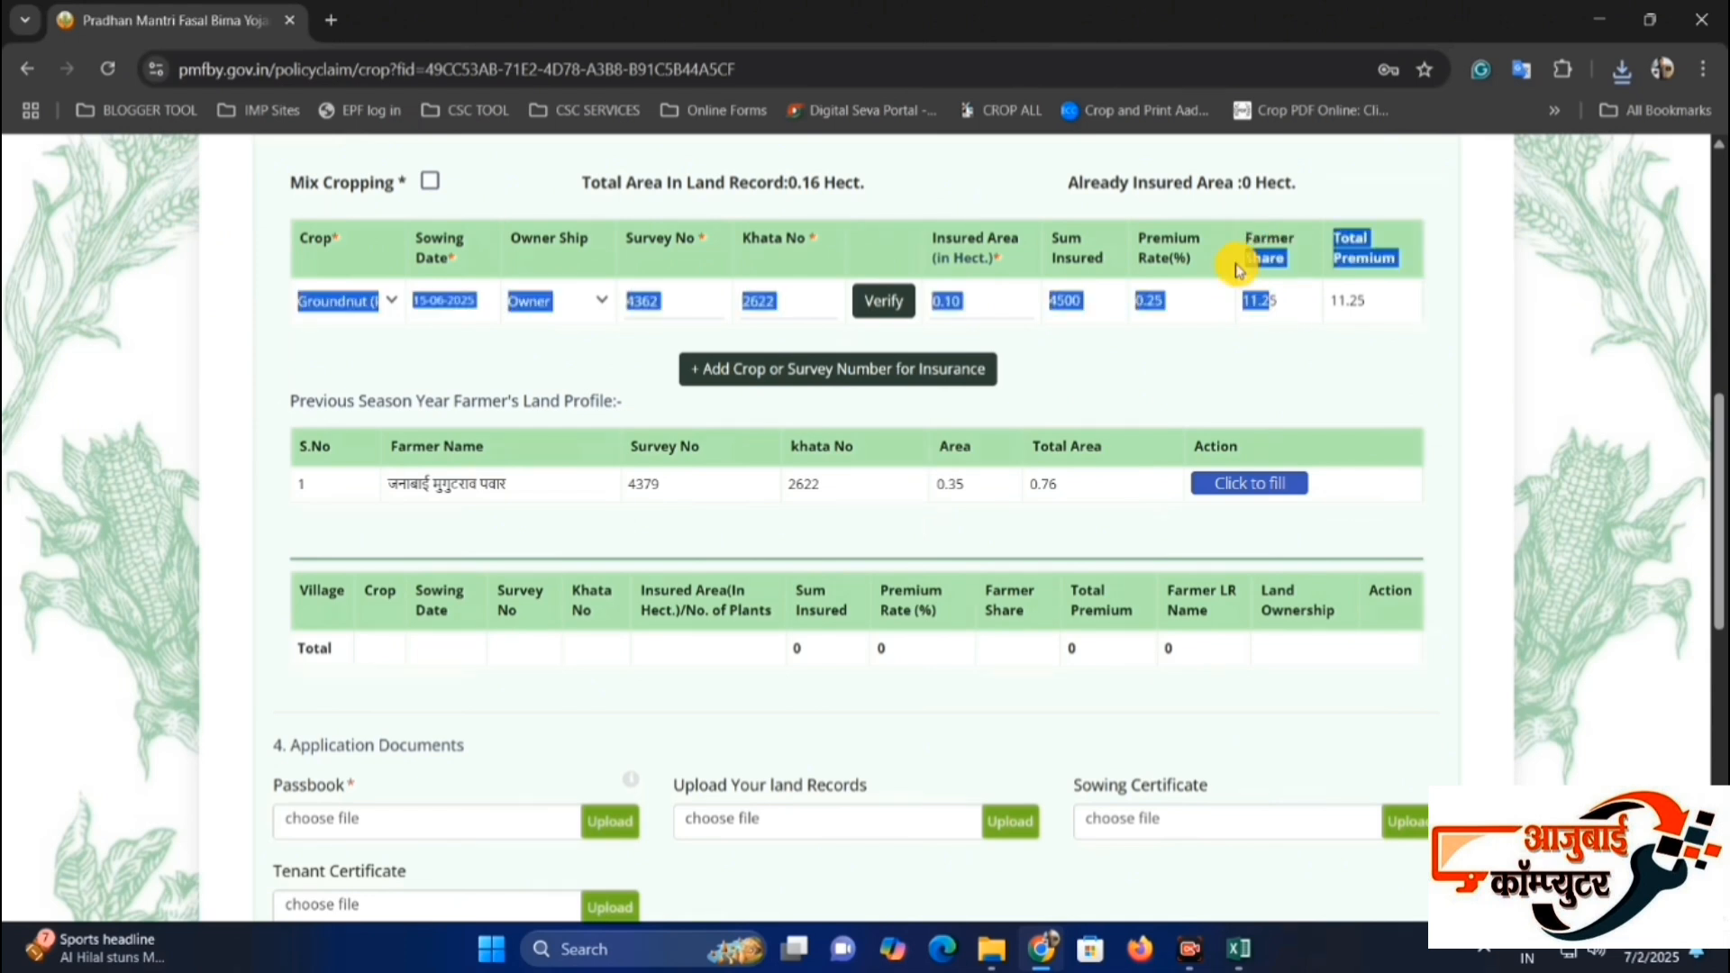
left_click(1251, 275)
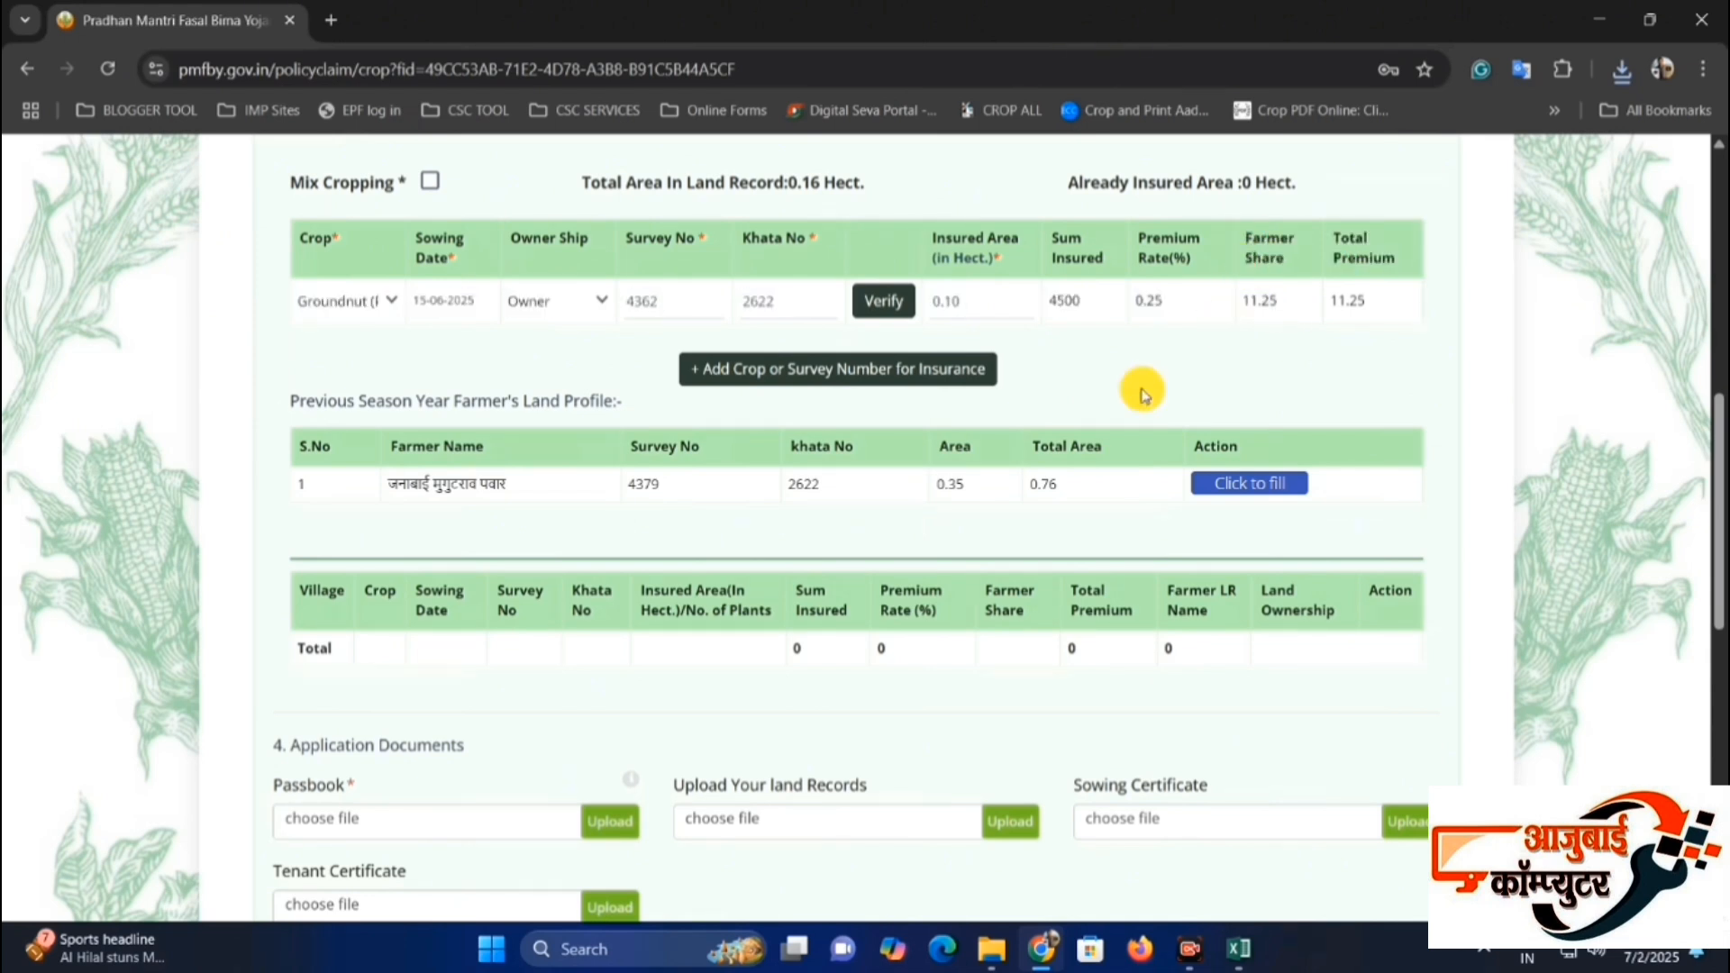
left_click(915, 374)
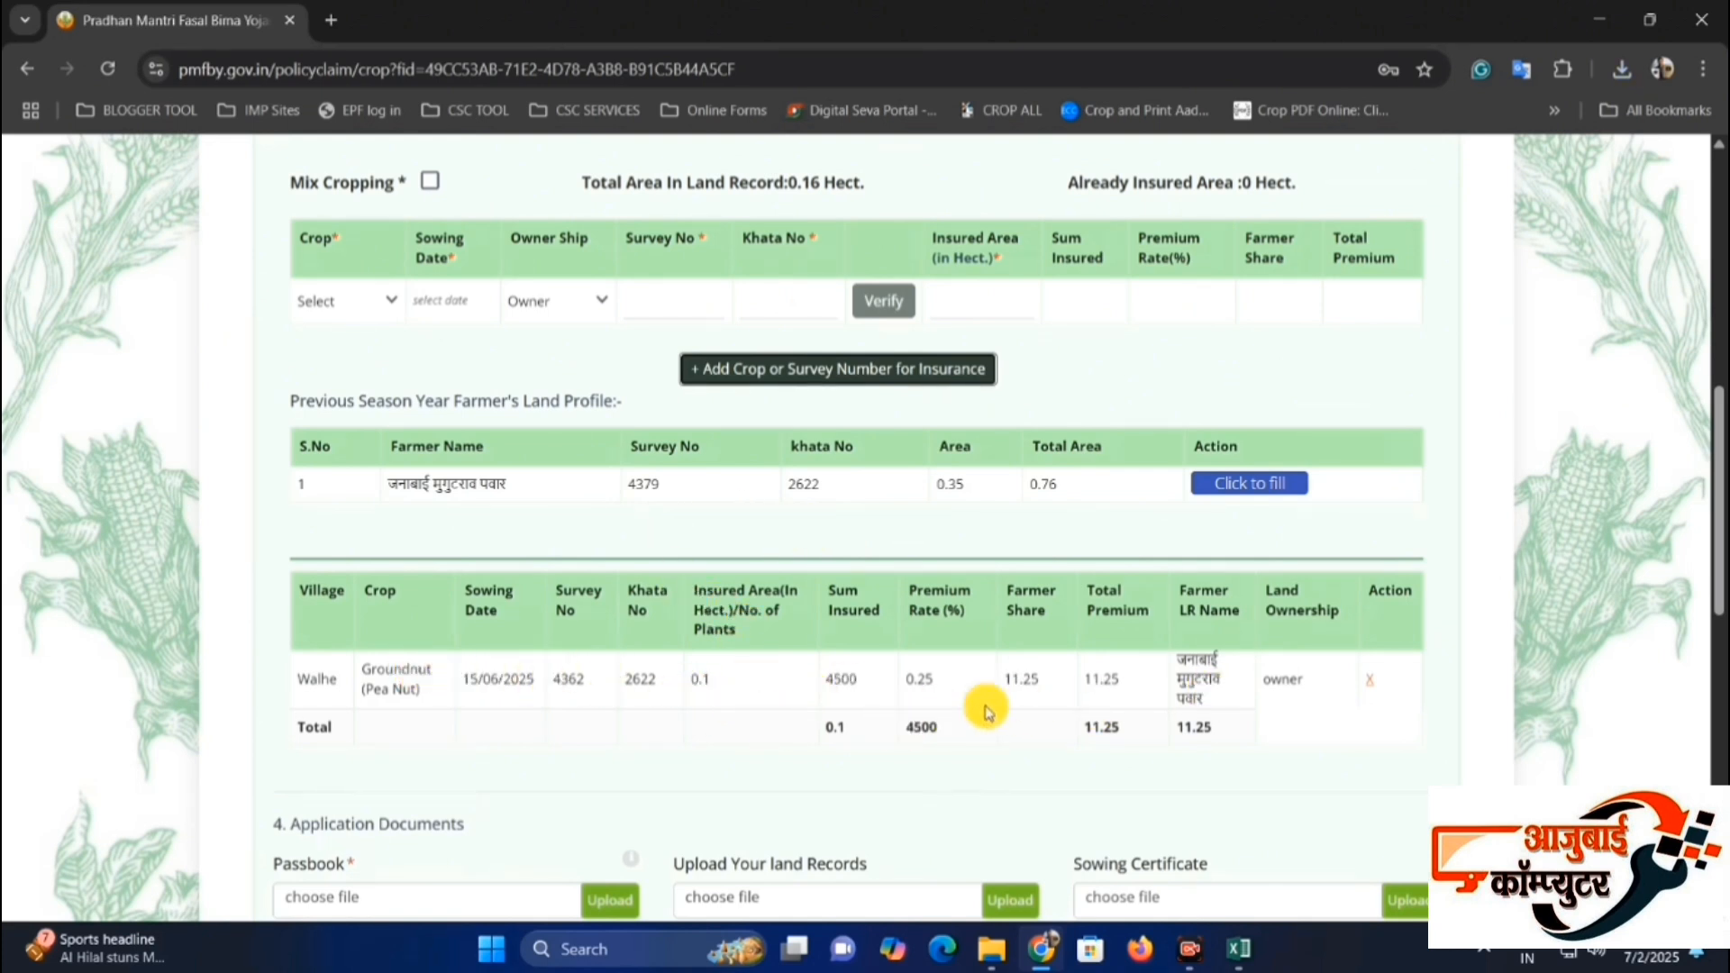
left_click_drag(1063, 708, 1199, 726)
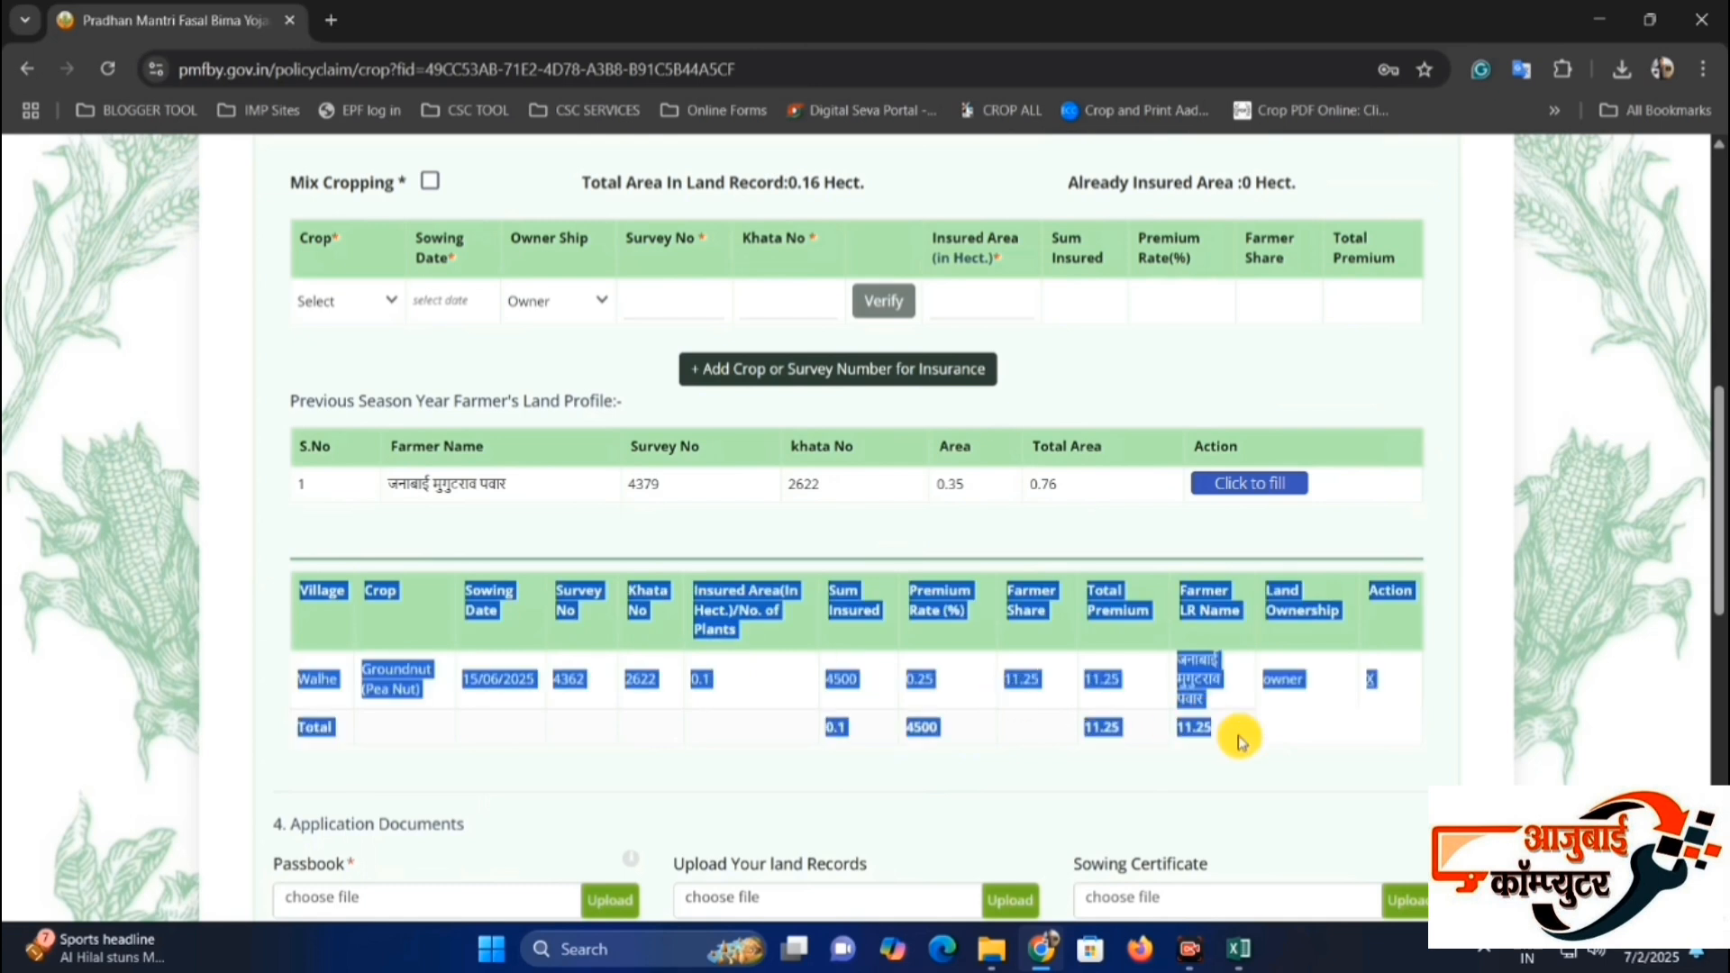
Start a second crop entry for Onion with sowing date 25-07-2025, keeping ownership as Owner.
left_click(353, 303)
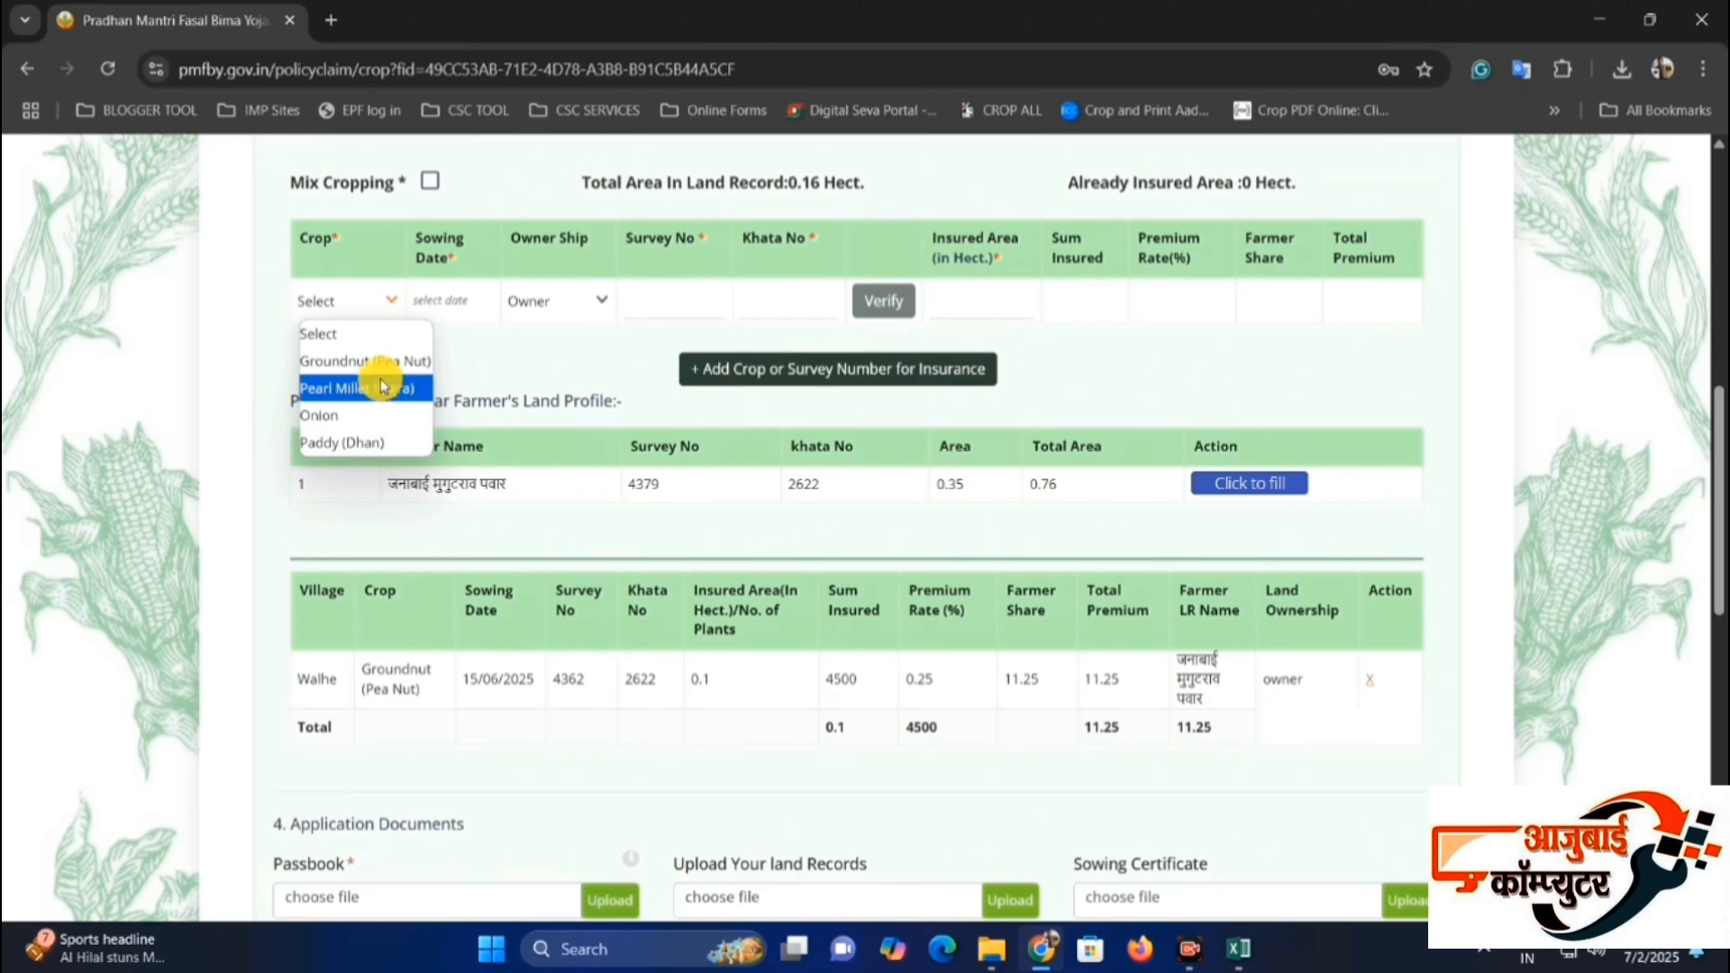
left_click(370, 414)
left_click(455, 305)
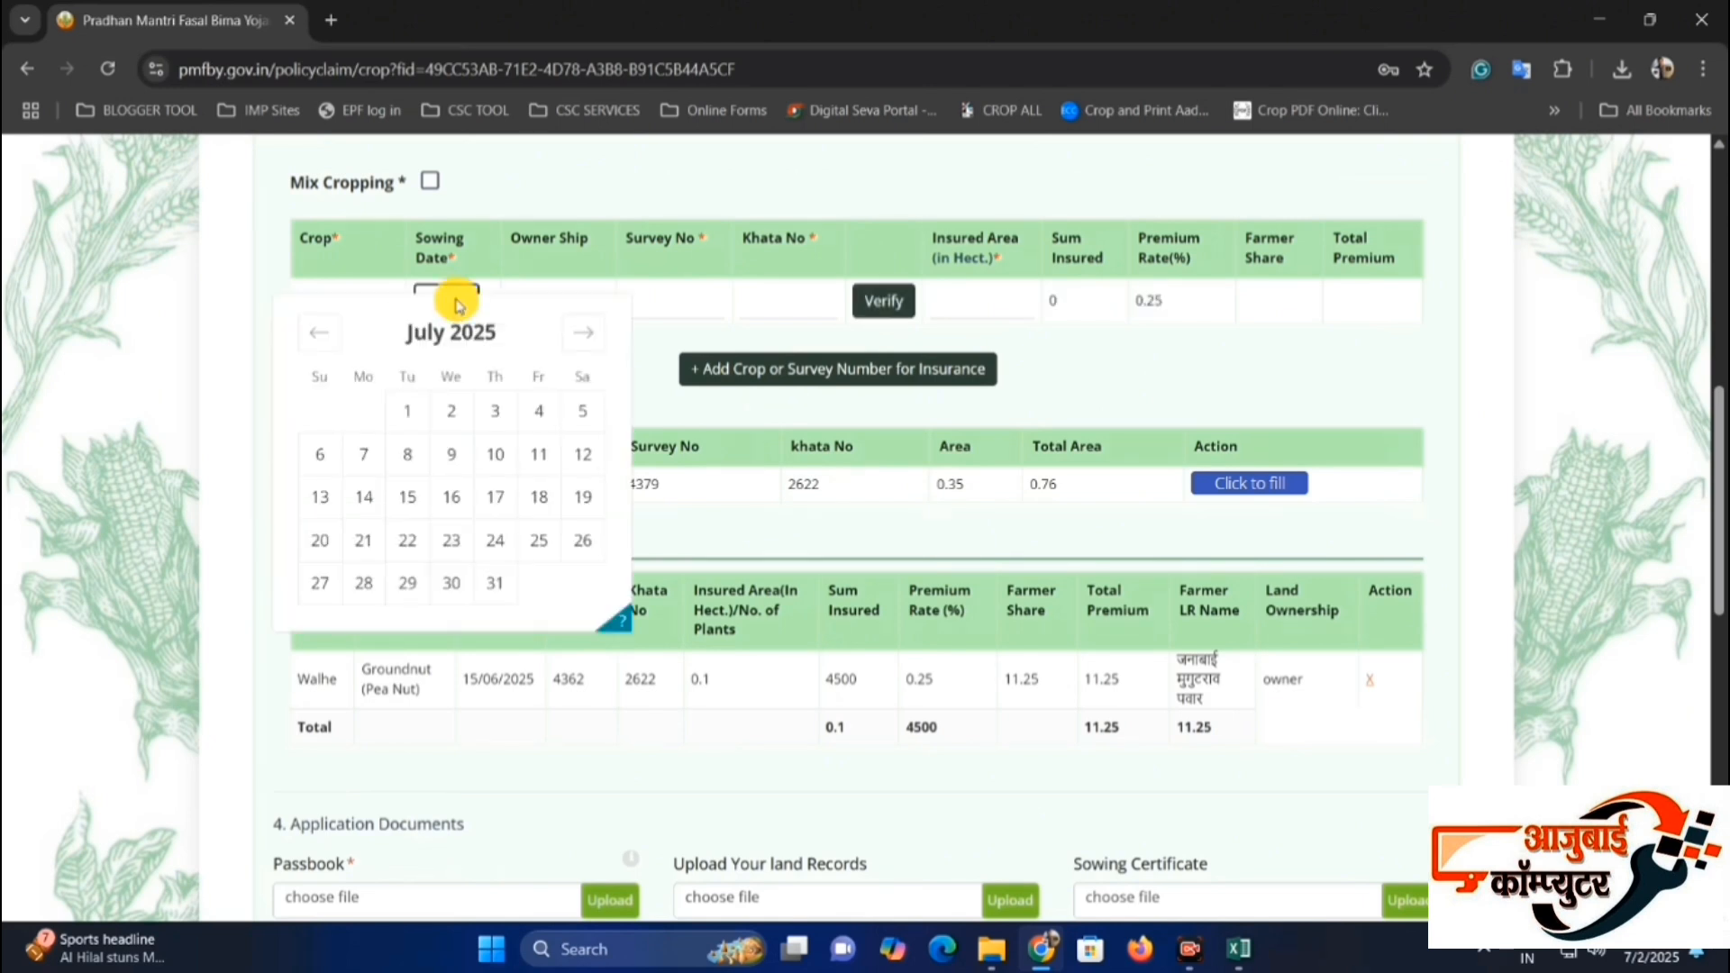
left_click(539, 540)
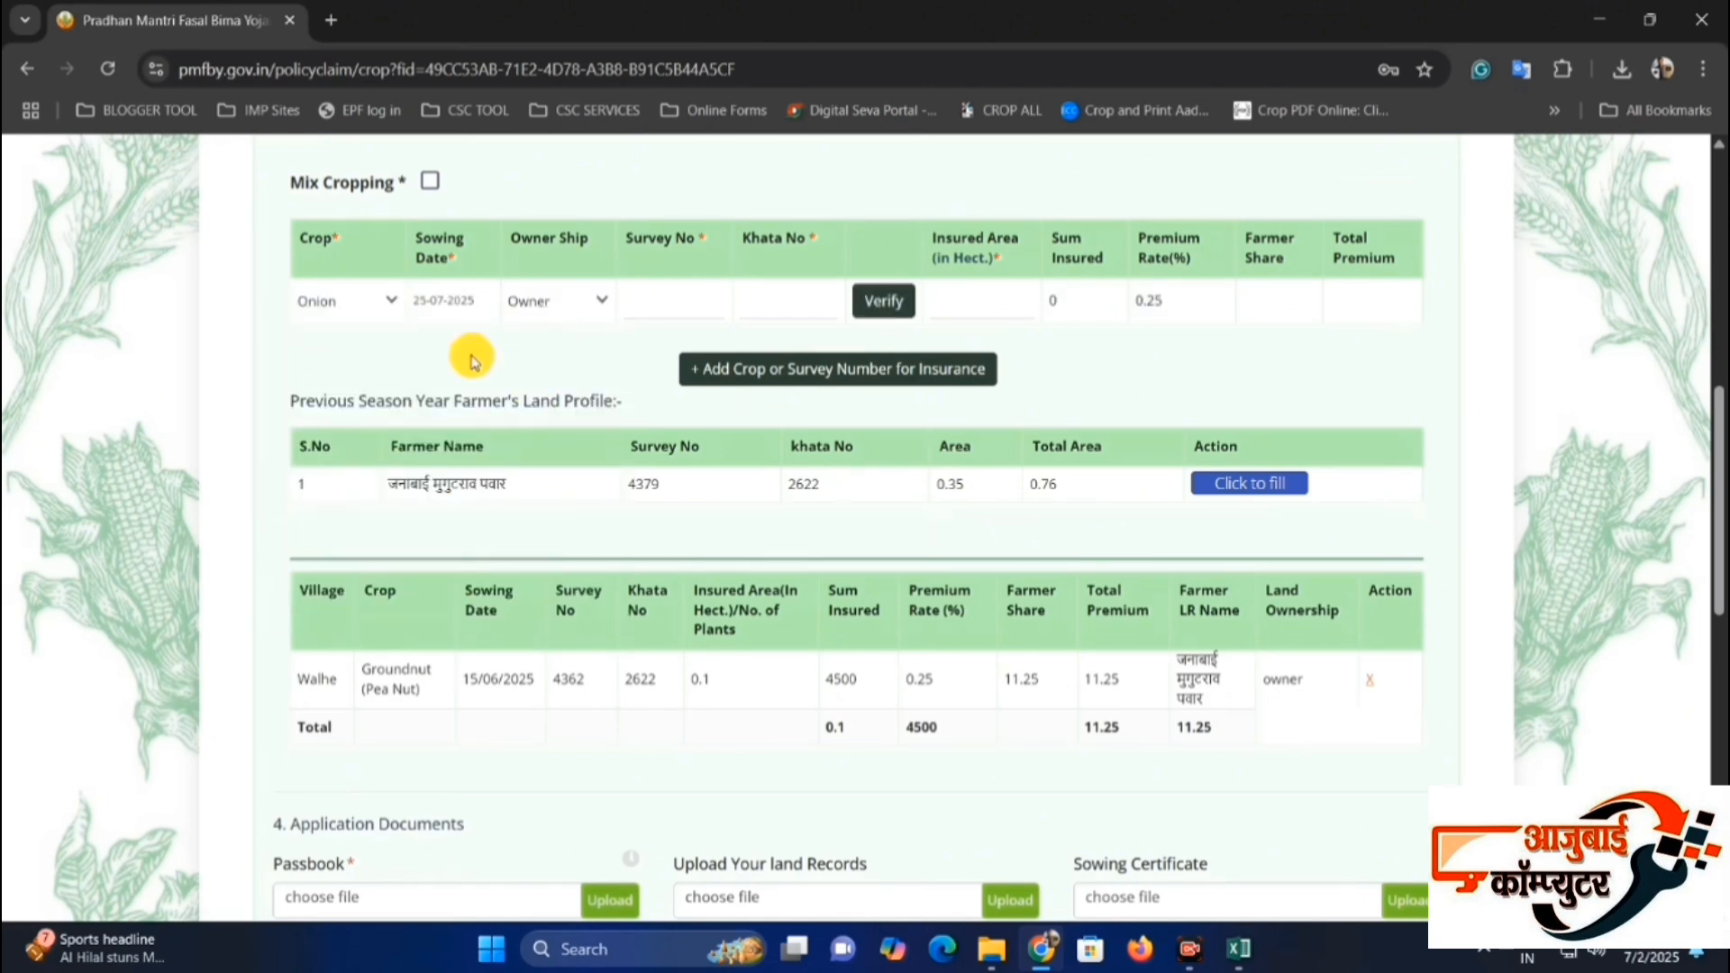
left_click(584, 310)
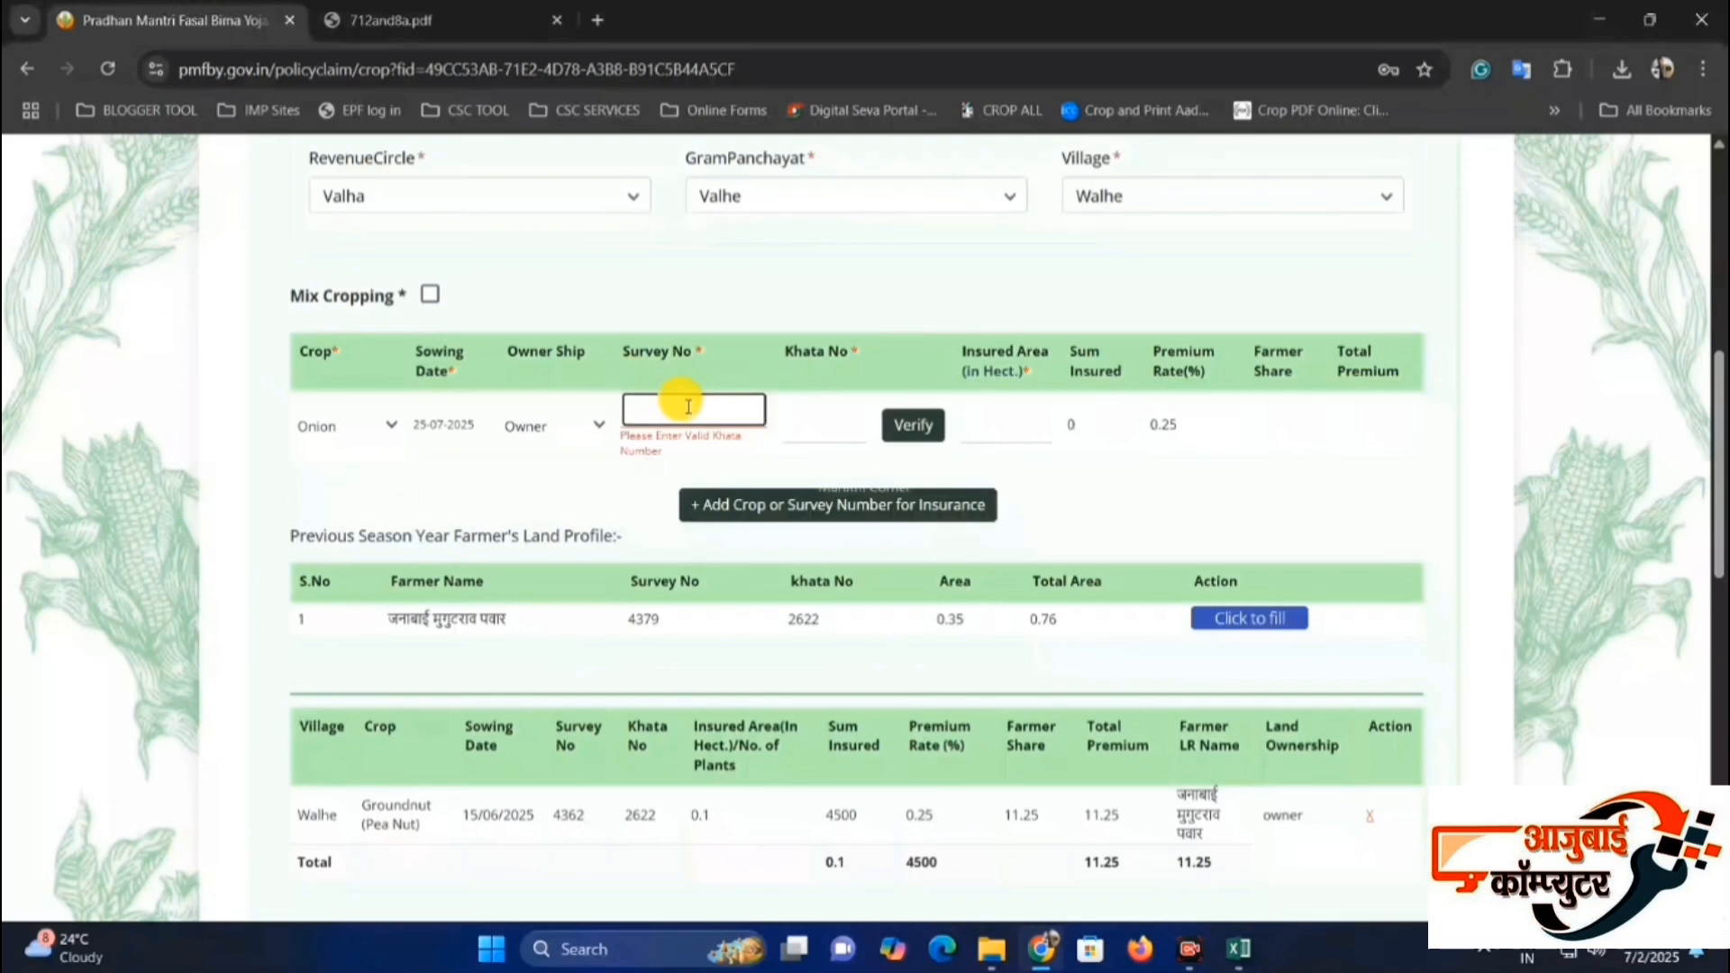
Verify the onion entry's survey number and khata number, and submit the farmer's land record with a total area of 0.16 hectare.
type("4")
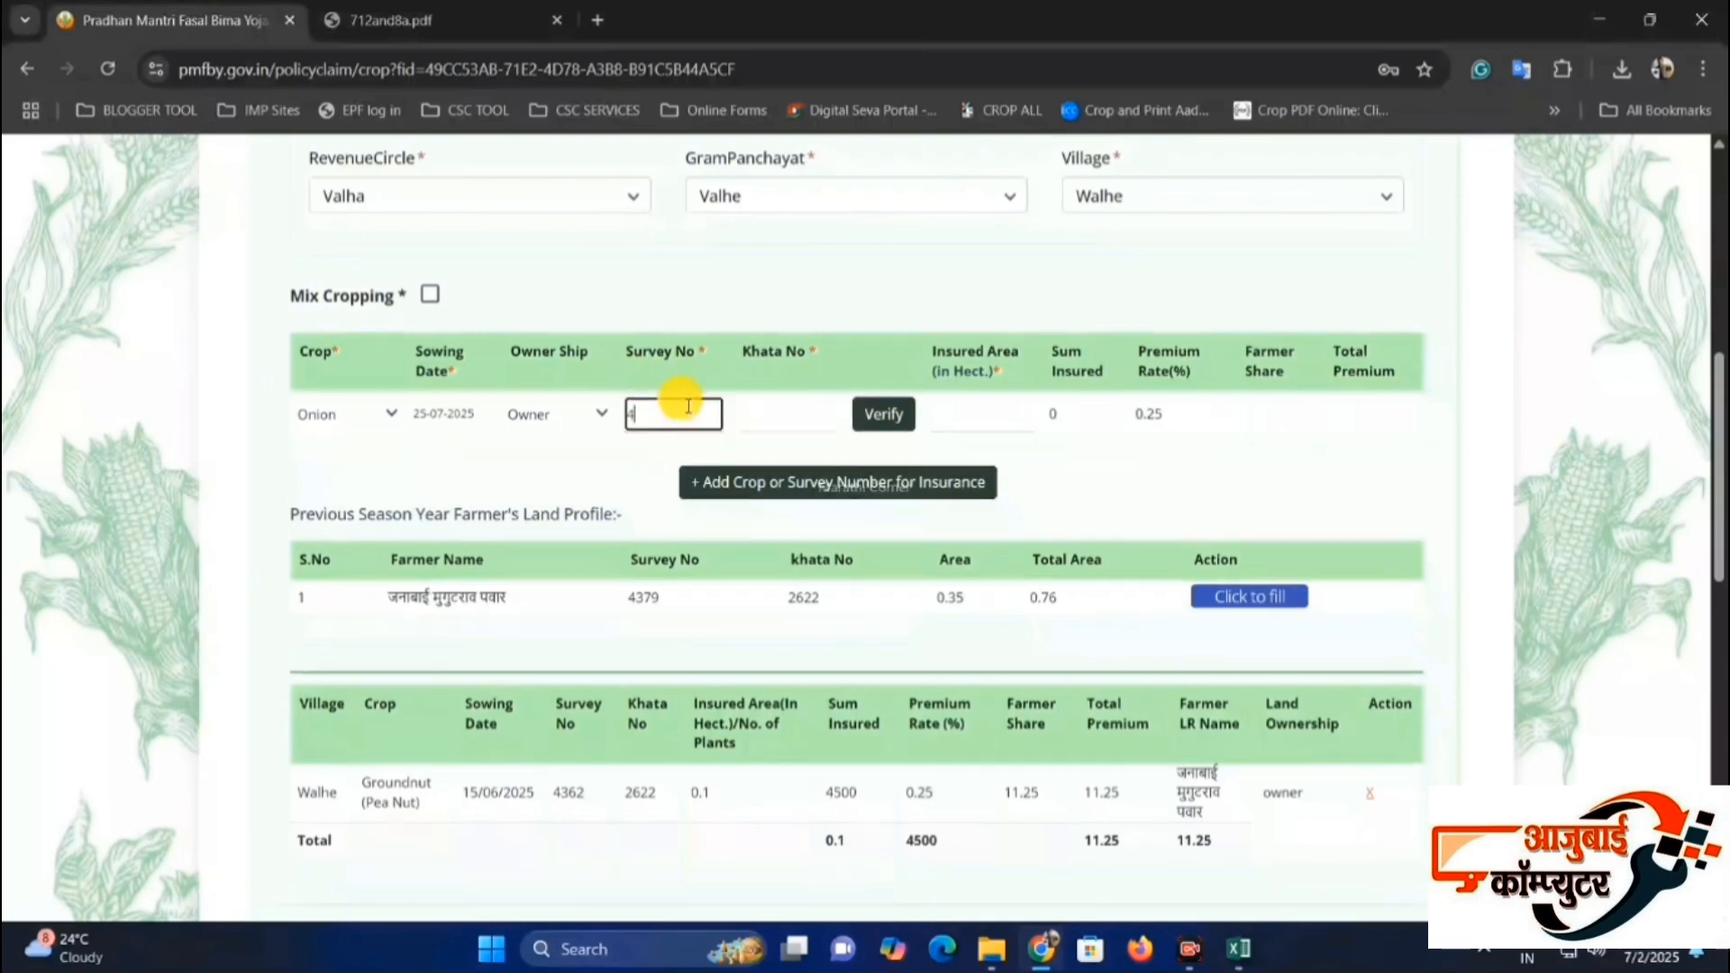
type("362")
left_click(760, 412)
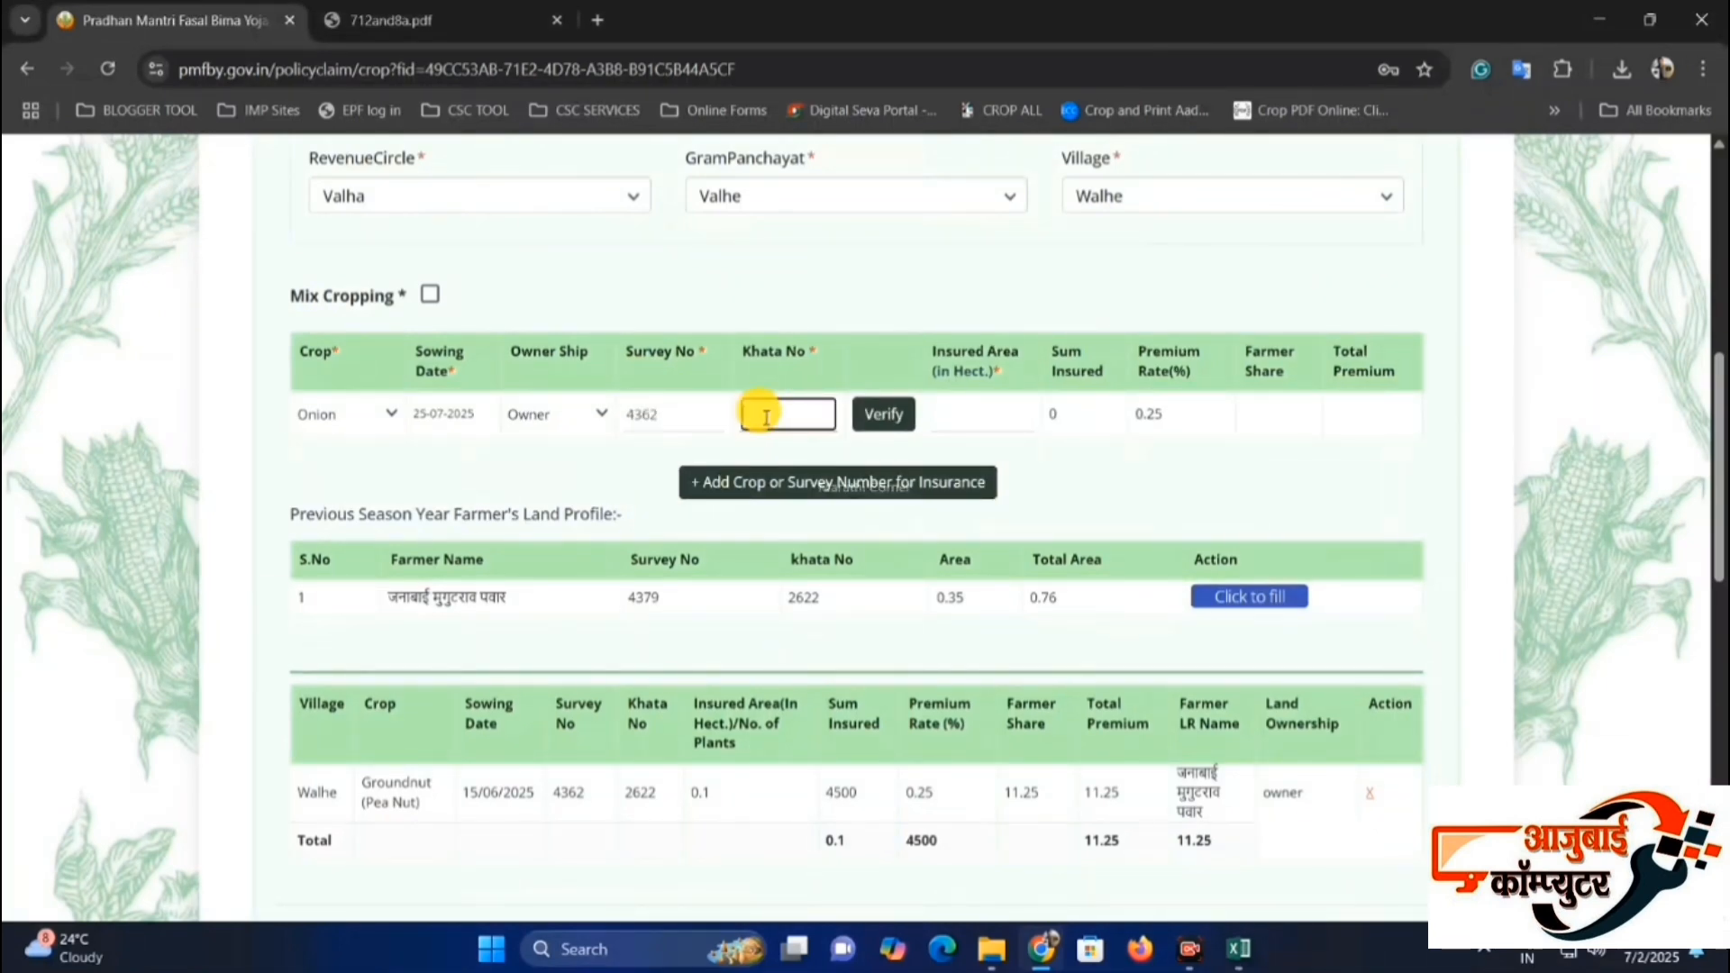
type("26222")
left_click(847, 417)
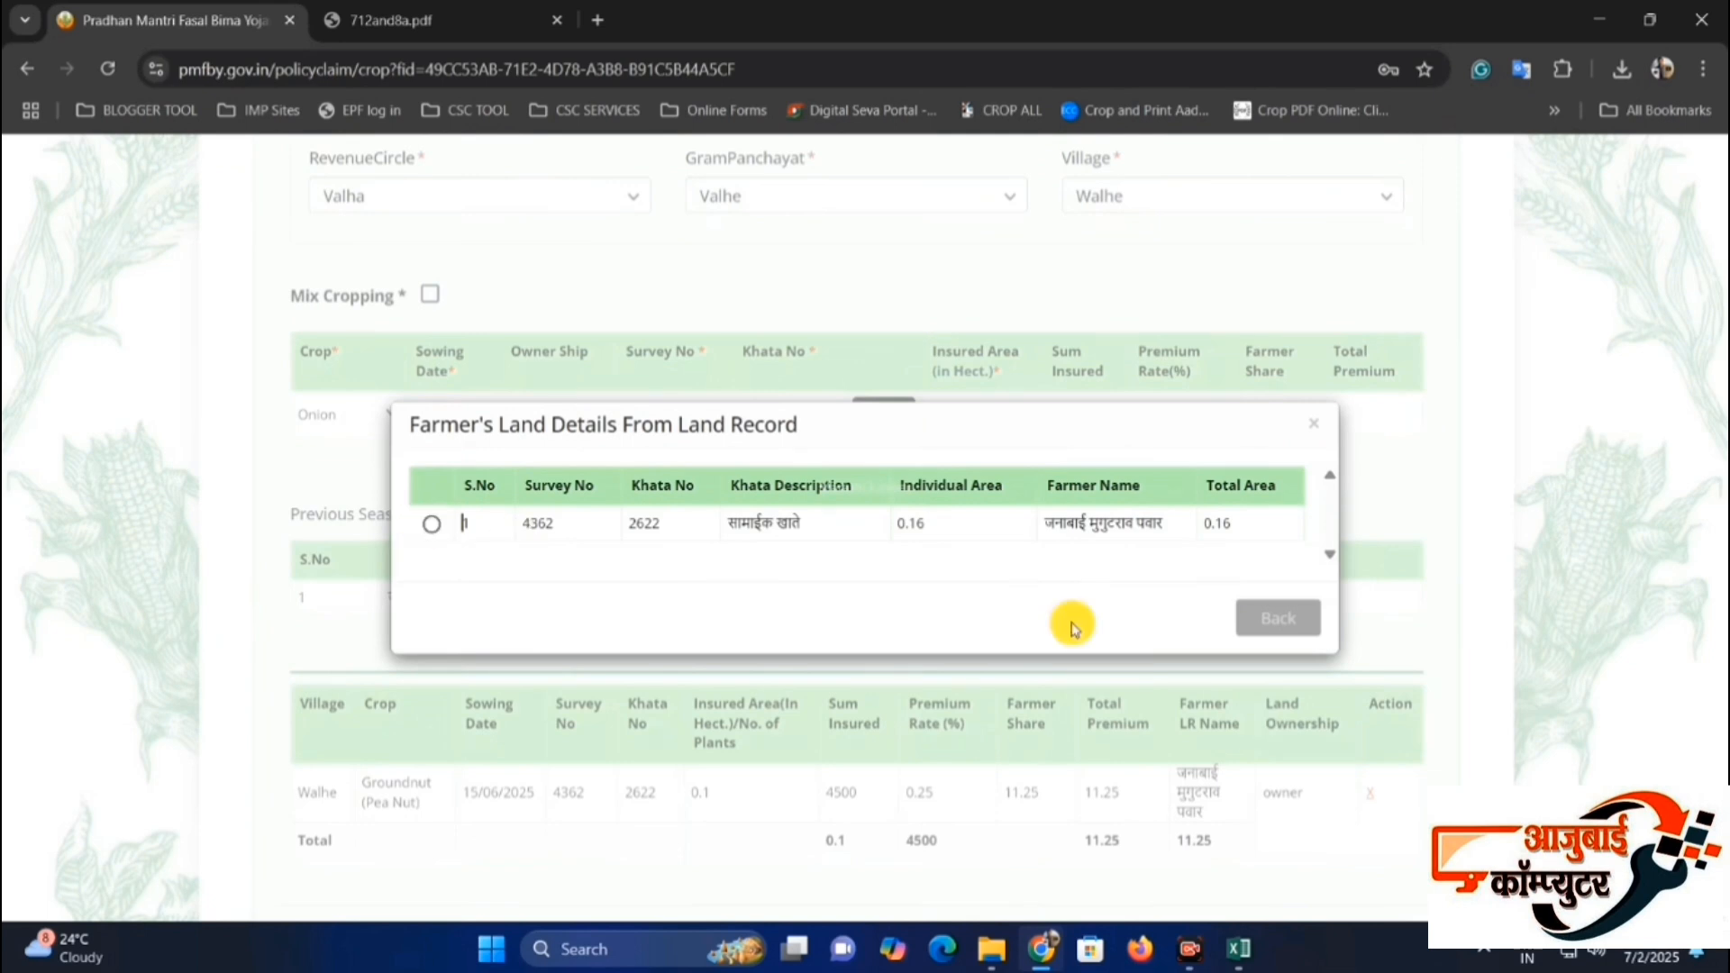
left_click(437, 525)
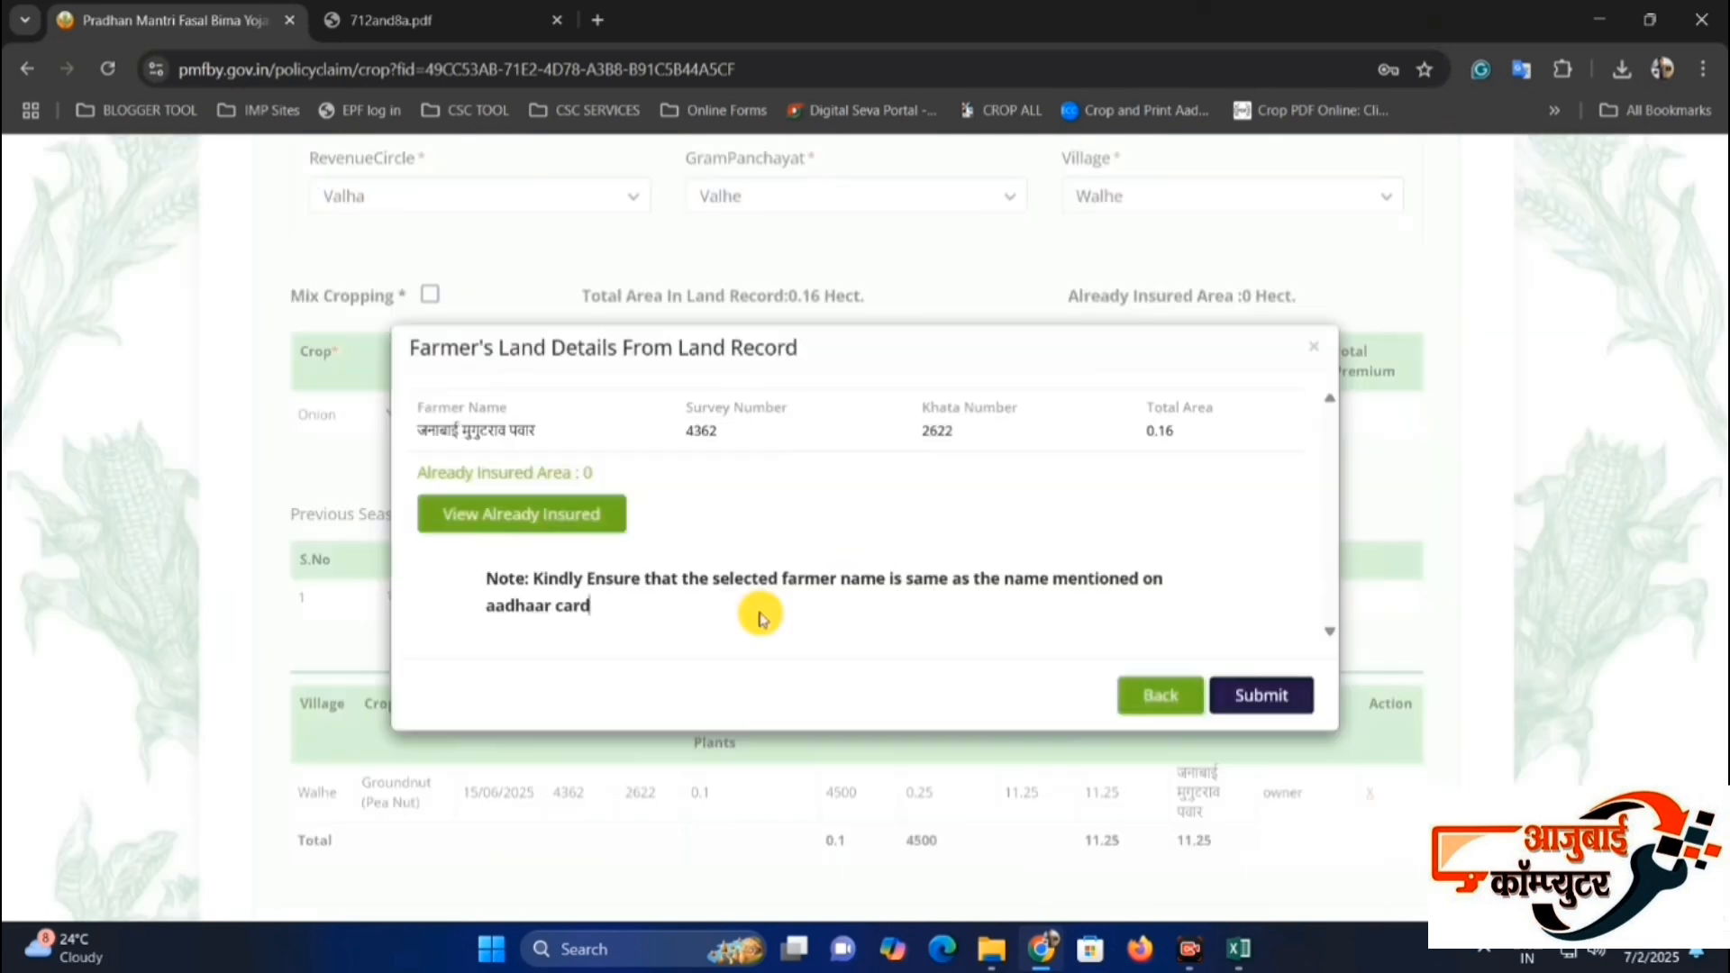
left_click(1266, 696)
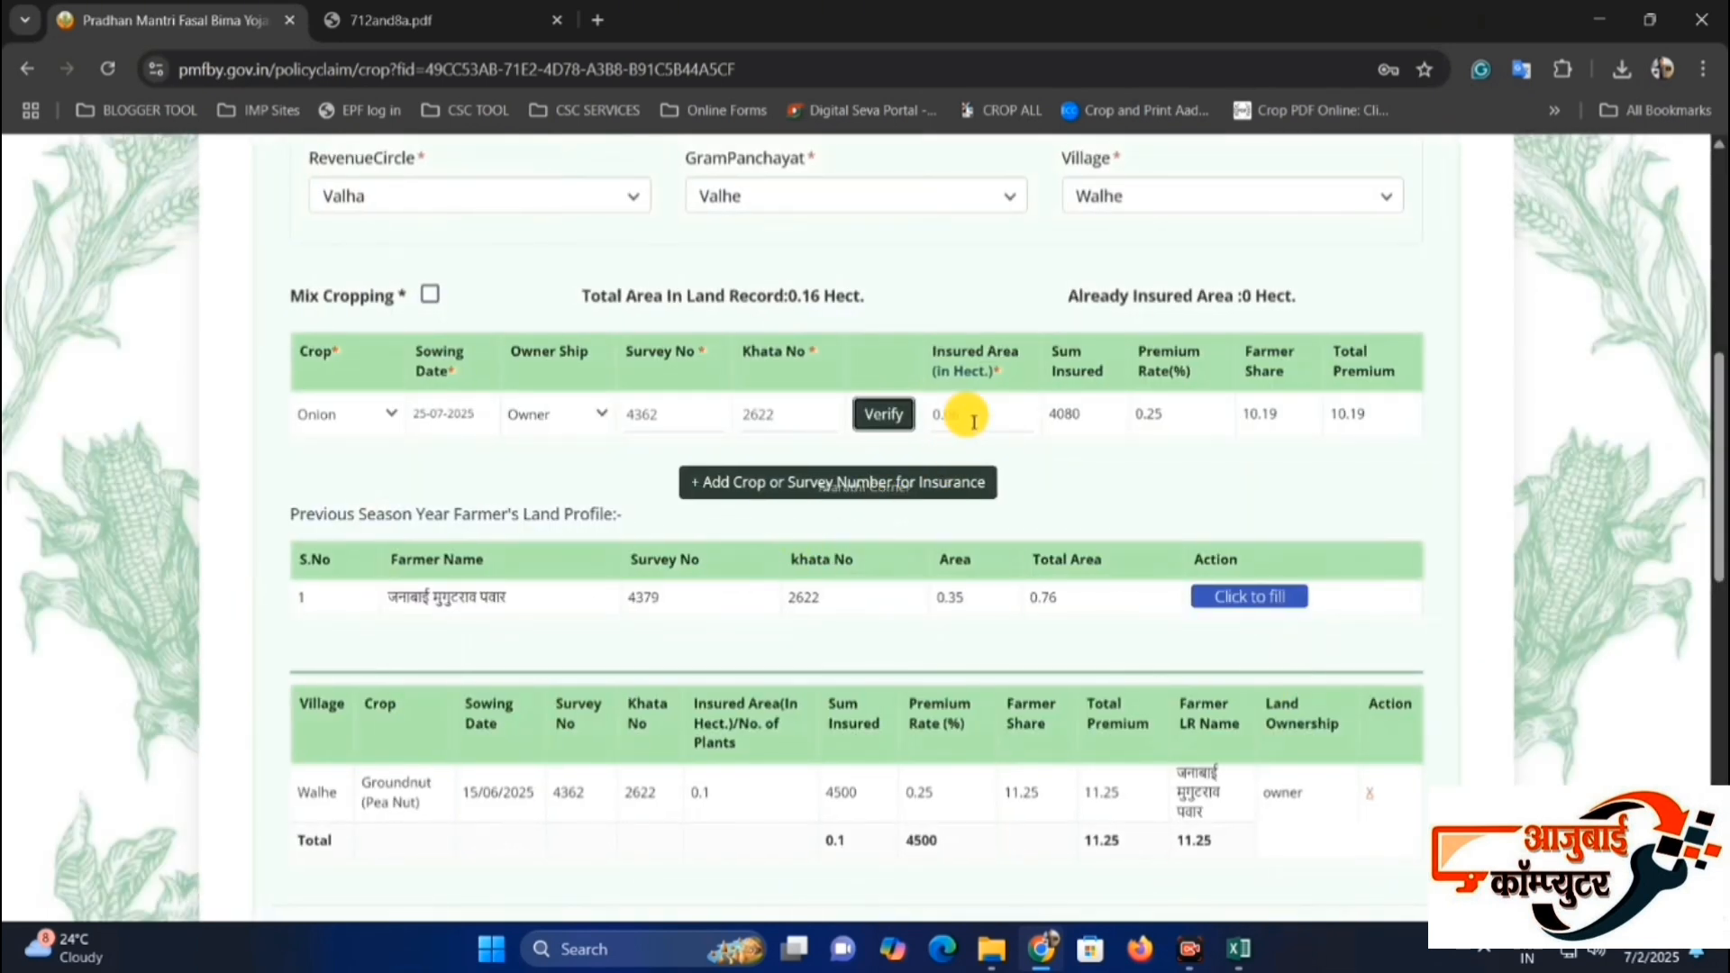
Keep the onion entry's insured area at 0.06 hectare, add it to the insurance list and review the listed crops.
left_click(1004, 419)
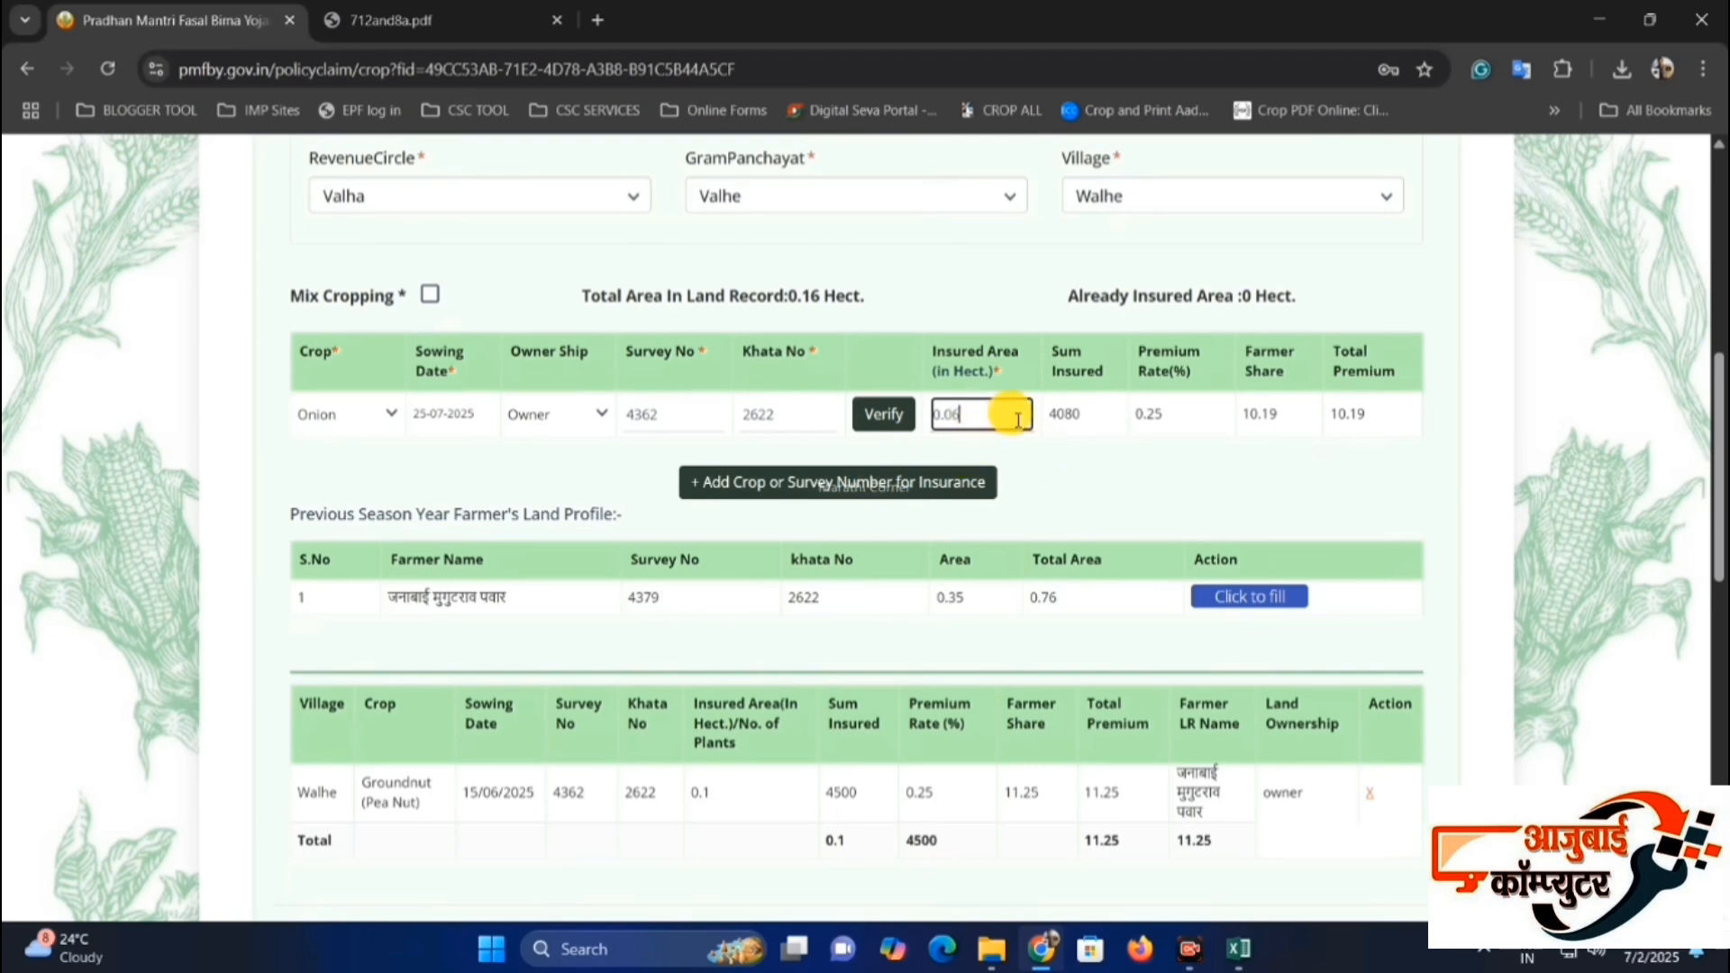
left_click(870, 486)
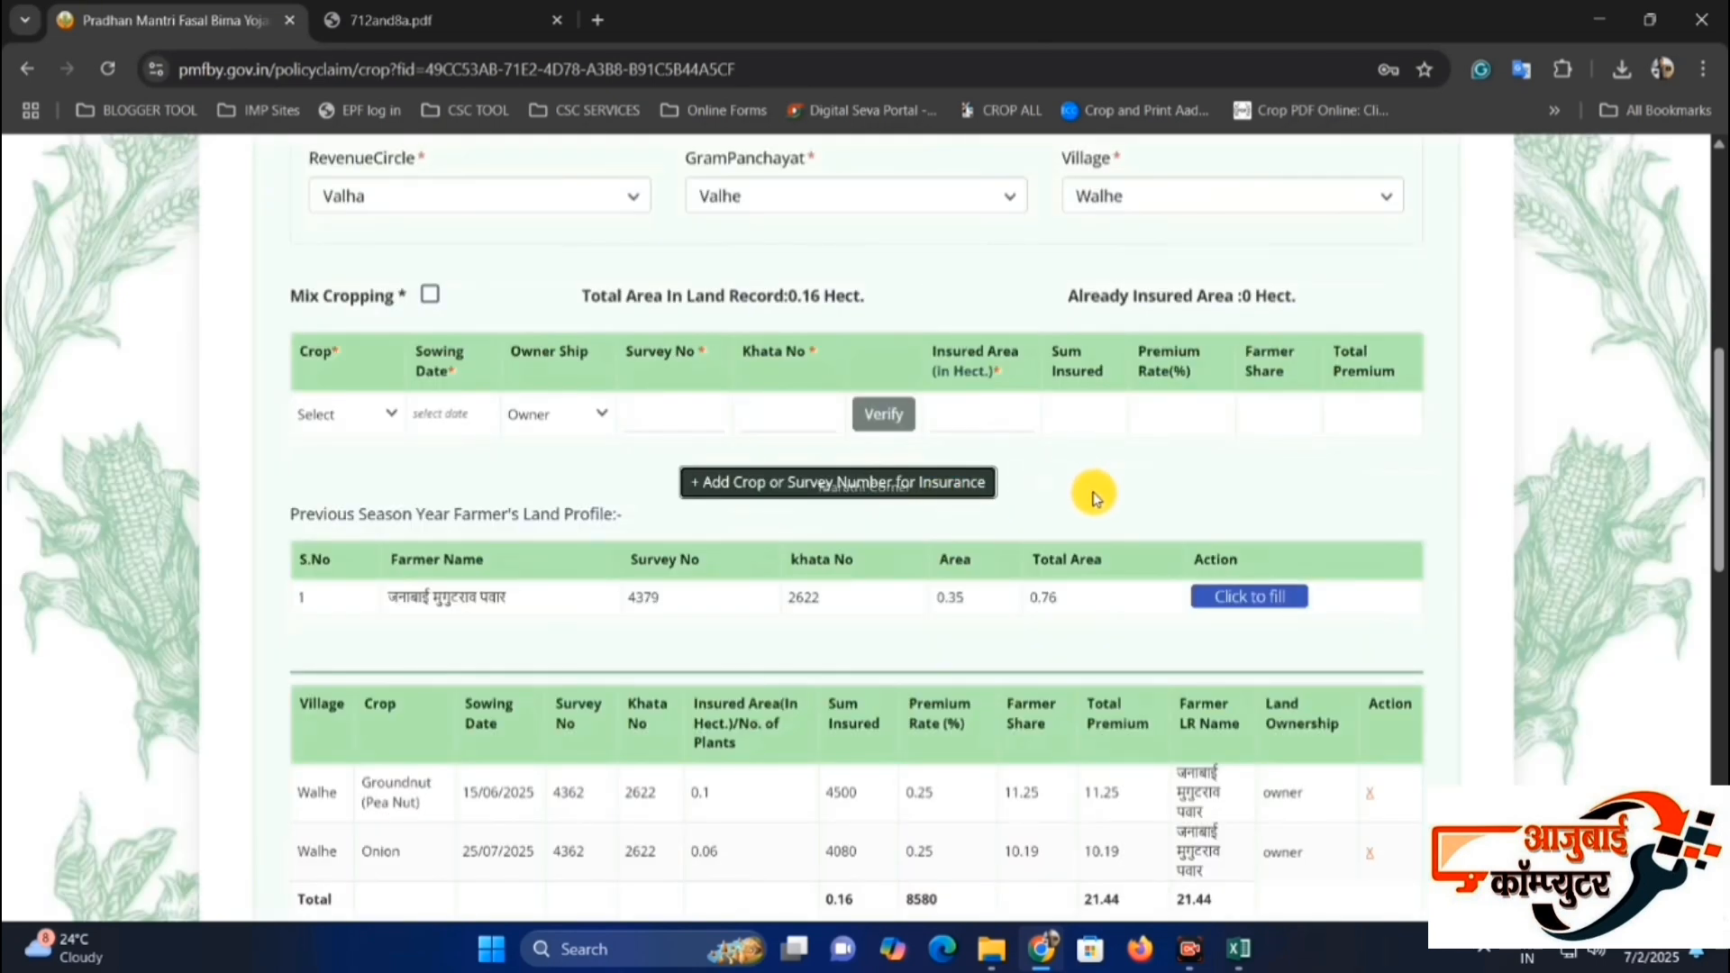
scroll(1031, 432, "down", 5)
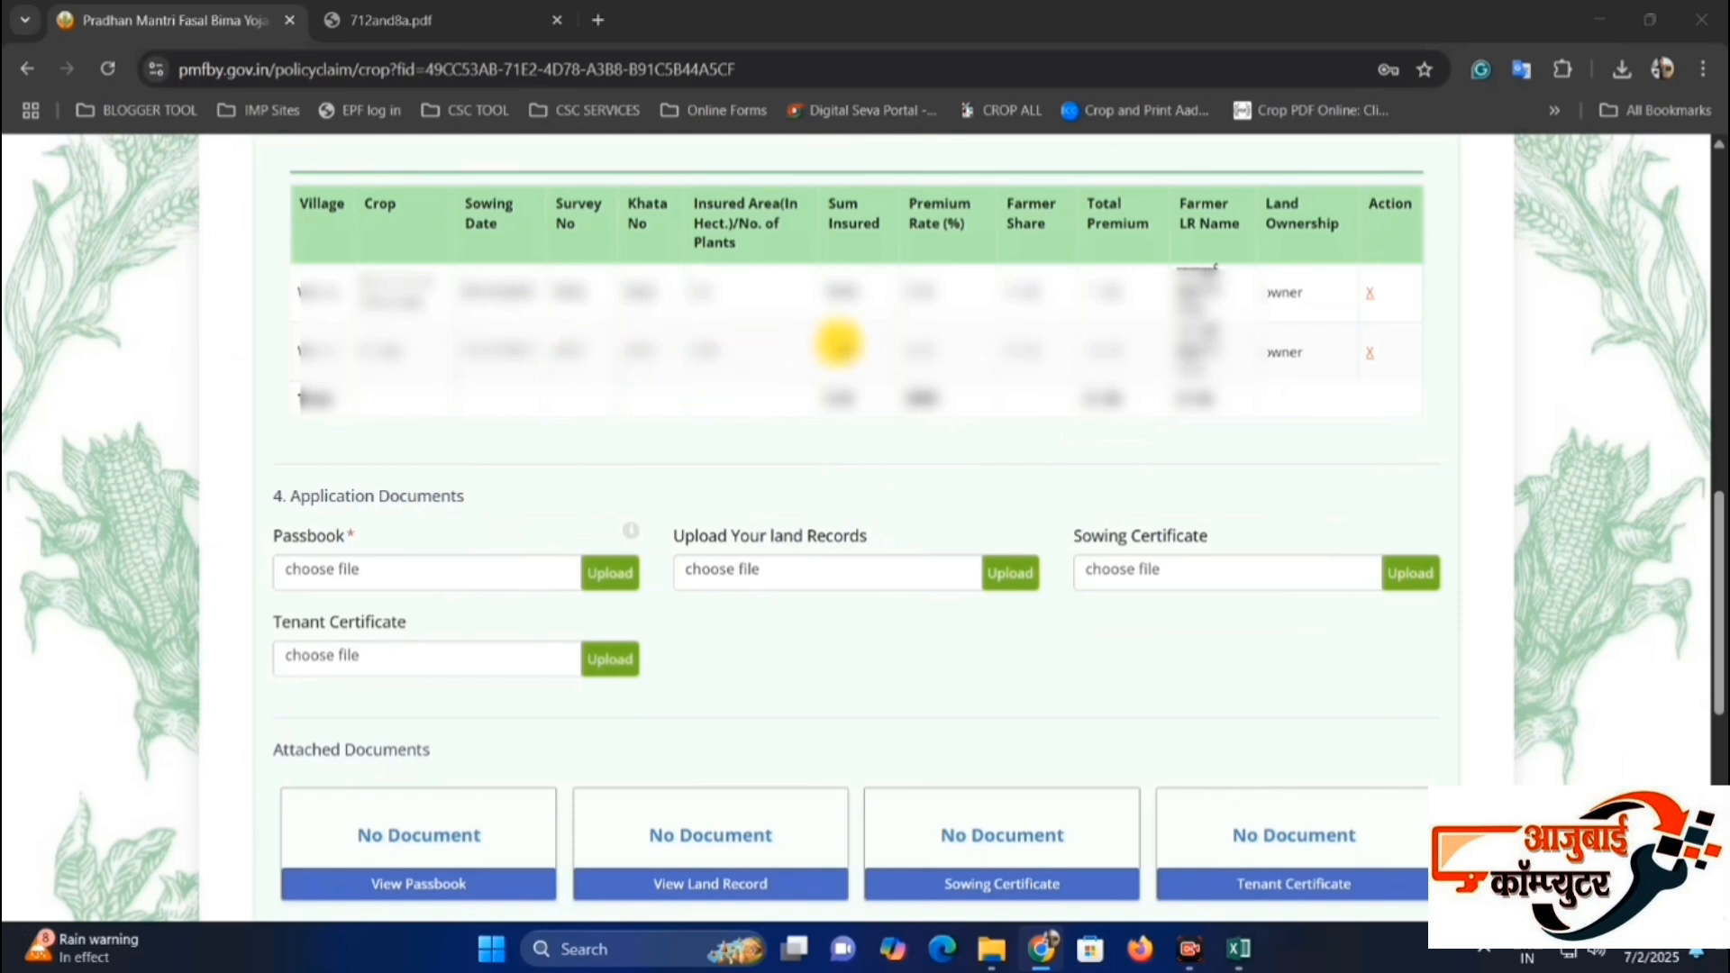
left_click_drag(415, 319, 905, 361)
left_click(713, 353)
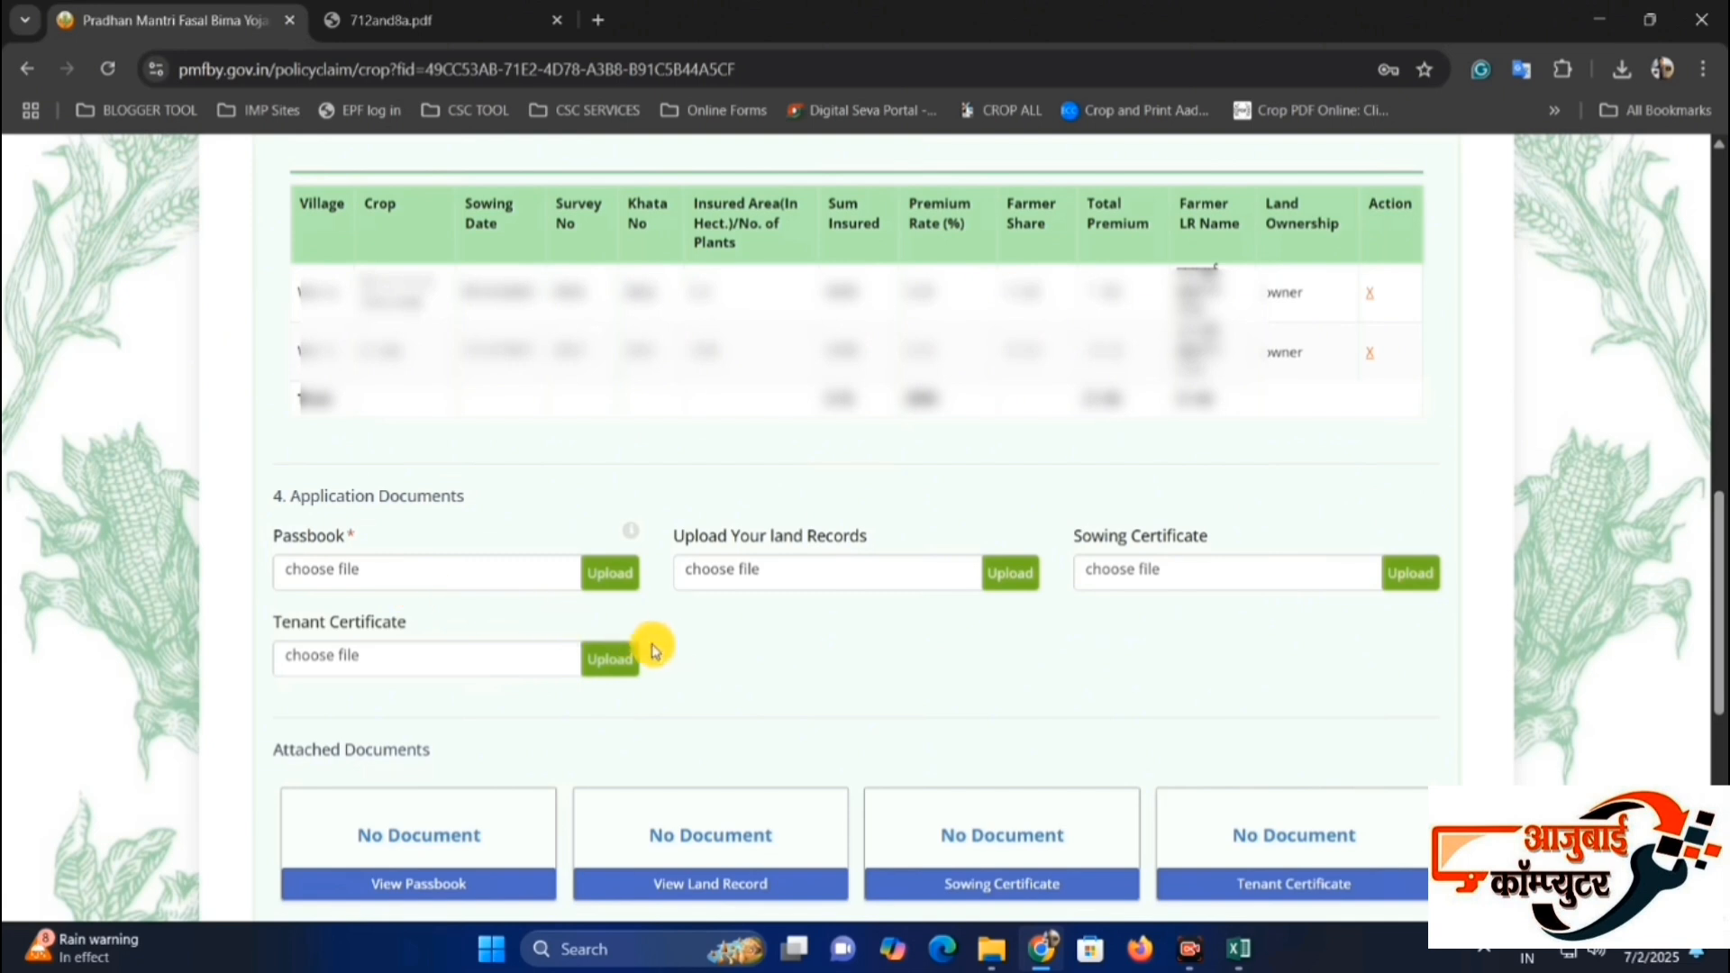
Attach passbookp.jpeg from the my pik vima folder as the Passbook document and upload it.
scroll(901, 577, "down", 4)
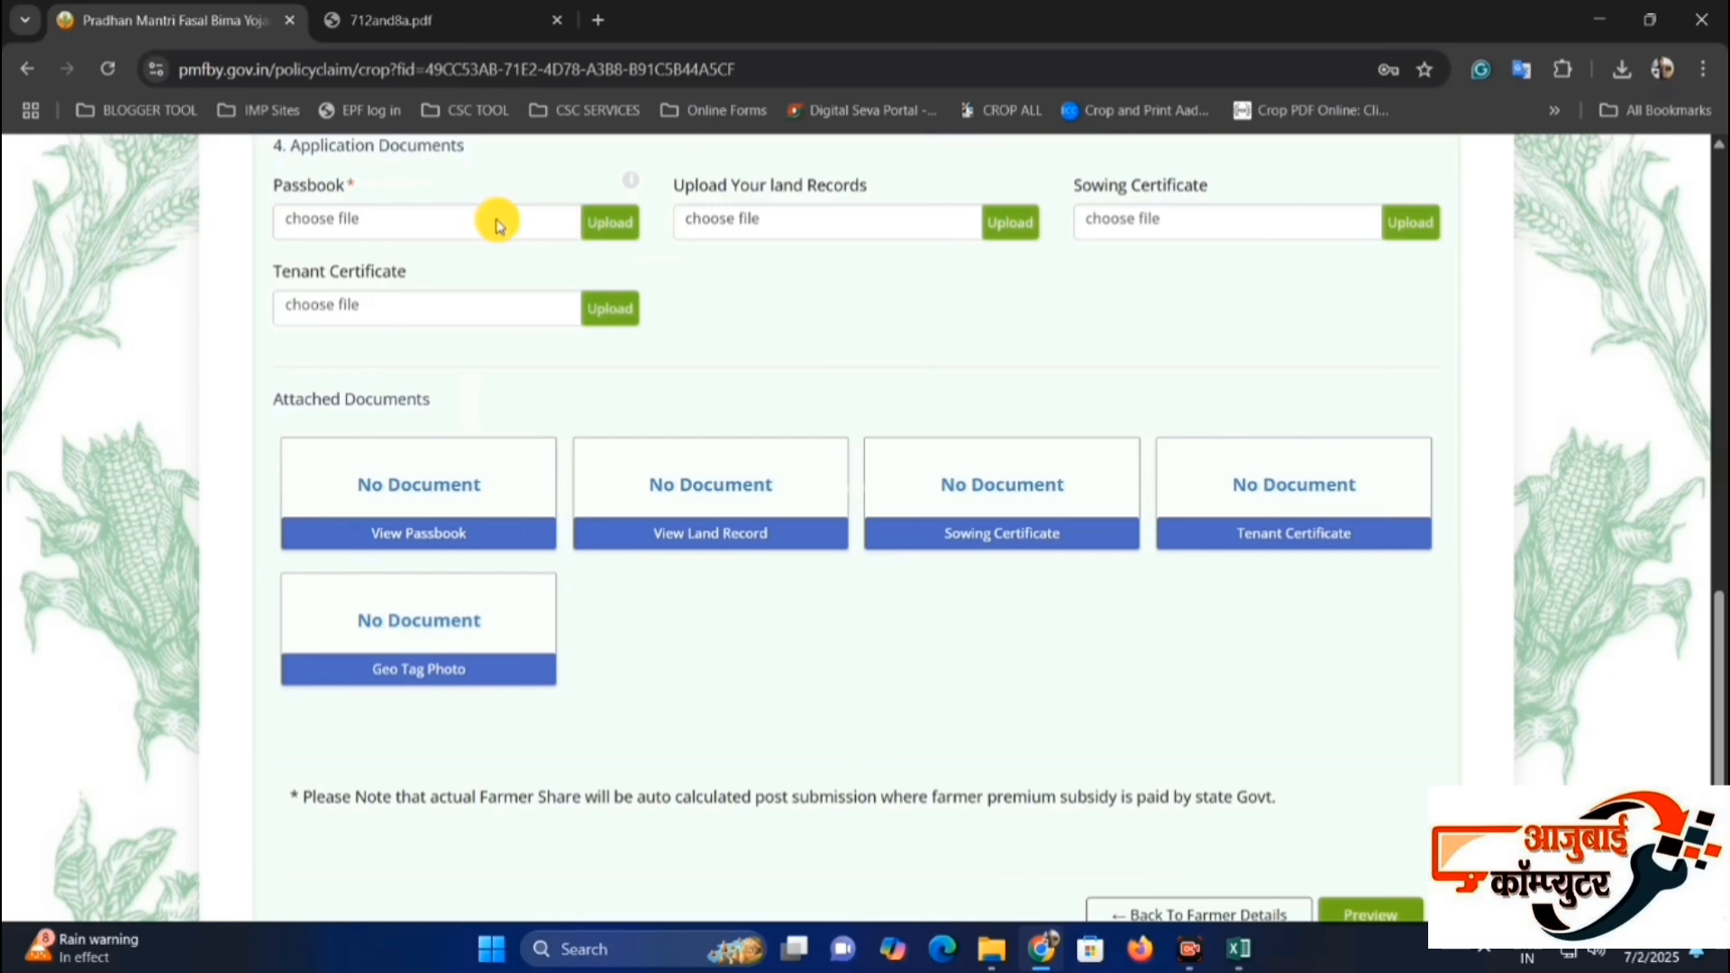
left_click(422, 225)
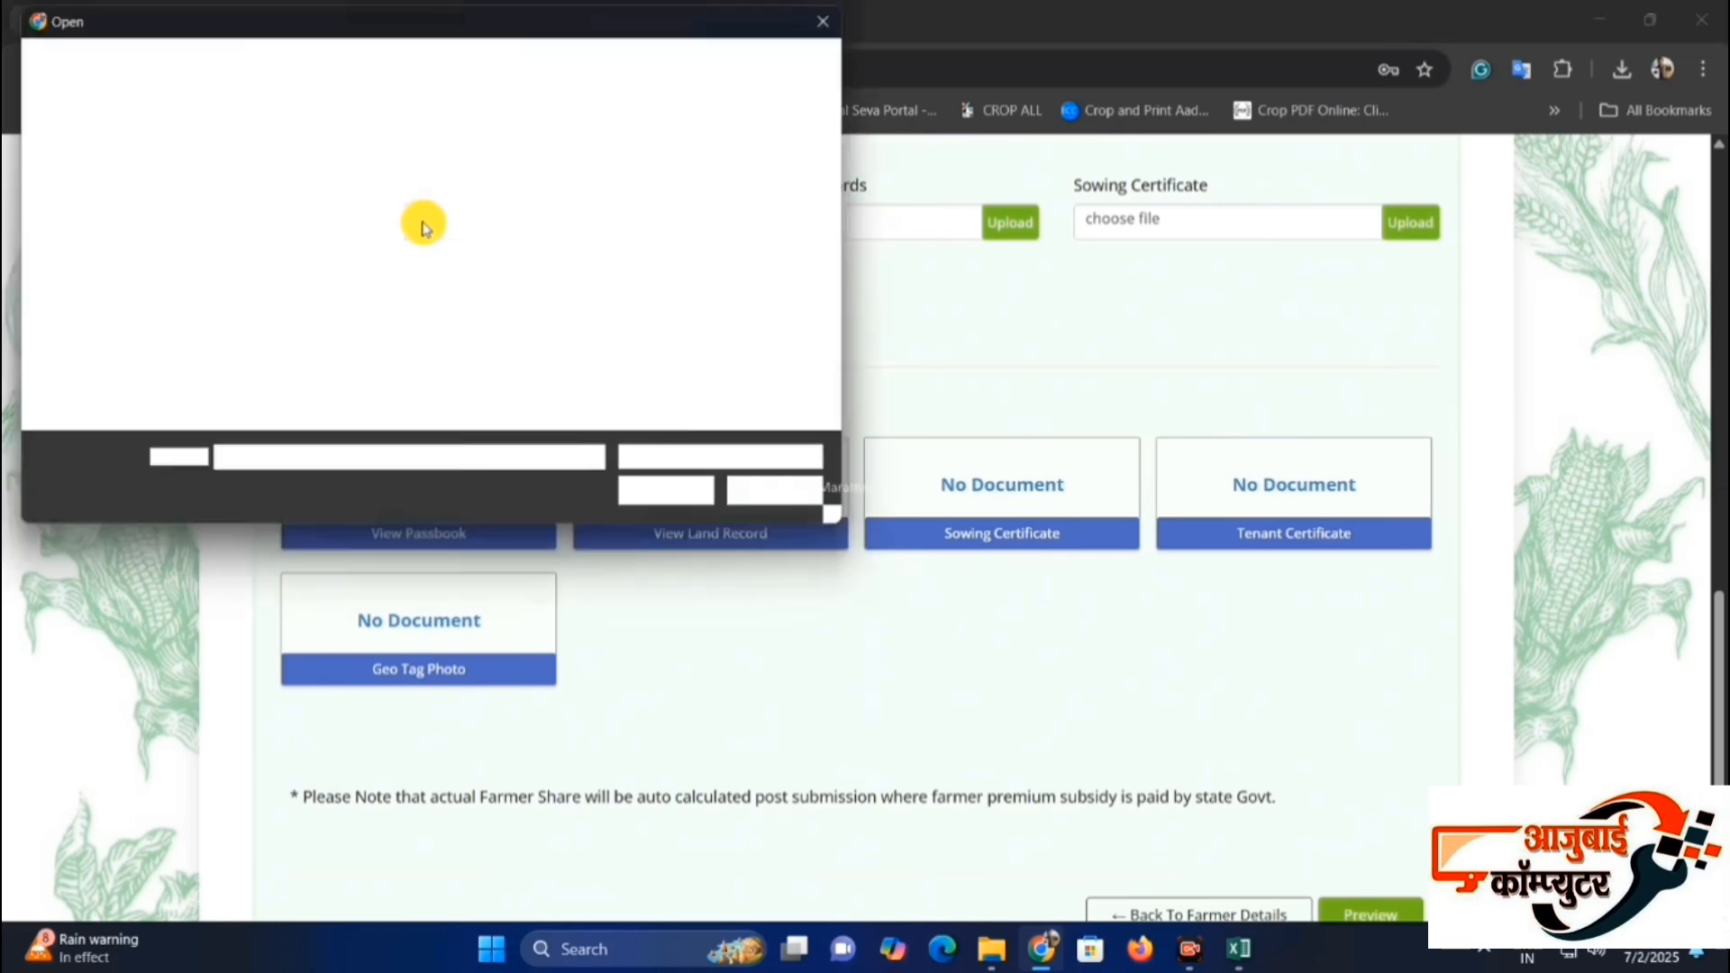
left_click(386, 198)
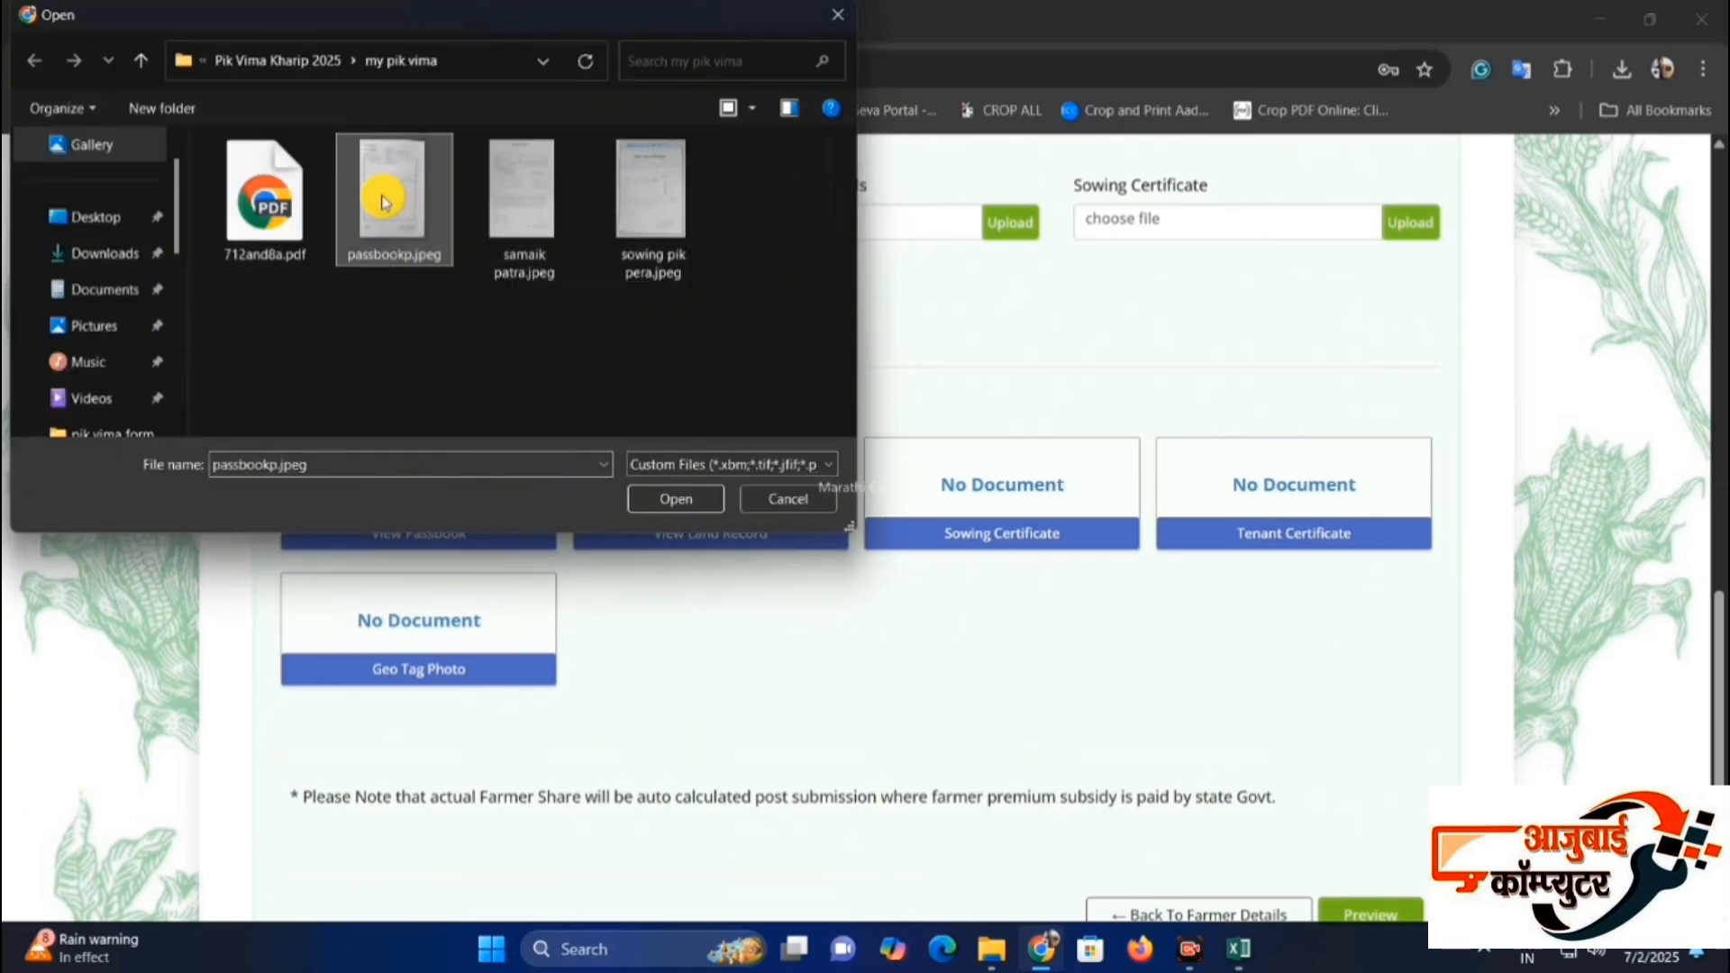
double_click(386, 199)
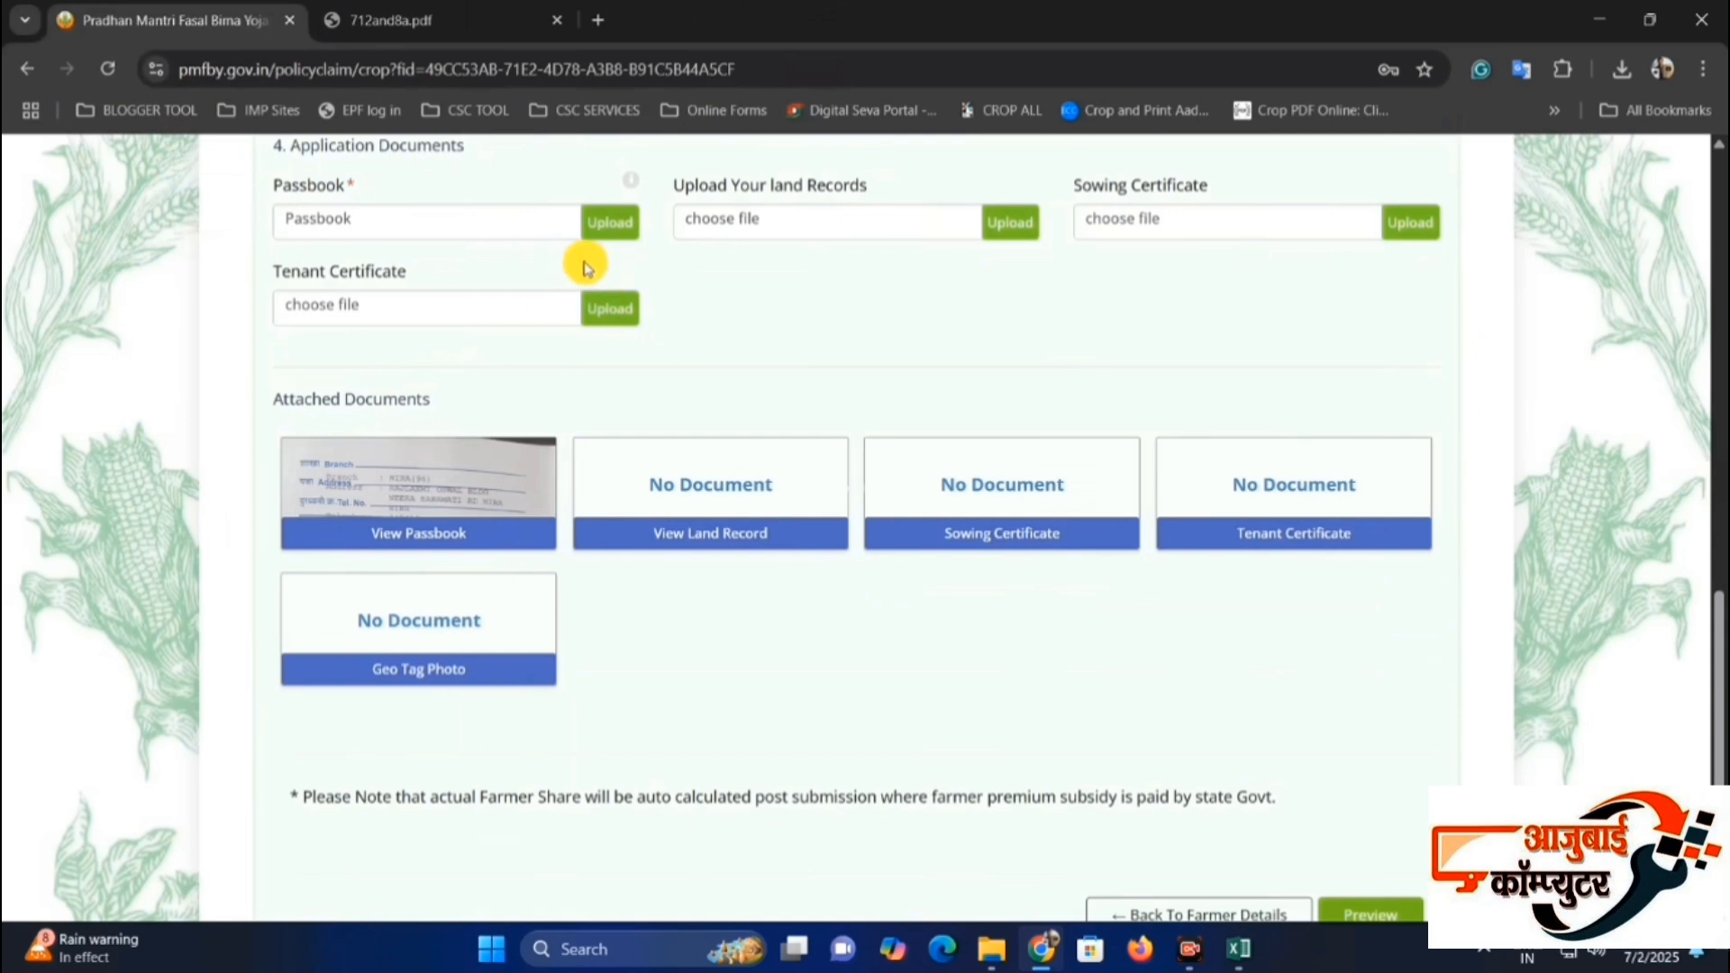
left_click(630, 224)
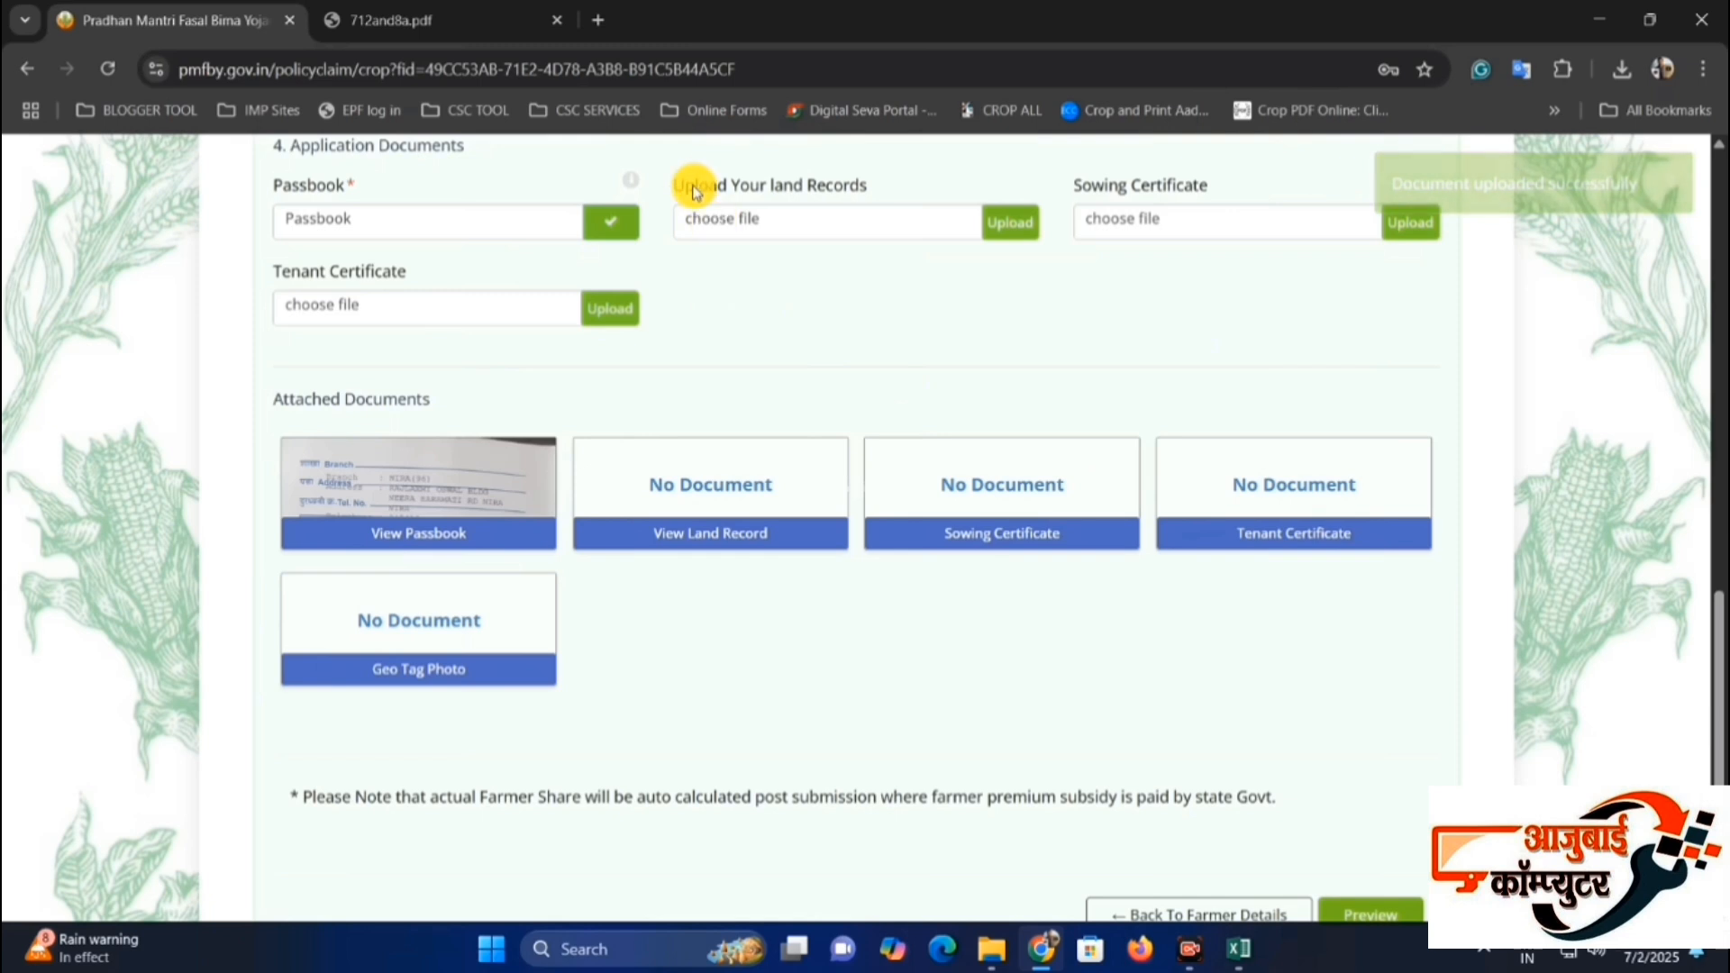
Attach 712and8a.pdf from the my pik vima folder as the land records document and upload it.
left_click_drag(695, 185, 884, 186)
left_click(820, 292)
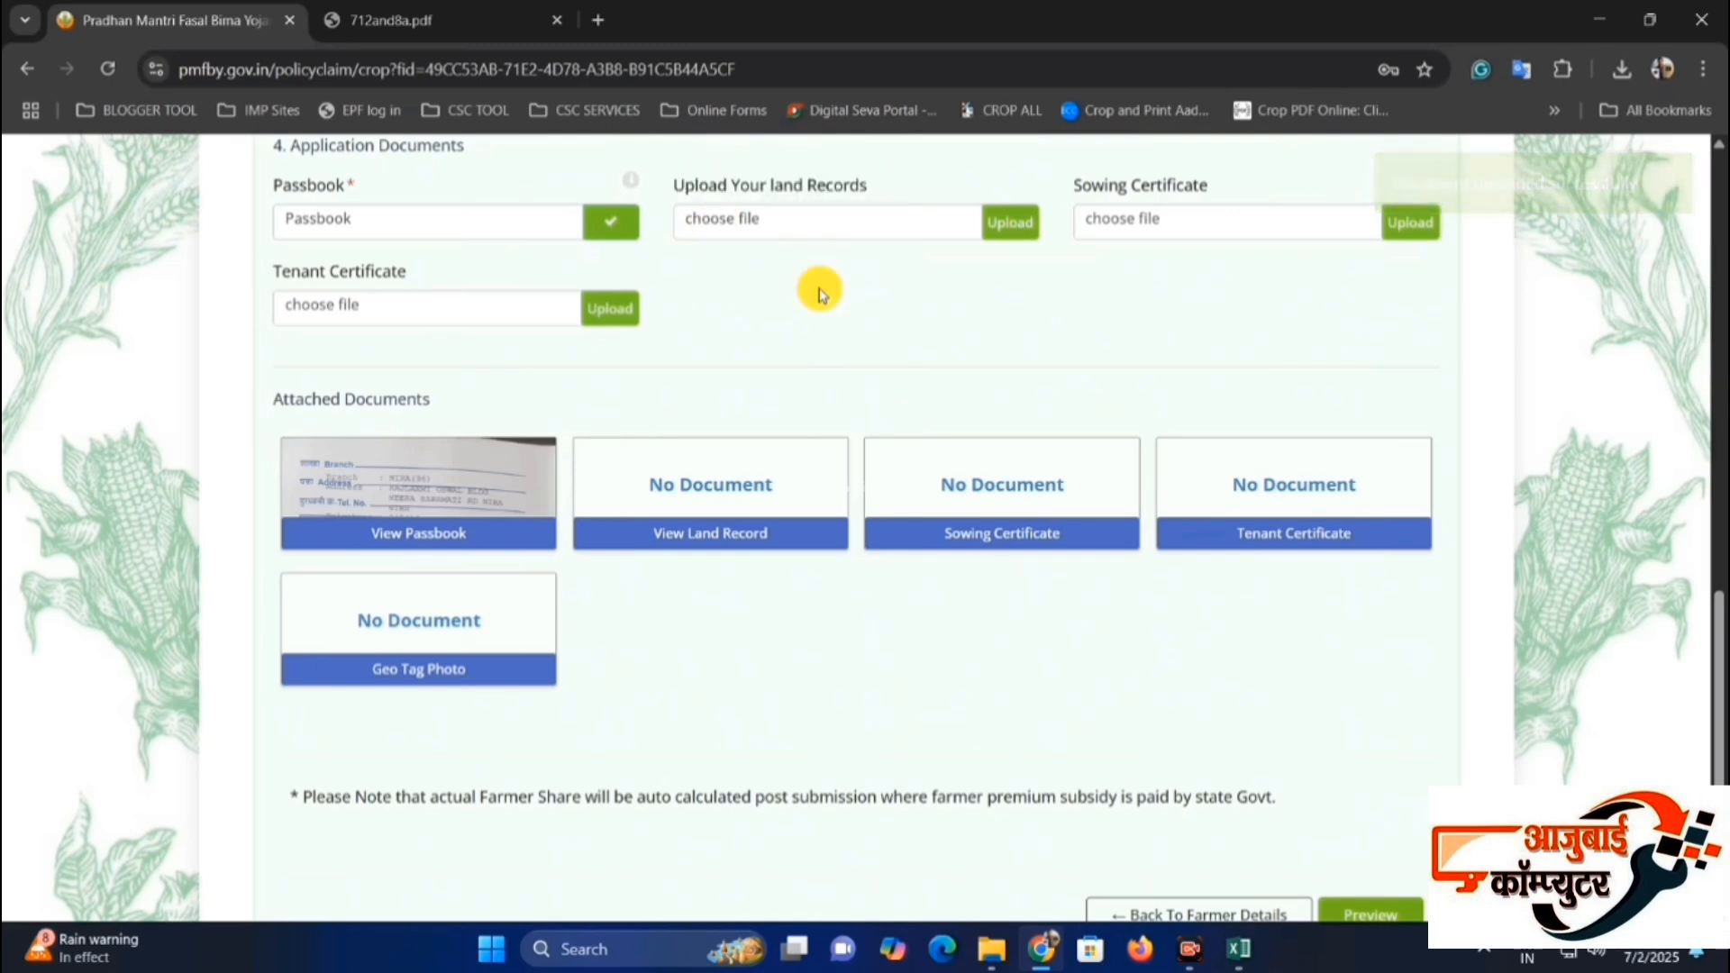
left_click(807, 219)
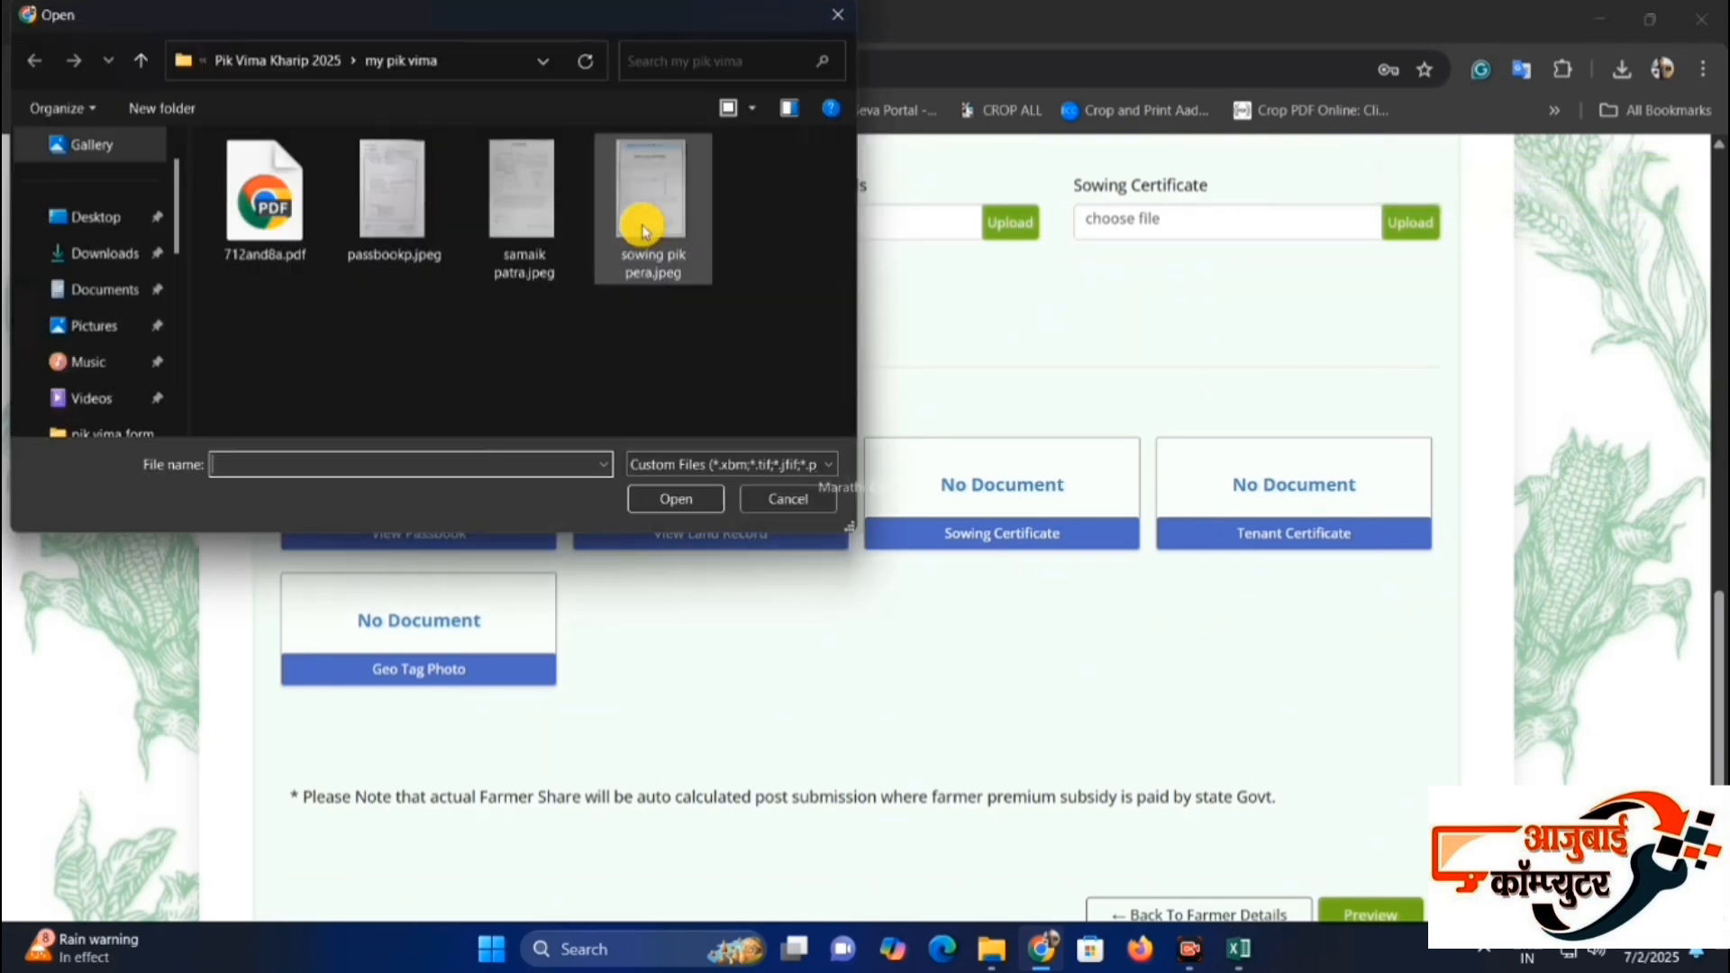
double_click(271, 217)
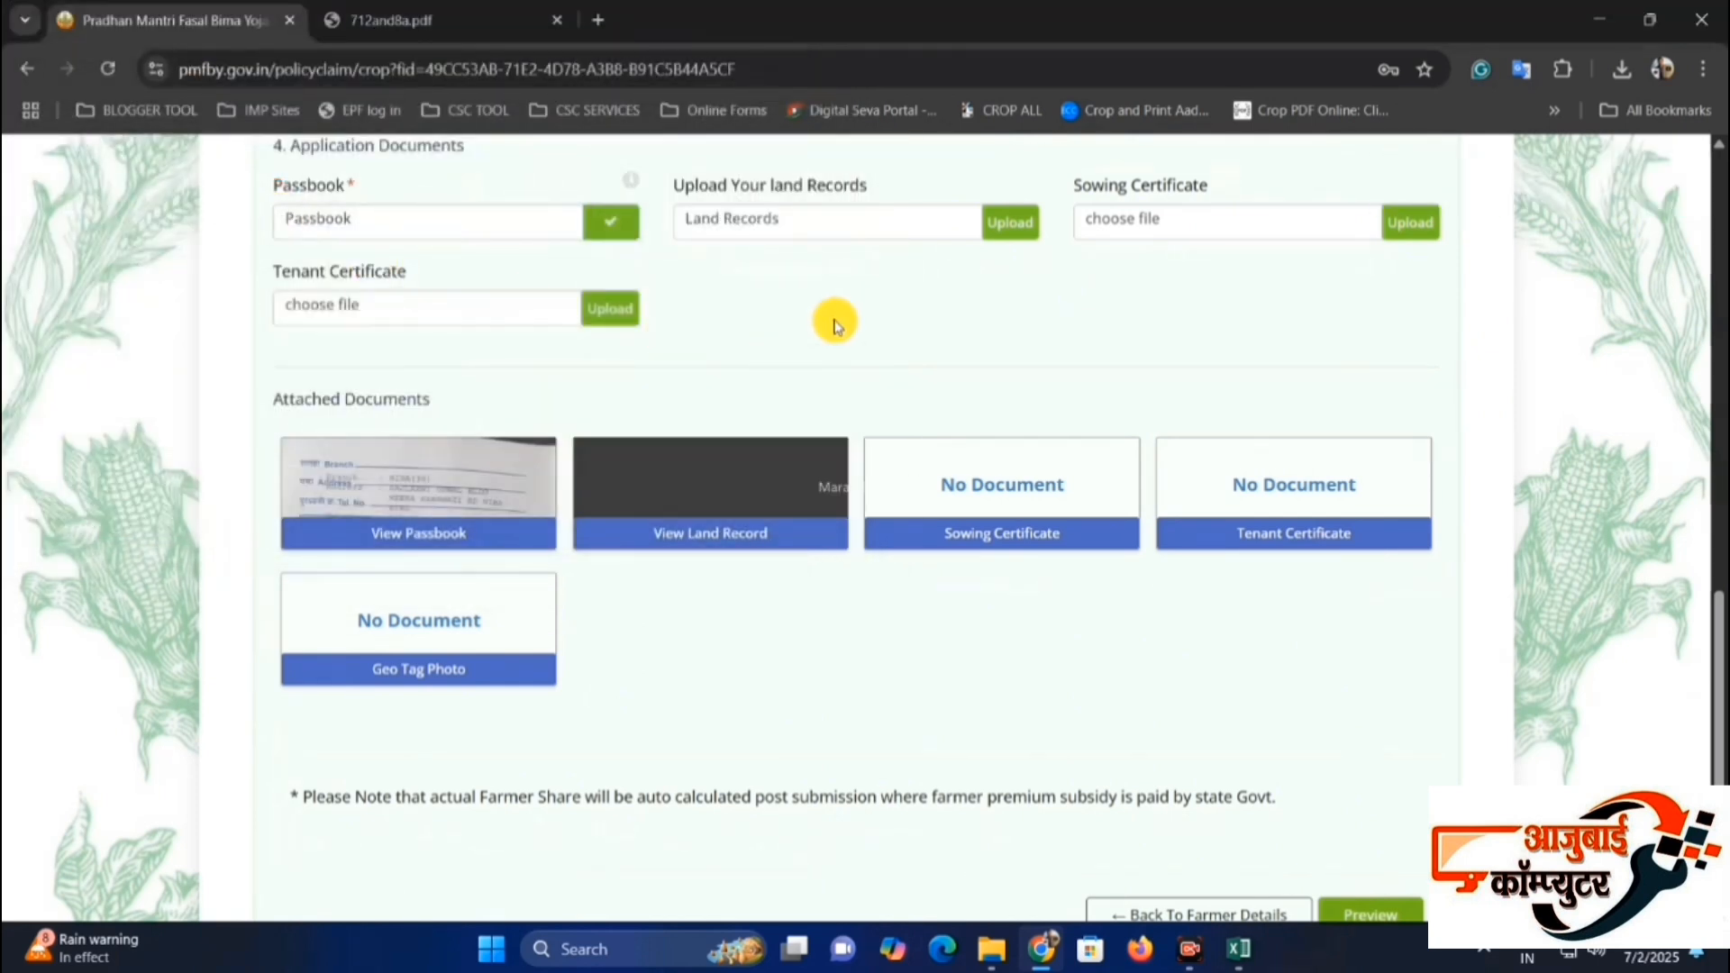
left_click(1024, 230)
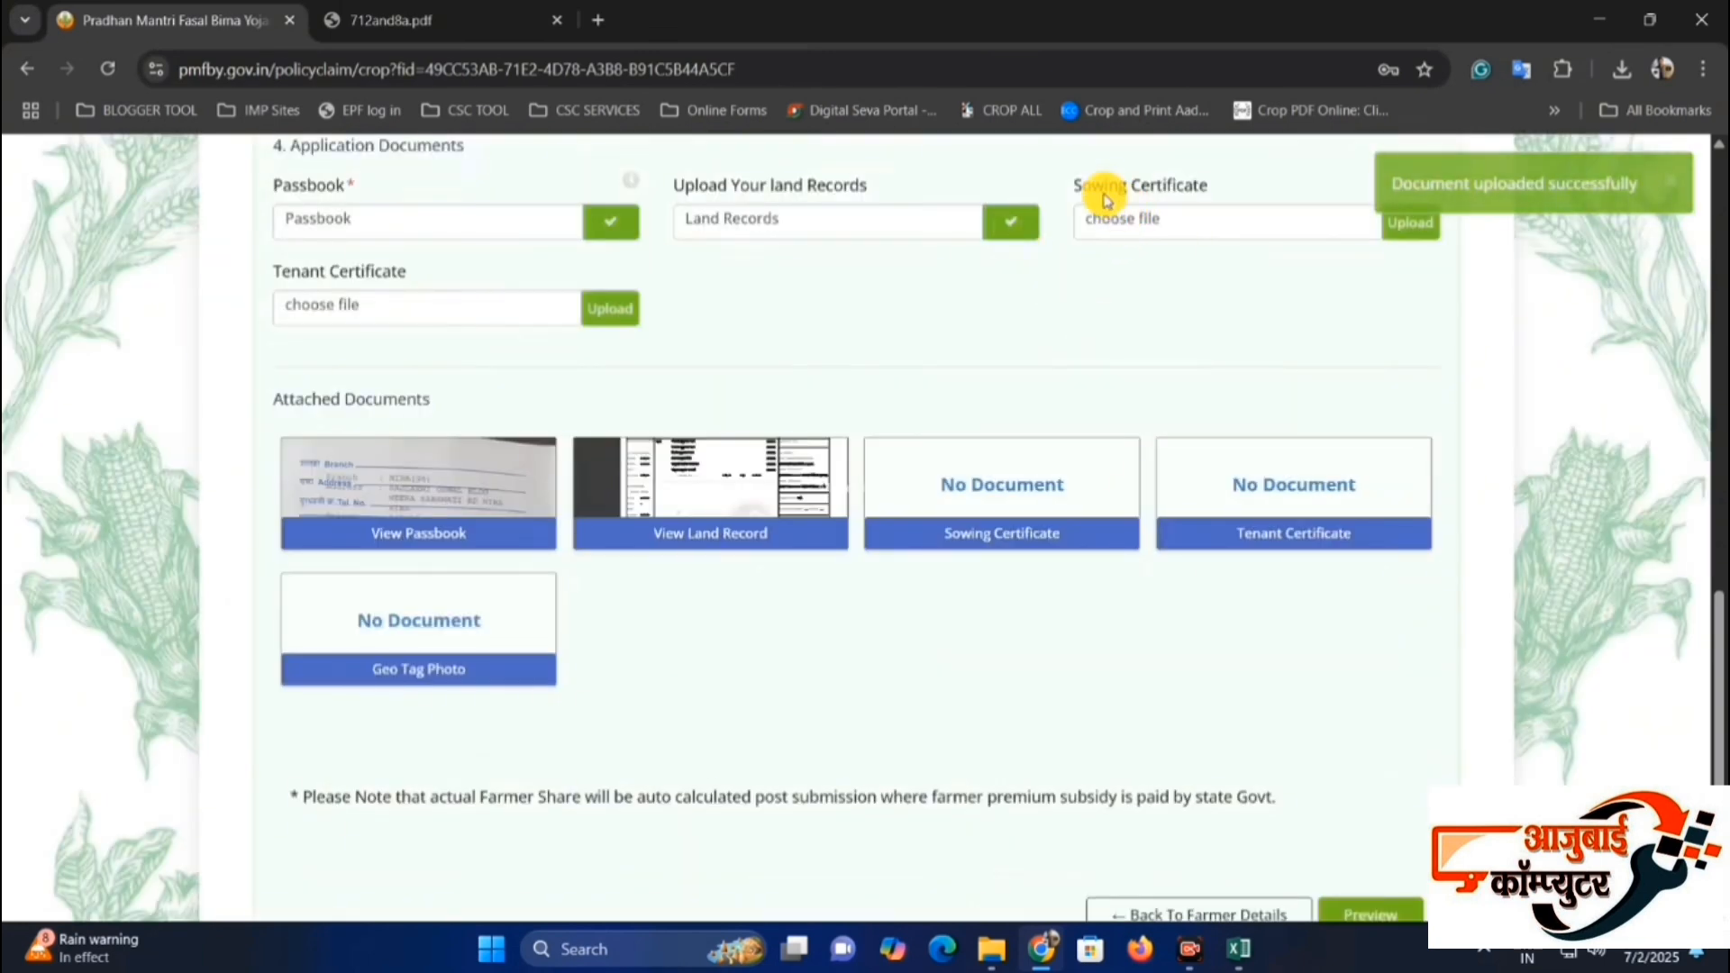
Switch to the image viewer and examine the joint-holder consent letter in samaik patra.jpeg.
left_click_drag(1087, 188, 1216, 183)
left_click(1217, 183)
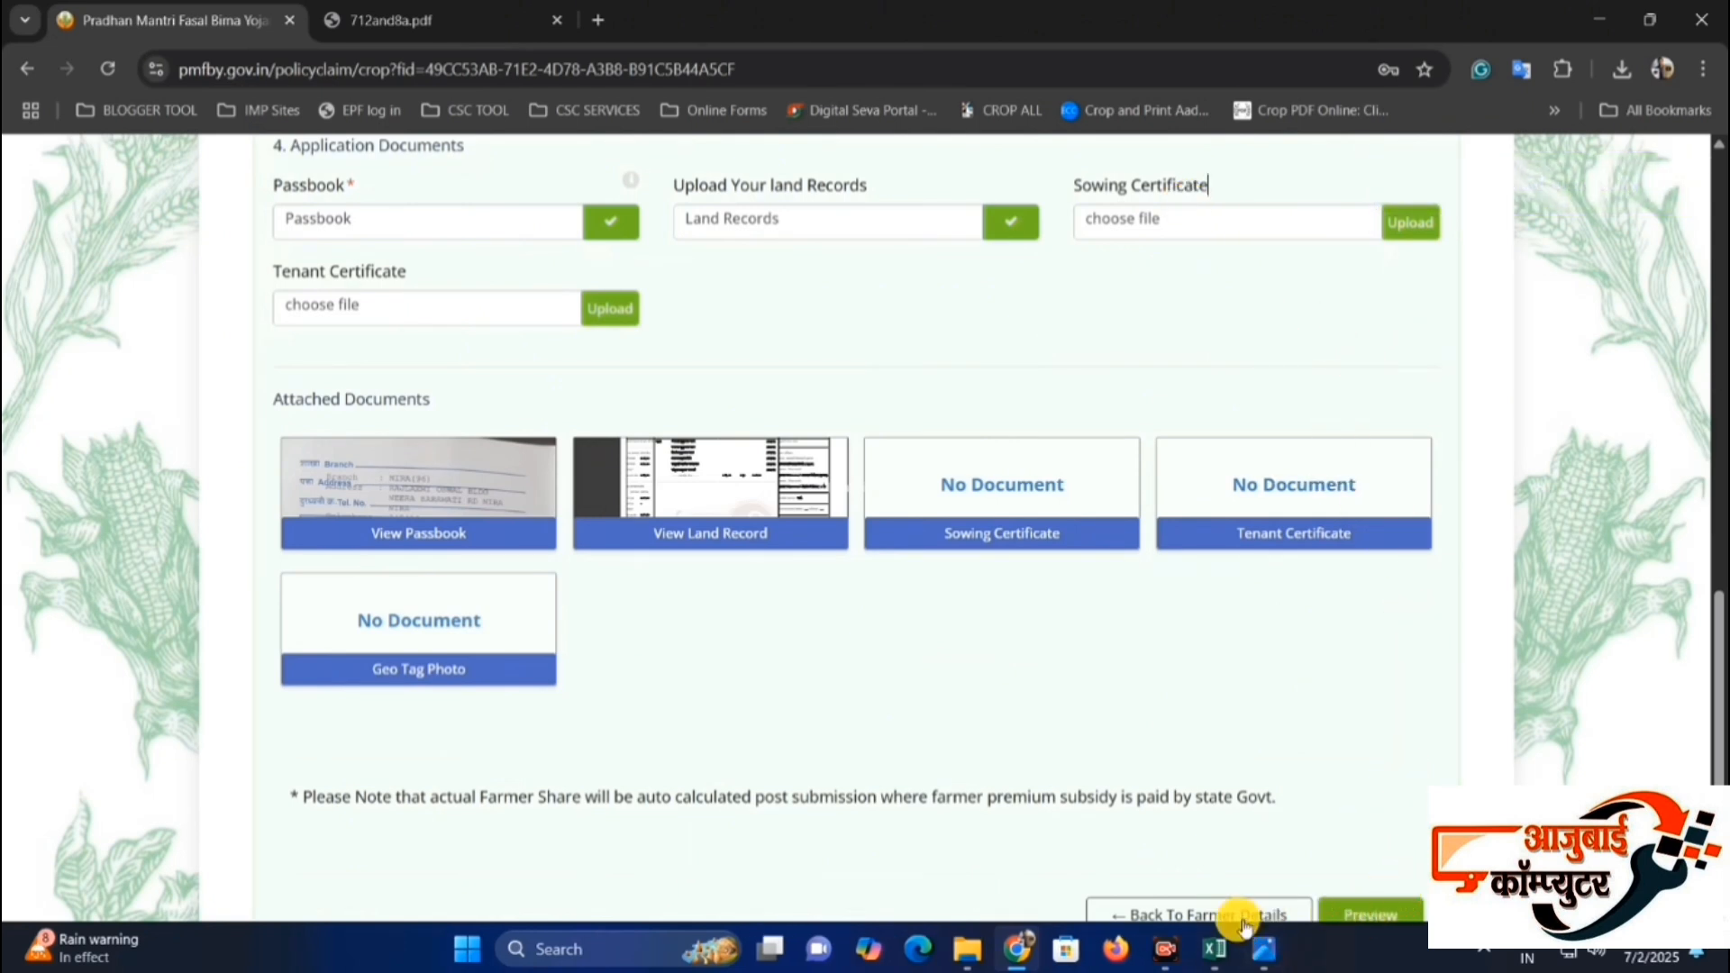
left_click(1264, 958)
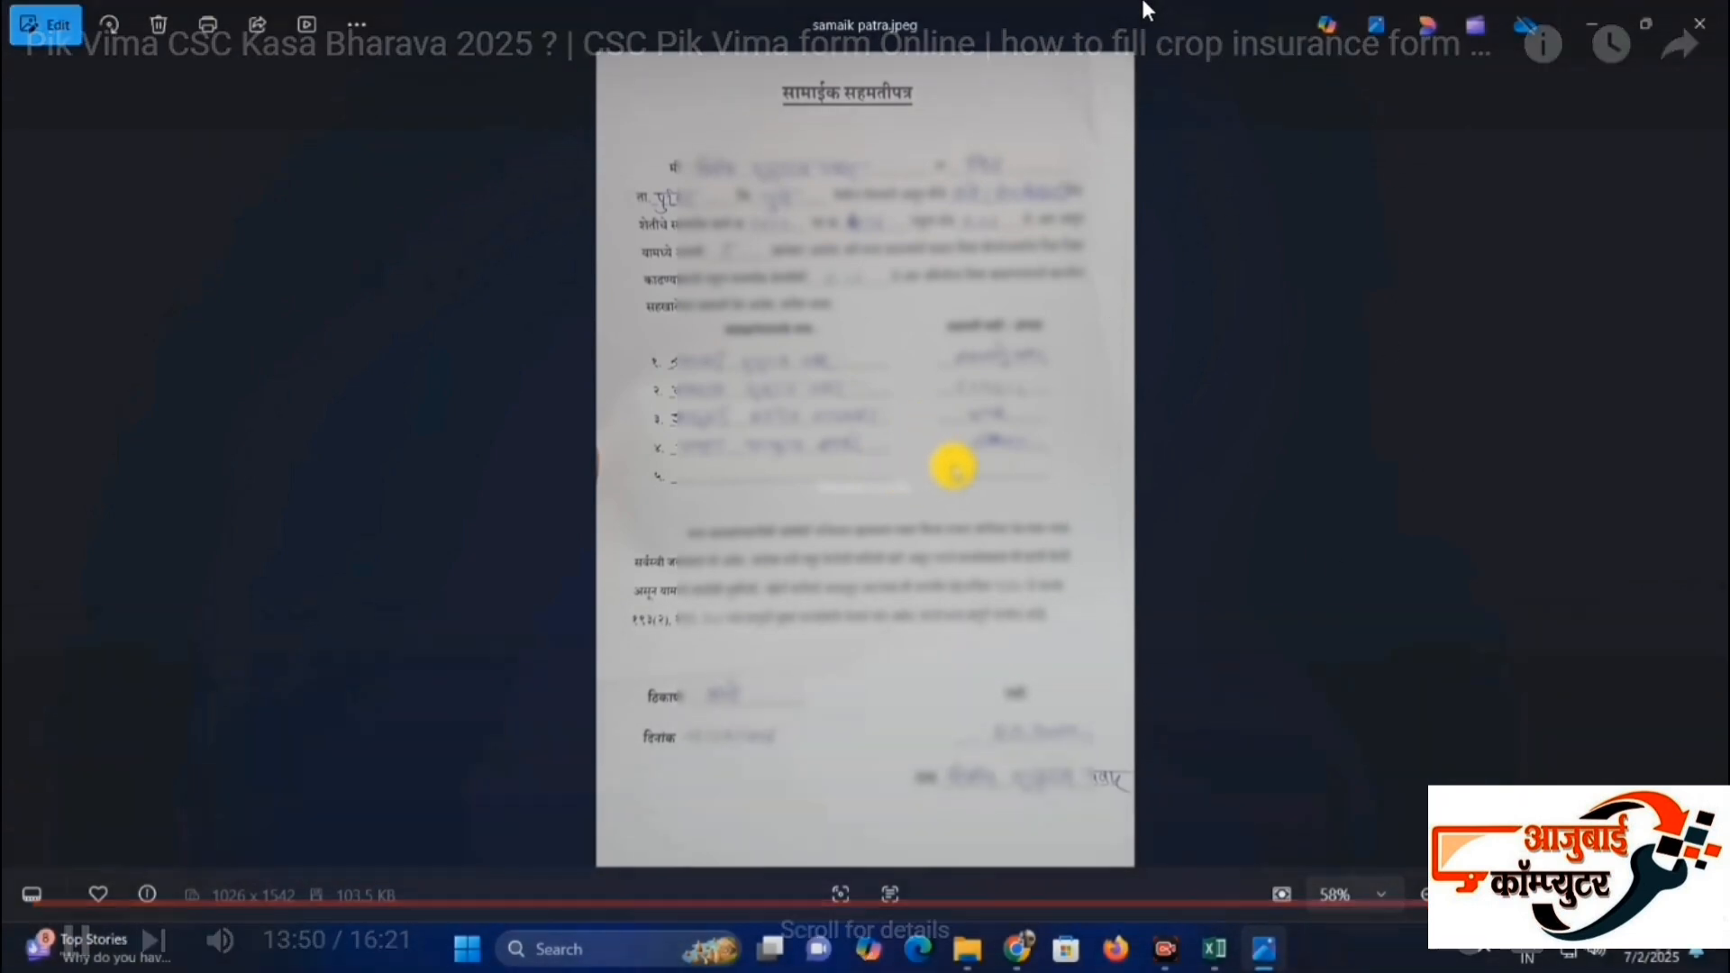
left_click(868, 335)
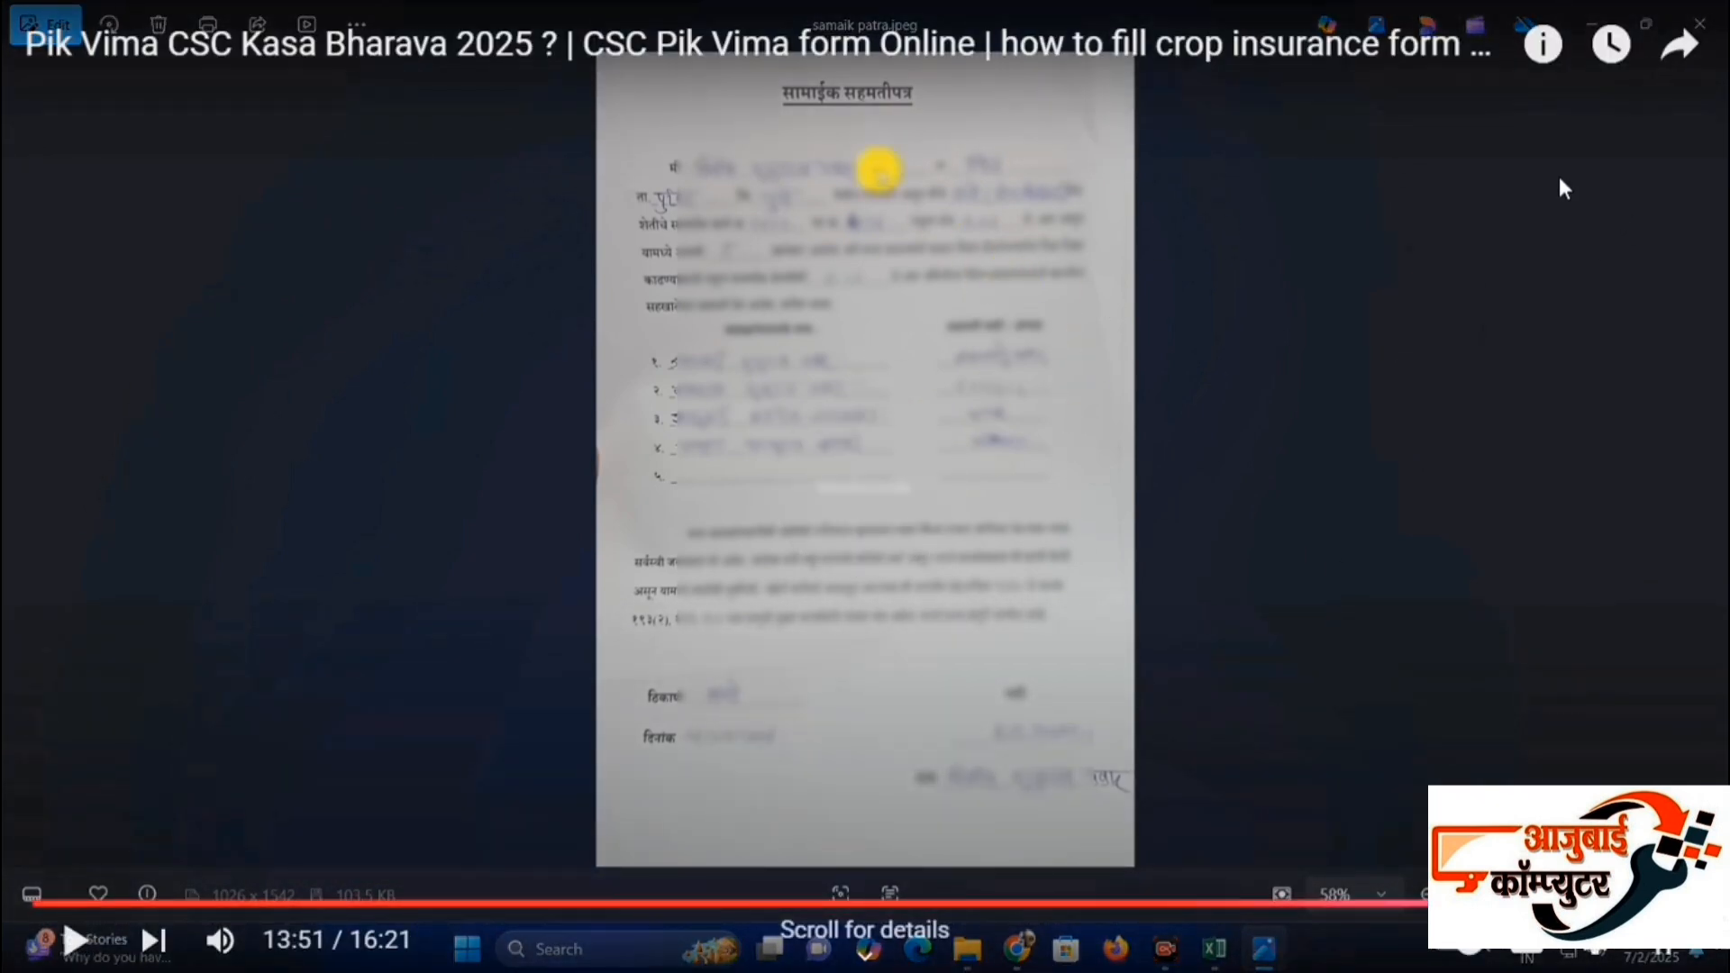